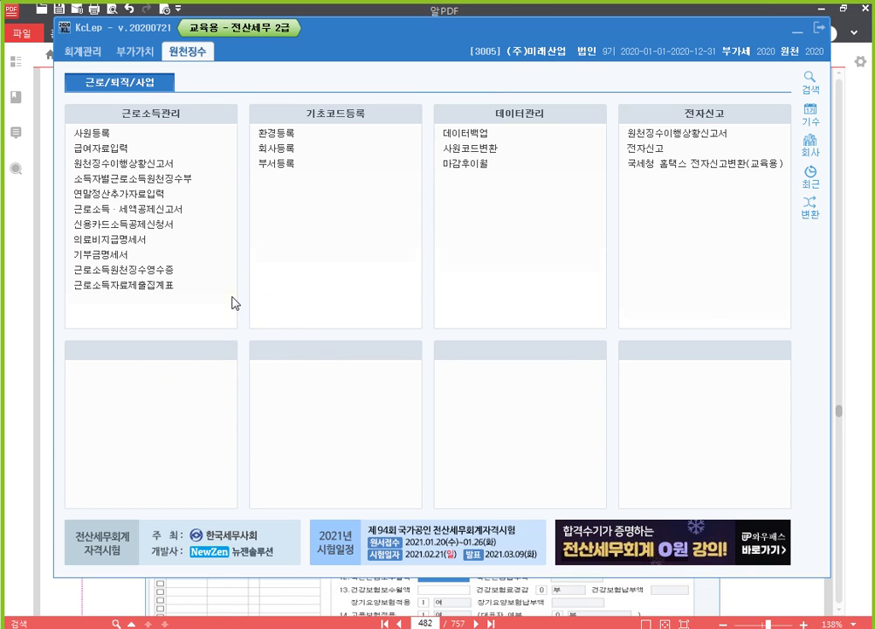
# Open 사원등록 and check the textbook PDF's employee registration example before returning to it.
pyautogui.click(158, 141)
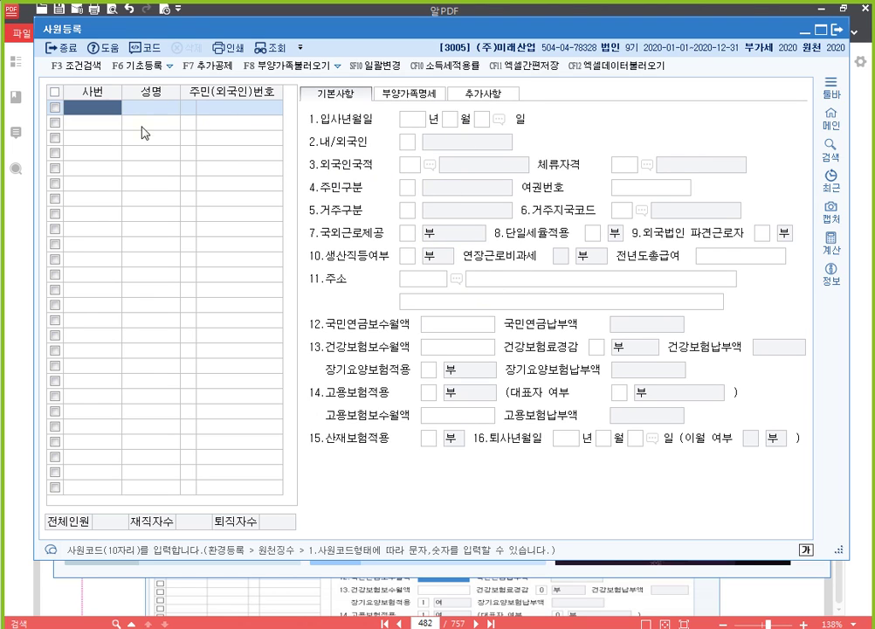
pyautogui.click(657, 595)
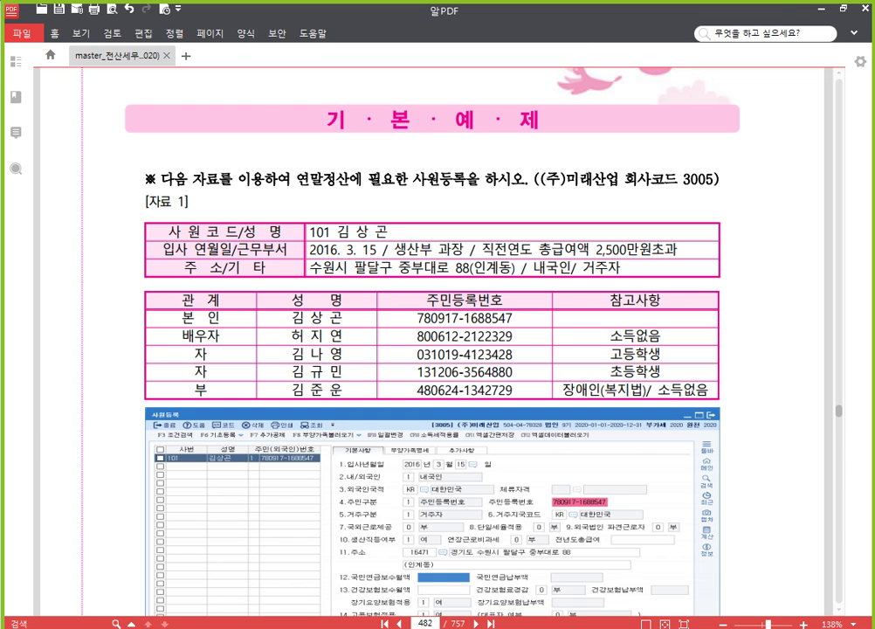
pyautogui.click(455, 626)
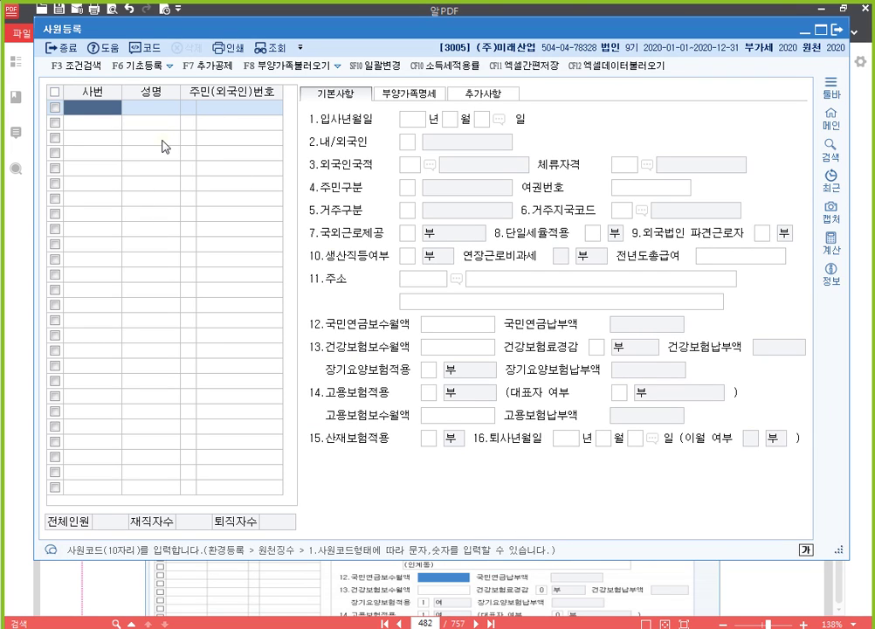
# Enter employee code 101, followed by the employee's name and resident registration number.
pyautogui.write('101')
pyautogui.press('Return')
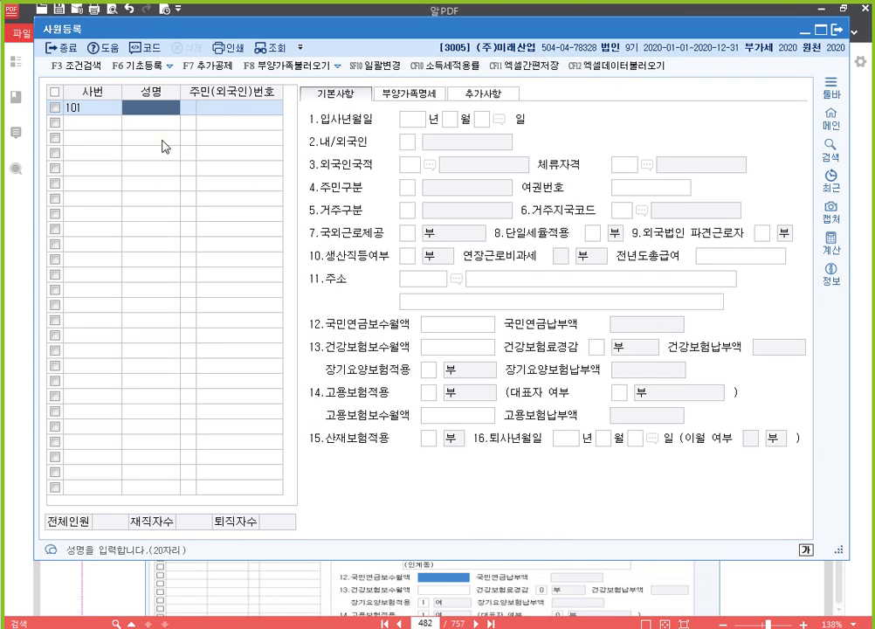
pyautogui.press('Return')
pyautogui.press('Return')
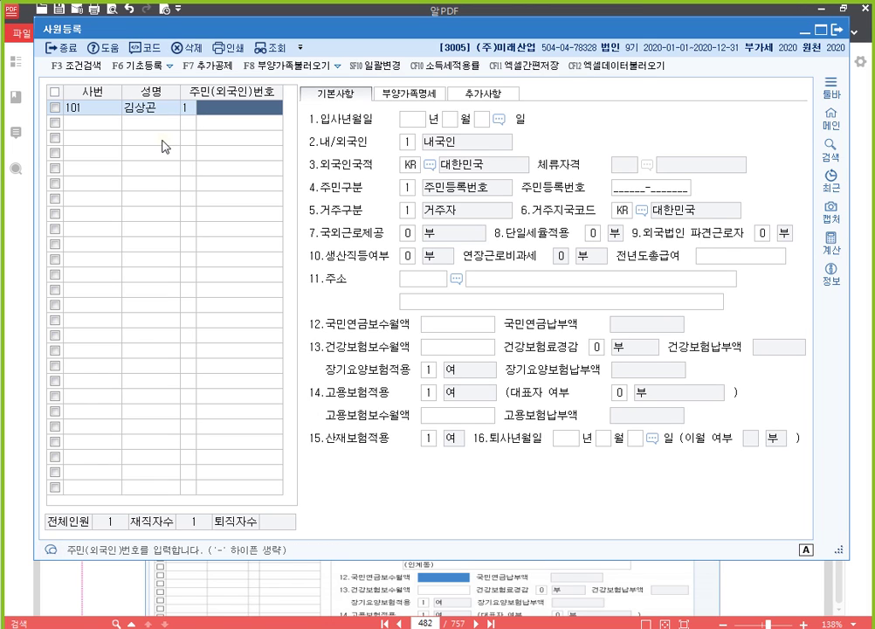
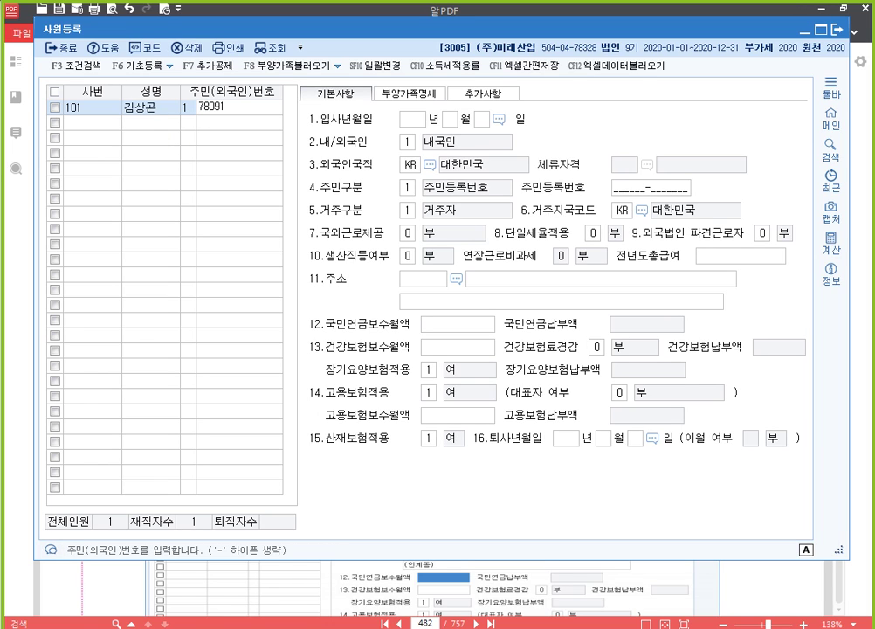
pyautogui.press('Return')
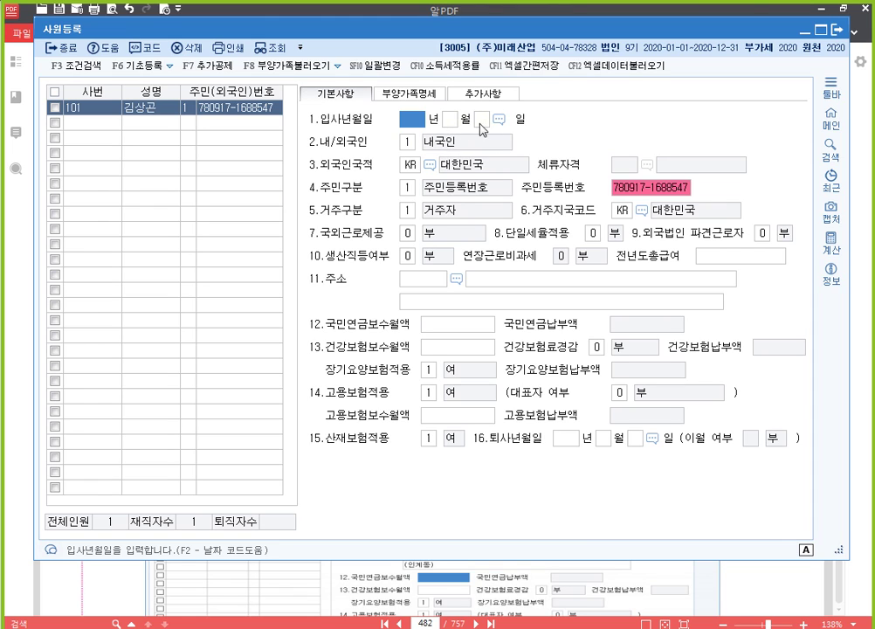
pyautogui.click(408, 142)
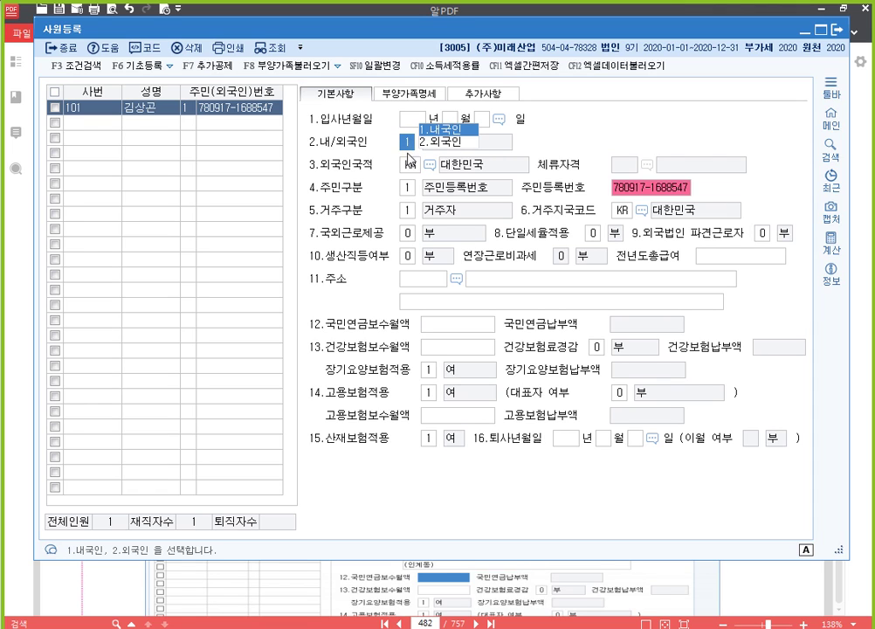
pyautogui.click(413, 166)
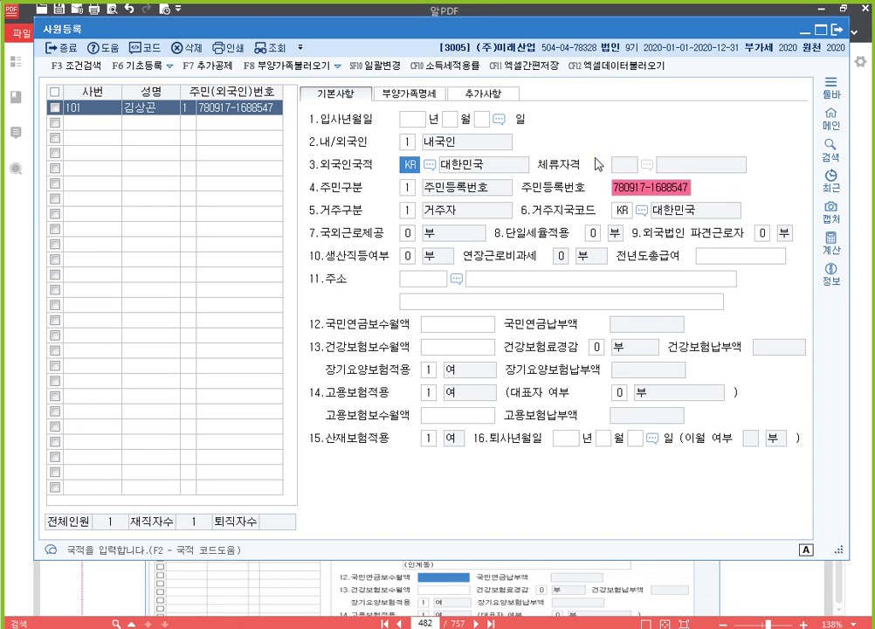
pyautogui.click(414, 191)
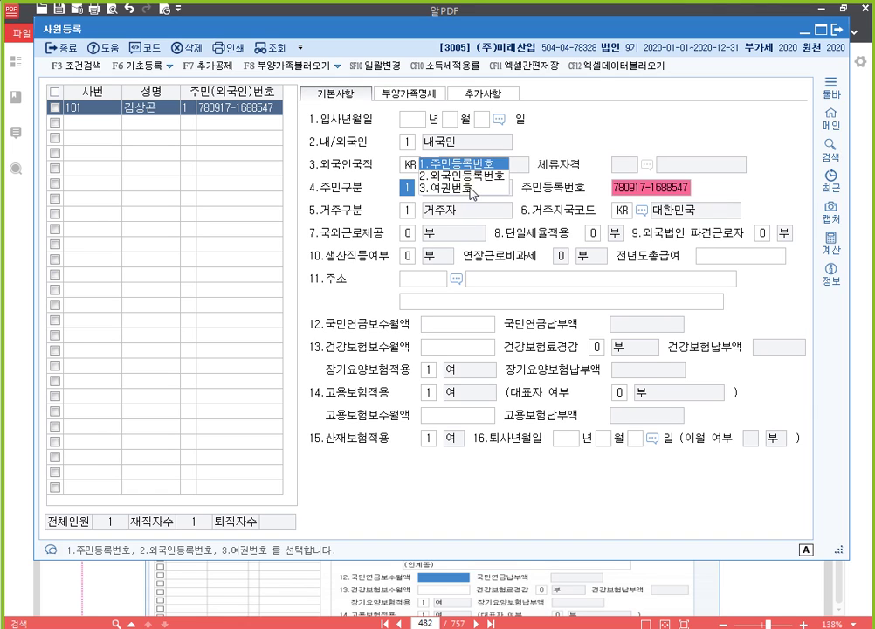
pyautogui.click(407, 212)
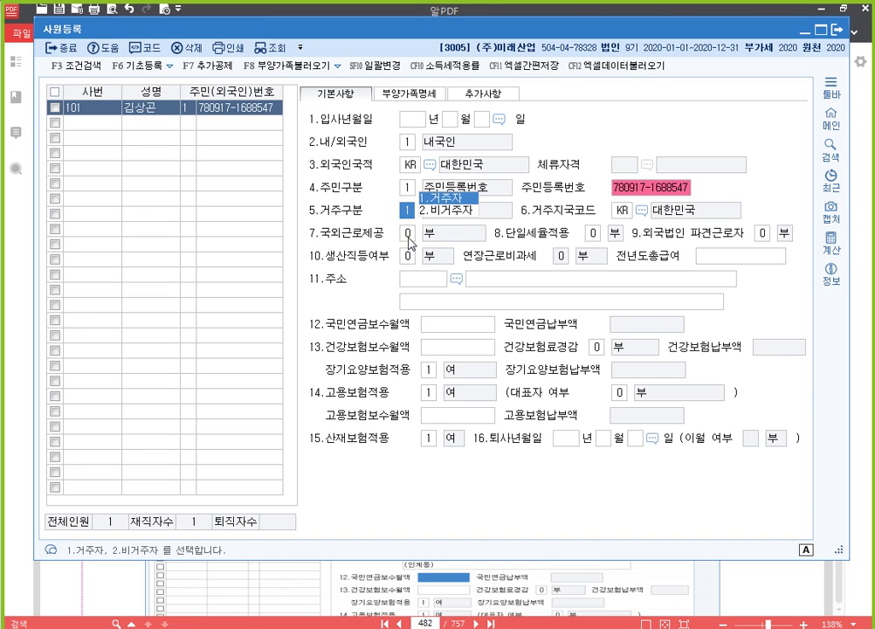
pyautogui.click(410, 234)
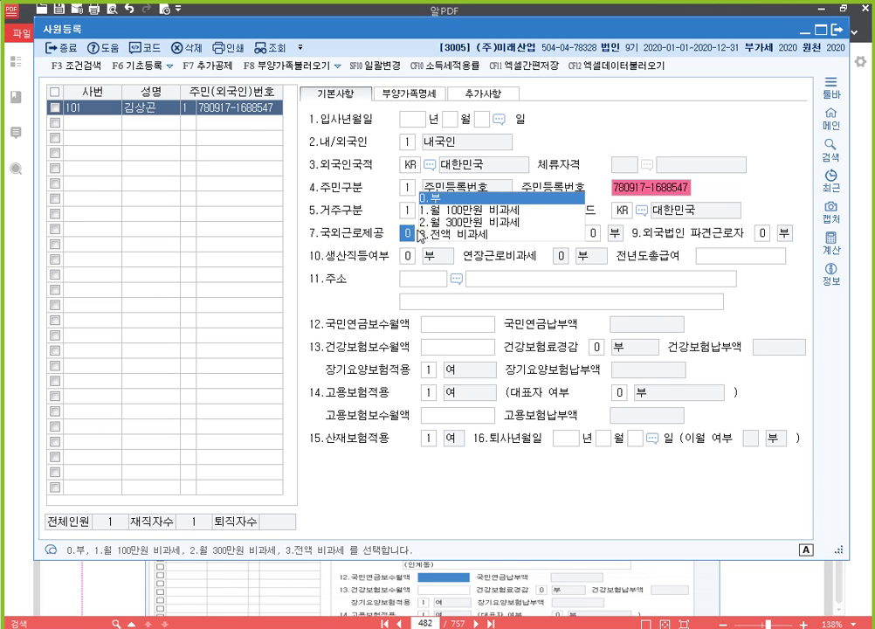
pyautogui.click(471, 212)
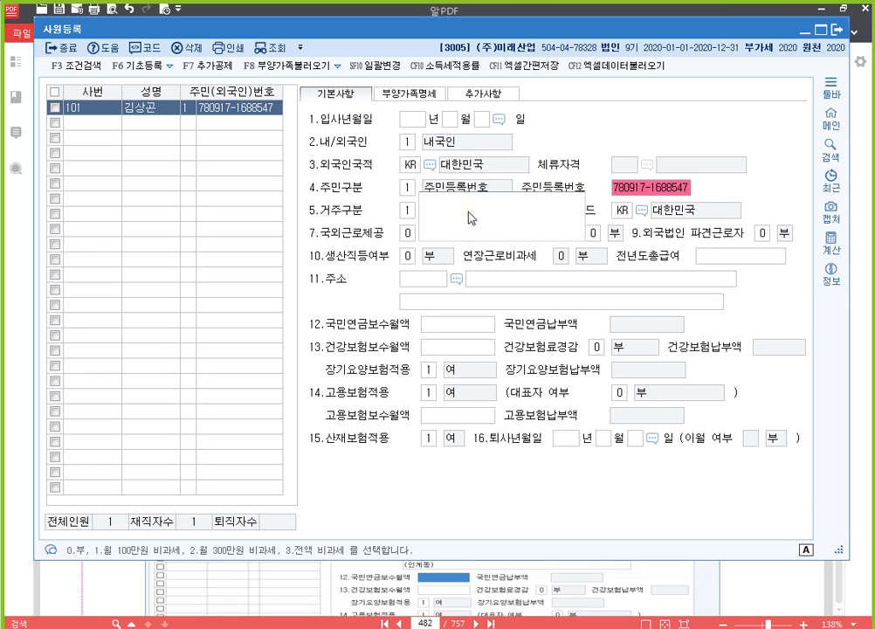
pyautogui.click(407, 233)
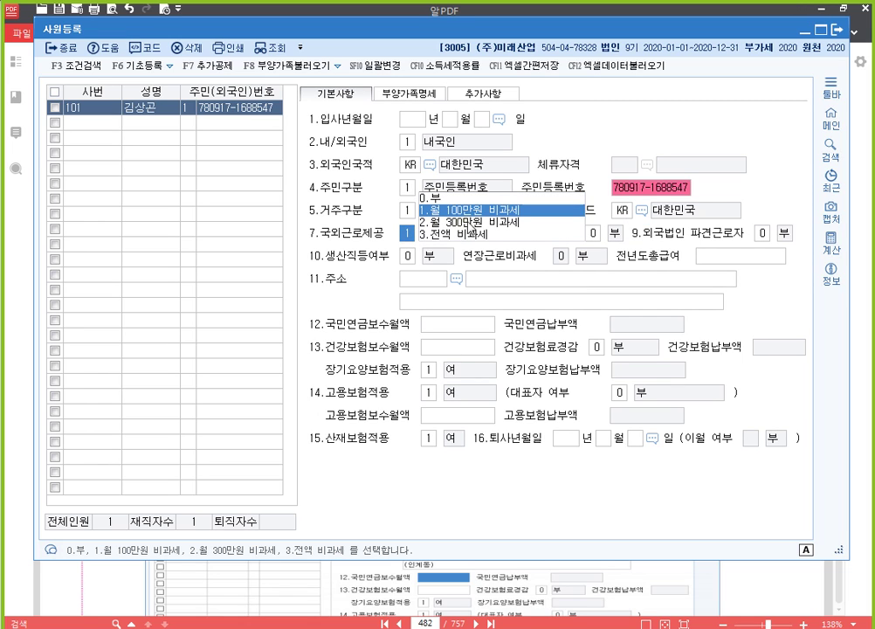
pyautogui.click(419, 222)
pyautogui.click(414, 234)
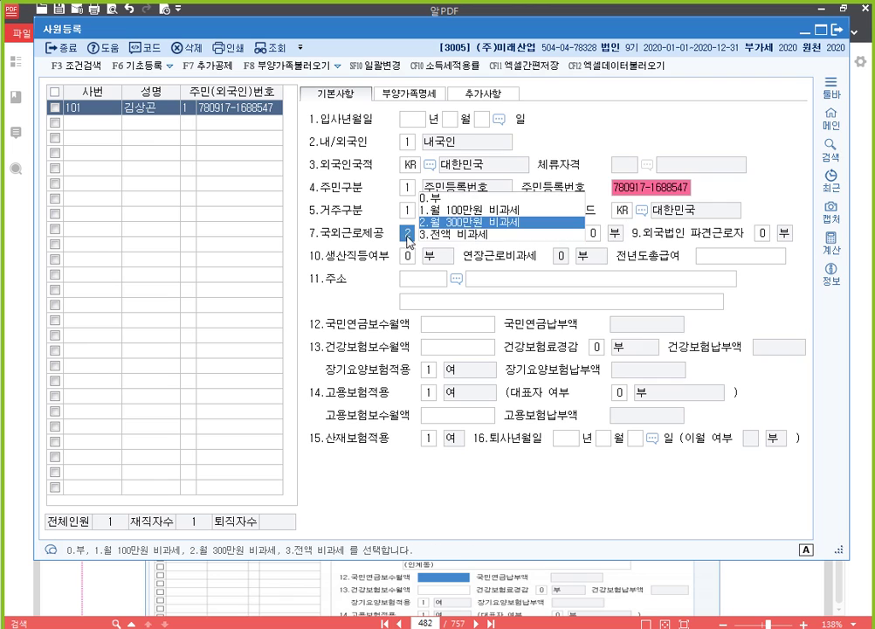
pyautogui.click(467, 215)
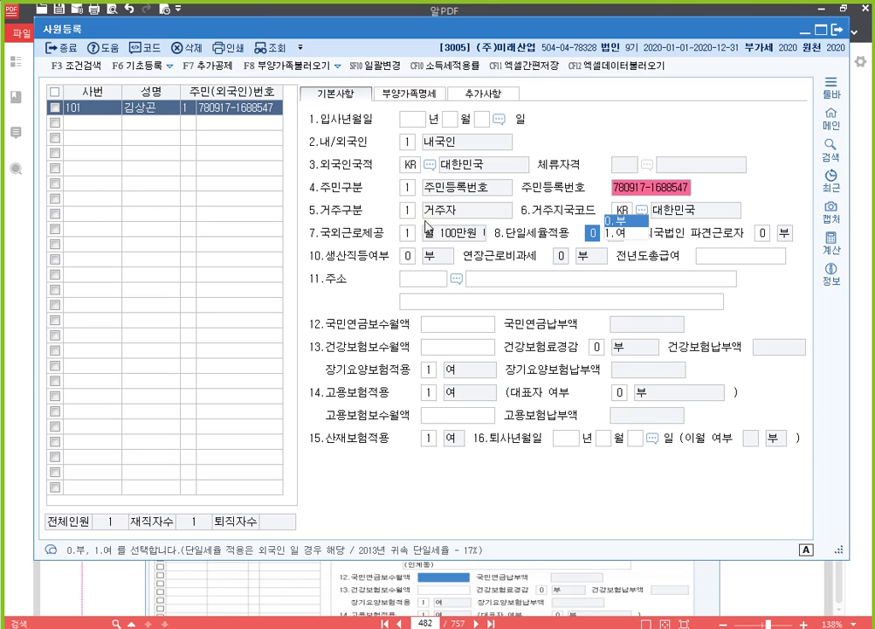
pyautogui.click(412, 234)
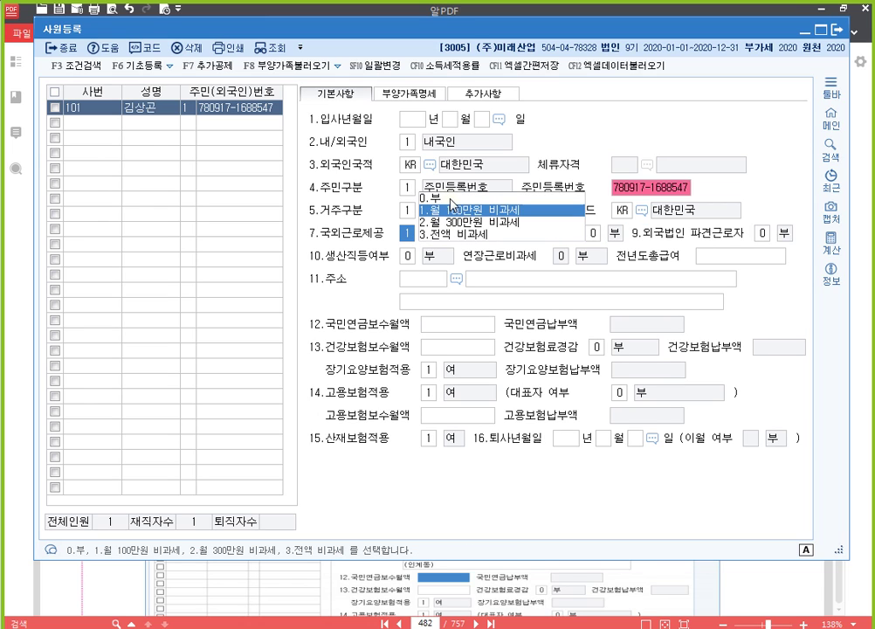
pyautogui.click(450, 198)
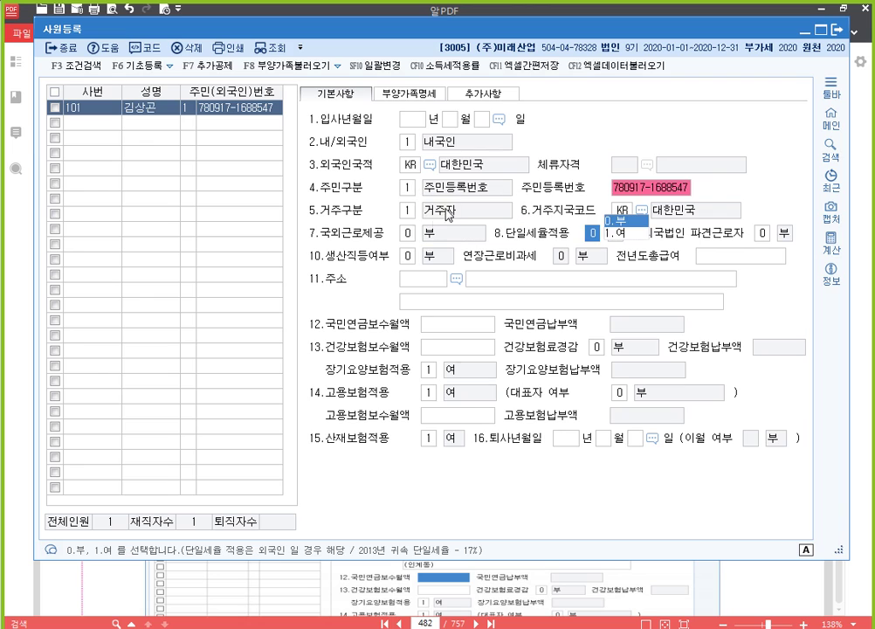
pyautogui.click(404, 234)
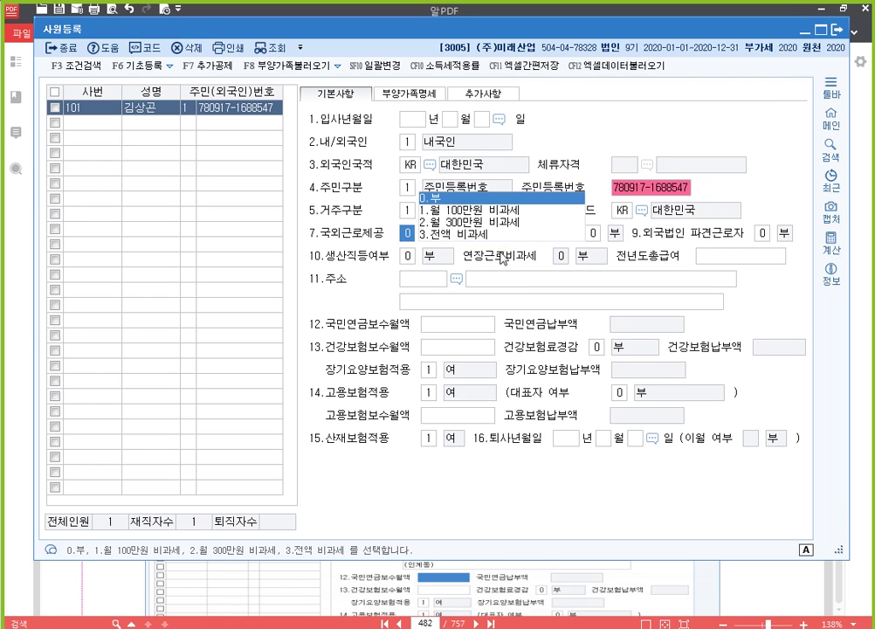
pyautogui.press('Return')
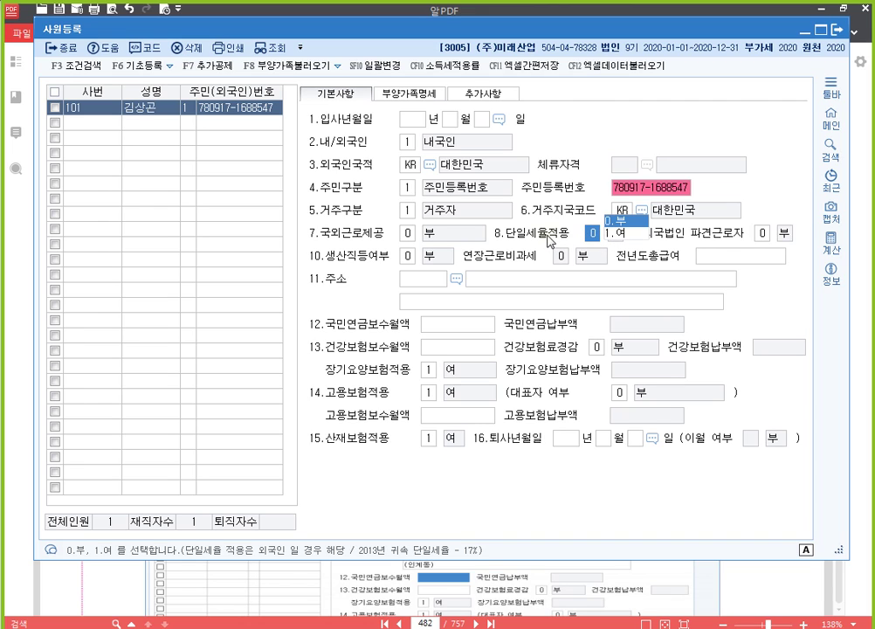
# Set employee 101's 10.생산직등여부 to 1.여 and move on to the address postcode field.
pyautogui.click(409, 234)
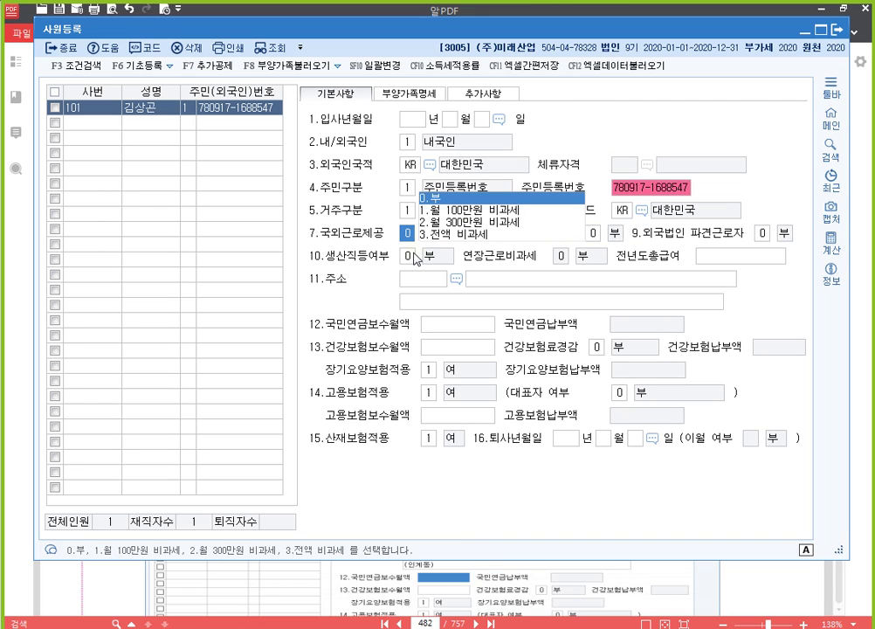
pyautogui.click(408, 256)
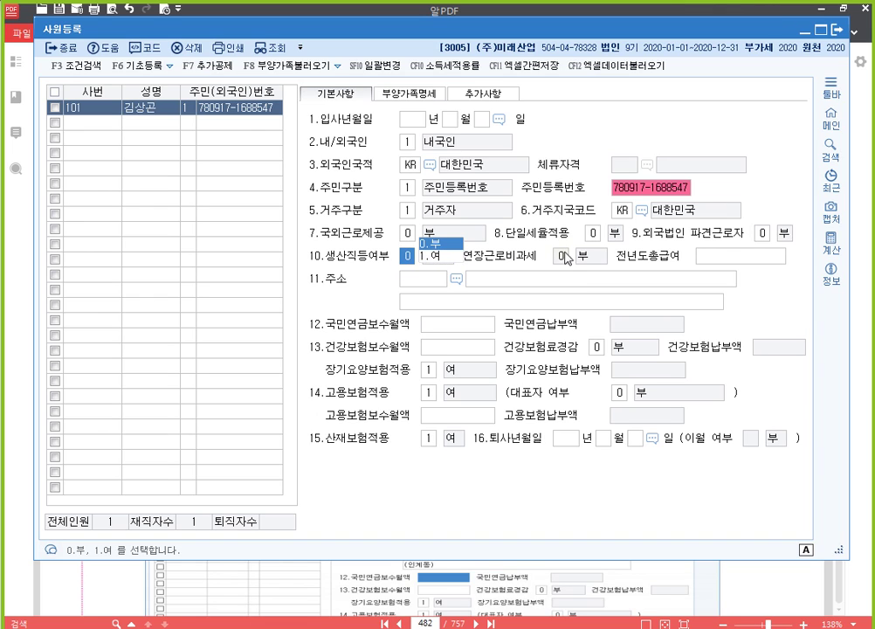
pyautogui.click(441, 261)
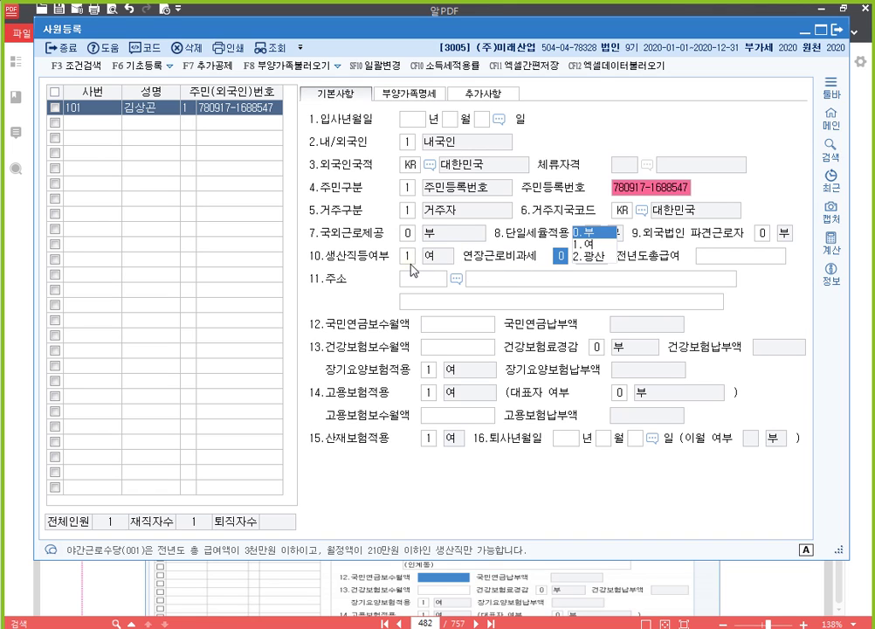
pyautogui.click(428, 286)
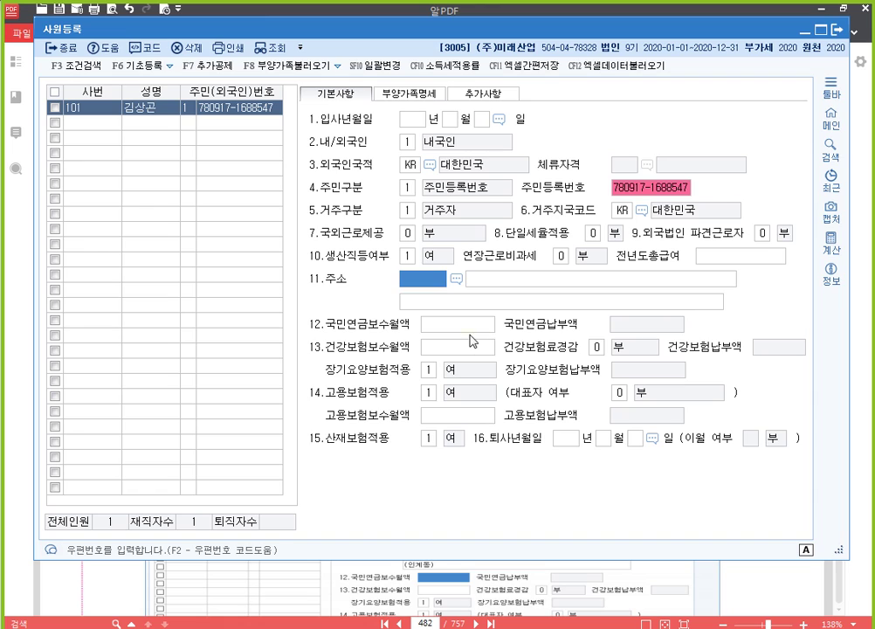
pyautogui.click(477, 330)
pyautogui.click(474, 349)
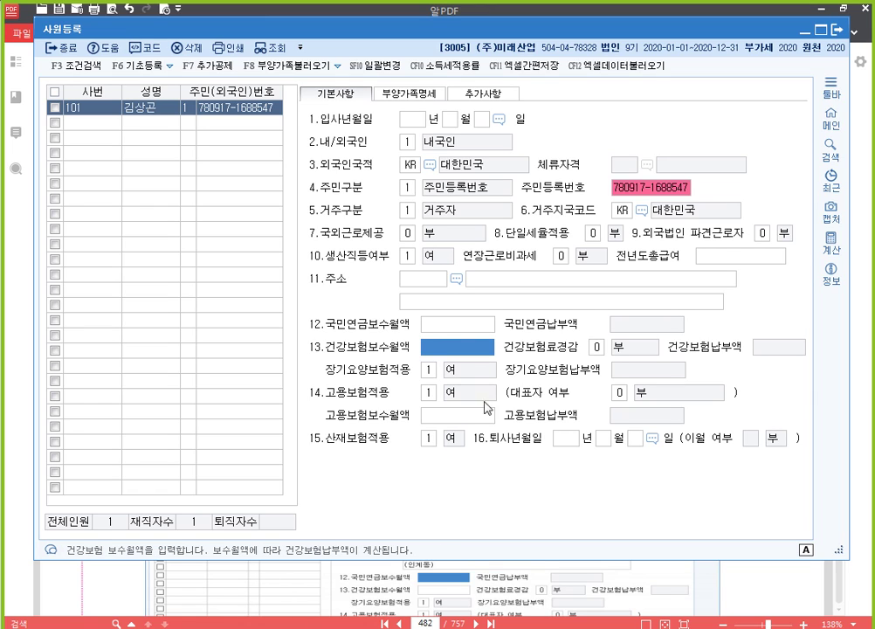
pyautogui.click(469, 415)
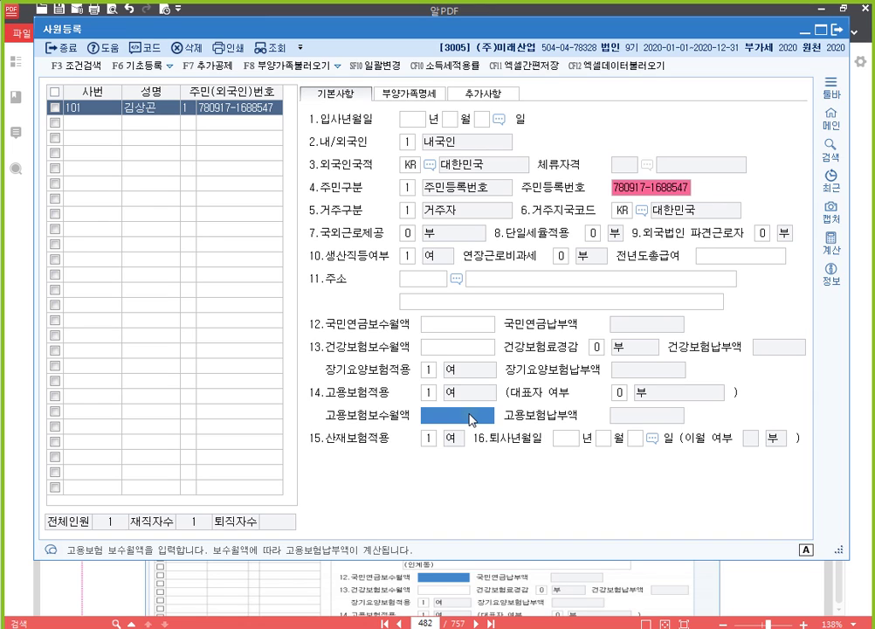
pyautogui.click(460, 328)
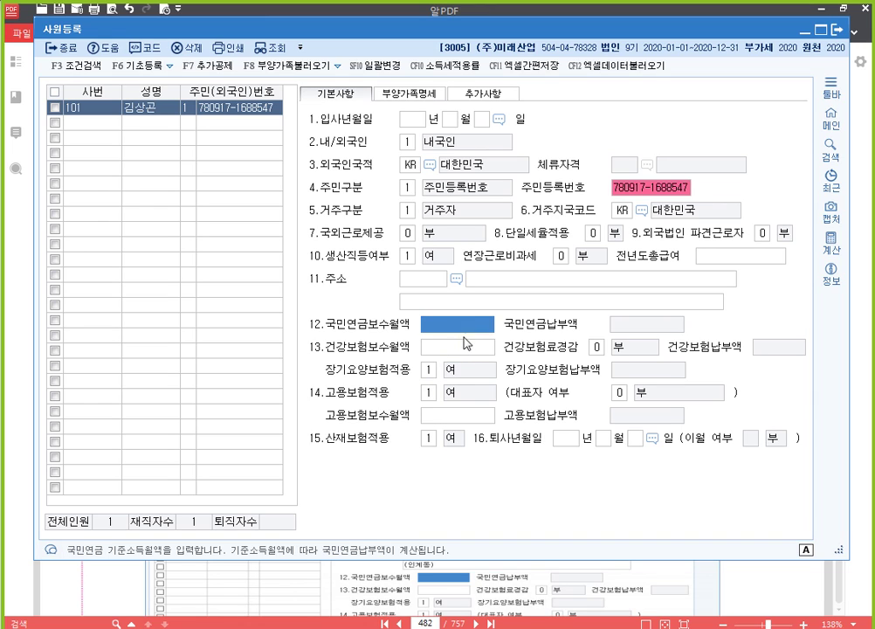
pyautogui.click(468, 347)
pyautogui.click(467, 417)
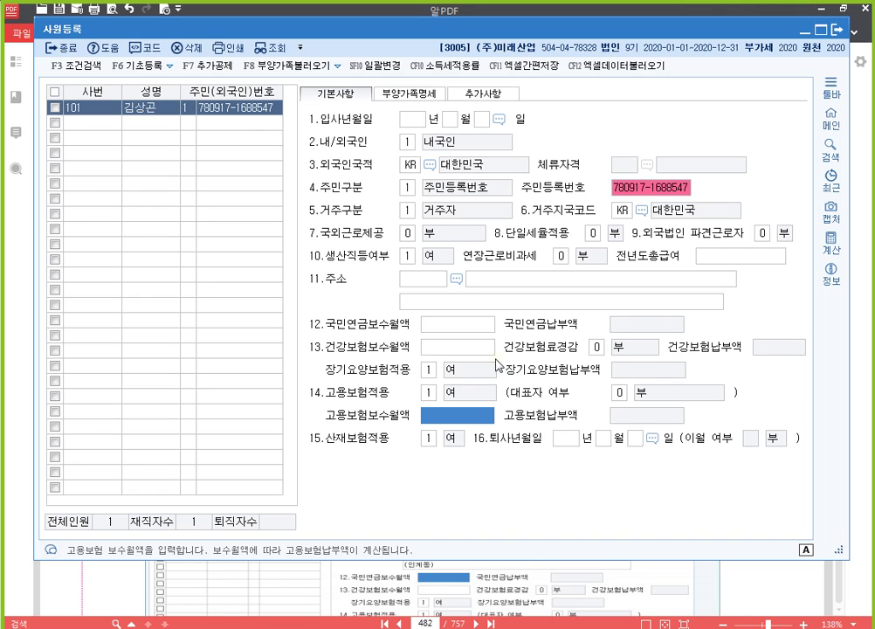
pyautogui.click(411, 122)
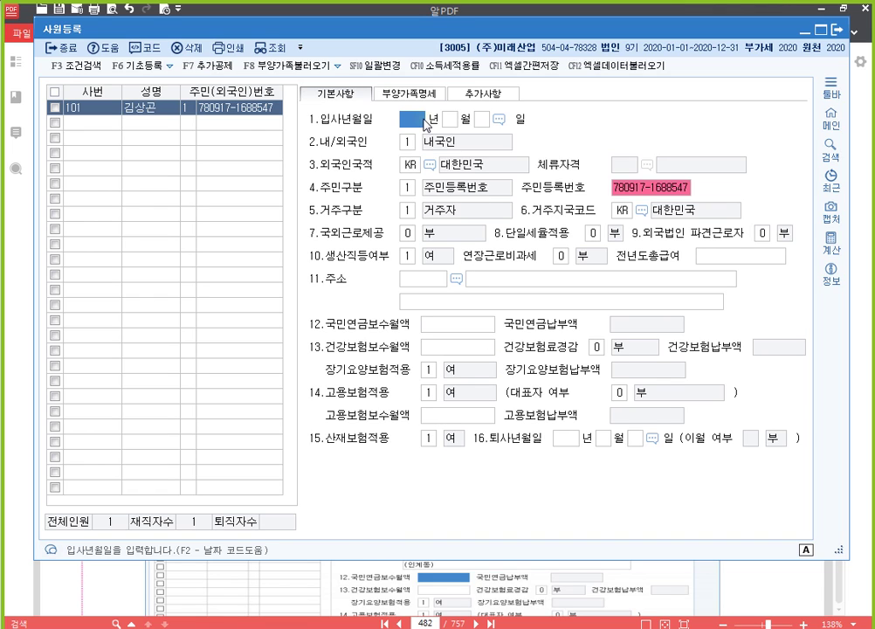
pyautogui.click(564, 438)
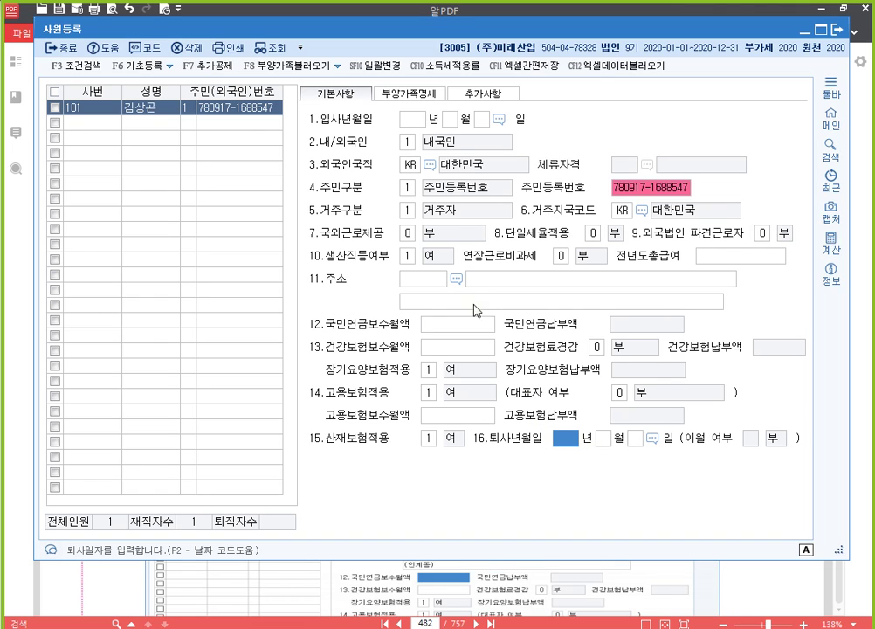
pyautogui.click(404, 116)
pyautogui.click(564, 441)
# Check 부양가족명세 row 0: the 본인 entry's 부녀자, 한부모, 경로우대, 장애인 and 기본공제 cells.
pyautogui.click(423, 95)
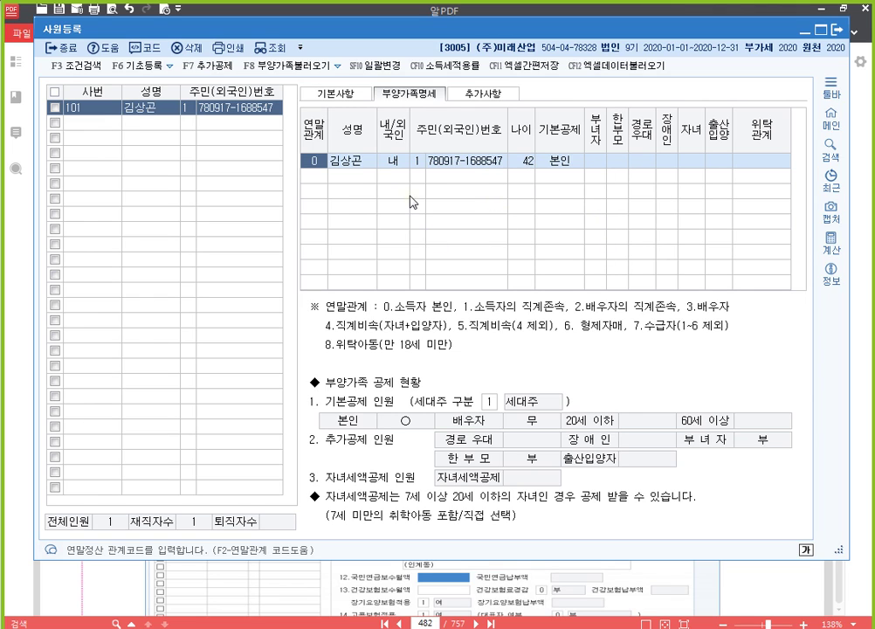
pyautogui.click(596, 161)
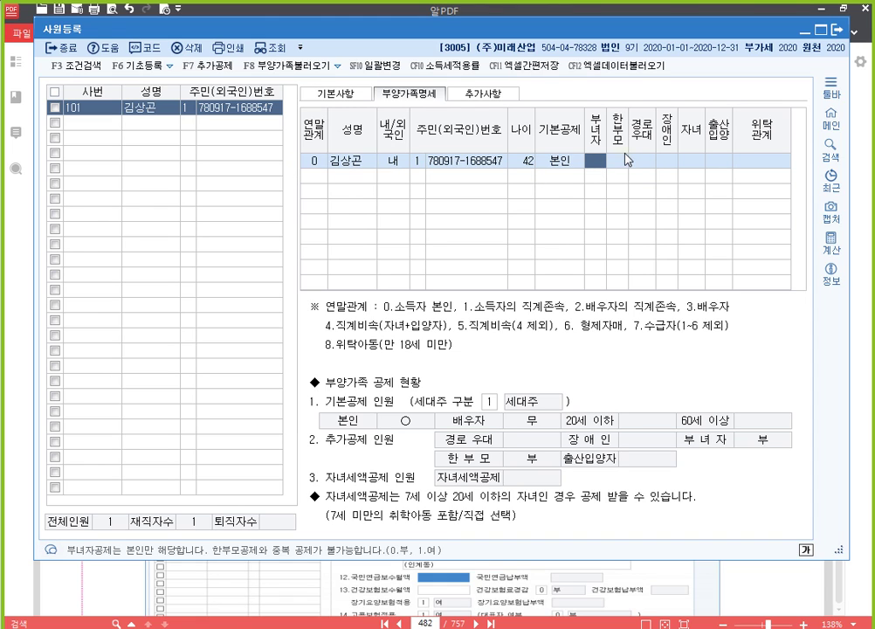
pyautogui.click(618, 162)
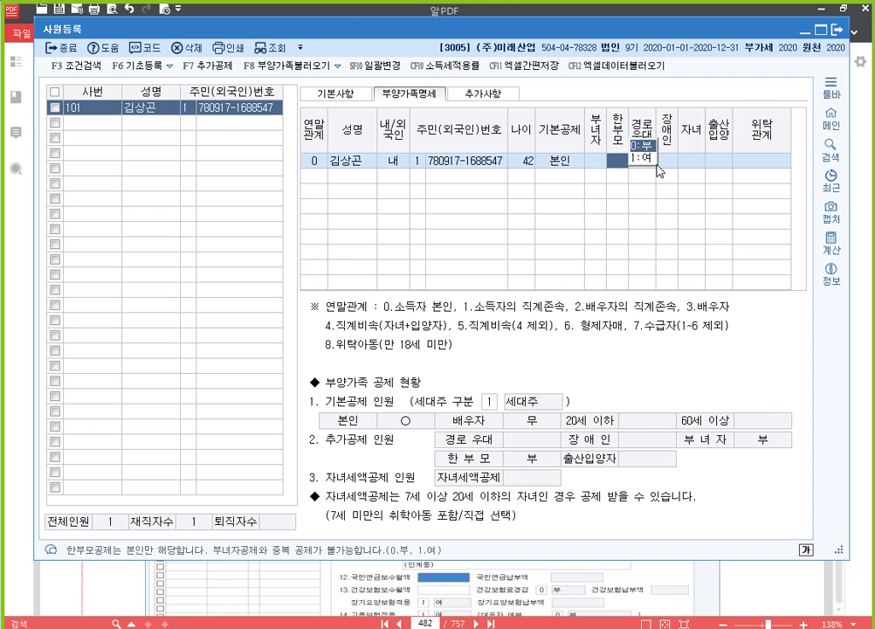
pyautogui.press('Return')
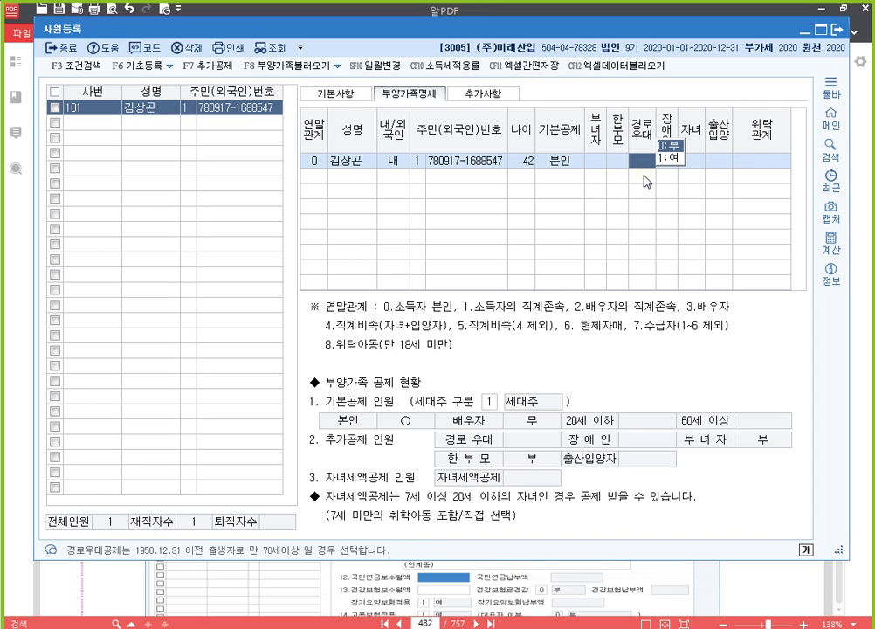
pyautogui.press('Return')
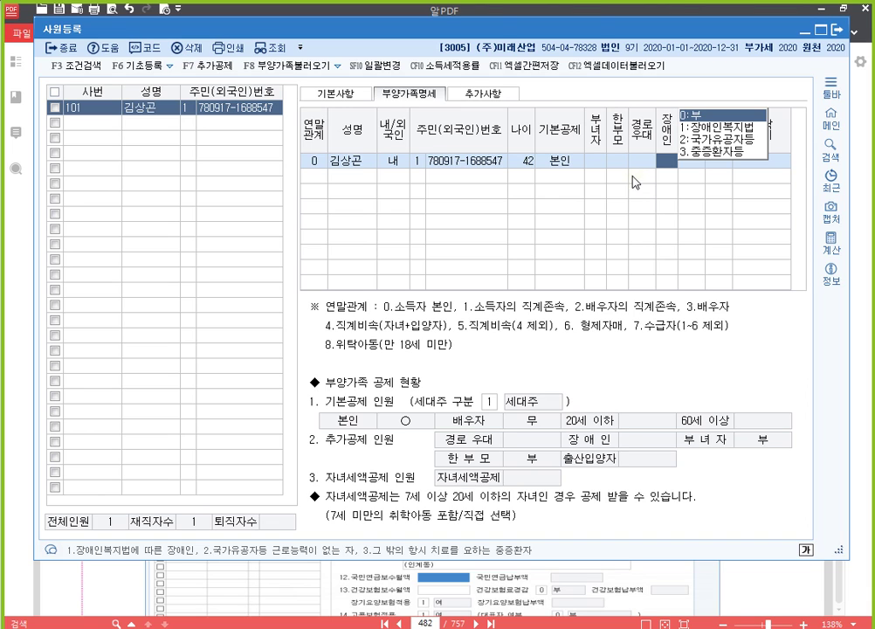
pyautogui.click(638, 163)
pyautogui.click(619, 163)
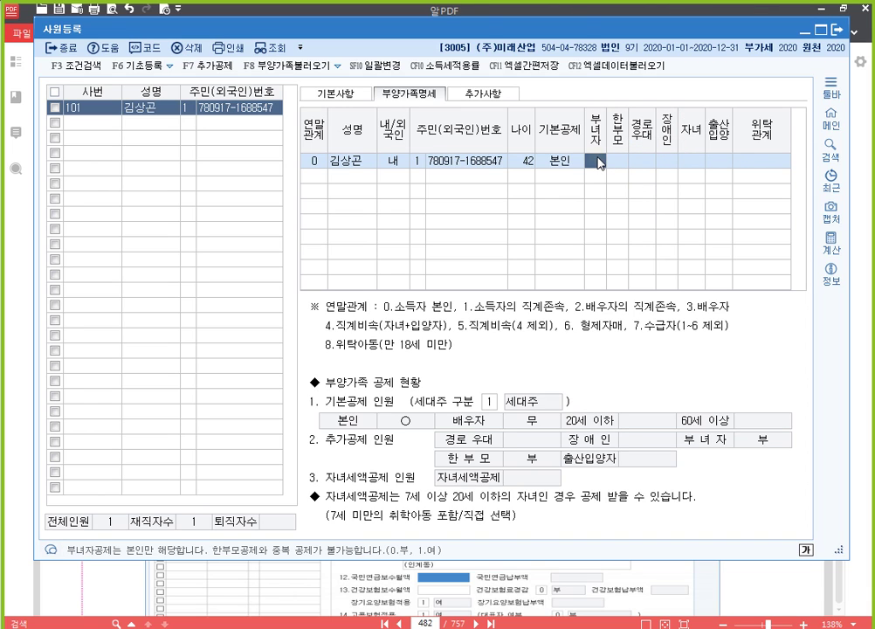
pyautogui.click(320, 177)
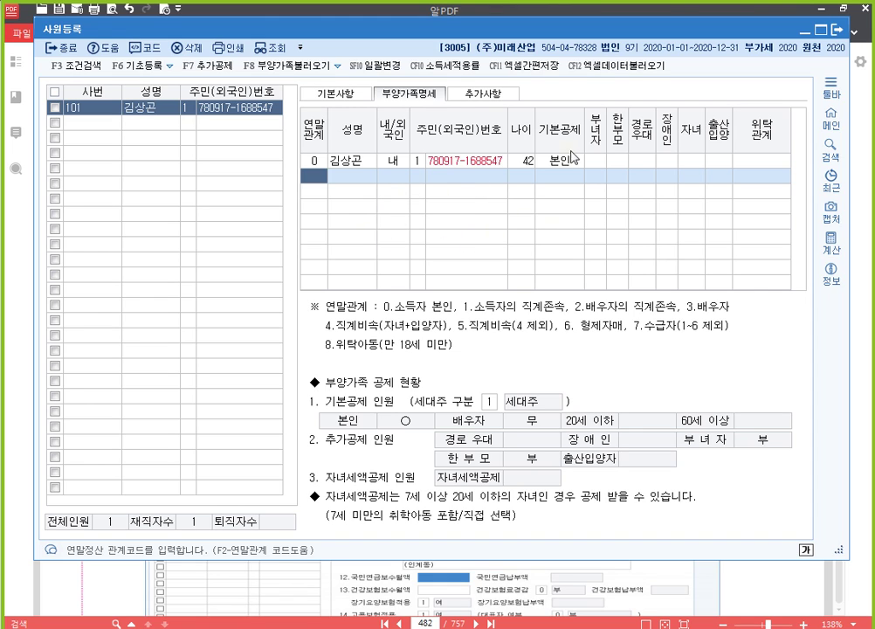
pyautogui.click(565, 165)
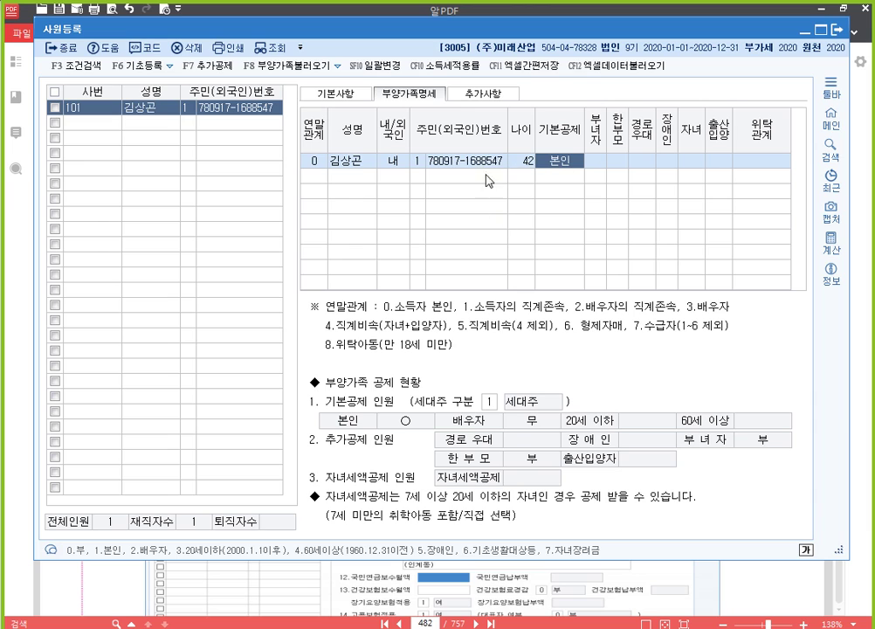
pyautogui.click(494, 98)
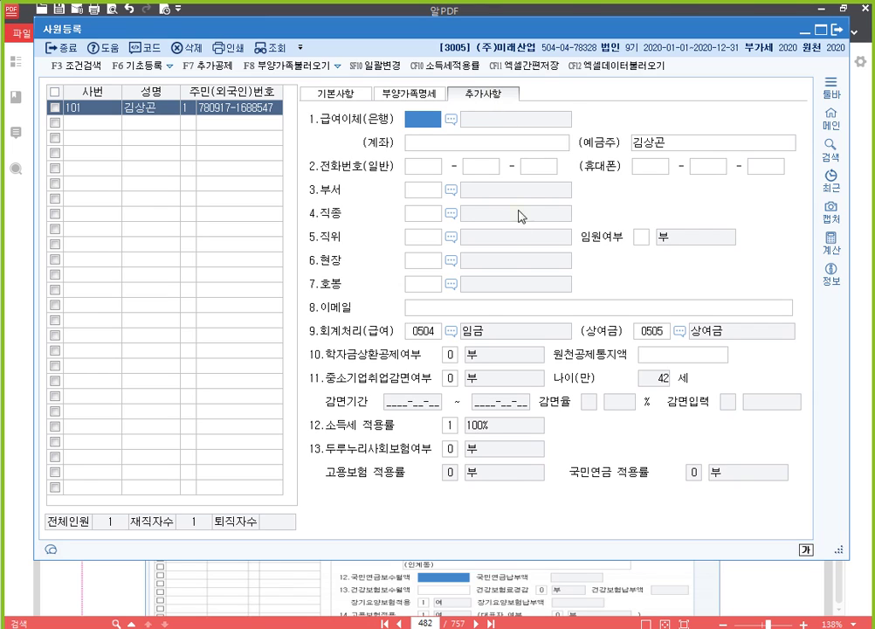
# Set 중소기업취업감면 to 1.여 for 2020-05-01~2025-05-31, 감면율 4 (90%), 감면입력 급여입력.
pyautogui.click(449, 378)
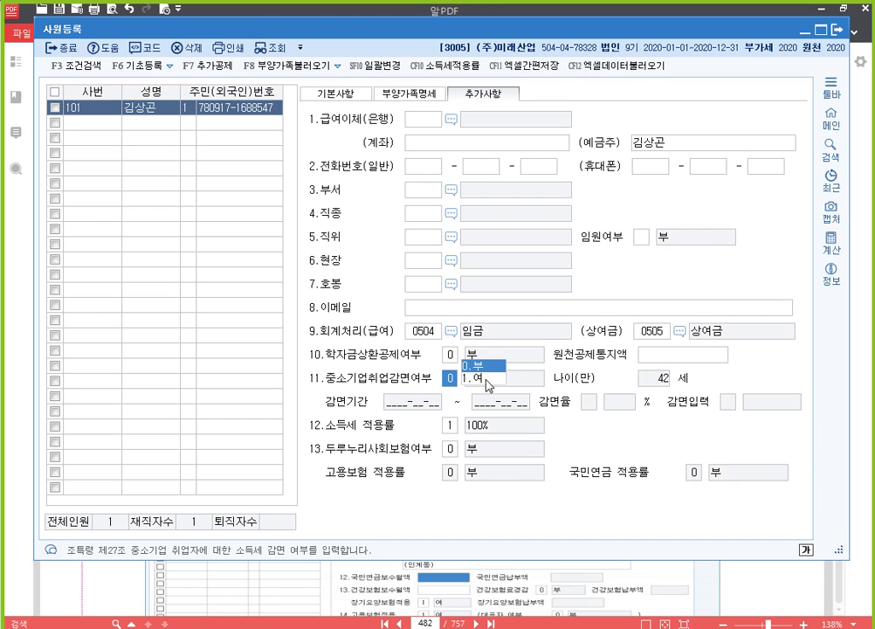
pyautogui.click(480, 381)
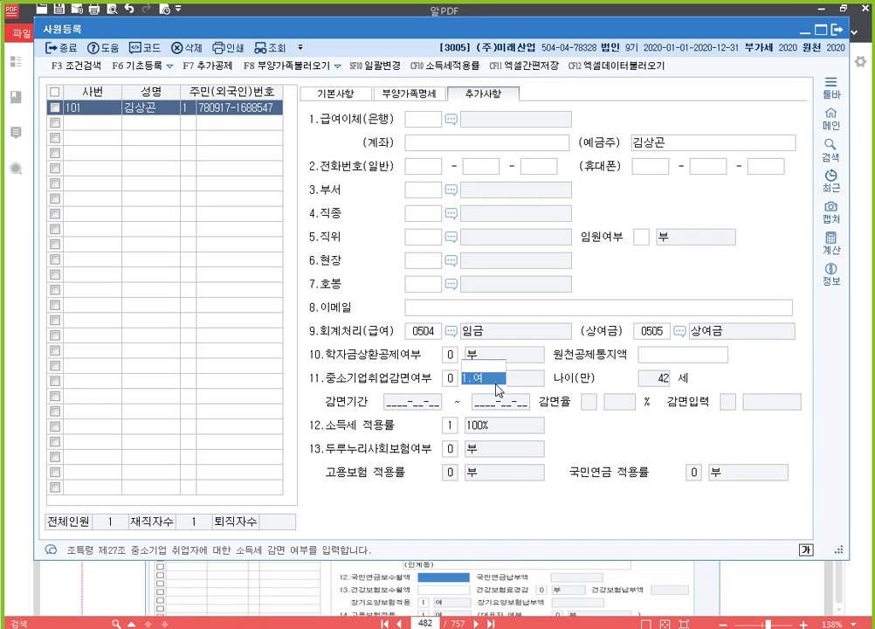
pyautogui.press('Return')
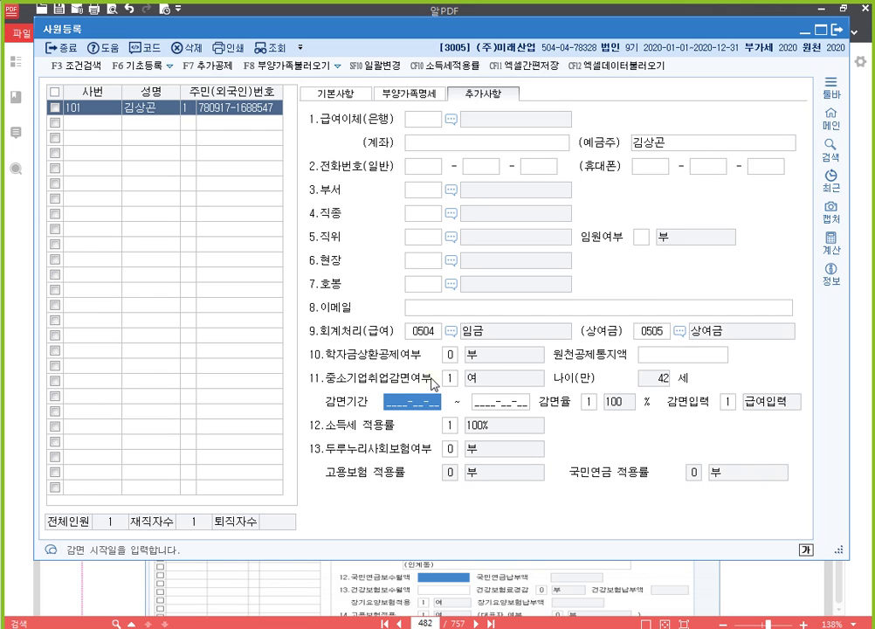
pyautogui.write('20200501')
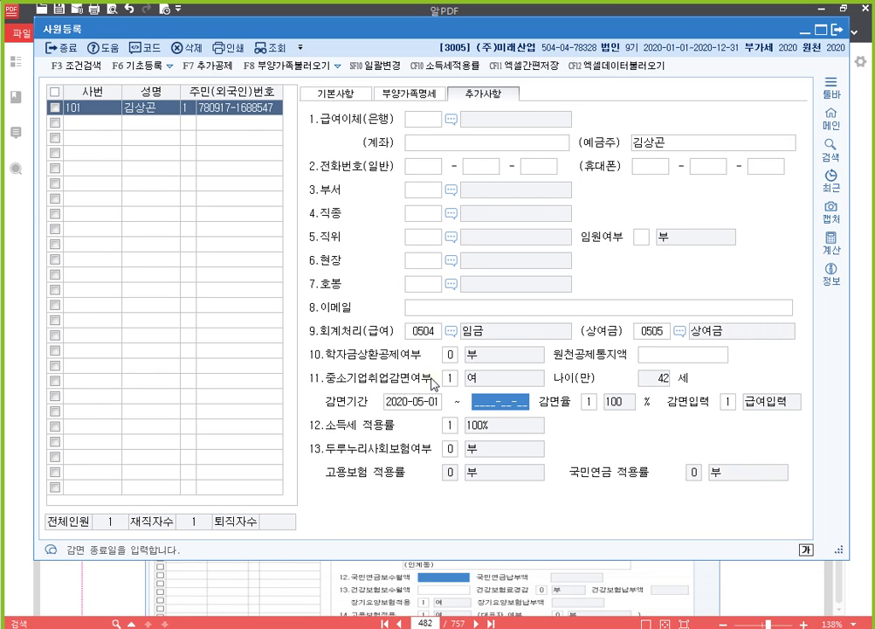
pyautogui.write('2025-__-__')
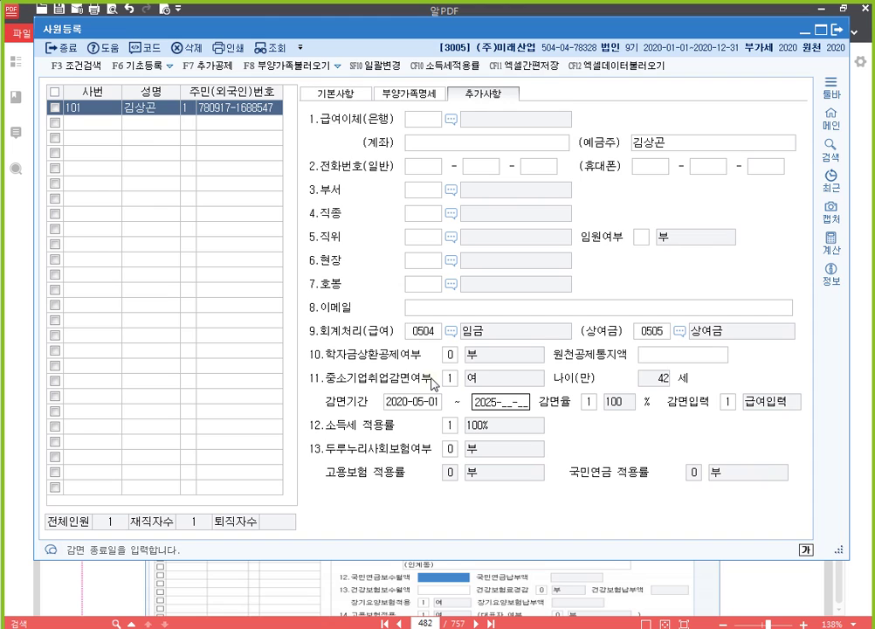
pyautogui.write('0531')
pyautogui.press('Return')
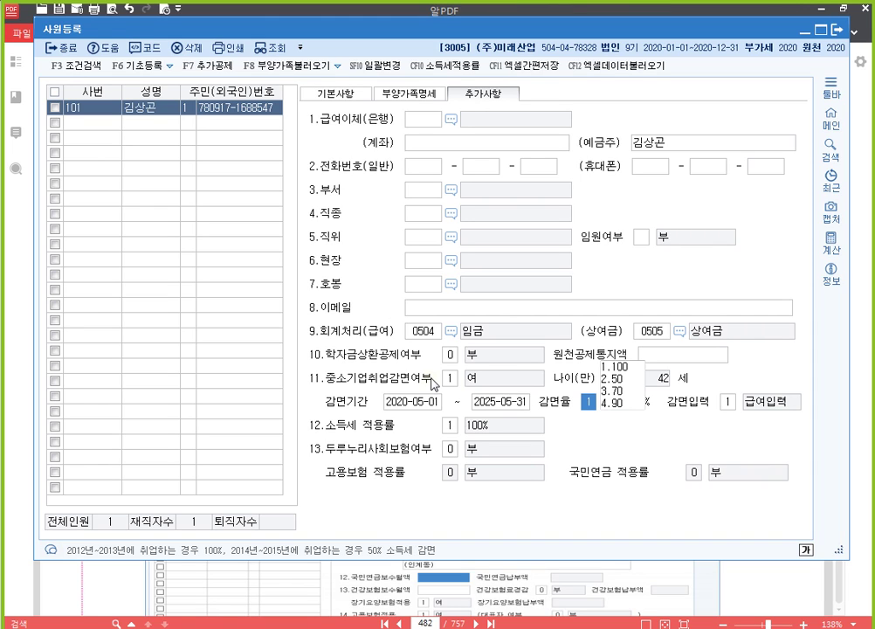
pyautogui.write('4')
pyautogui.press('Return')
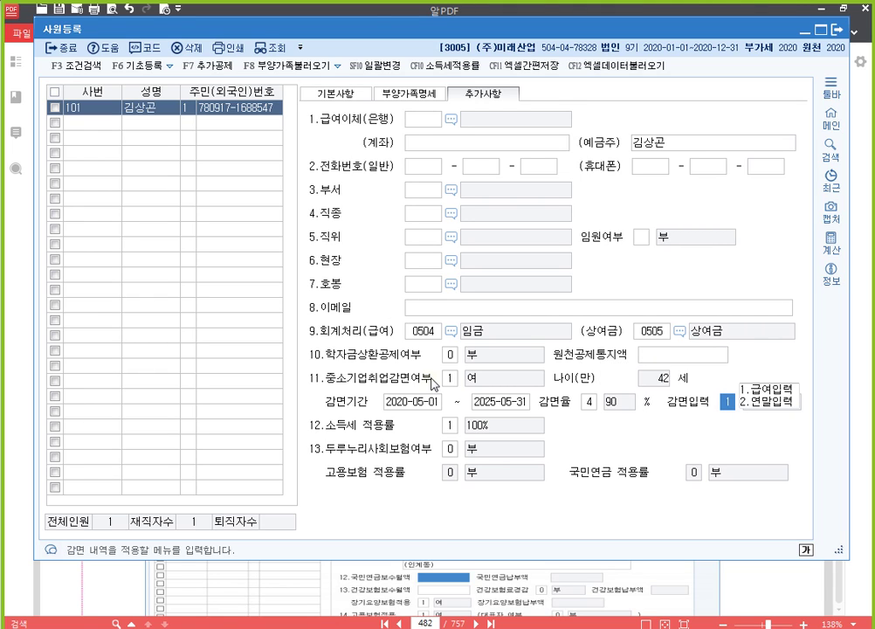
pyautogui.press('Return')
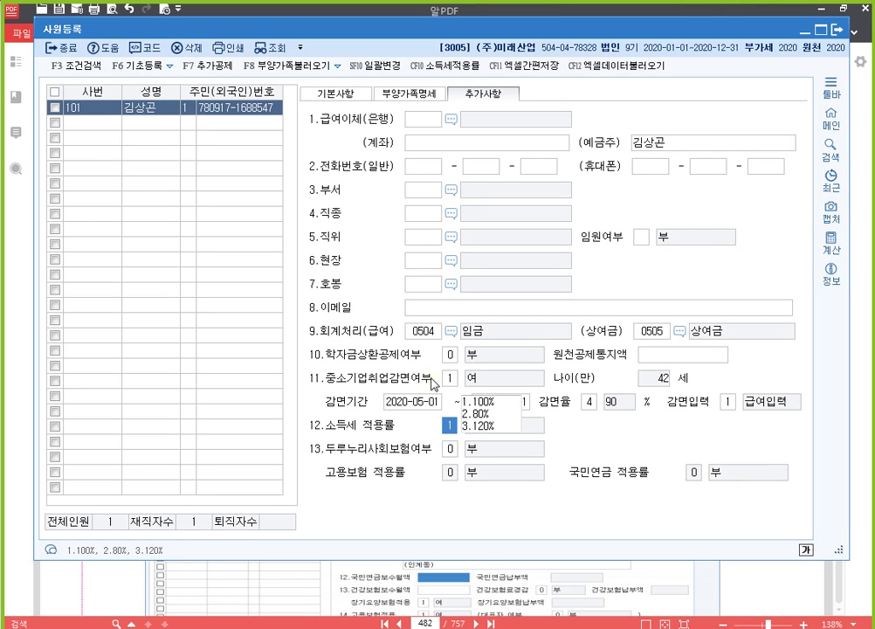
pyautogui.press('Return')
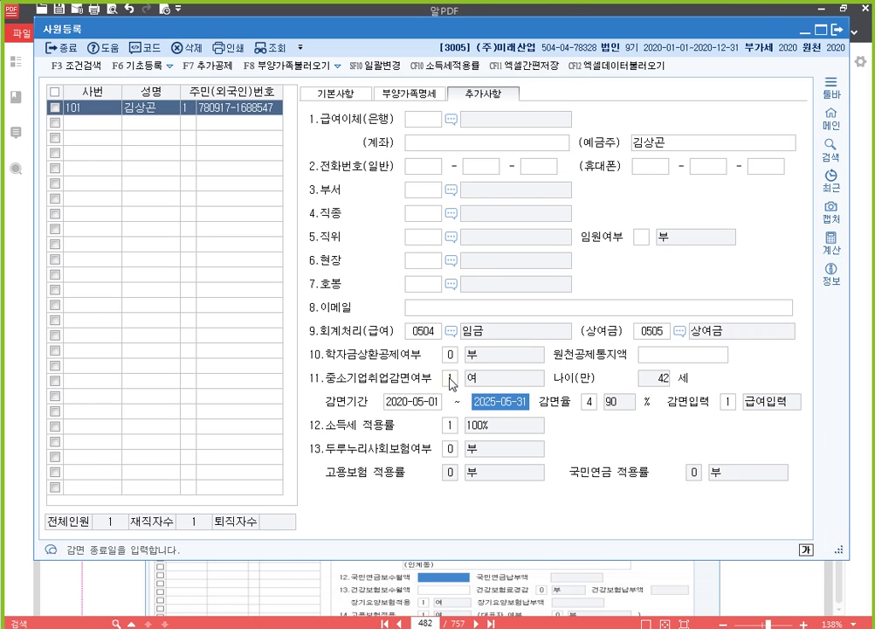
# Switch item 11 중소기업취업감면여부 back to 0.부.
pyautogui.click(449, 379)
pyautogui.click(476, 365)
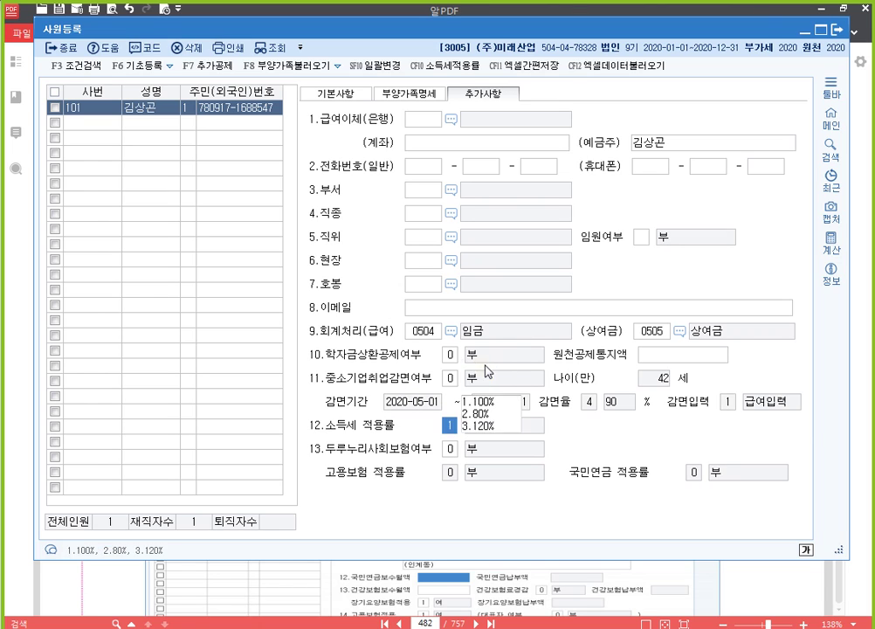
pyautogui.click(449, 379)
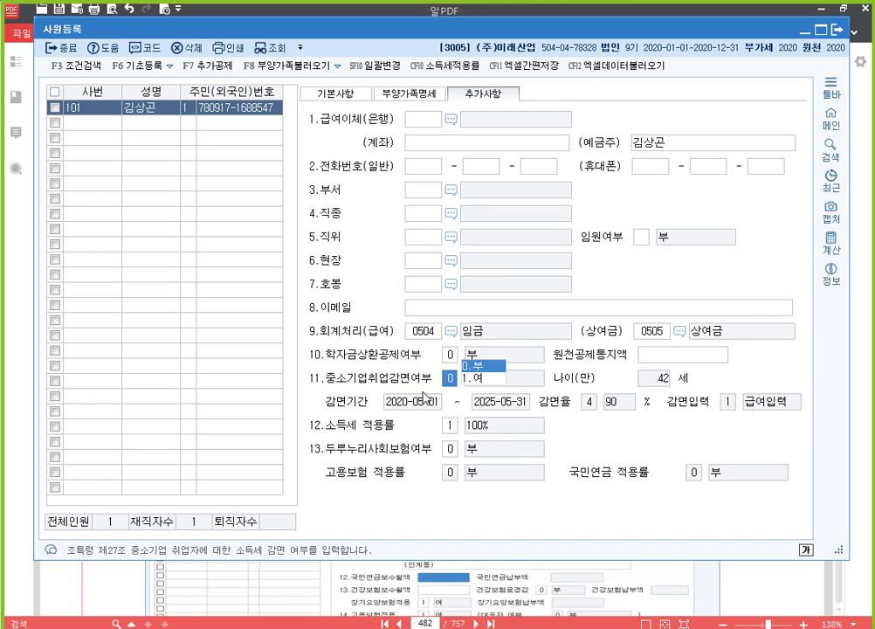
pyautogui.click(667, 355)
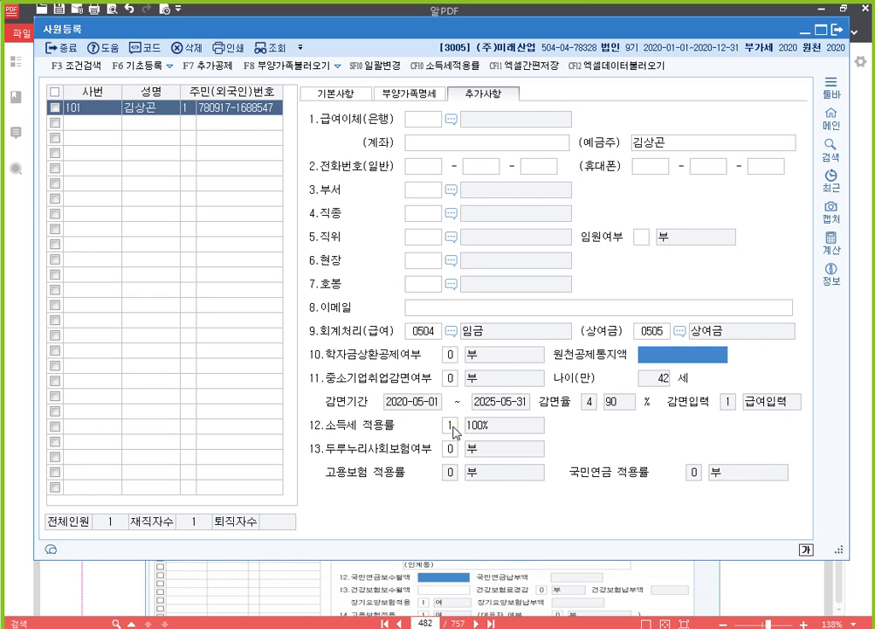
# Keep 소득세 적용률 at 1.100% and bring the Chrome window onto the screen.
pyautogui.click(450, 426)
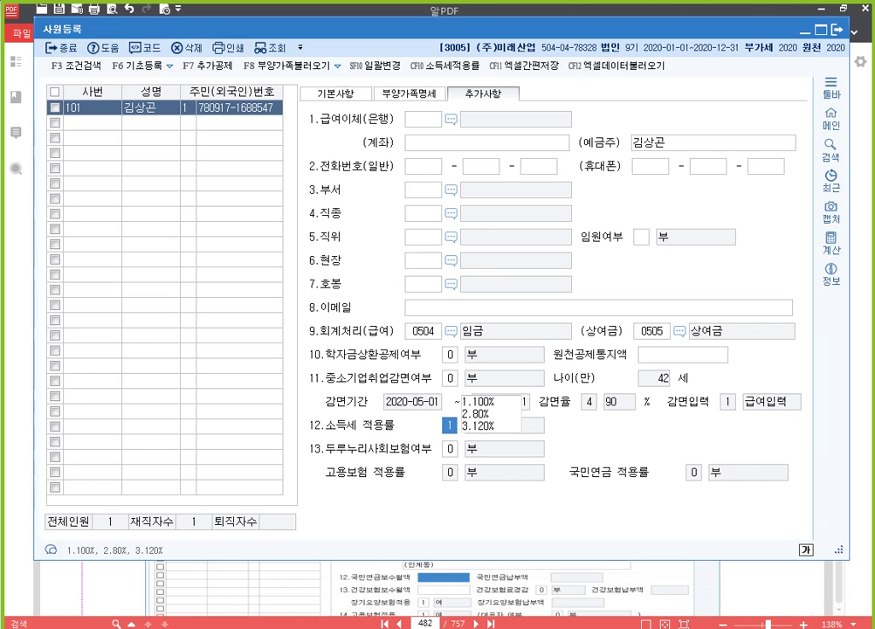
pyautogui.press('Return')
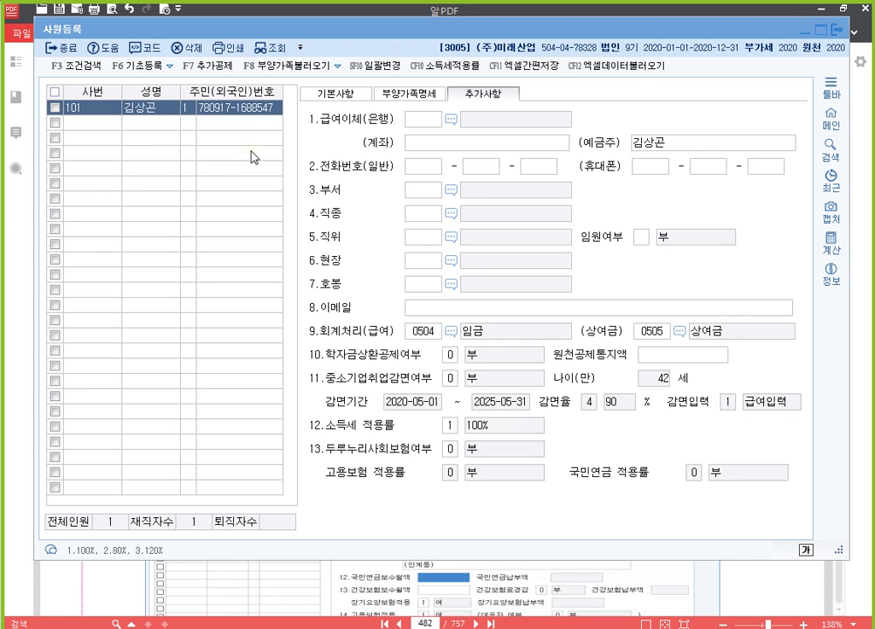
pyautogui.moveTo(0, 39); pyautogui.dragTo(477, 52)
# Maximize Chrome, search Google for 홈택스, and open the 국세청 홈택스 site.
pyautogui.doubleClick(477, 50)
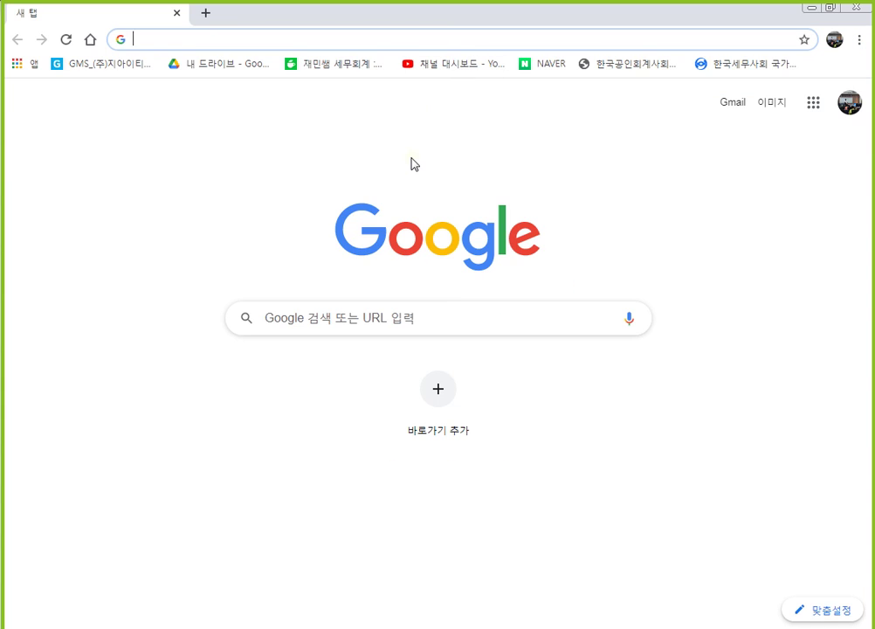
pyautogui.write('g홈')
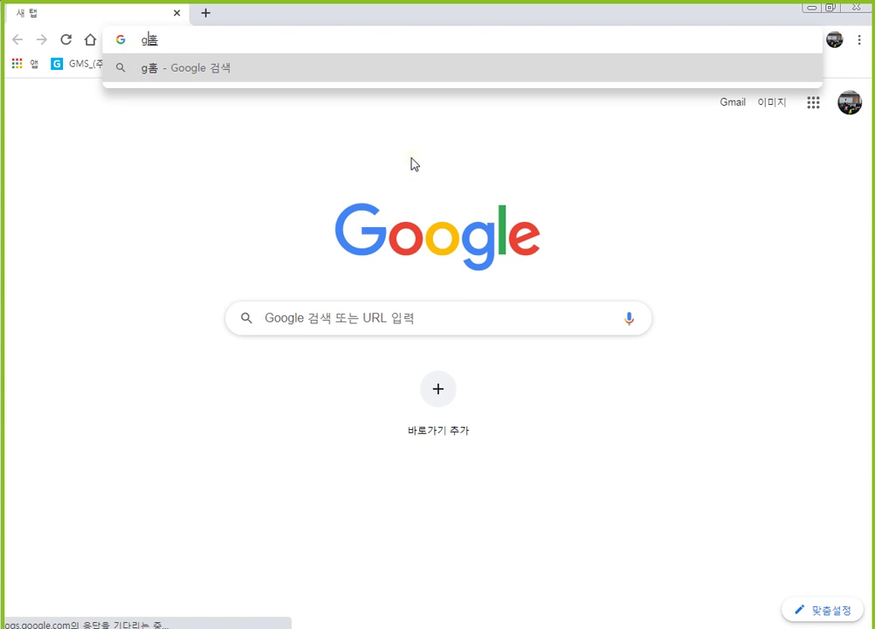
pyautogui.write('태ㄱ스')
pyautogui.press('Return')
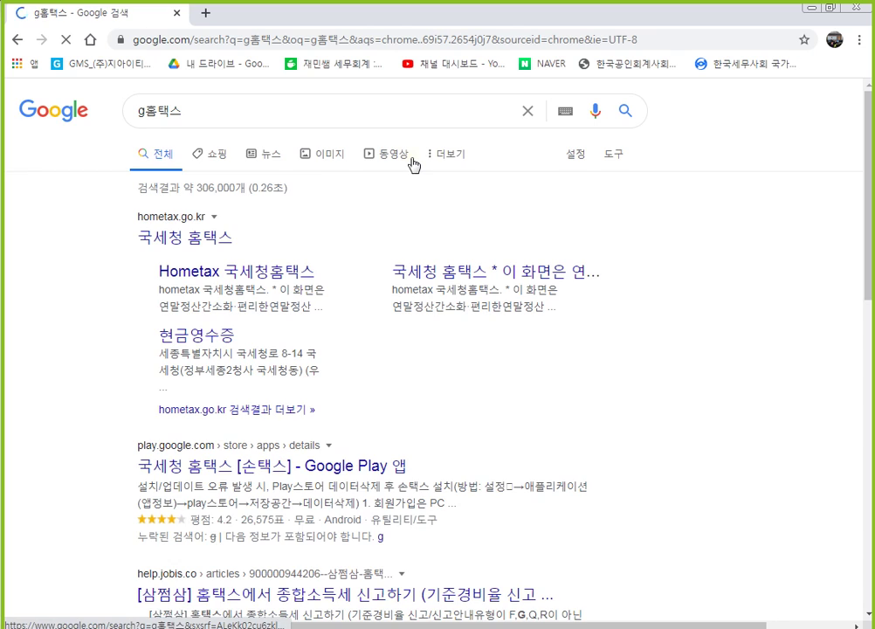
pyautogui.click(166, 237)
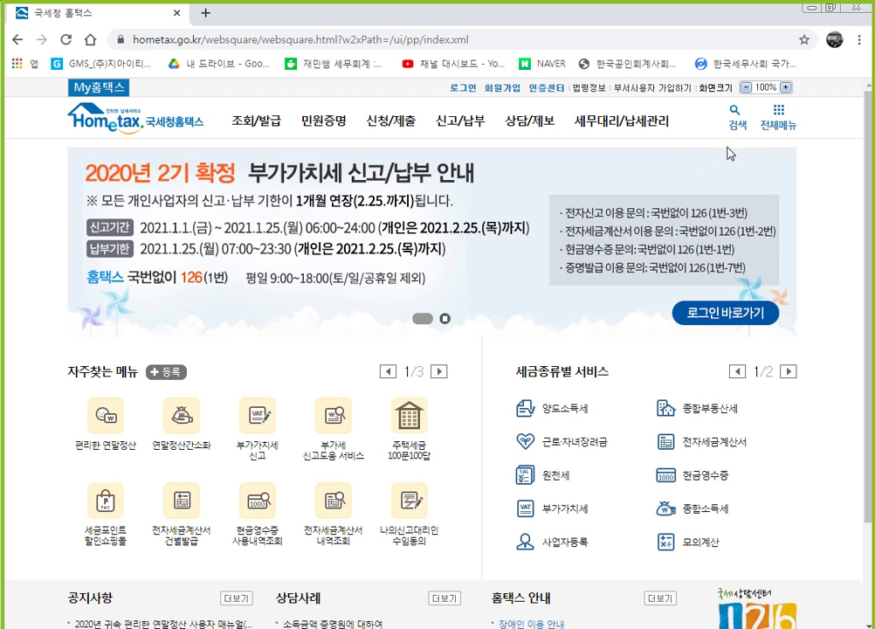
# Search Hometax for 간이세액표 and open the 근로소득간이세액표 page.
pyautogui.click(737, 118)
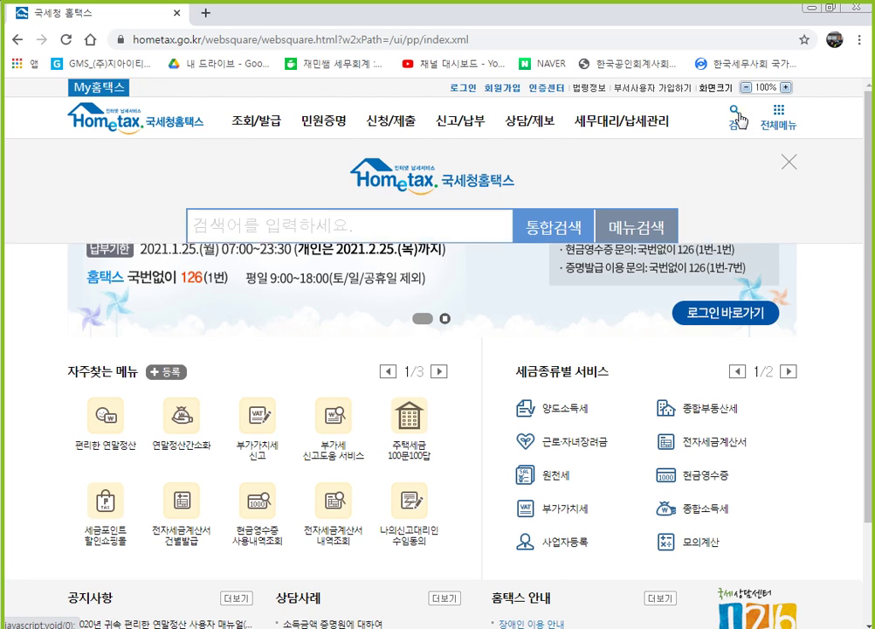
pyautogui.write('간이세액')
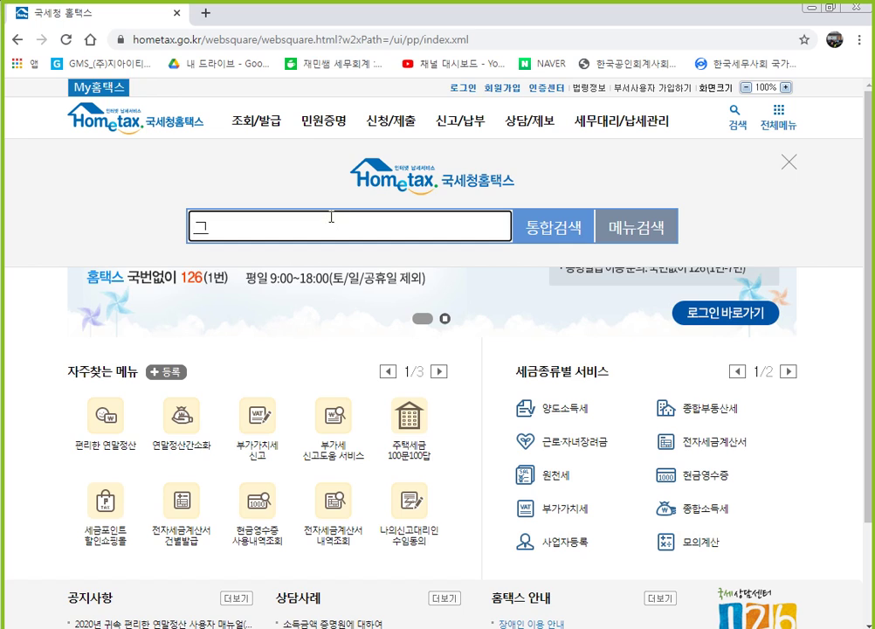
pyautogui.write('표')
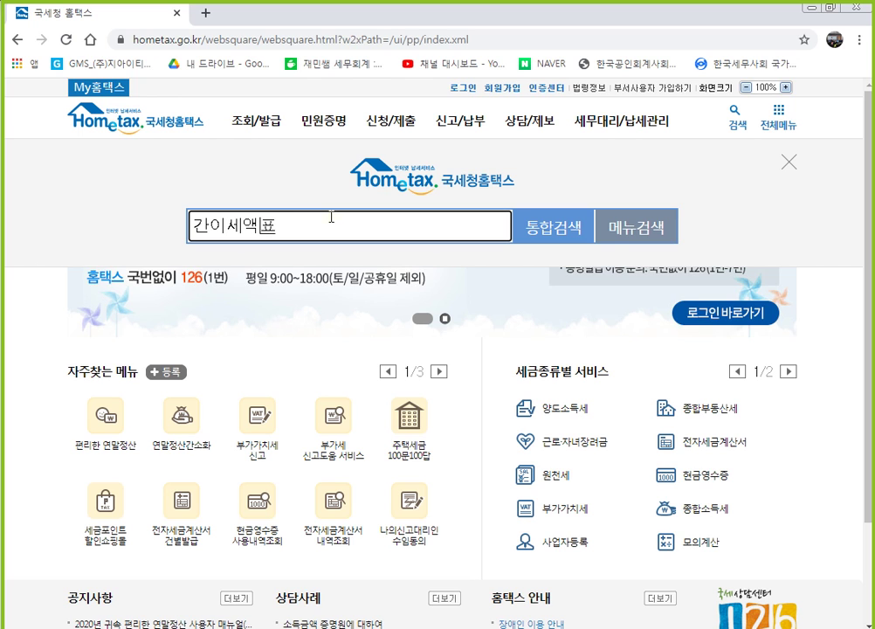
pyautogui.press('Return')
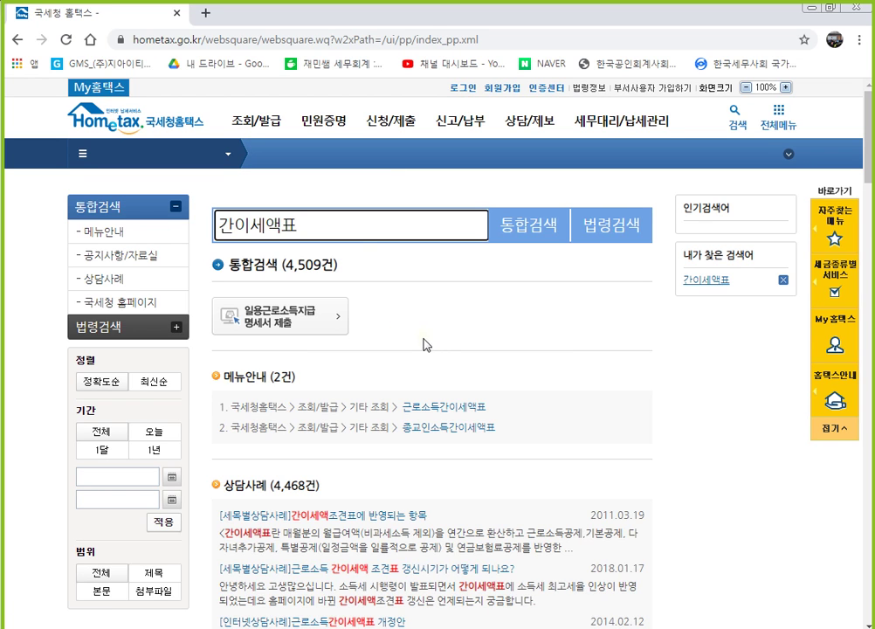
pyautogui.scroll(-2, 424, 344)
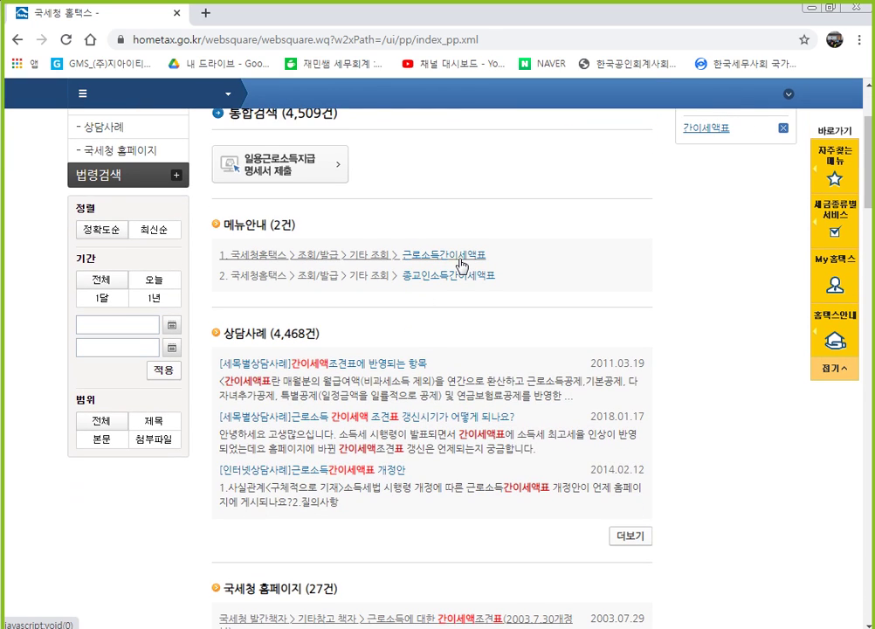
pyautogui.click(461, 255)
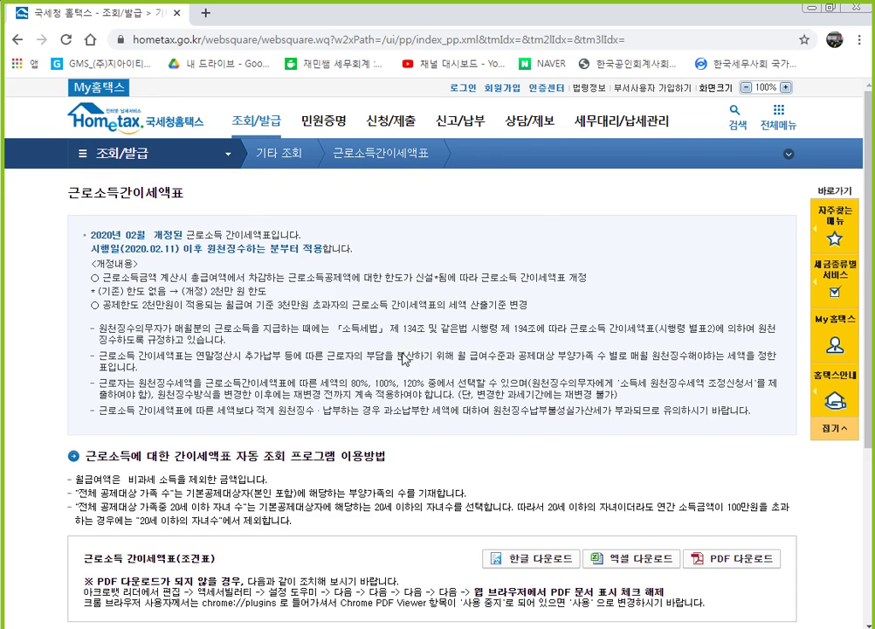
# Enter monthly salary 3,000,000, then set 가족수 and 20세 이하 자녀수 to 2.
pyautogui.scroll(-3, 404, 351)
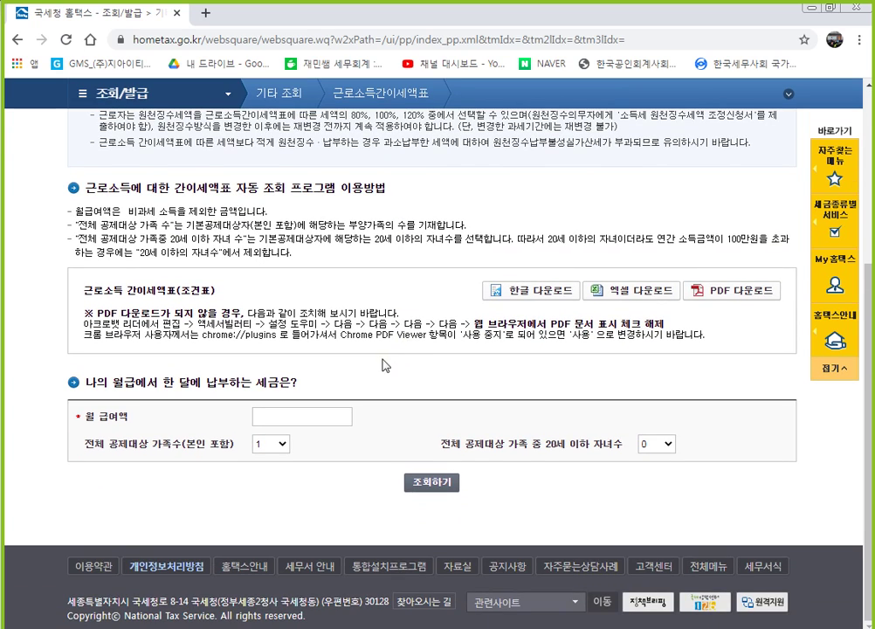
pyautogui.click(290, 418)
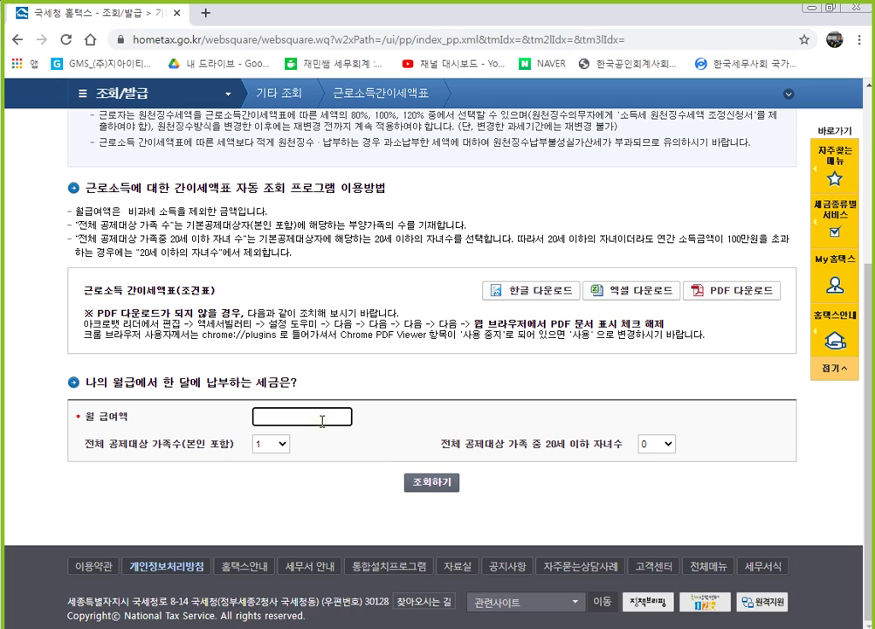
pyautogui.write('38000000')
pyautogui.click(272, 446)
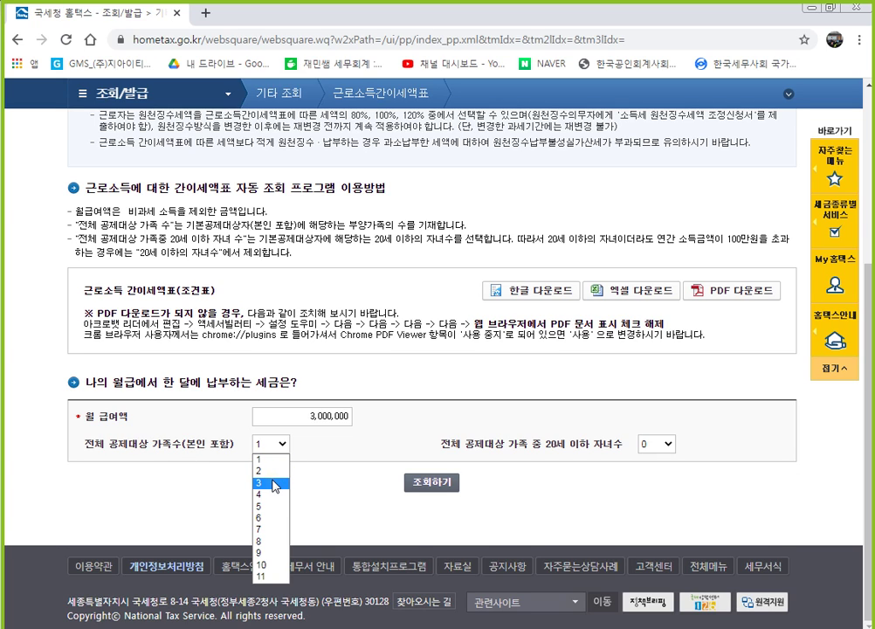
pyautogui.click(276, 484)
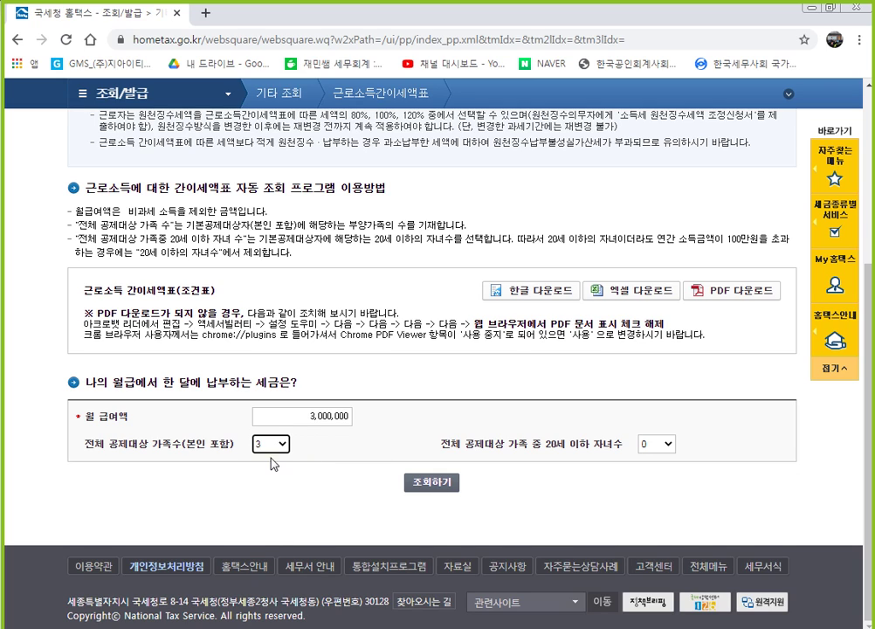
pyautogui.click(281, 444)
pyautogui.click(276, 472)
pyautogui.click(662, 445)
pyautogui.click(662, 483)
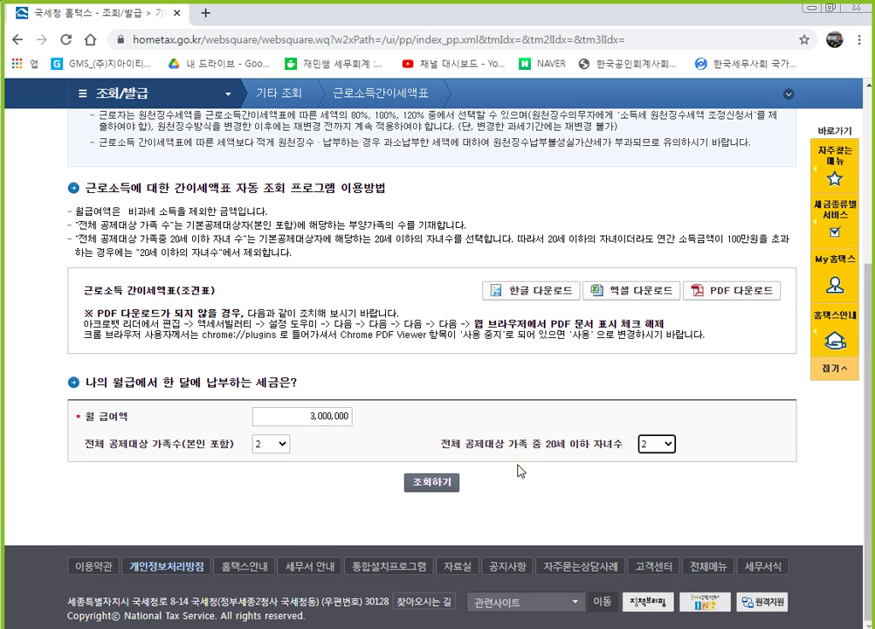
# Dismiss the child-count alert, change 가족수 to 3, and run 조회하기 again.
pyautogui.click(430, 482)
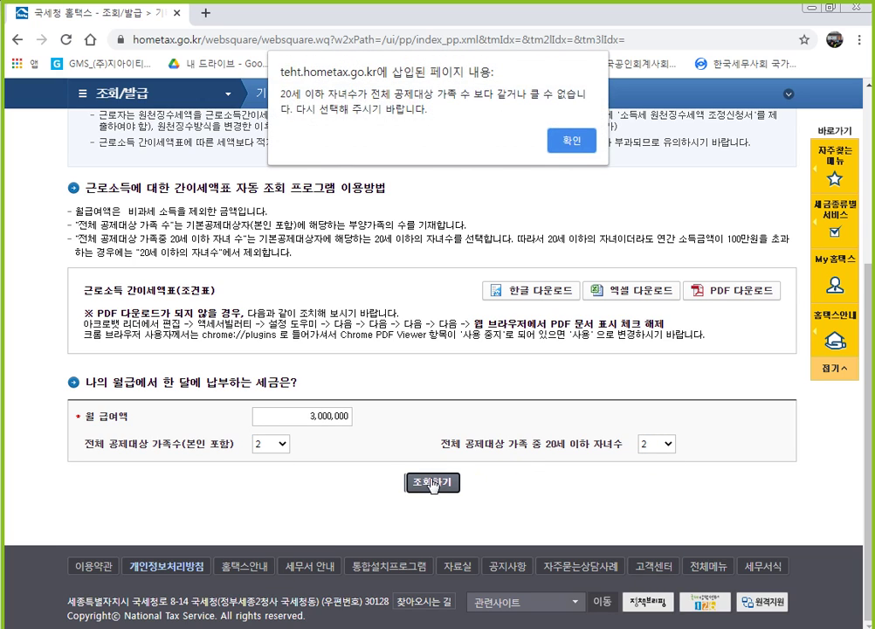
pyautogui.click(573, 142)
pyautogui.click(665, 447)
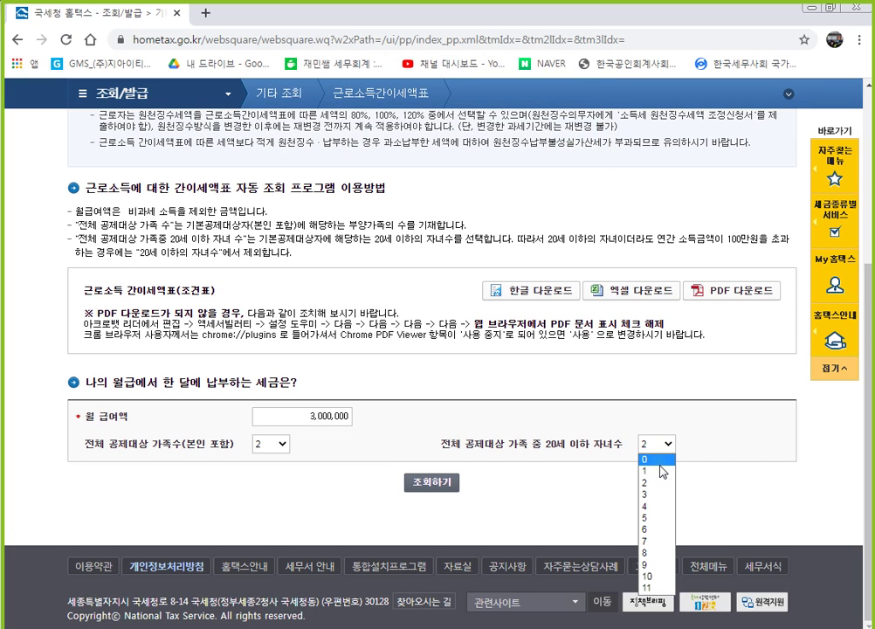
pyautogui.click(278, 443)
pyautogui.click(273, 482)
pyautogui.click(445, 482)
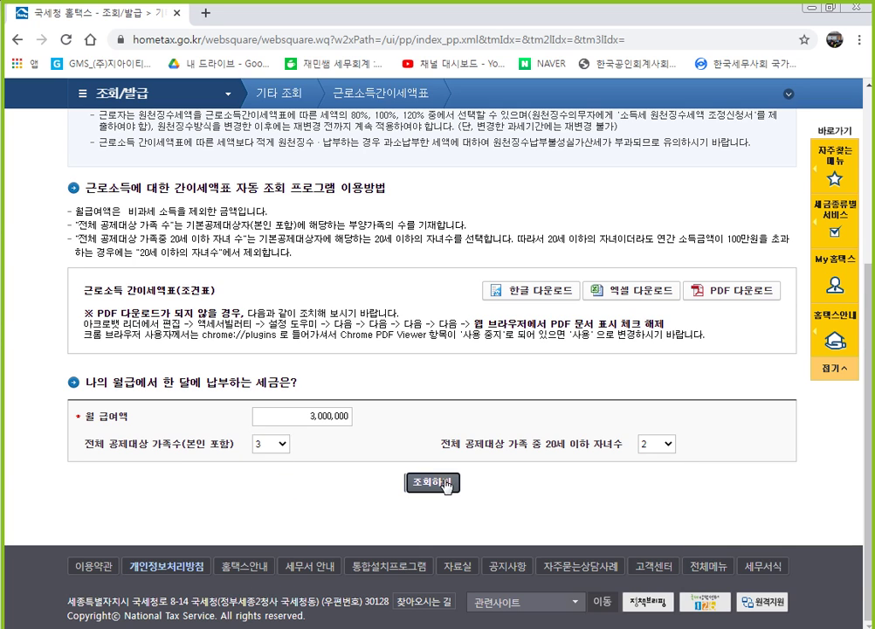
pyautogui.scroll(-3, 498, 401)
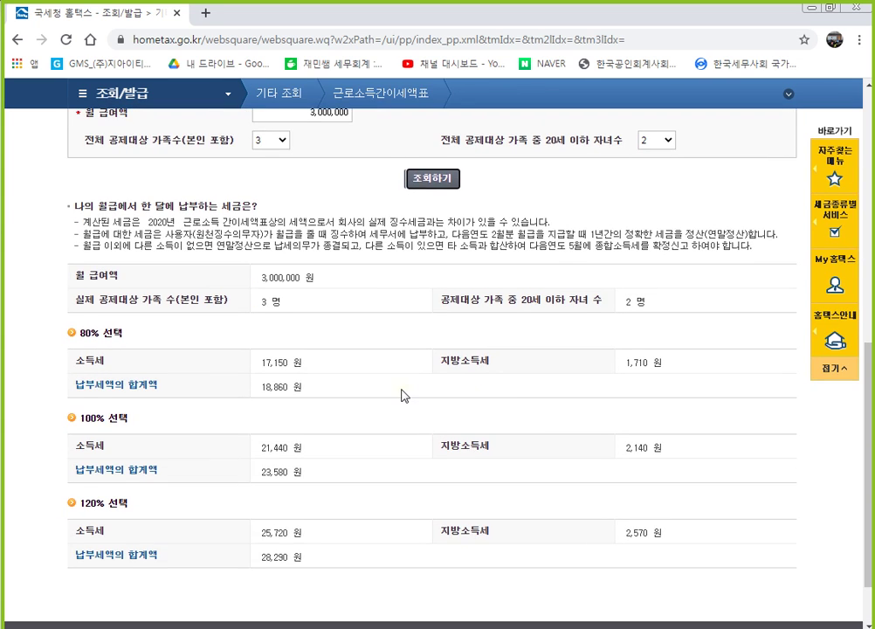
pyautogui.scroll(-1, 403, 396)
pyautogui.scroll(1, 332, 437)
pyautogui.scroll(-2, 283, 461)
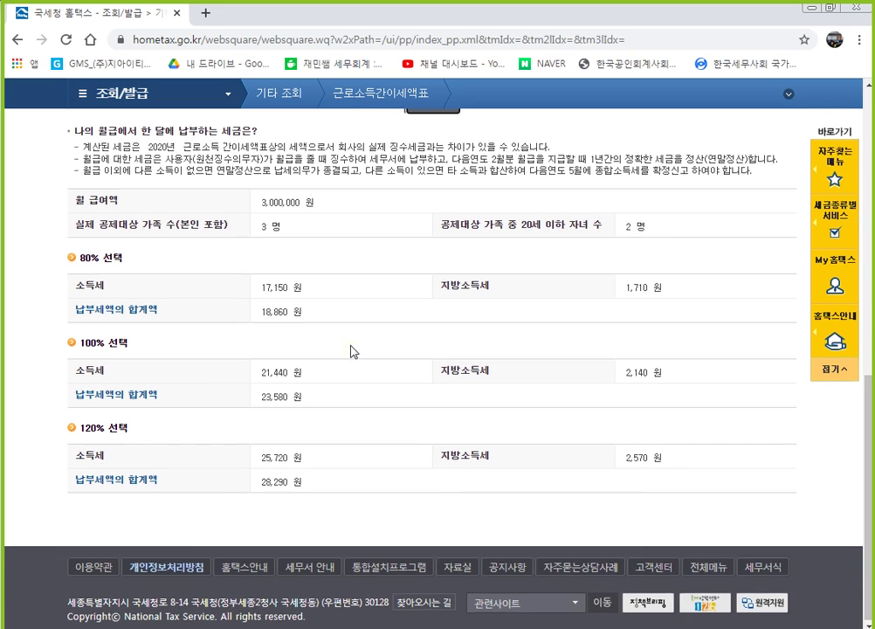
pyautogui.scroll(1, 341, 350)
# Rerun the withholding lookup with 가족수 1 and 0 children under 20.
pyautogui.click(275, 147)
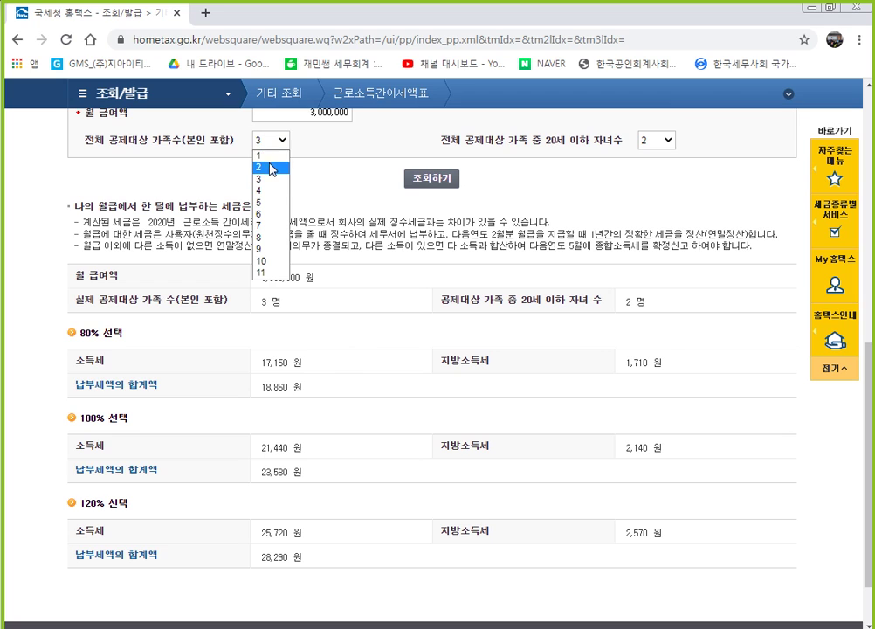
pyautogui.click(273, 155)
pyautogui.click(666, 142)
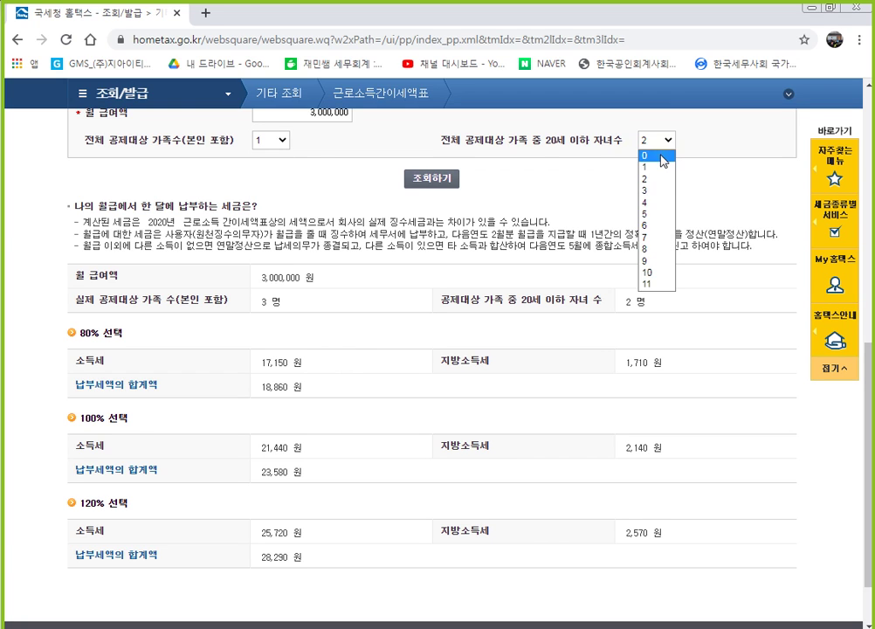
pyautogui.click(646, 156)
pyautogui.click(434, 179)
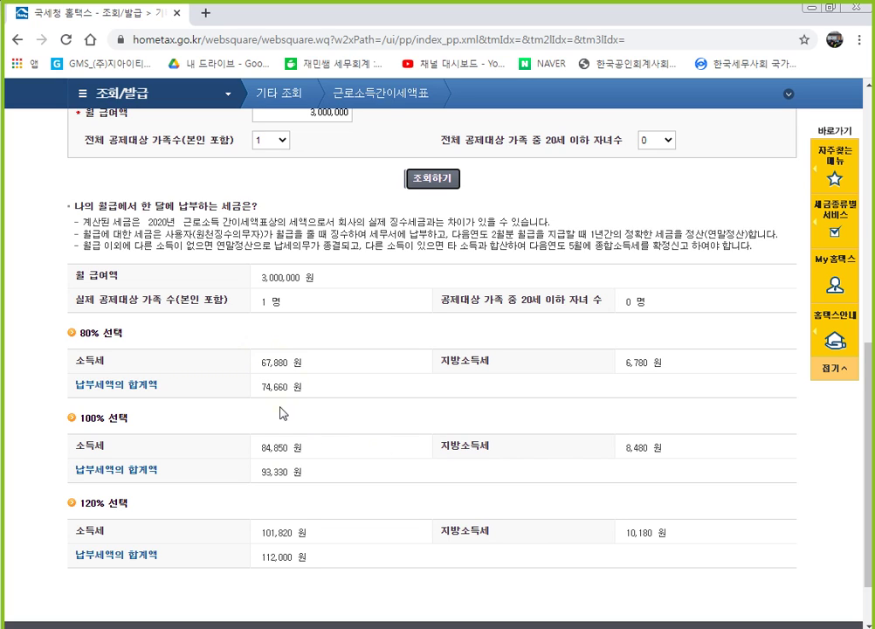
# Review the lookup results, then minimize Chrome to return to KcLep.
pyautogui.scroll(7, 352, 371)
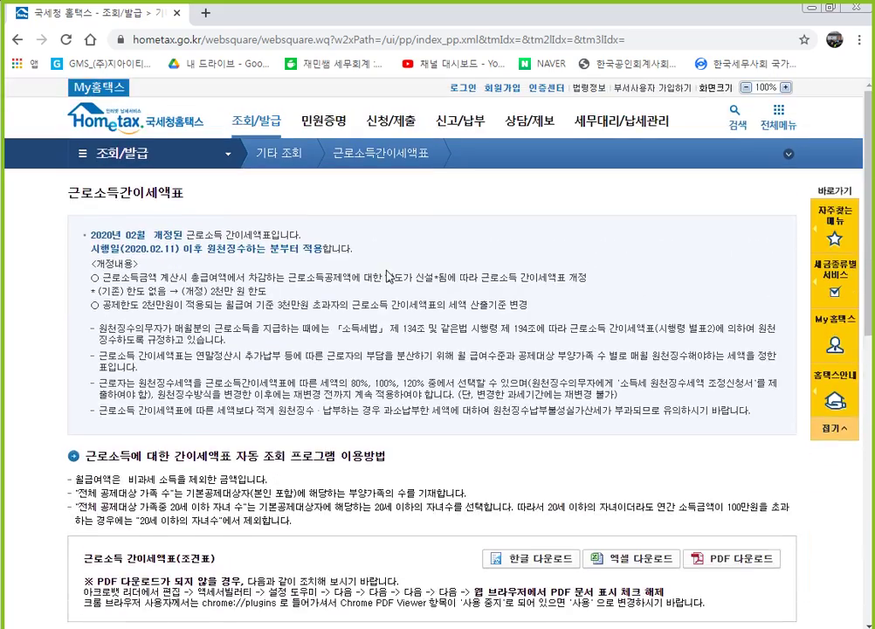
pyautogui.scroll(-6, 365, 441)
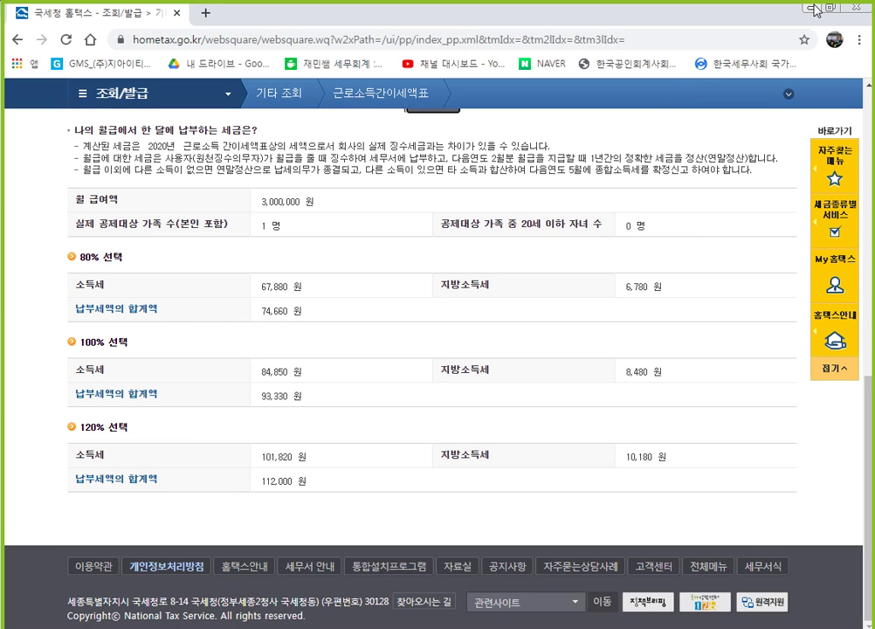
pyautogui.click(815, 11)
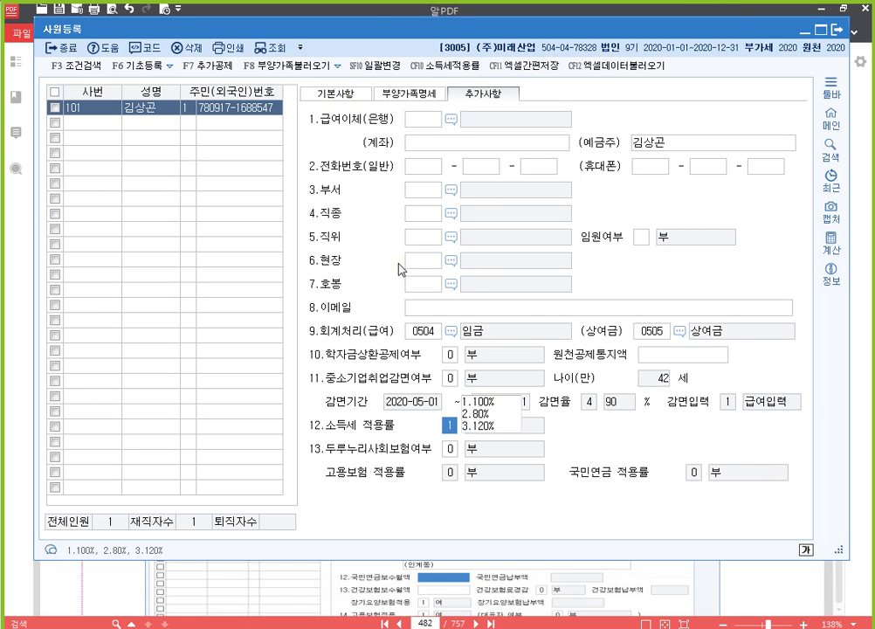
# Show the 기본사항 tab in 사원등록, then bring the 알PDF exercise page forward.
pyautogui.click(346, 95)
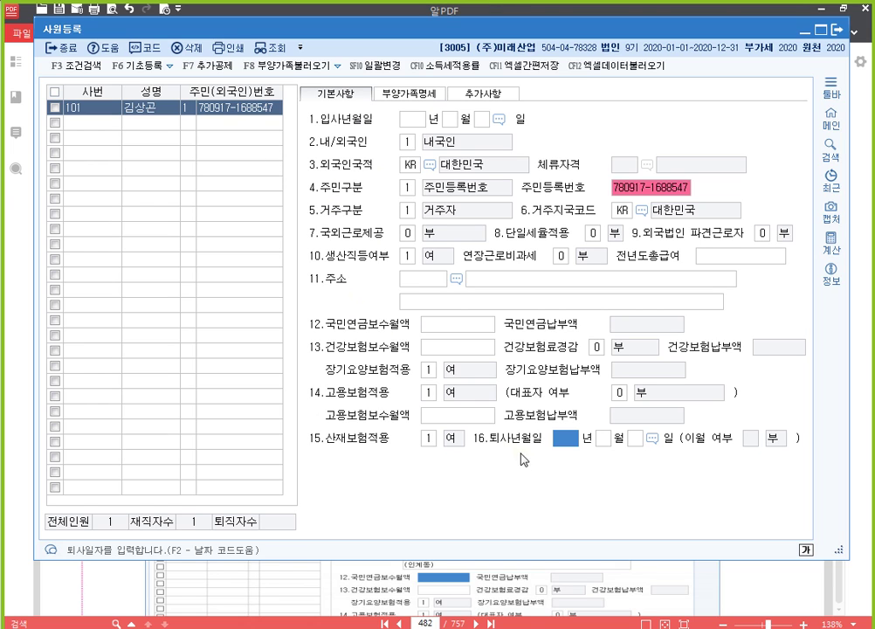
pyautogui.hotkey('alt', 'Tab')
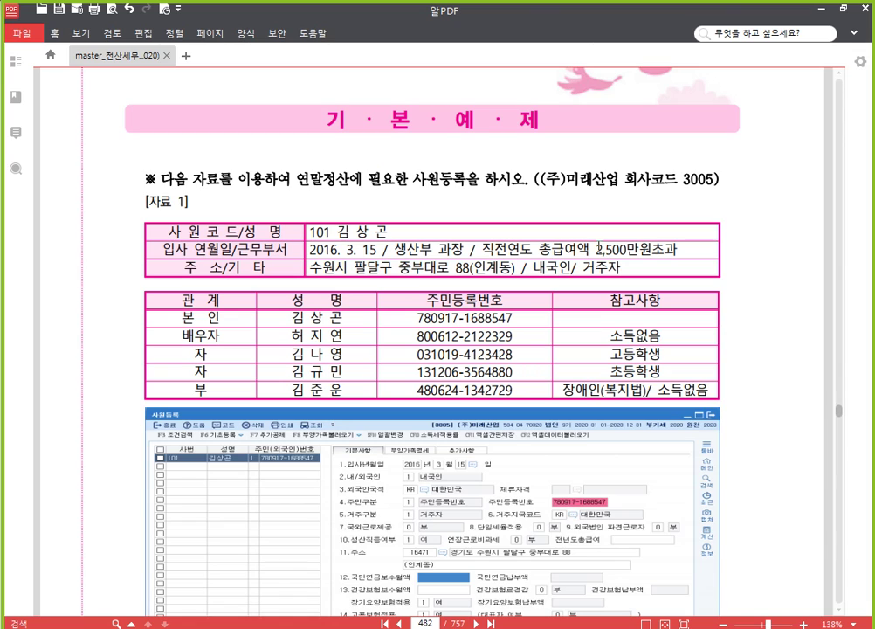
# Strike through the 2,500 salary figure in exercise 1.
pyautogui.moveTo(595, 249); pyautogui.dragTo(627, 249)
pyautogui.click(676, 228)
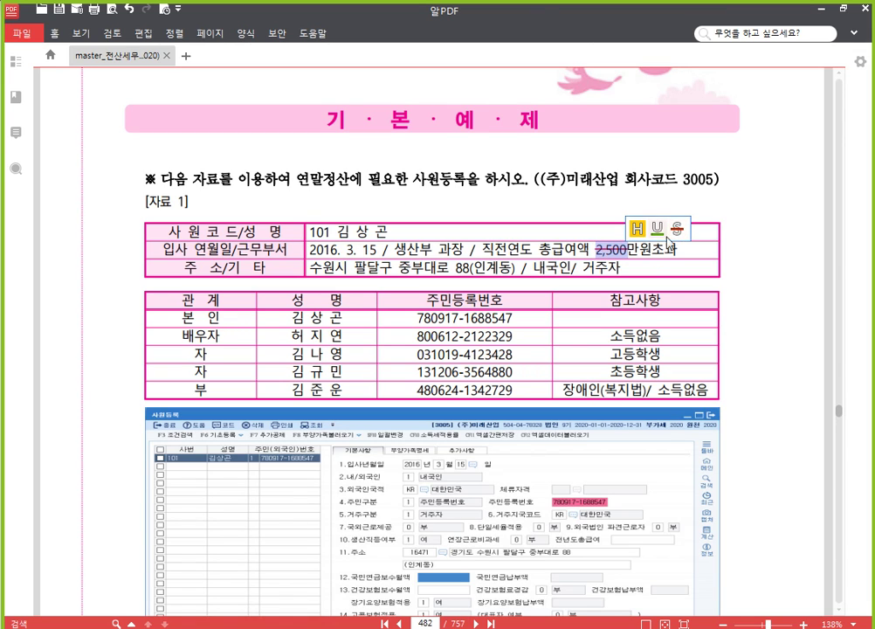
pyautogui.click(663, 253)
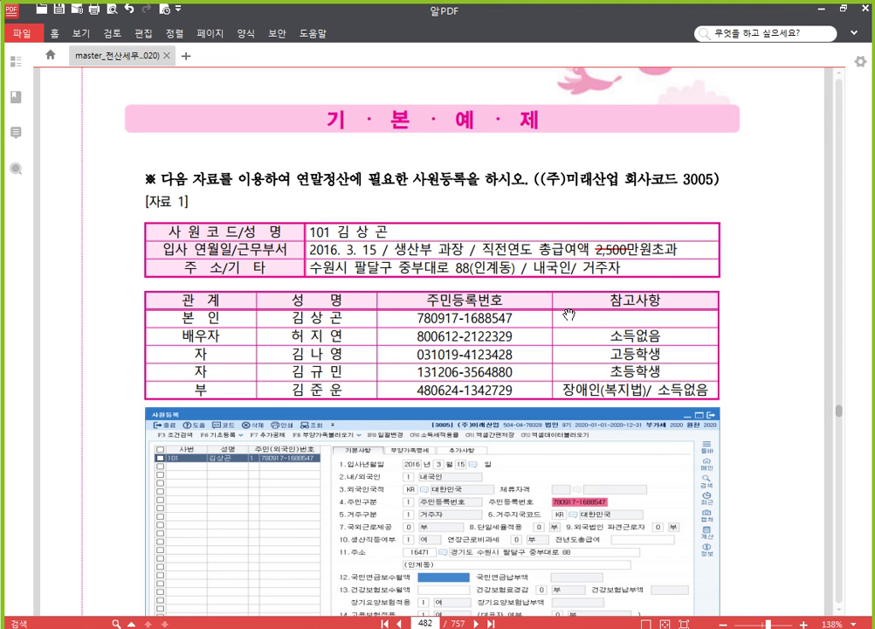
# Strike through the 2,500 figure in exercise 3, then scroll back to 자료 1 on page 482.
pyautogui.scroll(-10, 570, 325)
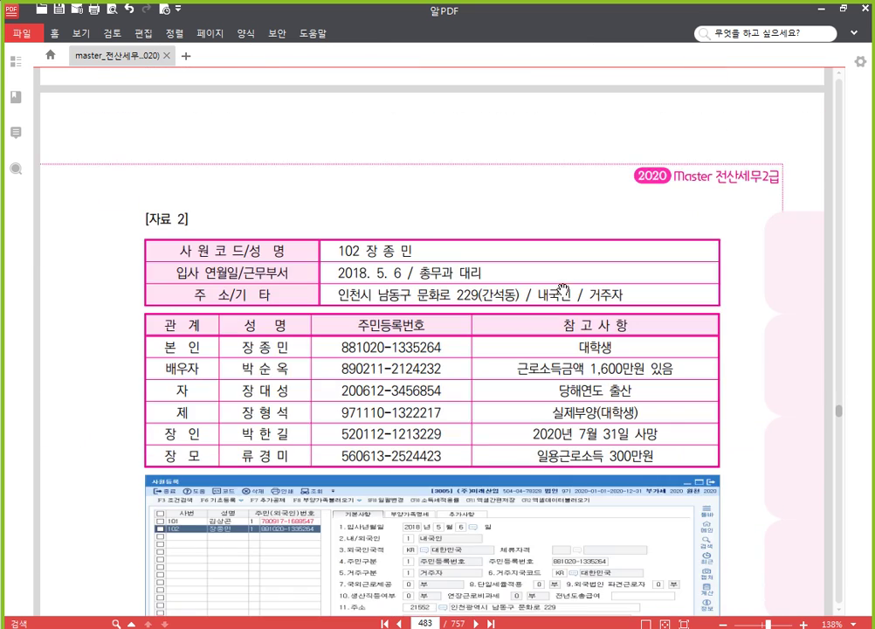
pyautogui.scroll(-10, 565, 290)
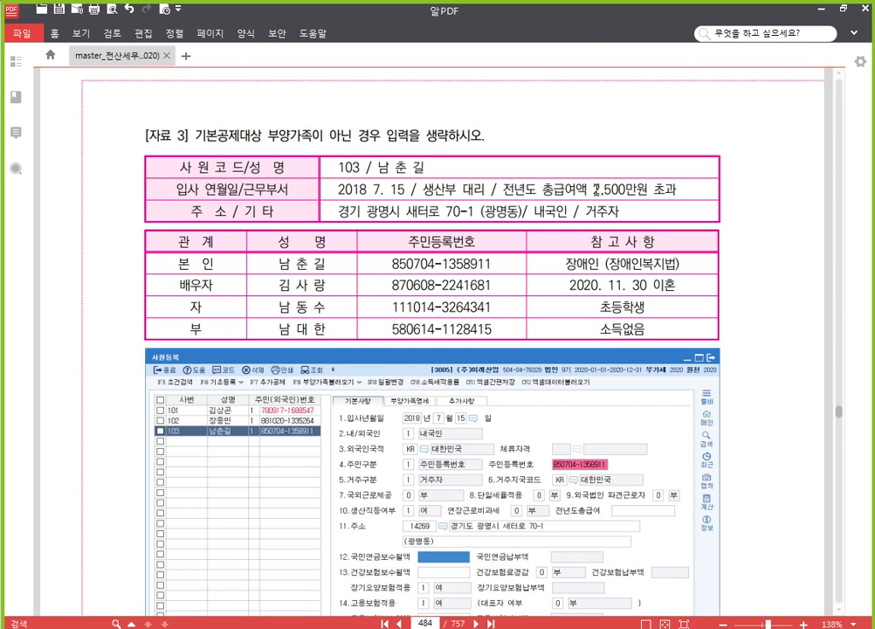
pyautogui.moveTo(595, 188); pyautogui.dragTo(624, 188)
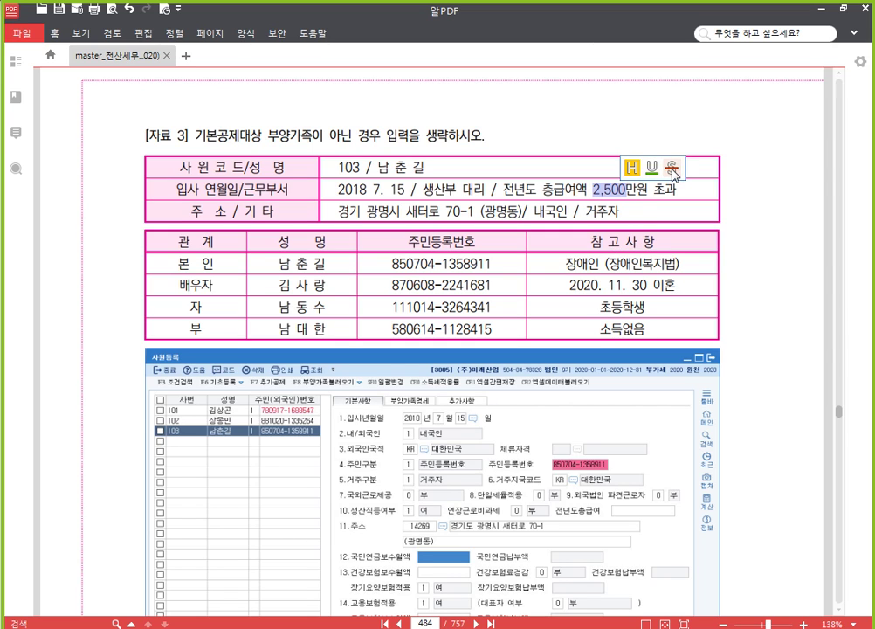
pyautogui.click(673, 171)
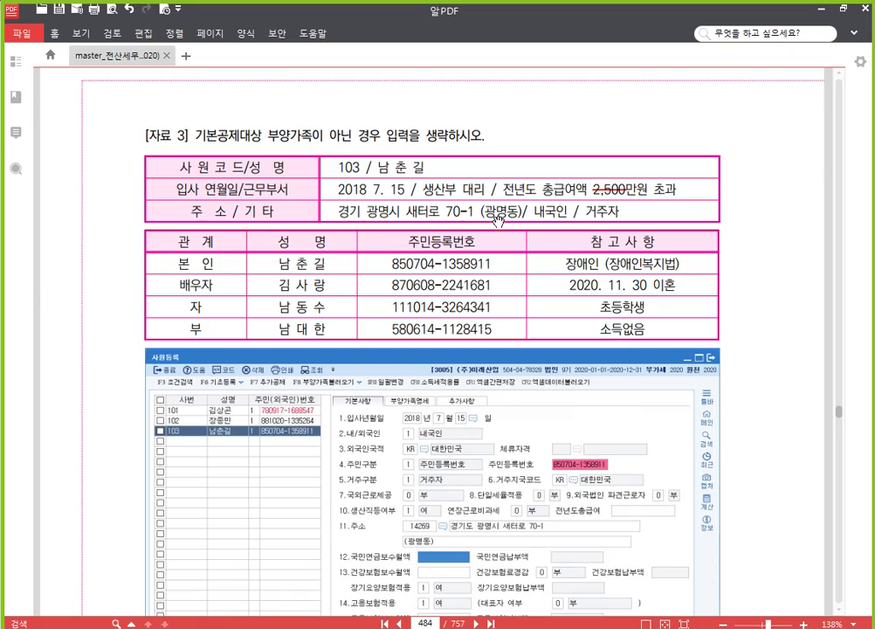
pyautogui.scroll(10, 497, 220)
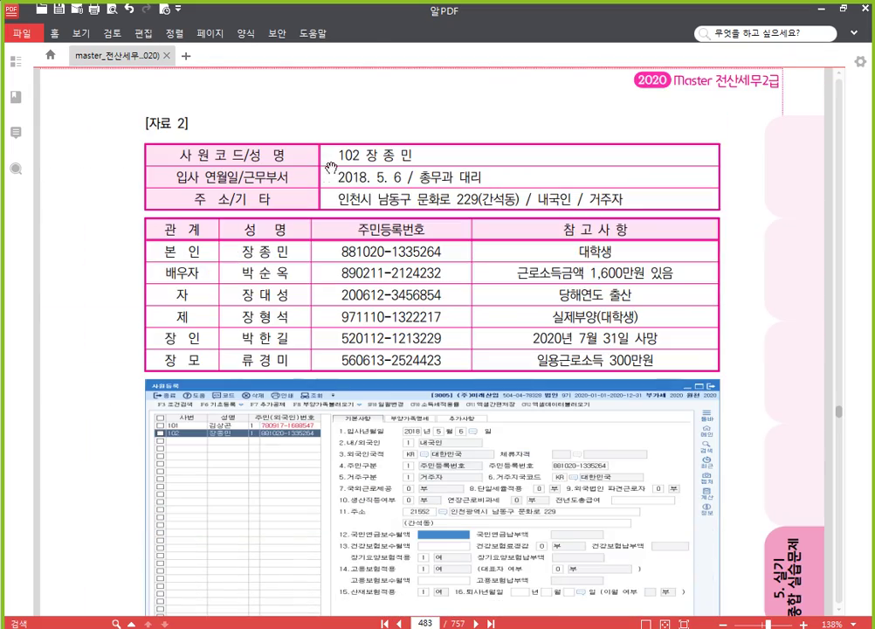
pyautogui.scroll(10, 385, 188)
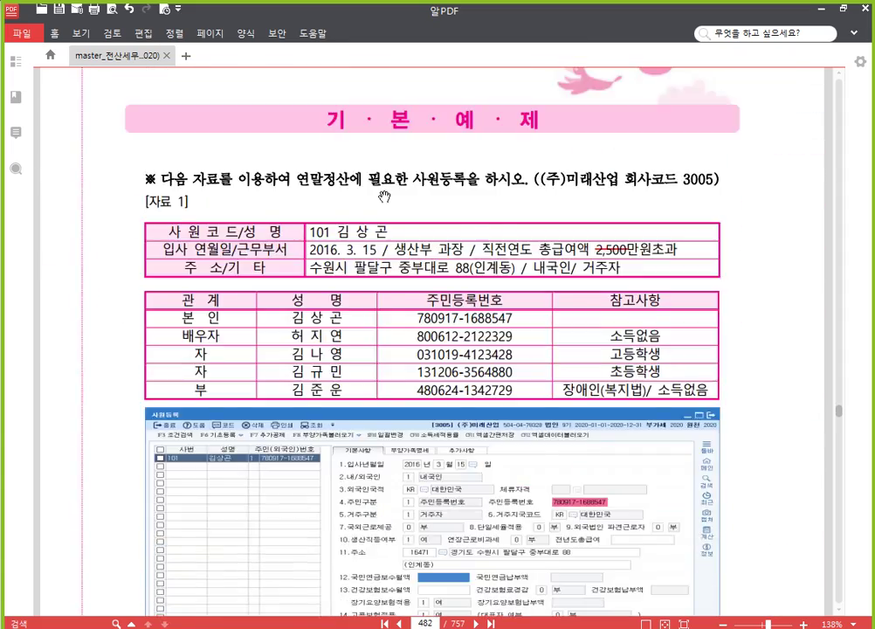
pyautogui.scroll(-2, 384, 197)
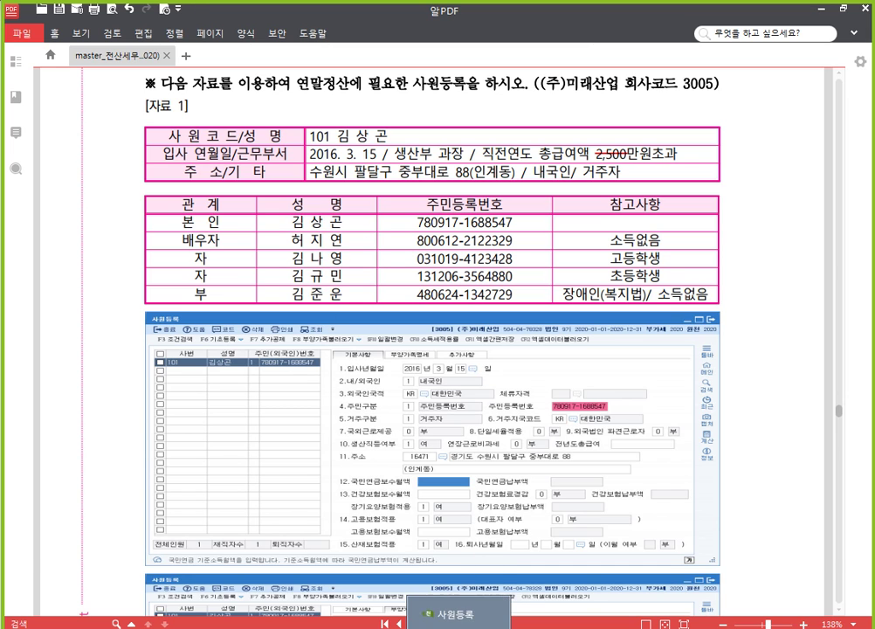
# Enter employee 101's hire date as 2016-03-15.
pyautogui.click(456, 613)
pyautogui.click(409, 124)
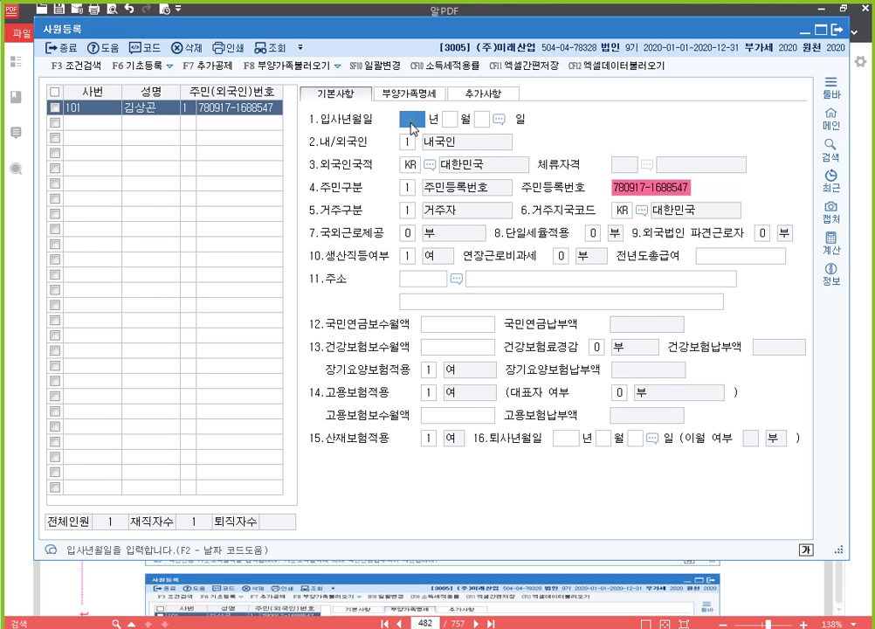
pyautogui.write('20163')
pyautogui.press('Return')
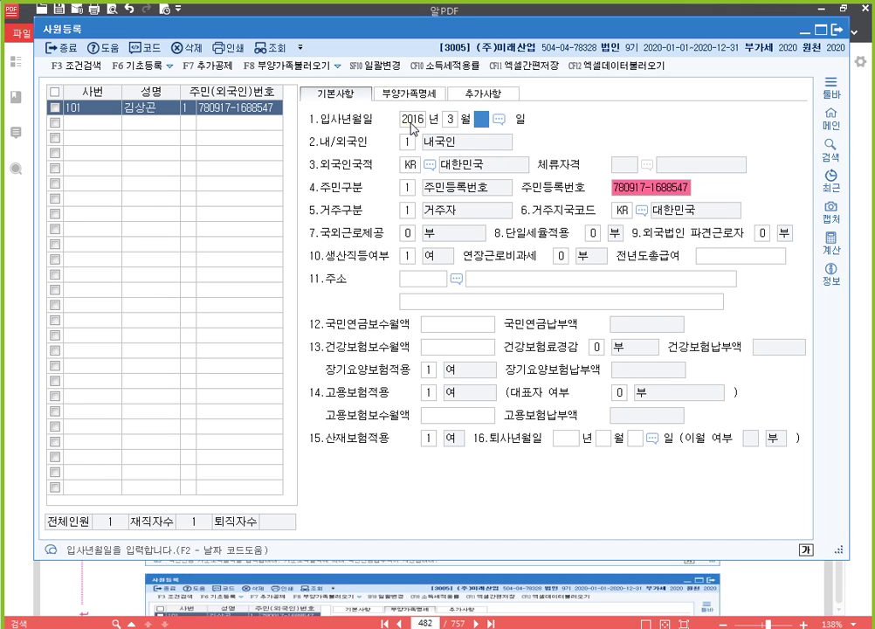
pyautogui.write('15')
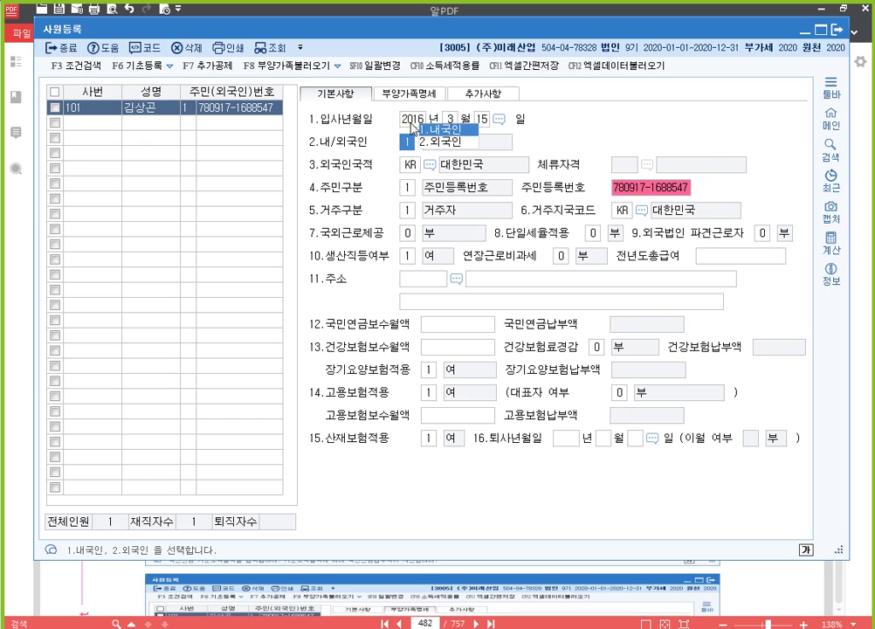
# Keep the defaults and 생산직 여, and set 전년도총급여 to 30,000,000.
pyautogui.press('Return')
pyautogui.press('Return')
pyautogui.press('Return')
pyautogui.press('Return')
pyautogui.press('Return')
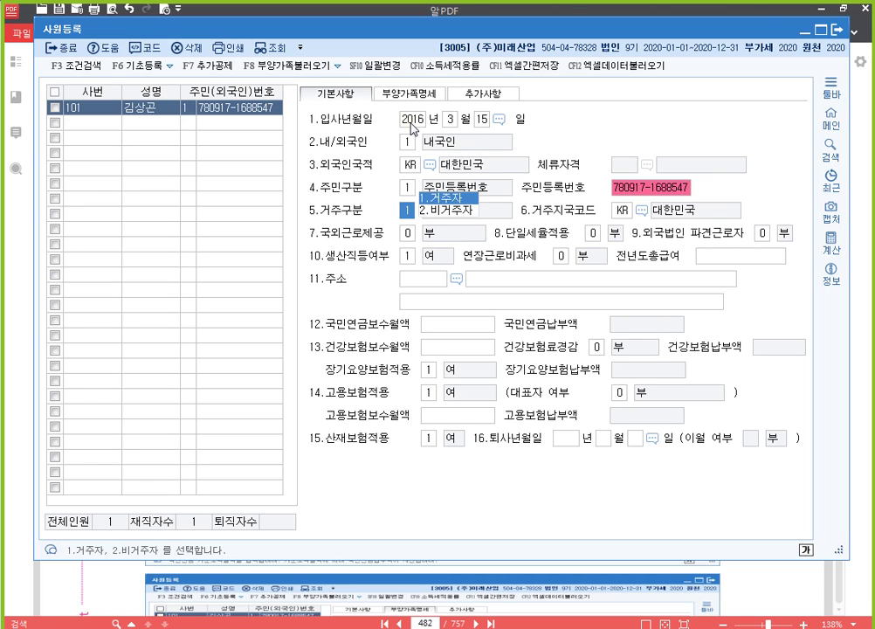
pyautogui.press('Return')
pyautogui.press('Return')
pyautogui.press('Return')
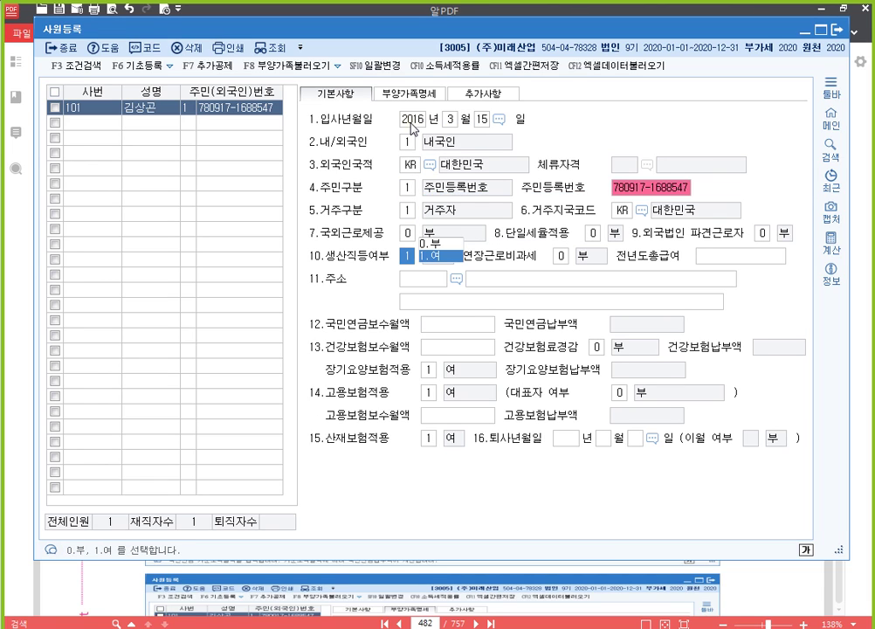
pyautogui.press('Return')
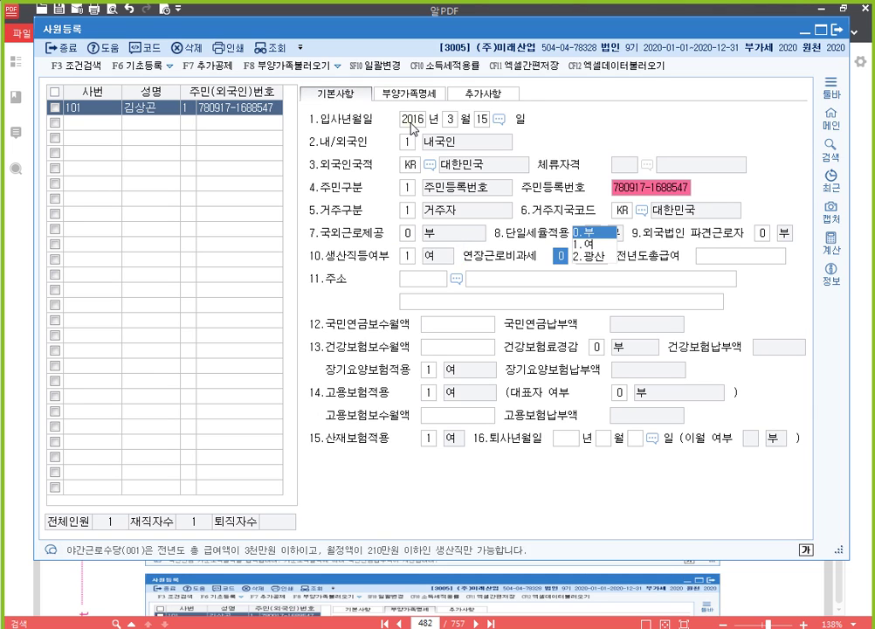
pyautogui.press('Left')
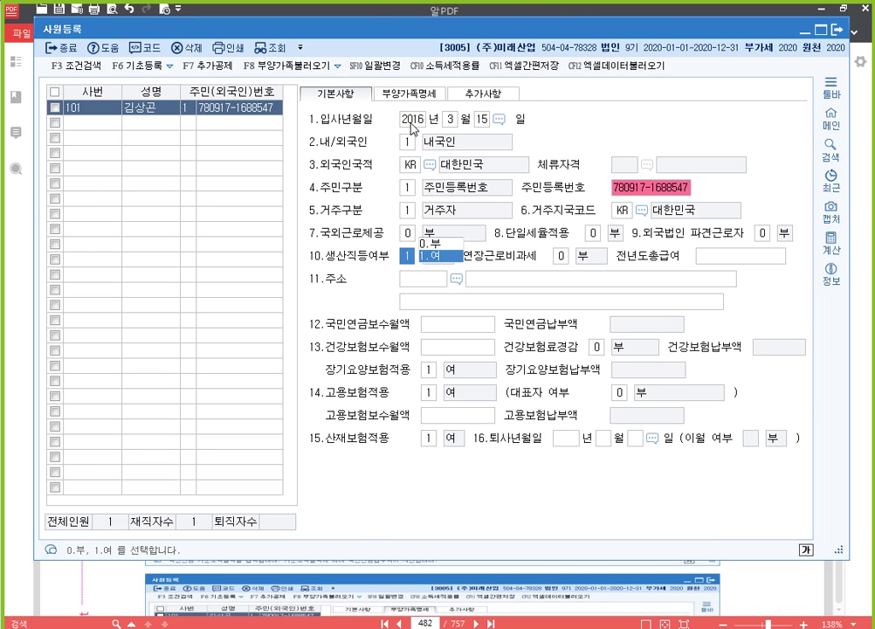
pyautogui.press('Return')
pyautogui.press('Return')
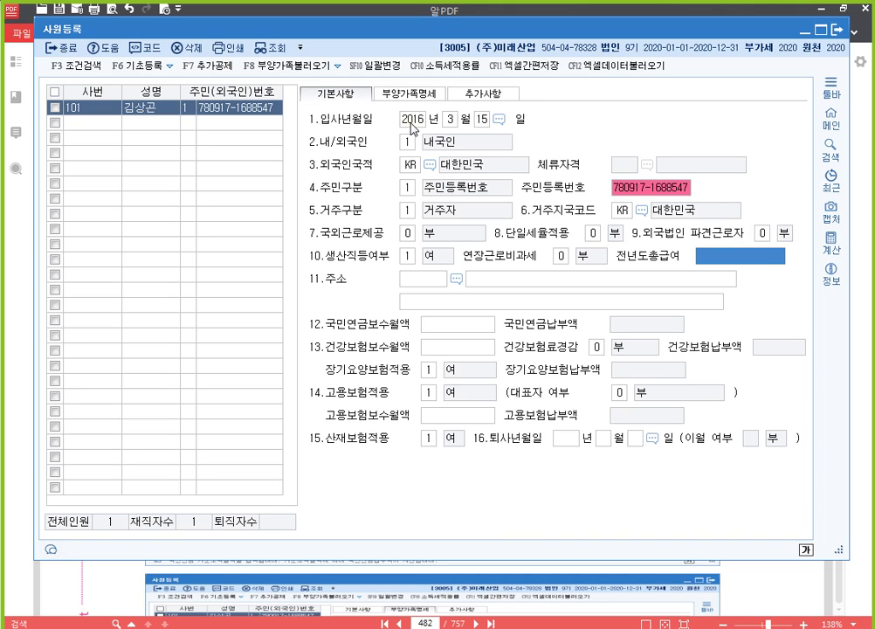
pyautogui.write('30000000')
pyautogui.press('Return')
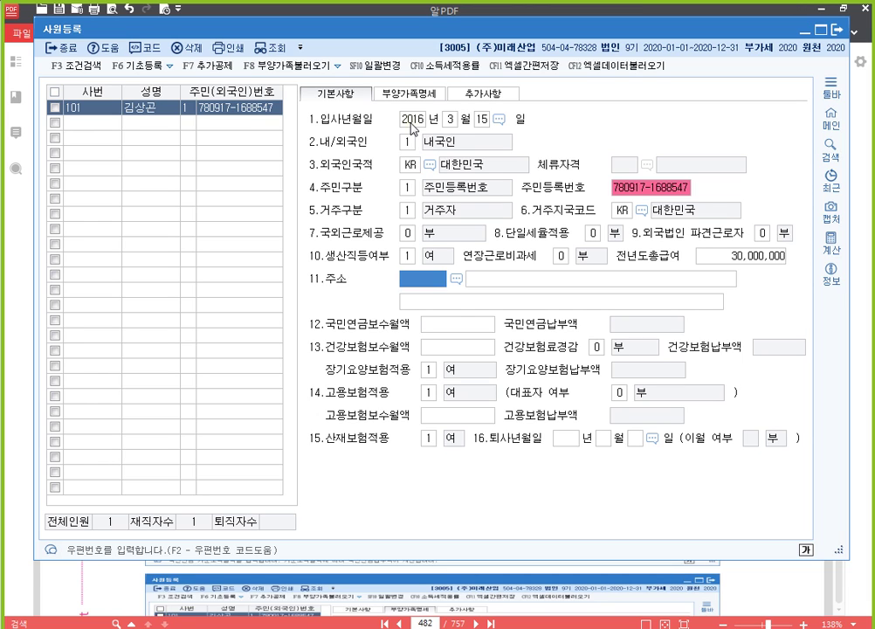
# Fill employee 101's 주소 by searching the textbook street address in 우편번호 검색 and confirming the detail address.
pyautogui.press('F2')
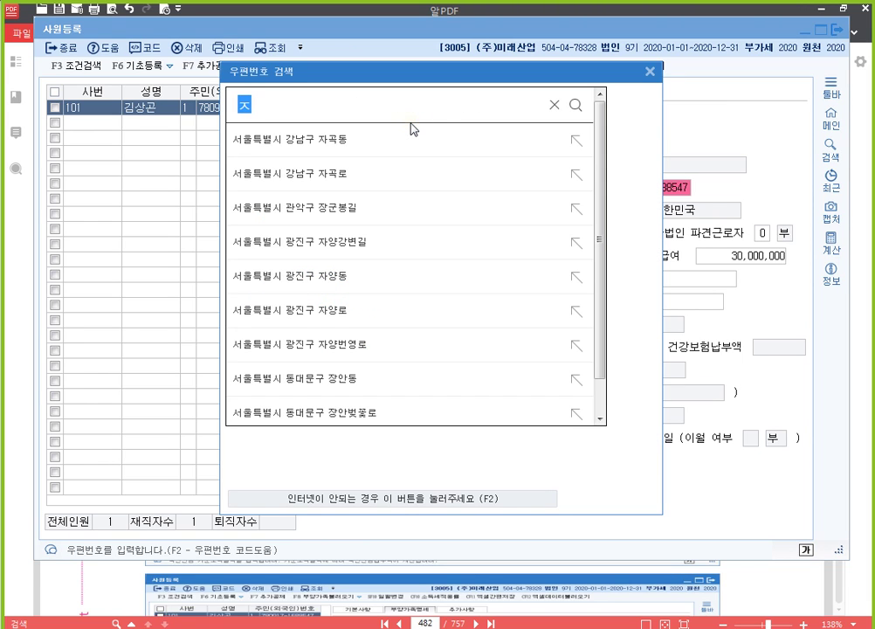
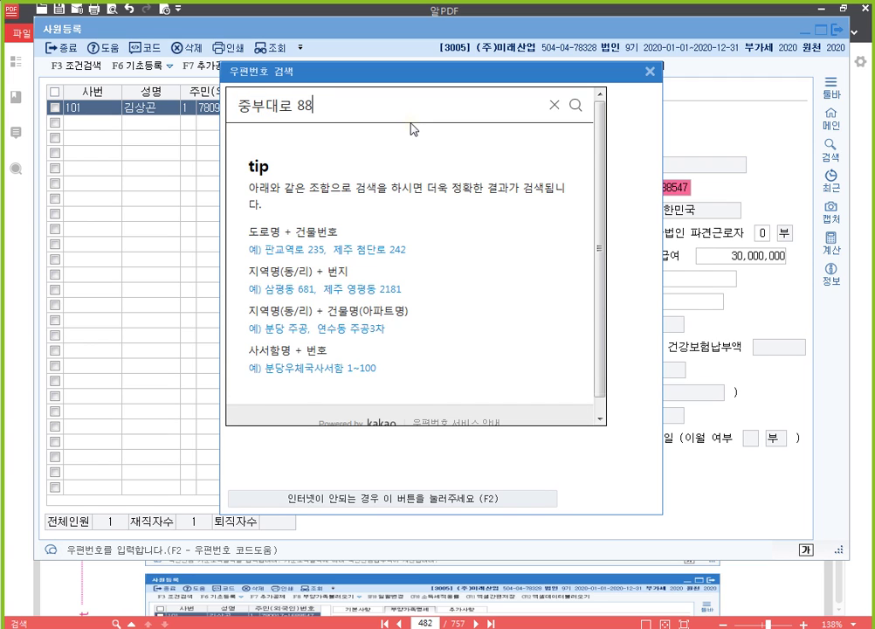
pyautogui.press('Return')
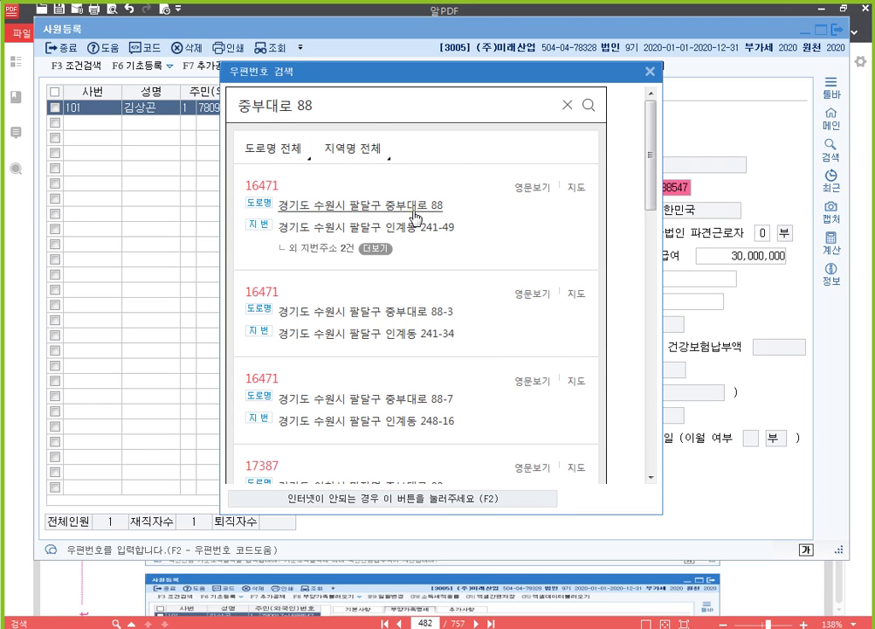
pyautogui.click(415, 210)
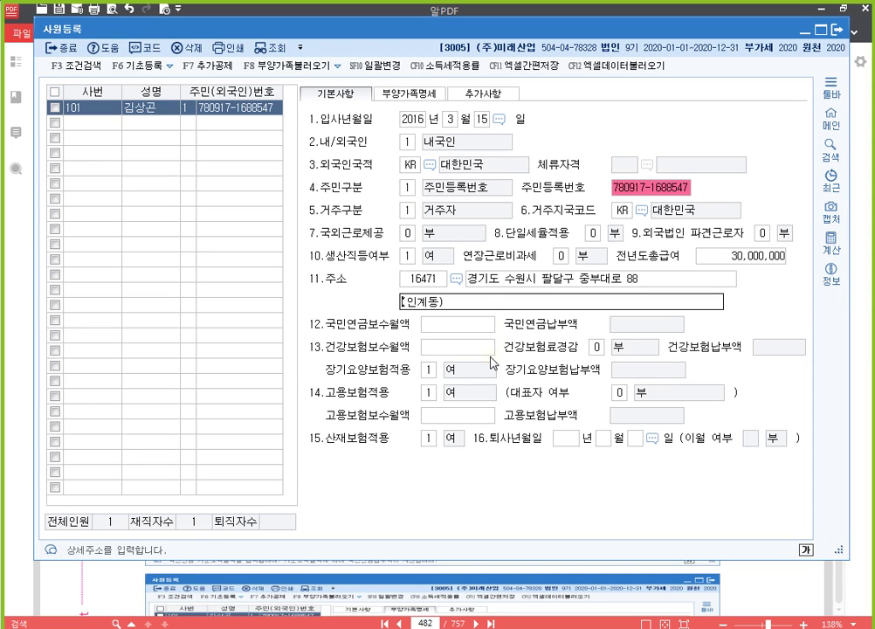
pyautogui.press('Return')
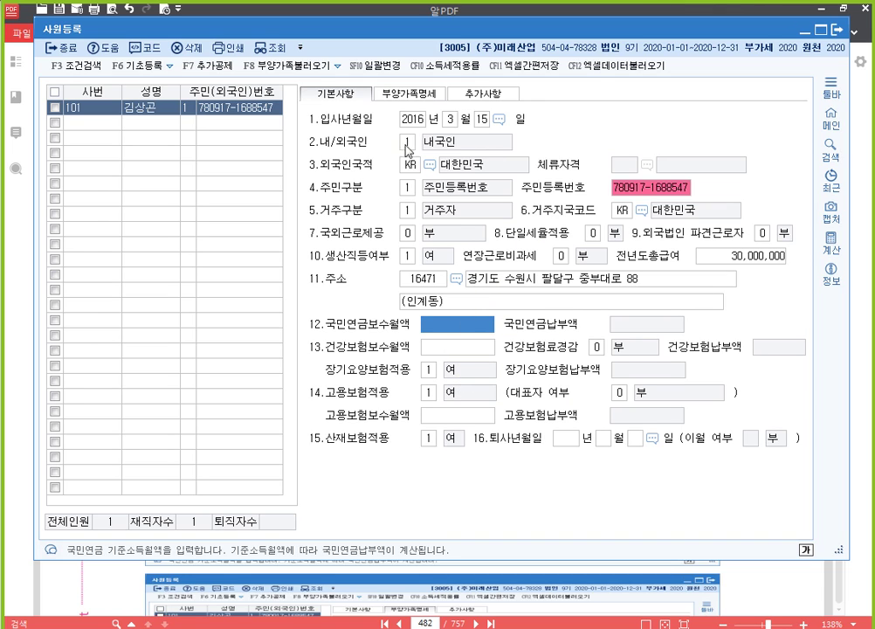
# Open employee 101's 부양가족명세 tab and view 자료 1's family list in the PDF.
pyautogui.click(422, 96)
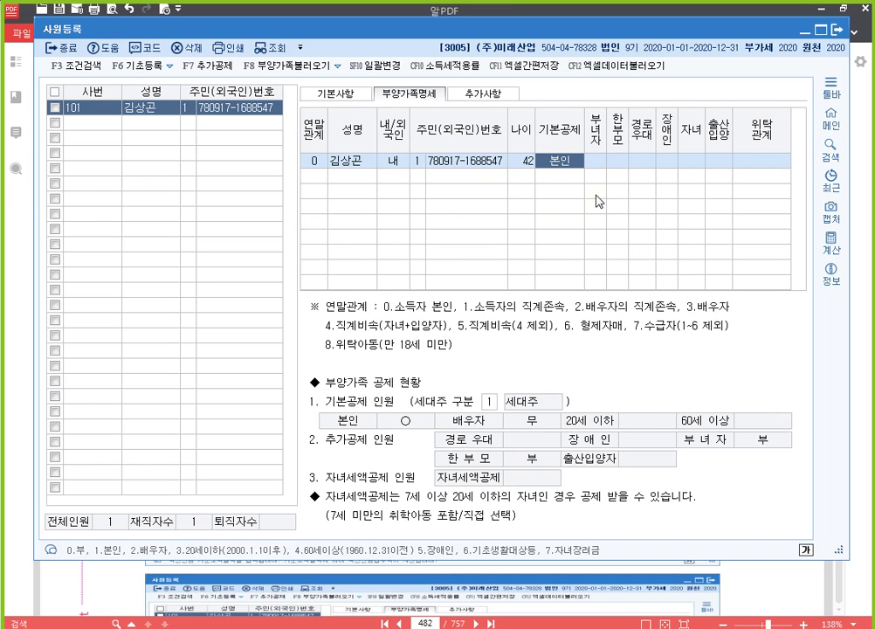
pyautogui.click(865, 284)
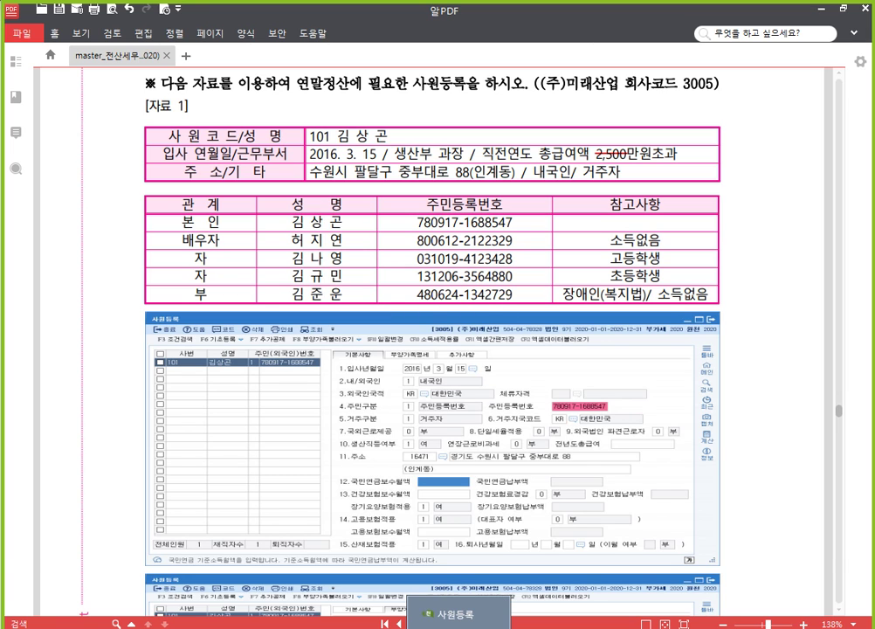
# Return to 사원등록 and select the 연말관계 cell of the second dependant row.
pyautogui.click(450, 613)
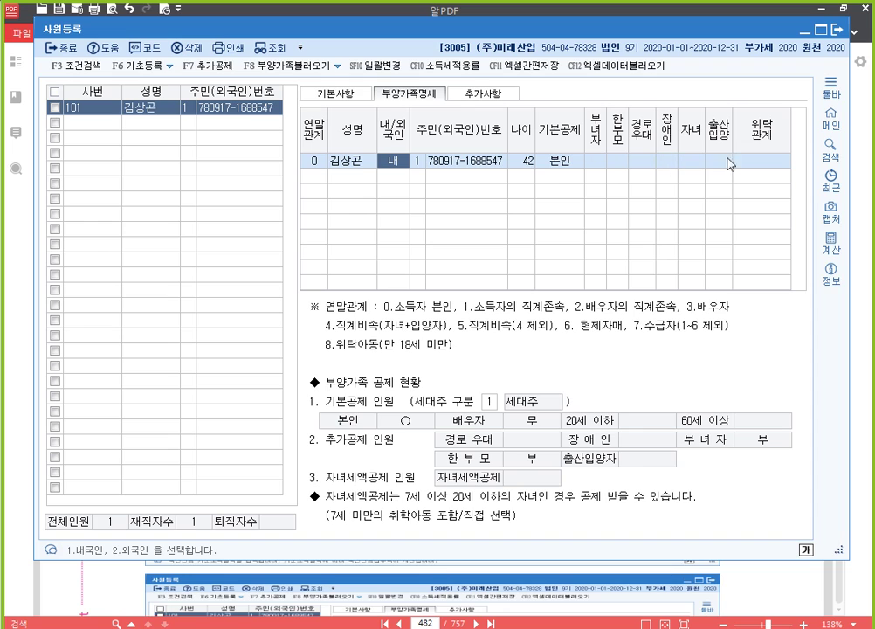
pyautogui.click(342, 177)
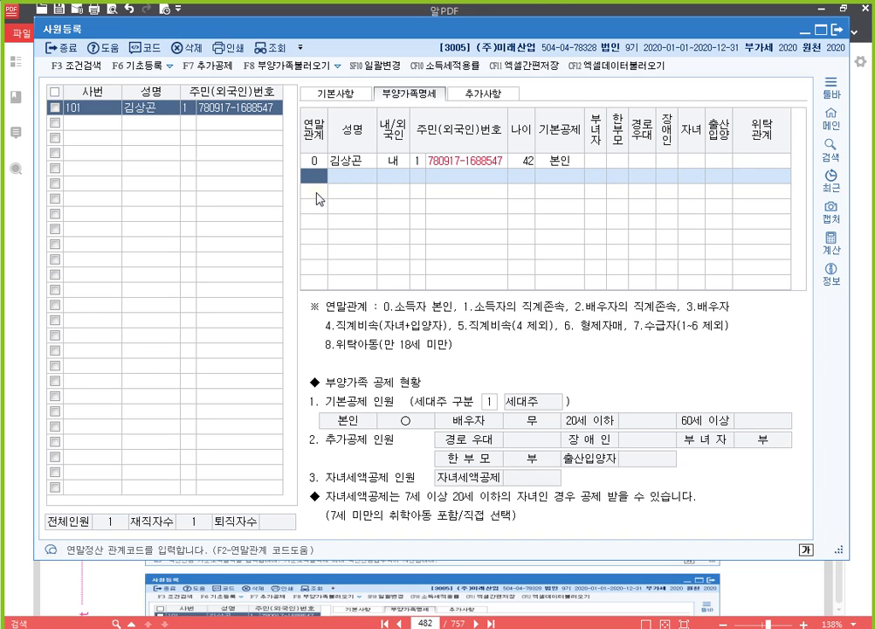
# Browse the 연말관계 code list down to 8 위탁아동 and close it without choosing.
pyautogui.press('F2')
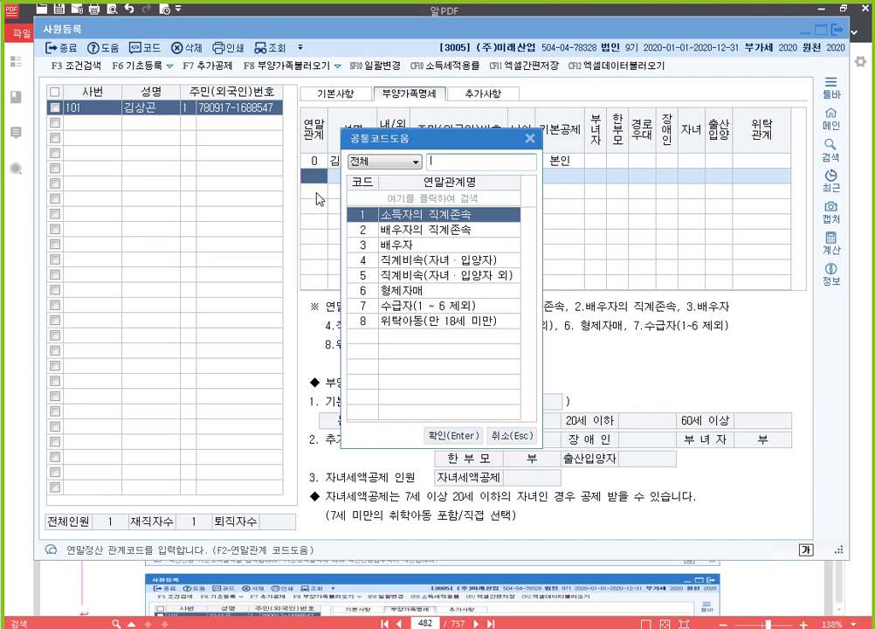
pyautogui.press('Down')
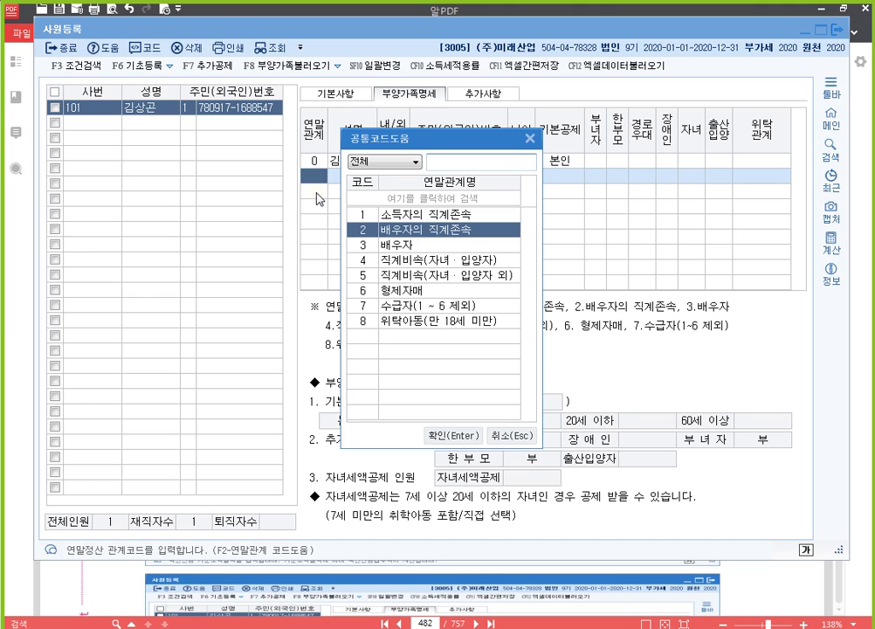
pyautogui.press('Down')
pyautogui.press('Down')
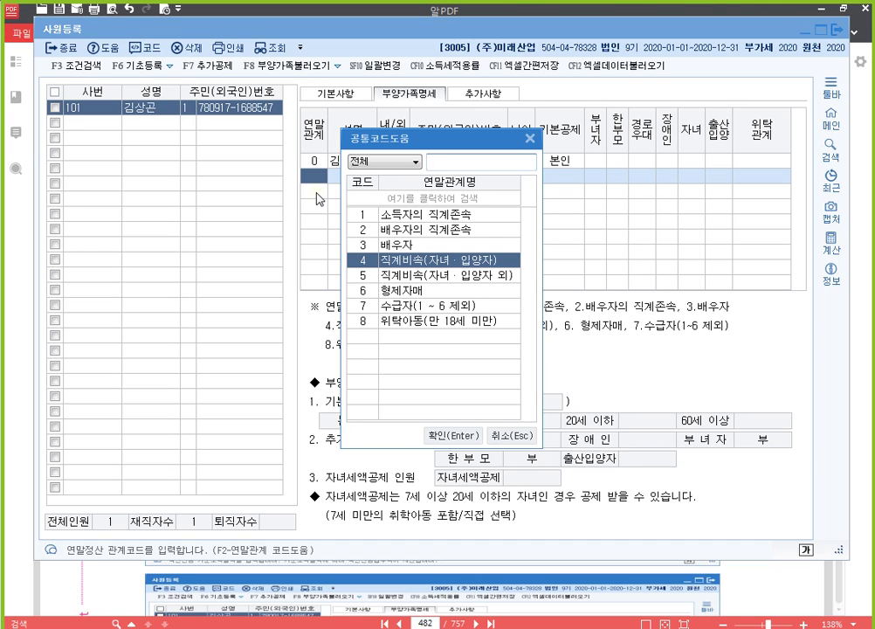
pyautogui.press('Down')
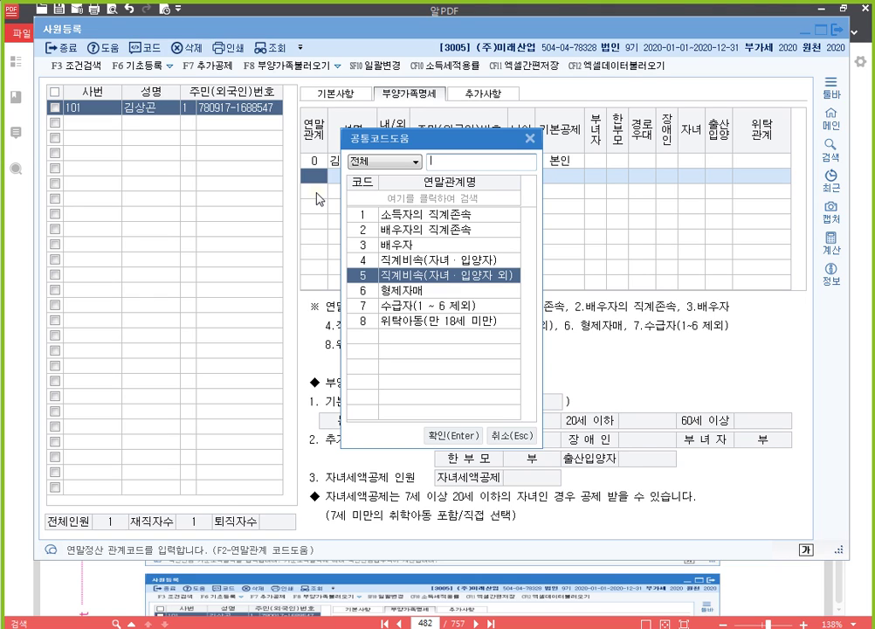
pyautogui.press('Down')
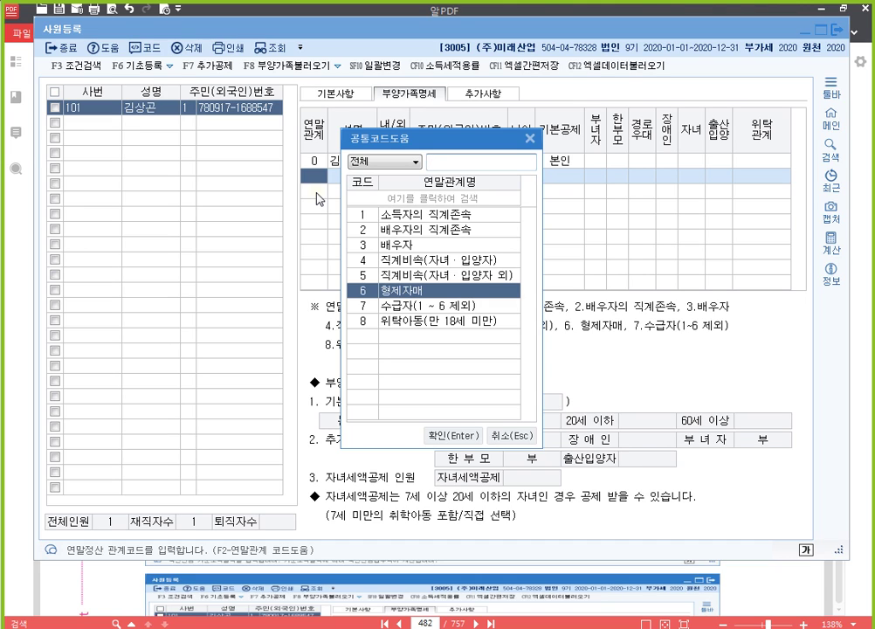
pyautogui.press('Down')
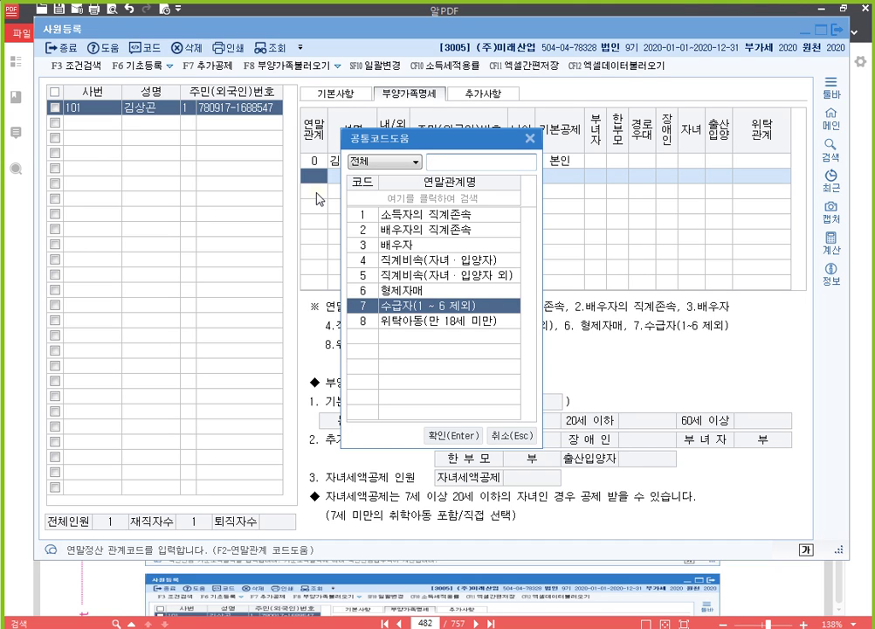
pyautogui.press('Down')
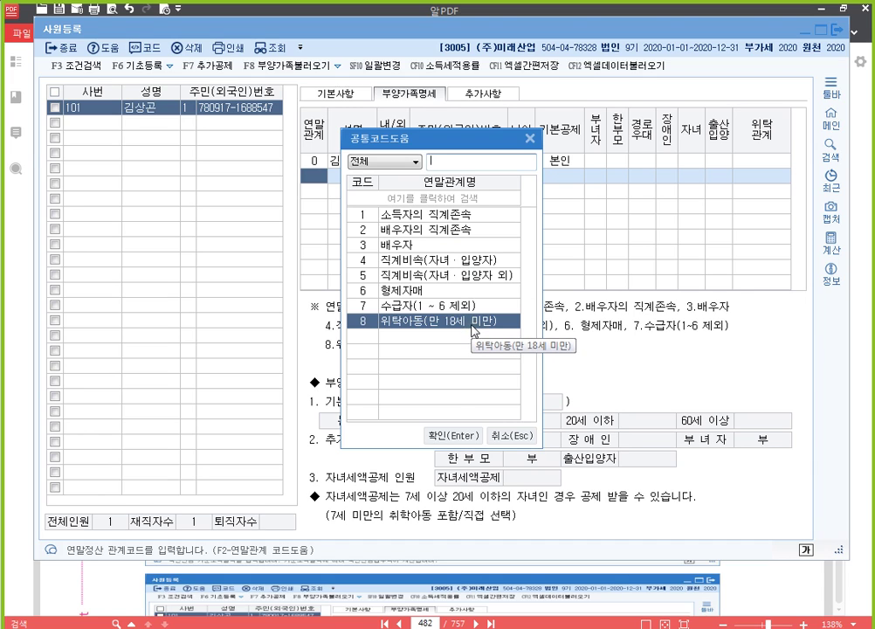
pyautogui.click(523, 437)
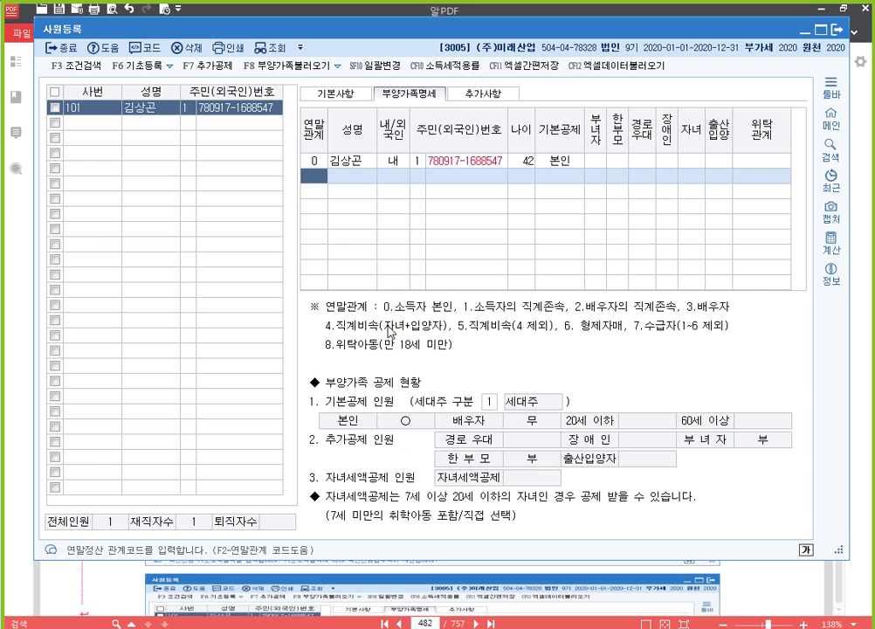
pyautogui.hotkey('ctrl', 'F1')
pyautogui.moveTo(299, 292); pyautogui.dragTo(753, 367)
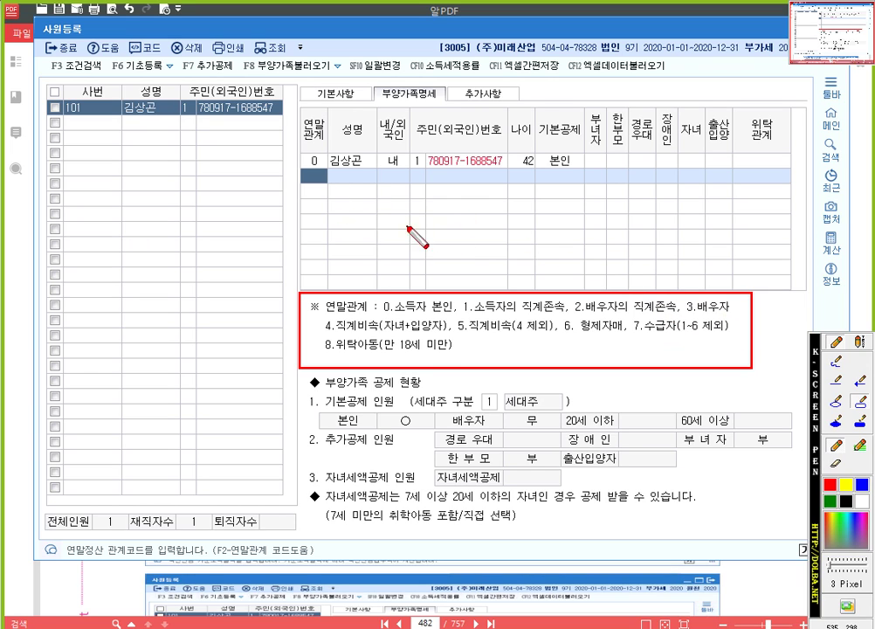
pyautogui.press('Escape')
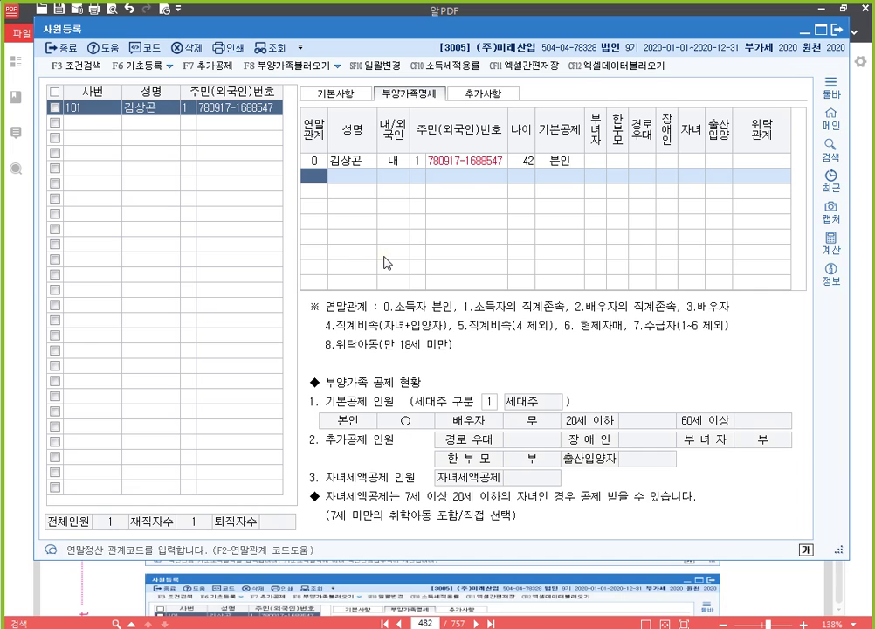
# Add the spouse in row 2 with 연말관계 3, her name, and her resident registration number.
pyautogui.write('3')
pyautogui.press('Return')
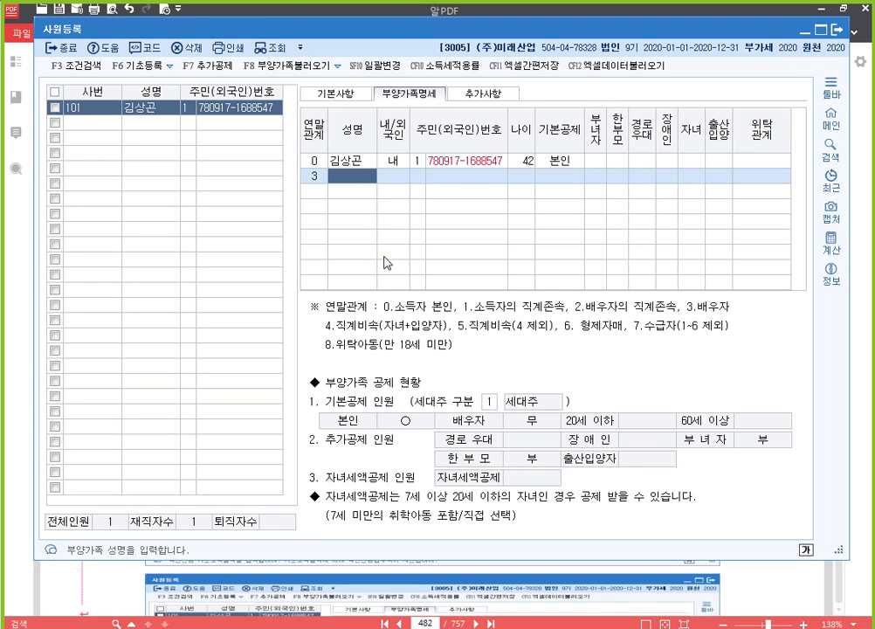
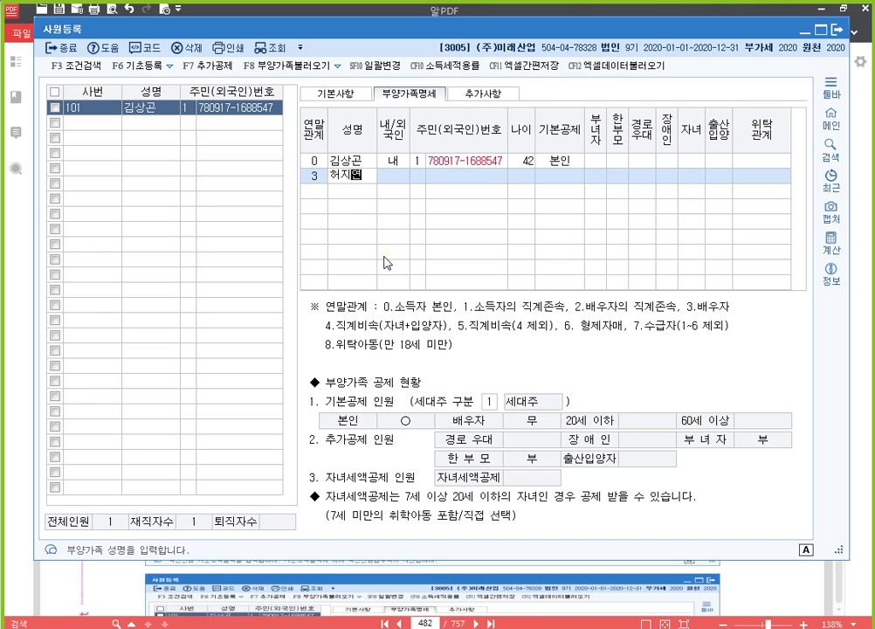
pyautogui.press('Return')
pyautogui.press('Return')
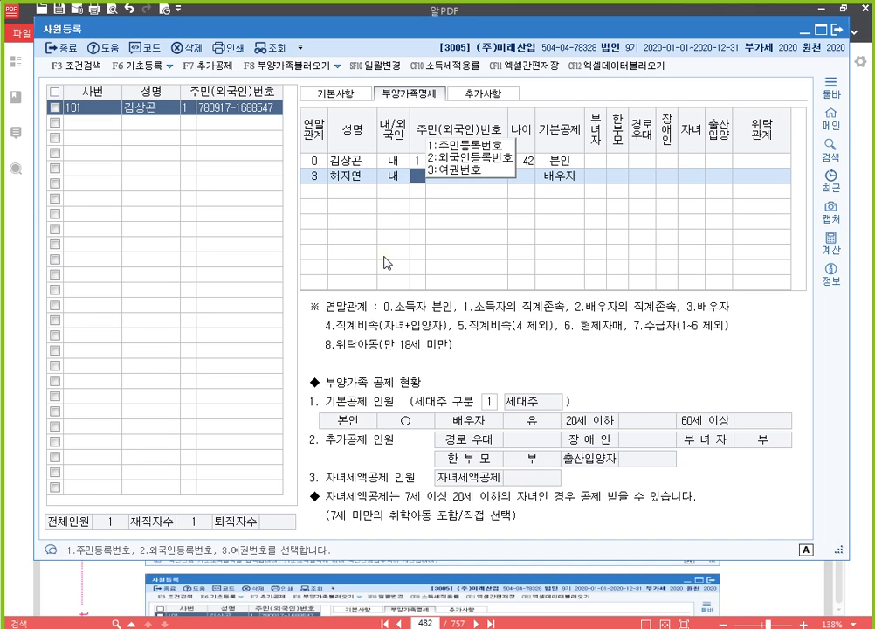
pyautogui.press('Return')
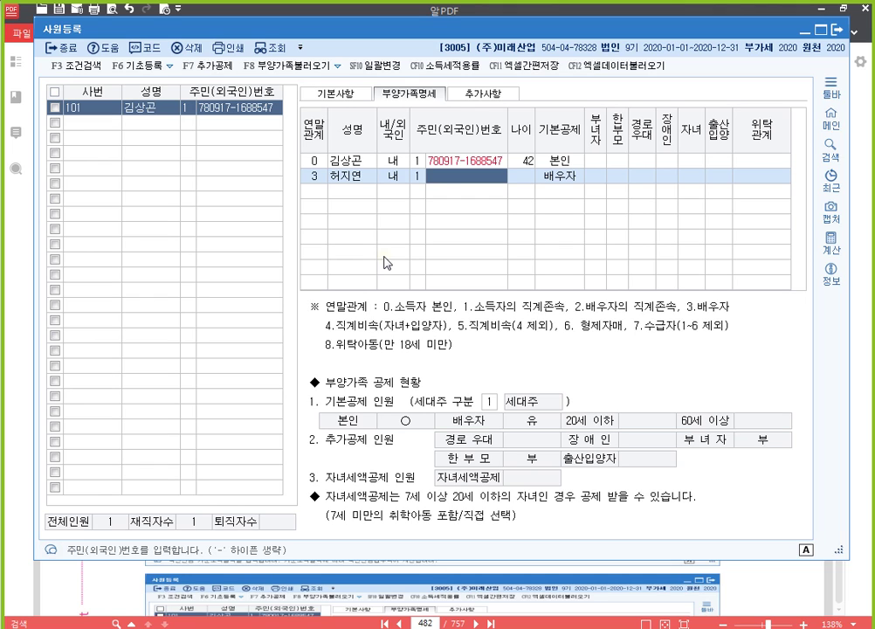
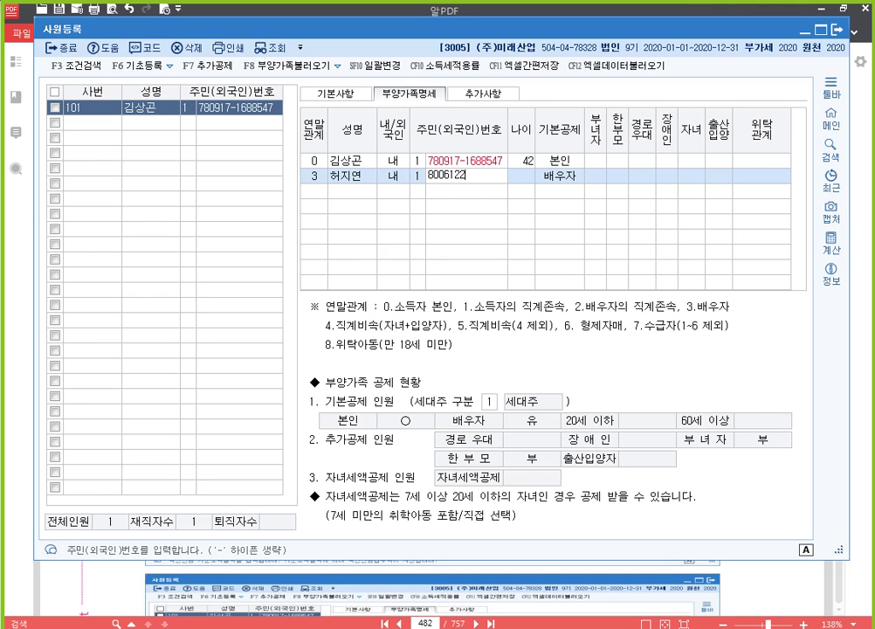
pyautogui.press('Return')
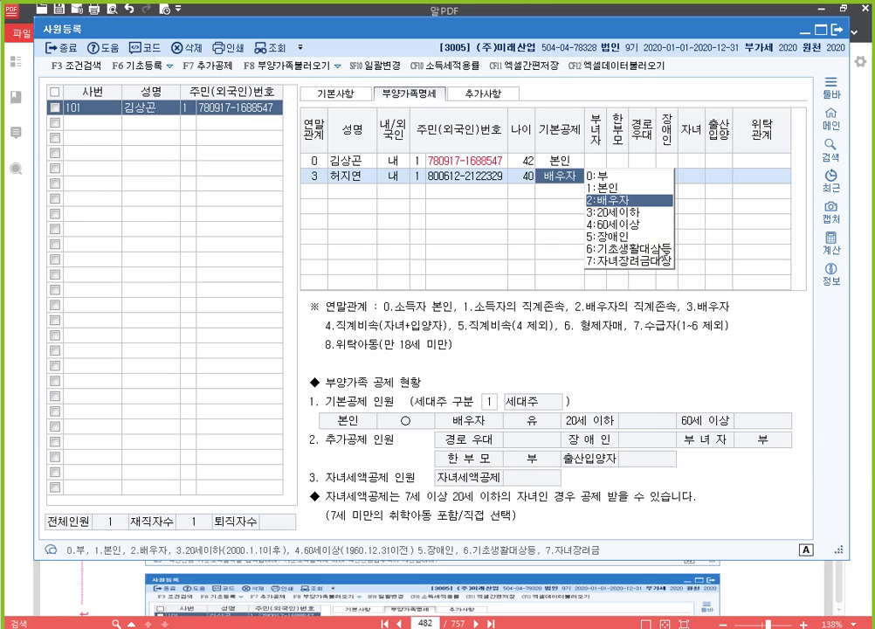
pyautogui.press('F12')
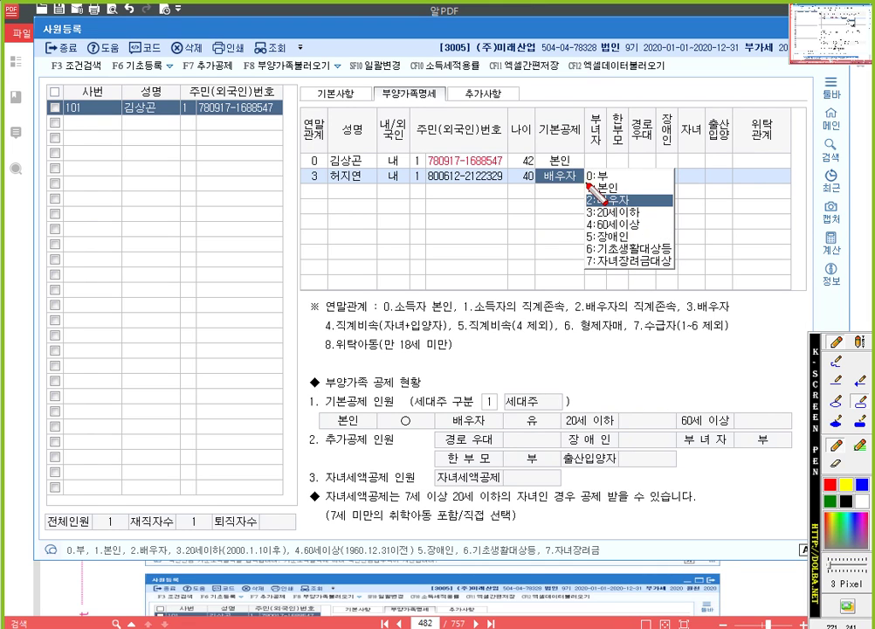
pyautogui.moveTo(591, 179)
pyautogui.mouseDown()
pyautogui.moveTo(603, 203)
pyautogui.moveTo(668, 264)
pyautogui.mouseUp()
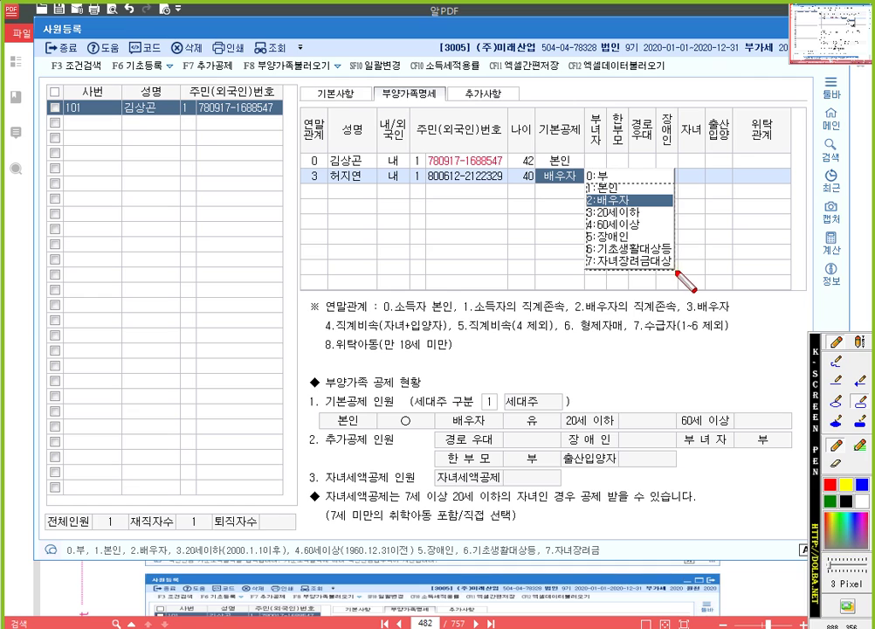
pyautogui.moveTo(676, 269); pyautogui.dragTo(587, 184)
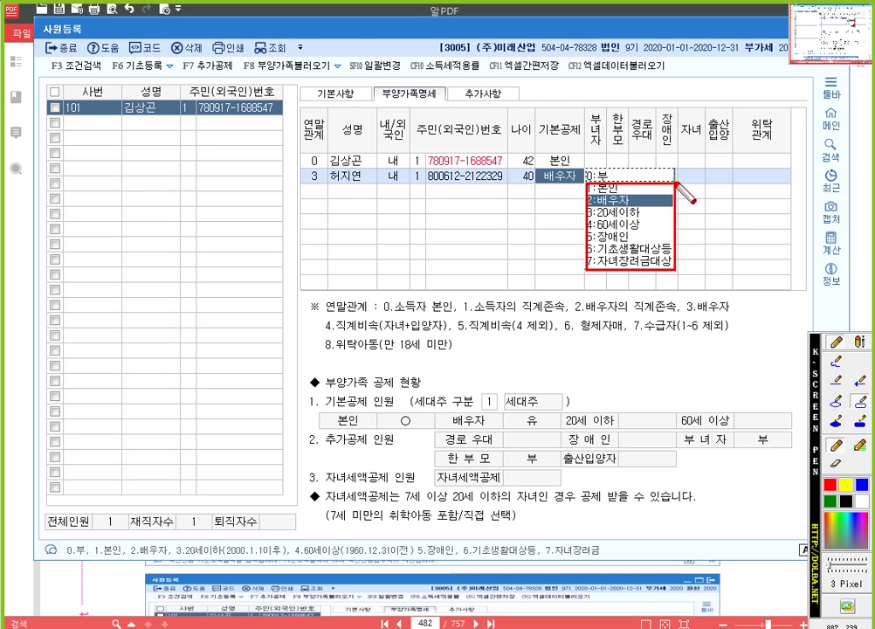
pyautogui.moveTo(677, 184); pyautogui.dragTo(676, 182)
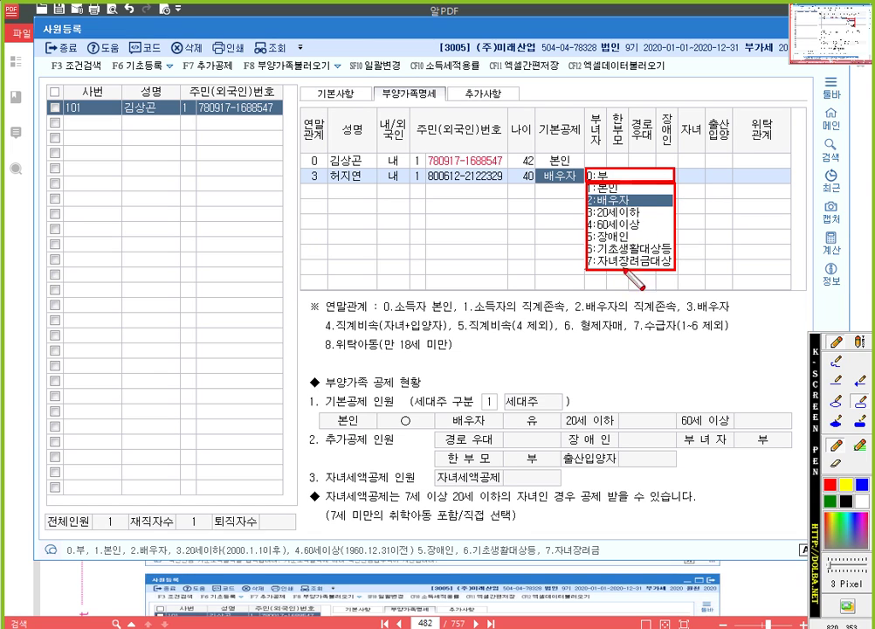
pyautogui.press('Escape')
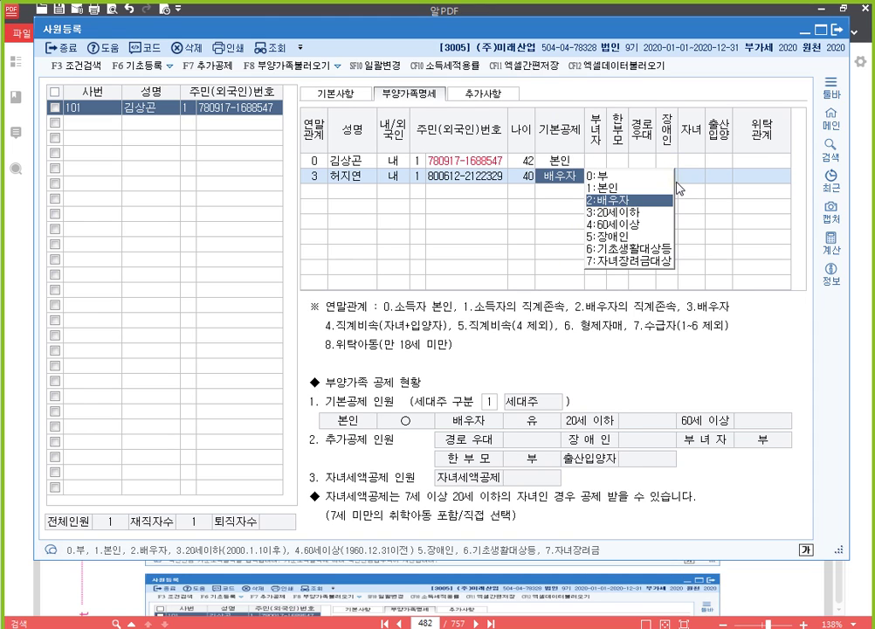
# Keep the spouse's 기본공제 as 배우자 with no extra deductions and start a third row.
pyautogui.click(672, 178)
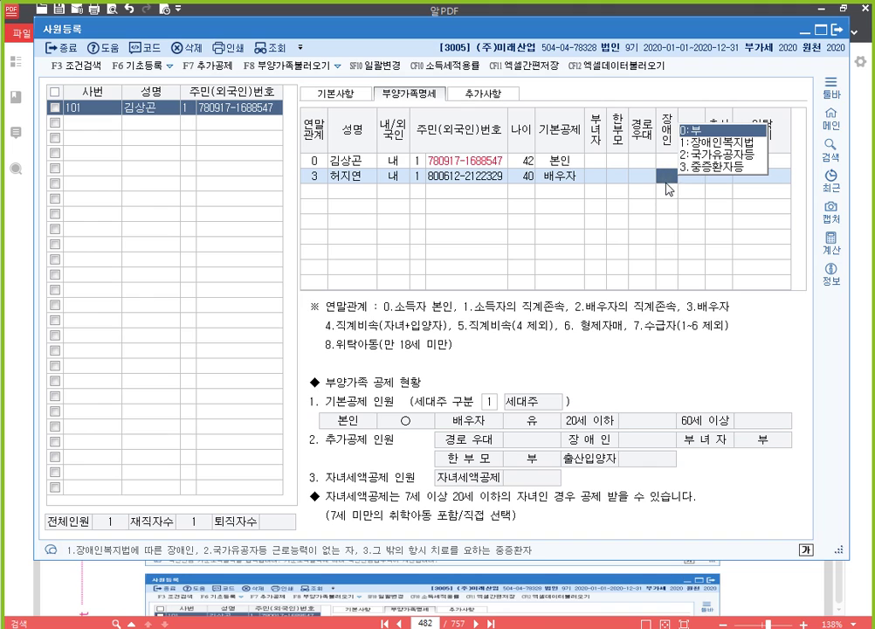
pyautogui.click(564, 181)
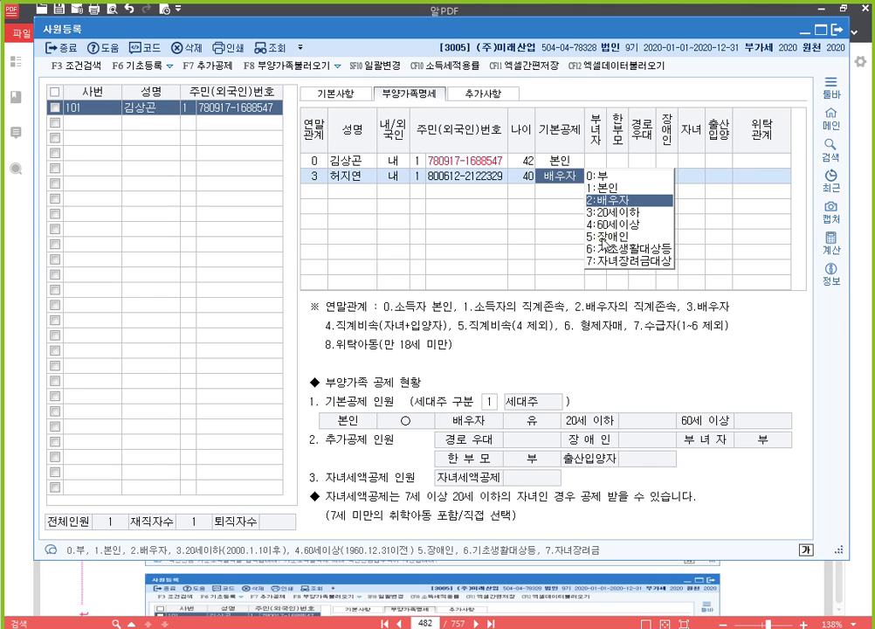
pyautogui.press('Return')
pyautogui.press('Return')
pyautogui.press('Return')
pyautogui.press('Return')
pyautogui.press('Return')
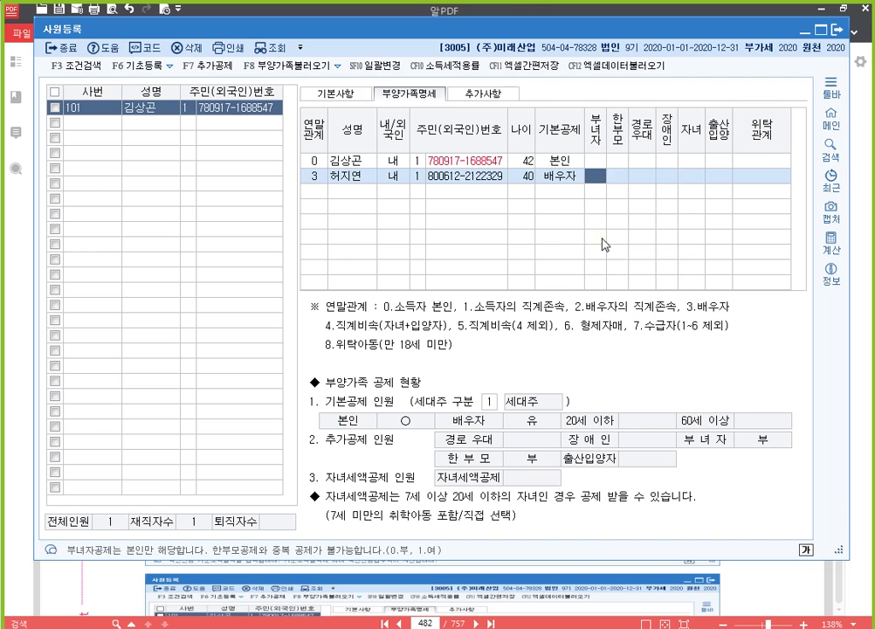
pyautogui.press('Return')
pyautogui.press('Return')
pyautogui.press('Return')
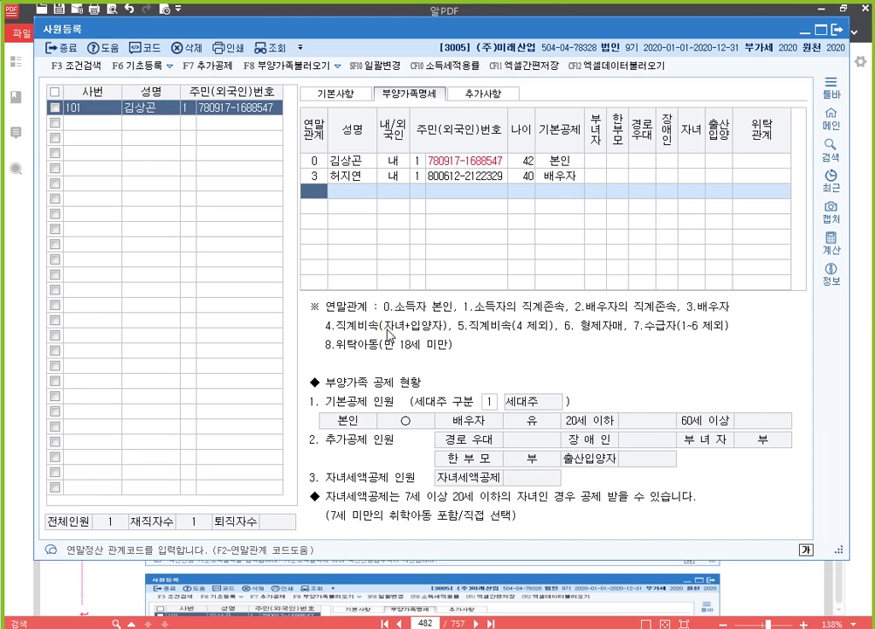
# Add the child in row 3 with 연말관계 4, the child's name, and resident registration number.
pyautogui.write('4')
pyautogui.press('Return')
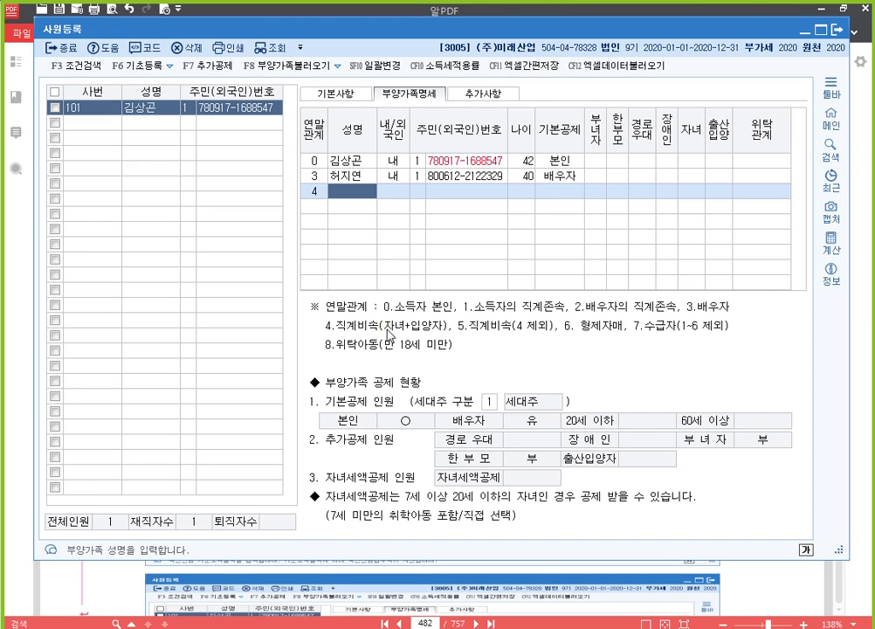
pyautogui.press('Return')
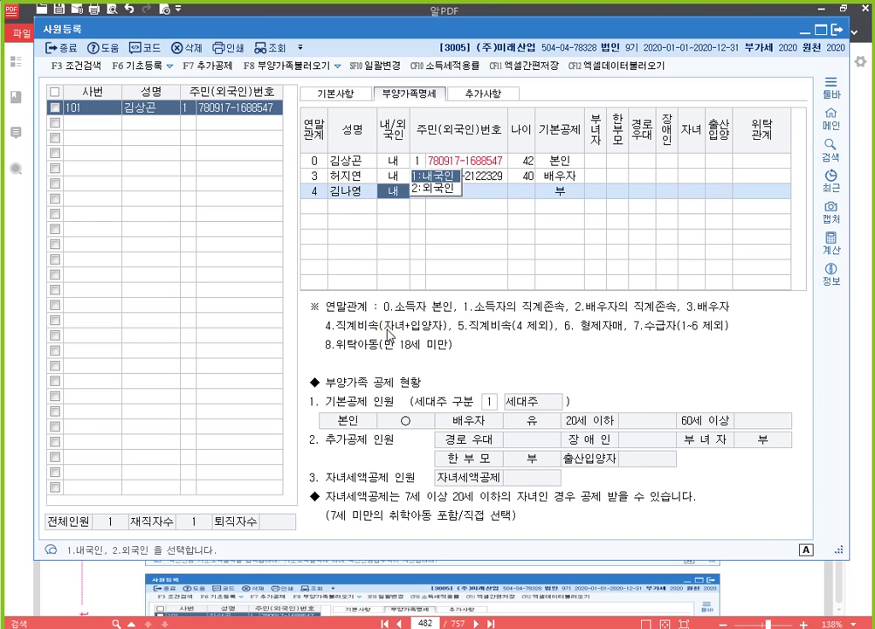
pyautogui.press('Return')
pyautogui.press('Return')
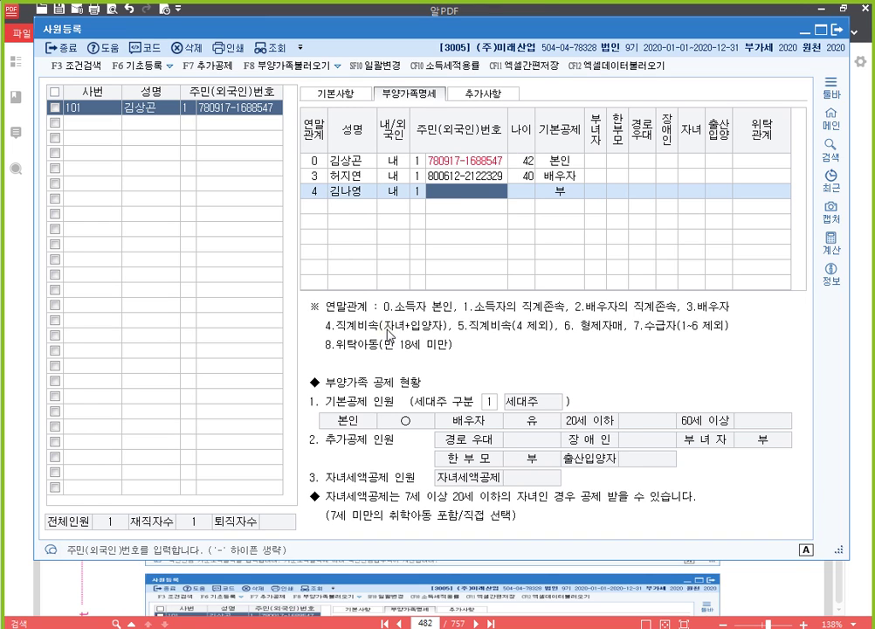
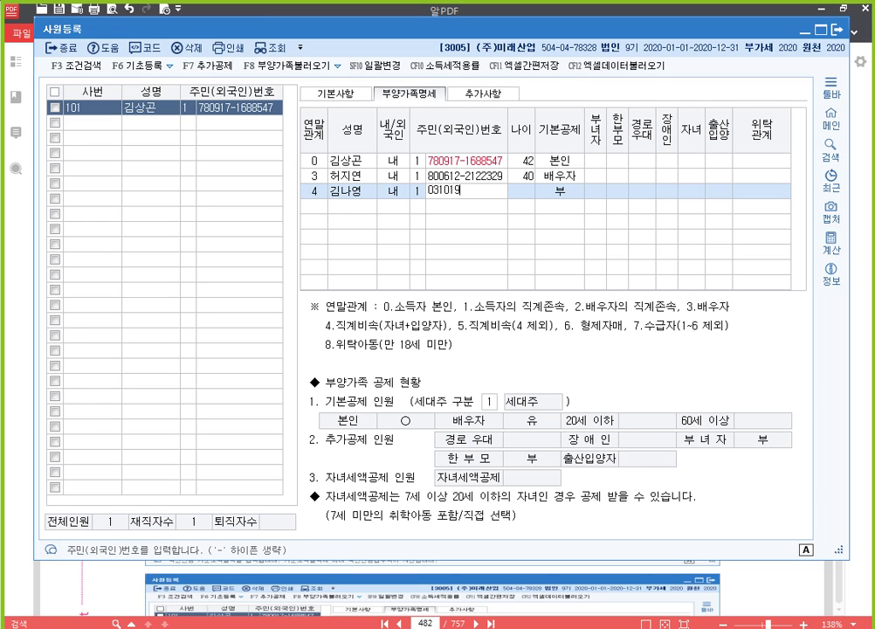
pyautogui.press('Return')
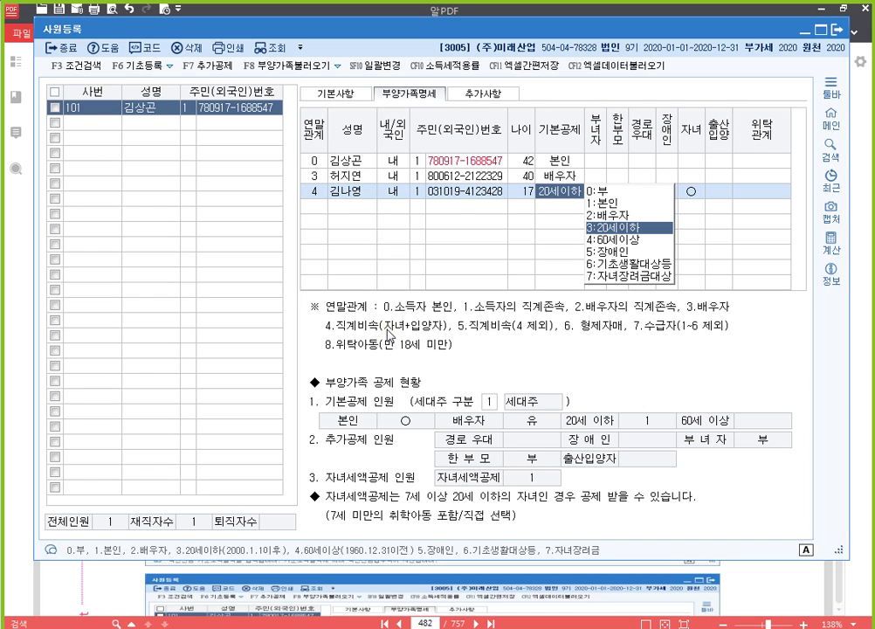
# Accept 20세이하, leave 출산입양 and 위탁관계 as 부, and move to a fourth row.
pyautogui.press('Return')
pyautogui.press('Return')
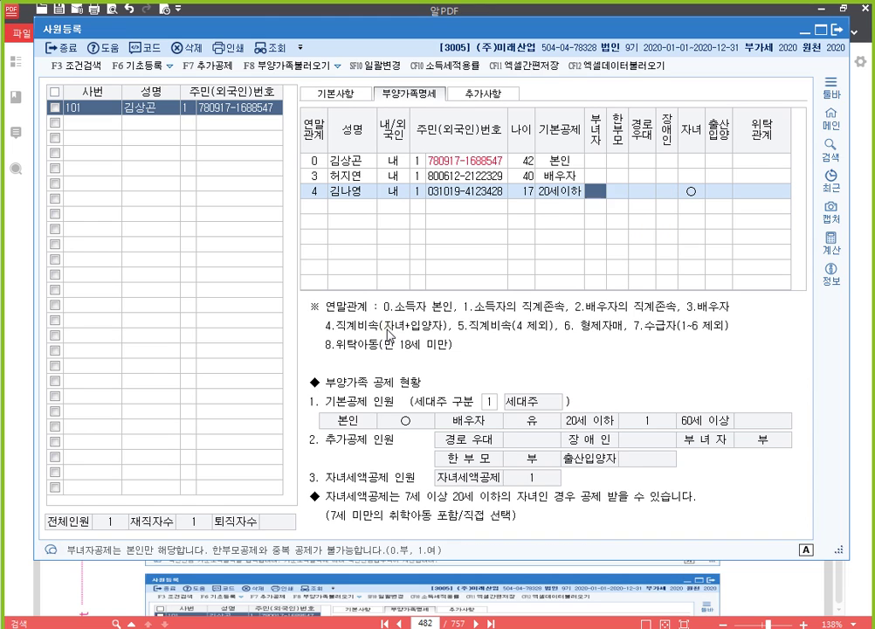
pyautogui.press('Return')
pyautogui.press('Return')
pyautogui.press('Return')
pyautogui.press('Return')
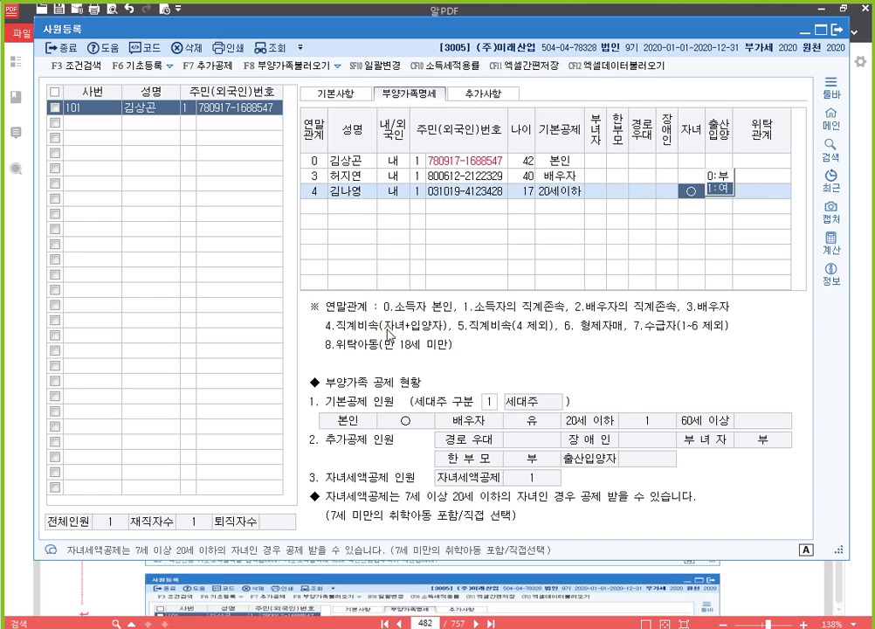
pyautogui.press('Return')
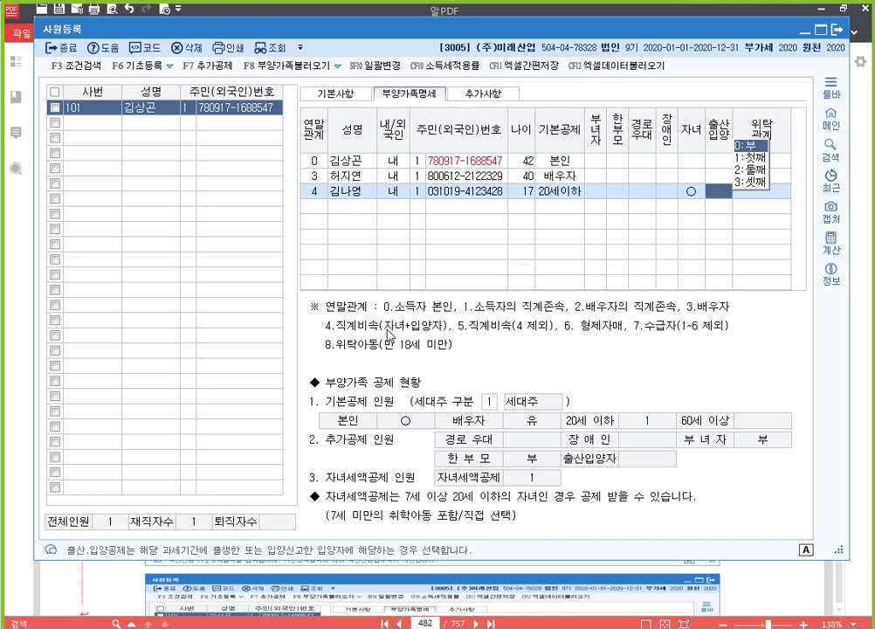
pyautogui.press('Return')
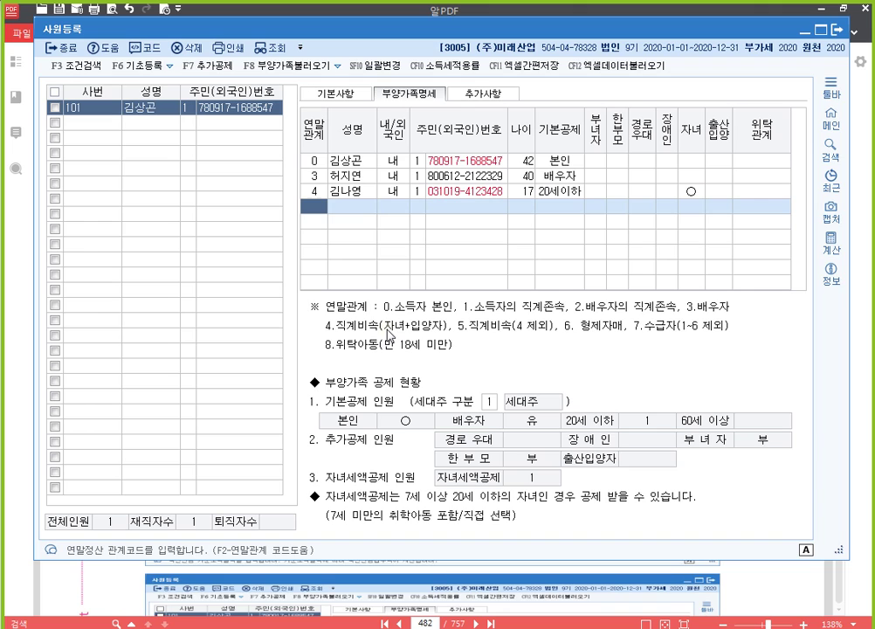
pyautogui.click(721, 194)
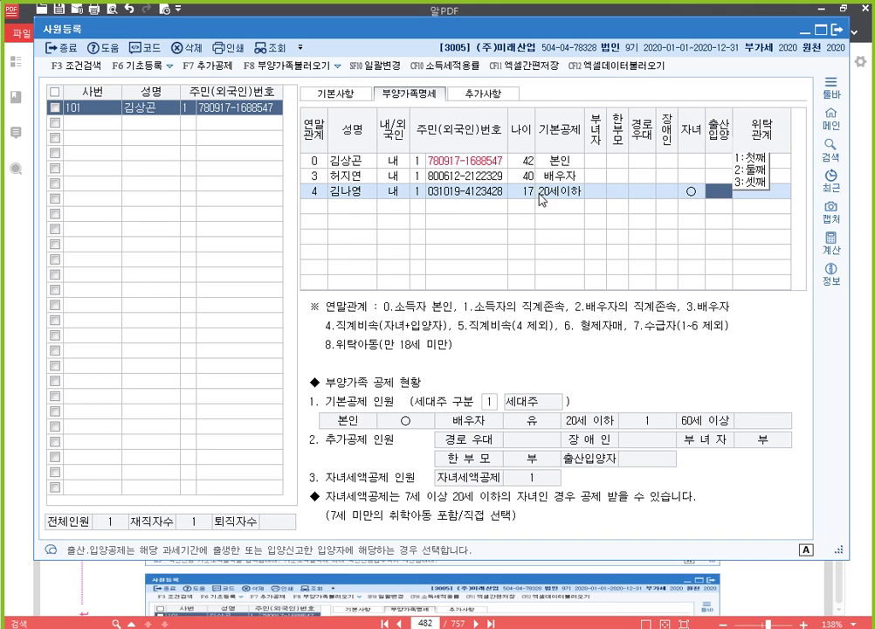
pyautogui.click(524, 193)
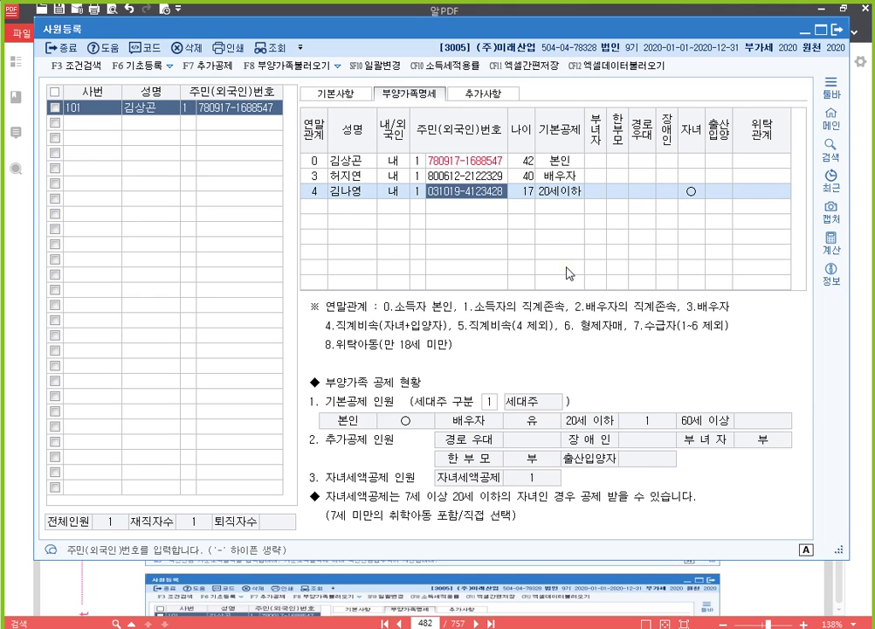
pyautogui.press('Return')
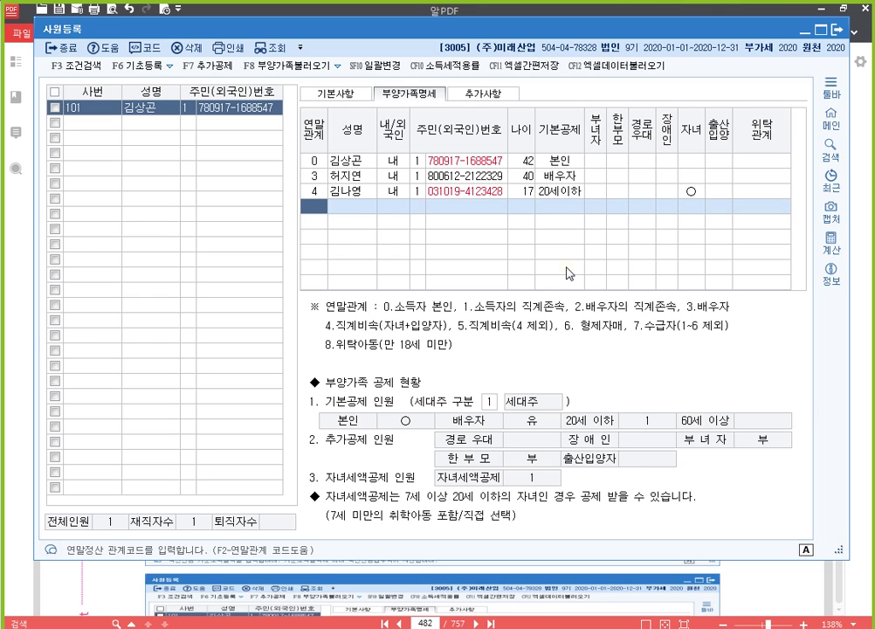
# Add the 7-year-old child under 연말관계 4 with the child's name and resident number, accepting 20세이하 and 자녀 defaults.
pyautogui.write('4')
pyautogui.press('Return')
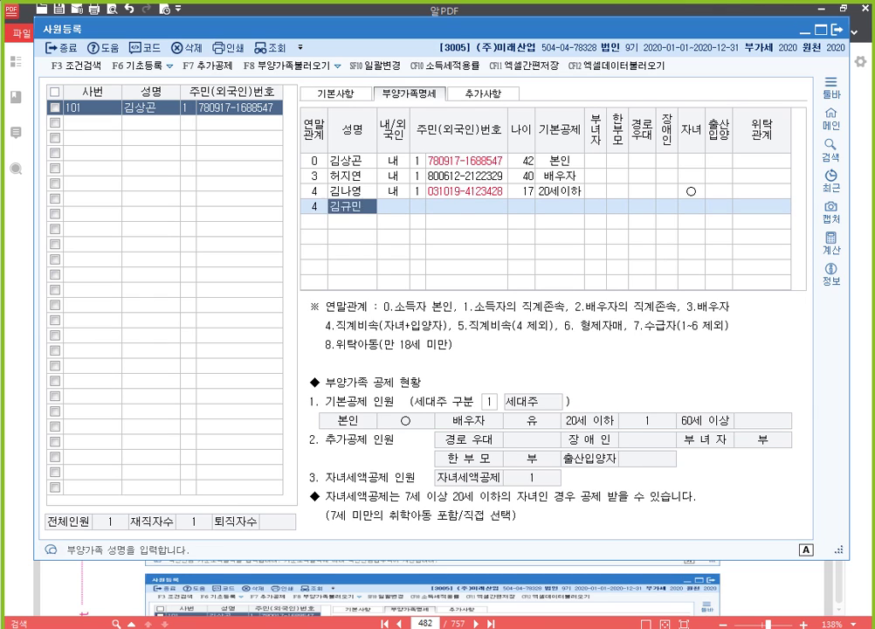
pyautogui.press('Return')
pyautogui.press('Return')
pyautogui.press('Return')
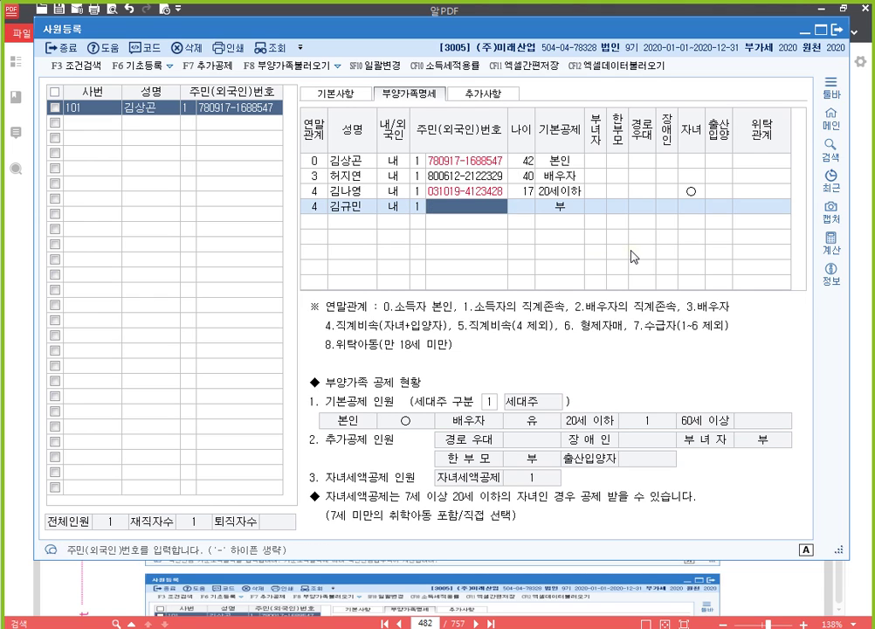
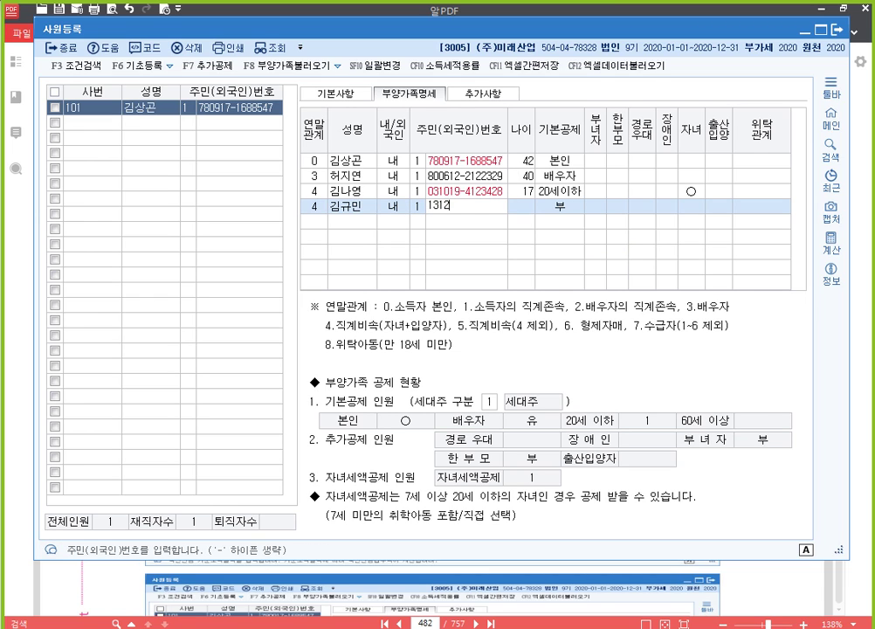
pyautogui.press('Return')
pyautogui.press('Return')
pyautogui.press('Return')
pyautogui.press('Return')
pyautogui.press('Return')
pyautogui.press('Return')
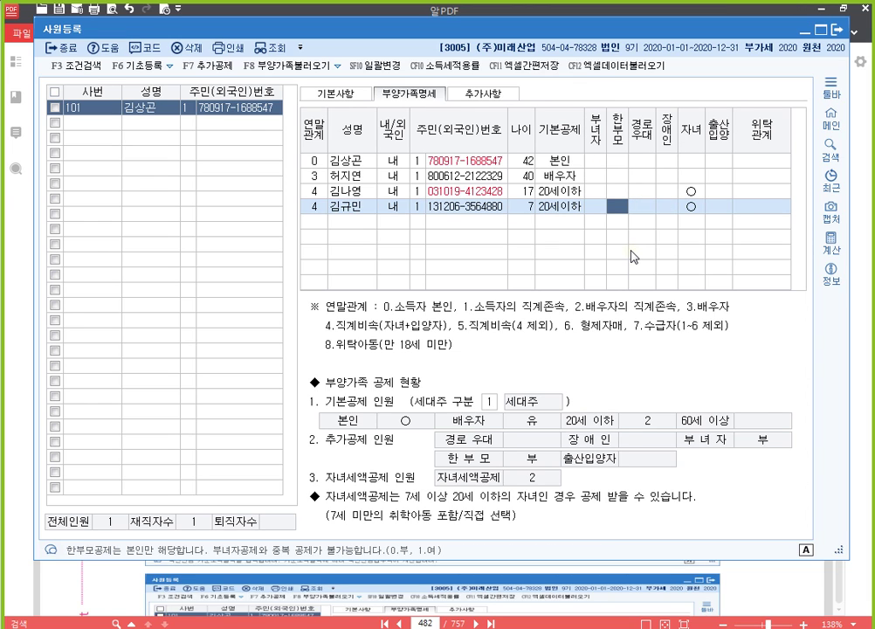
pyautogui.press('Return')
pyautogui.press('Return')
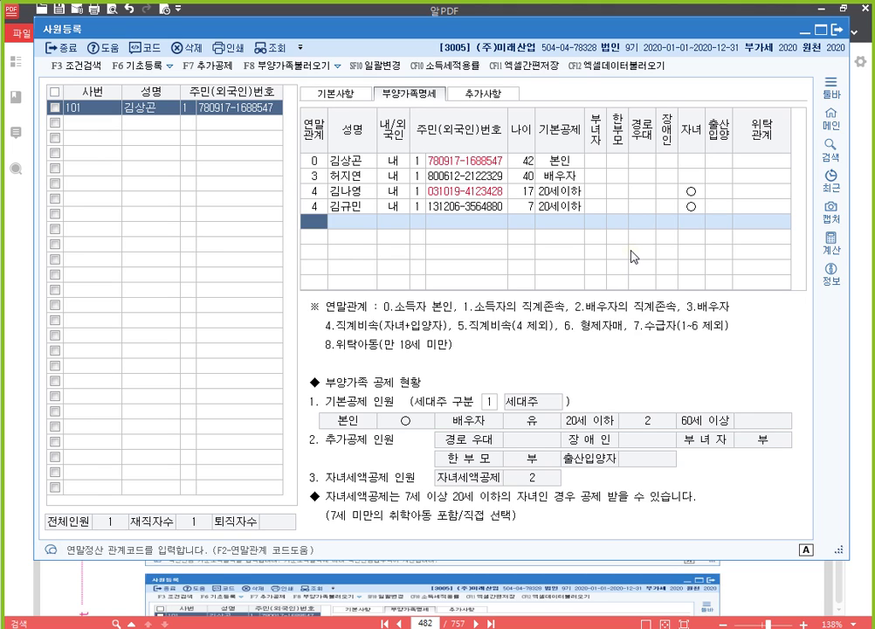
# Start a 연말관계 1 row with the parent's name and resident number.
pyautogui.write('1')
pyautogui.press('Return')
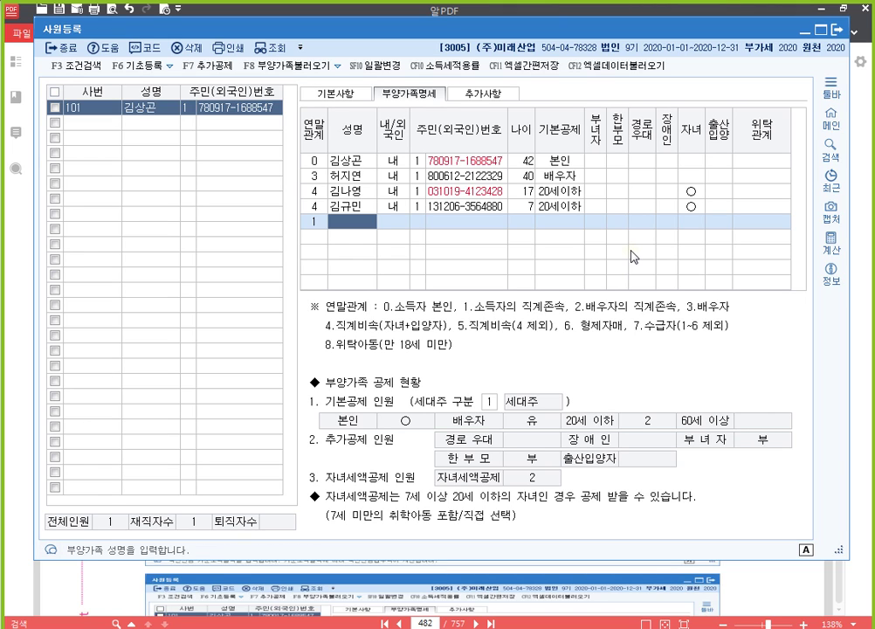
pyautogui.press('Left')
pyautogui.press('Return')
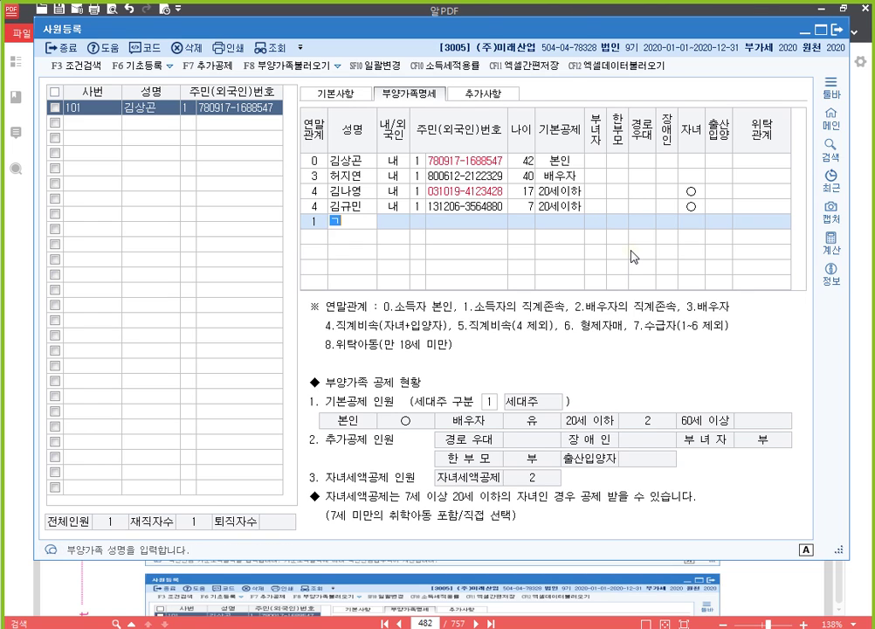
pyautogui.press('Return')
pyautogui.press('Return')
pyautogui.press('Return')
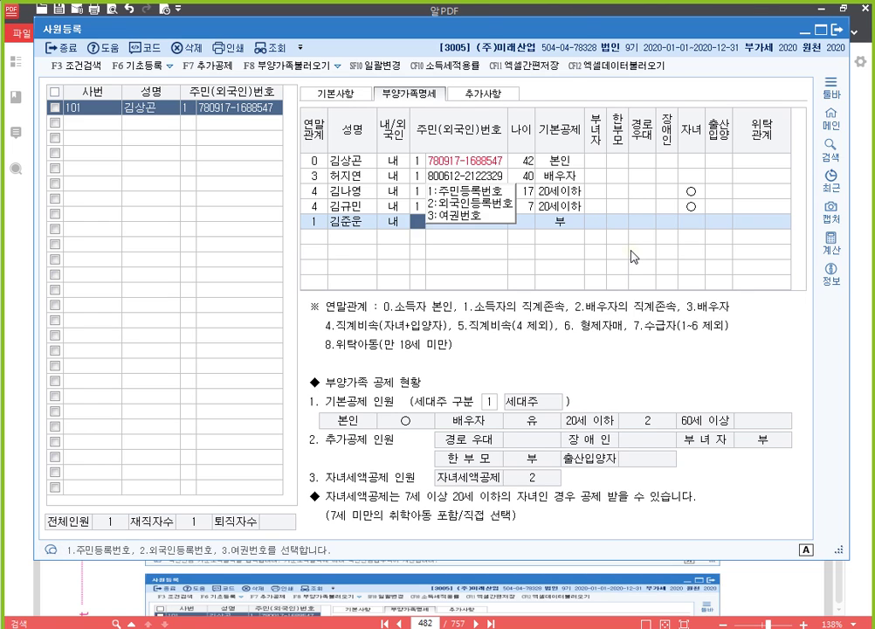
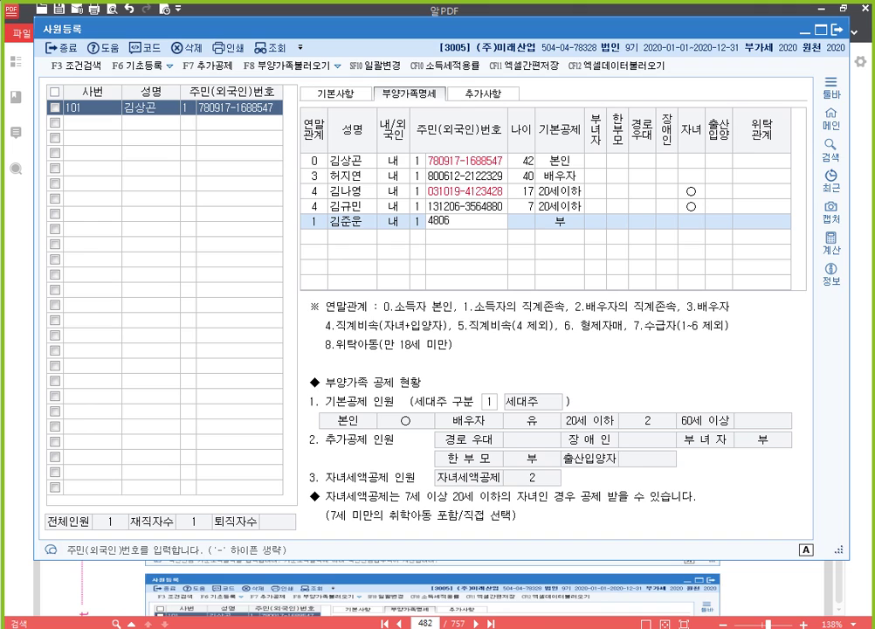
pyautogui.press('Return')
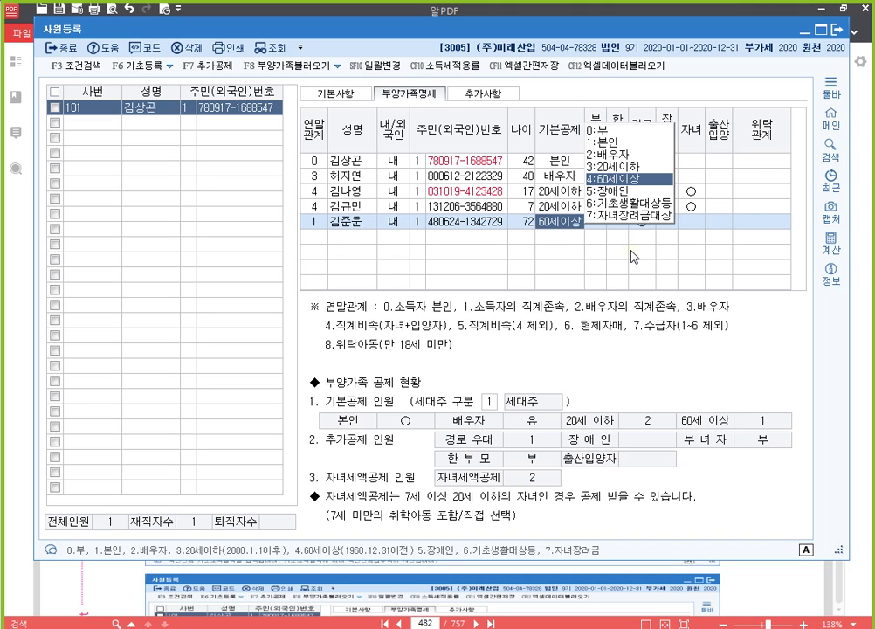
# Set the parent's basic deduction to 4:60세이상, mark 경로우대, and set 장애인 to 1.
pyautogui.press('Return')
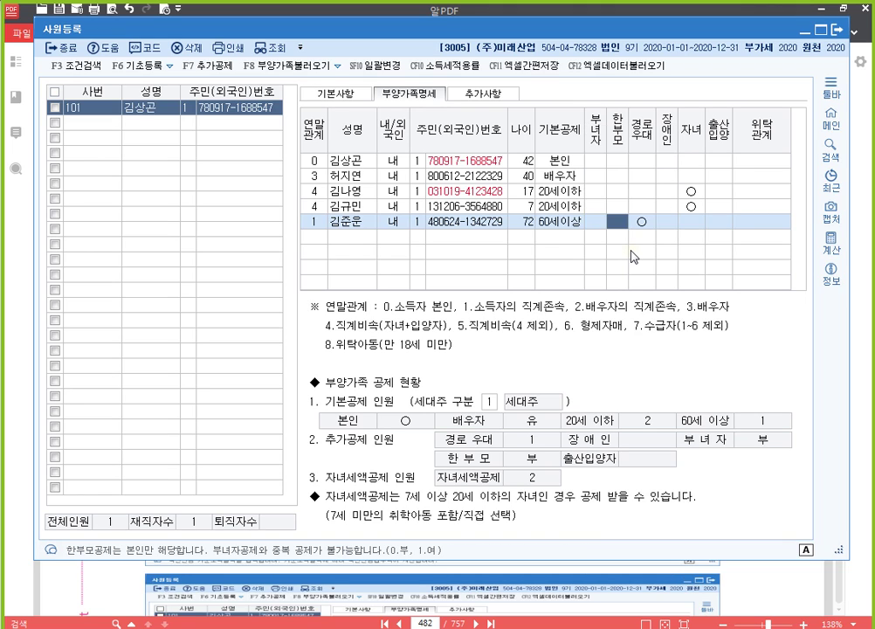
pyautogui.press('Return')
pyautogui.press('Left')
pyautogui.press('Left')
pyautogui.press('Left')
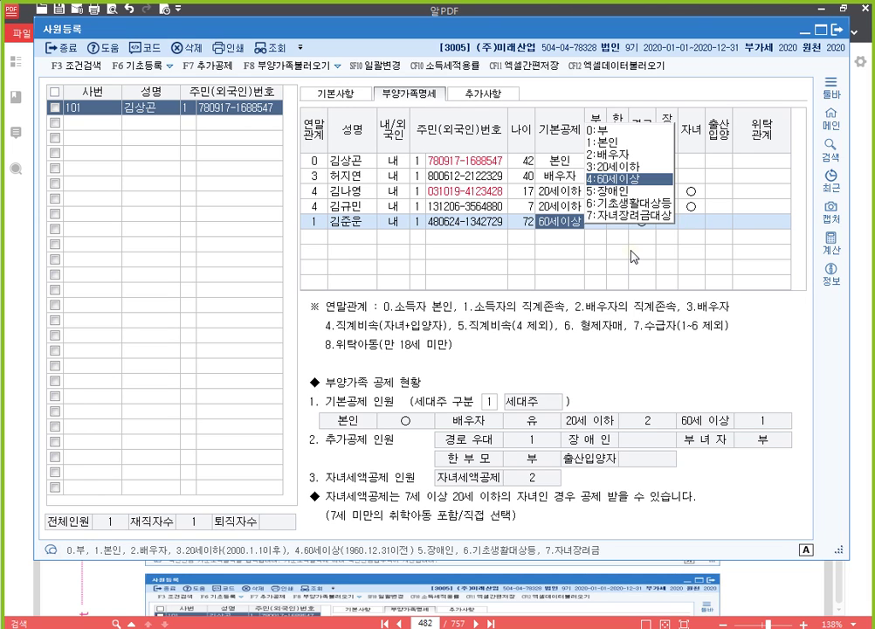
pyautogui.write('0')
pyautogui.press('Return')
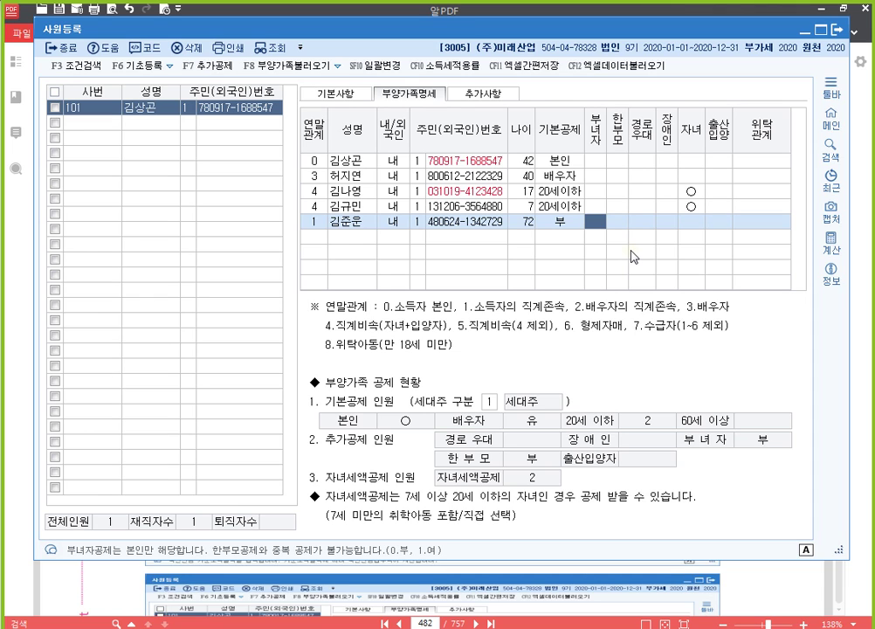
pyautogui.press('Left')
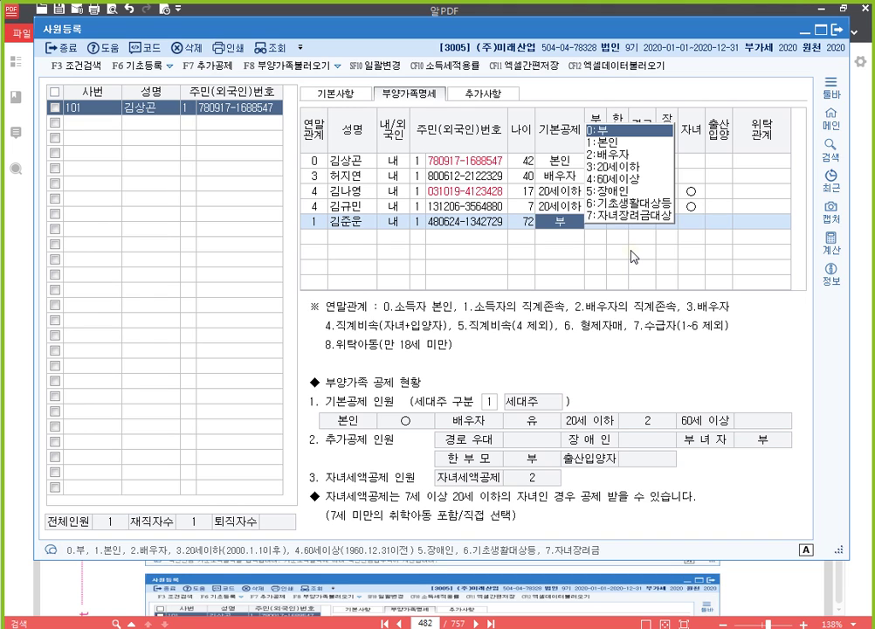
pyautogui.press('4')
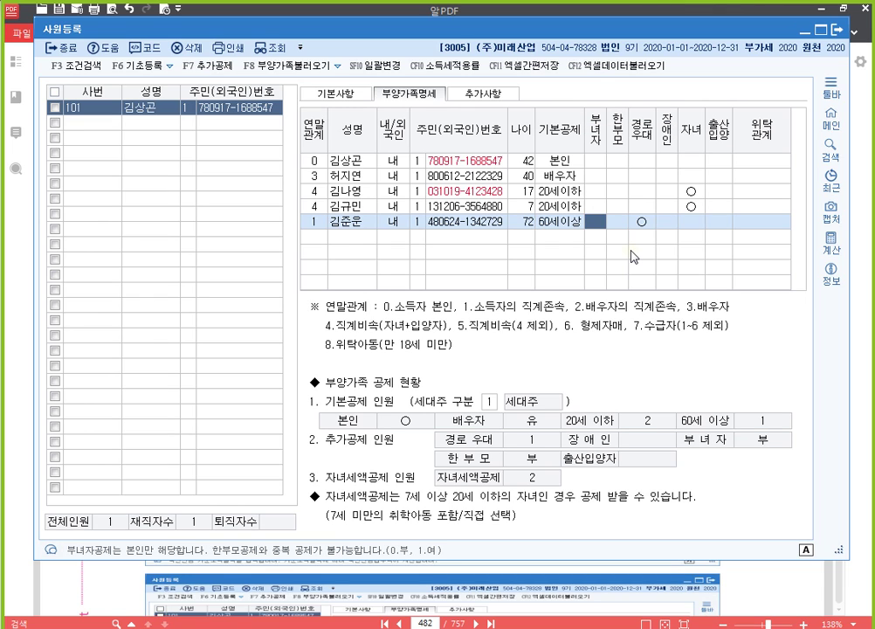
pyautogui.press('Return')
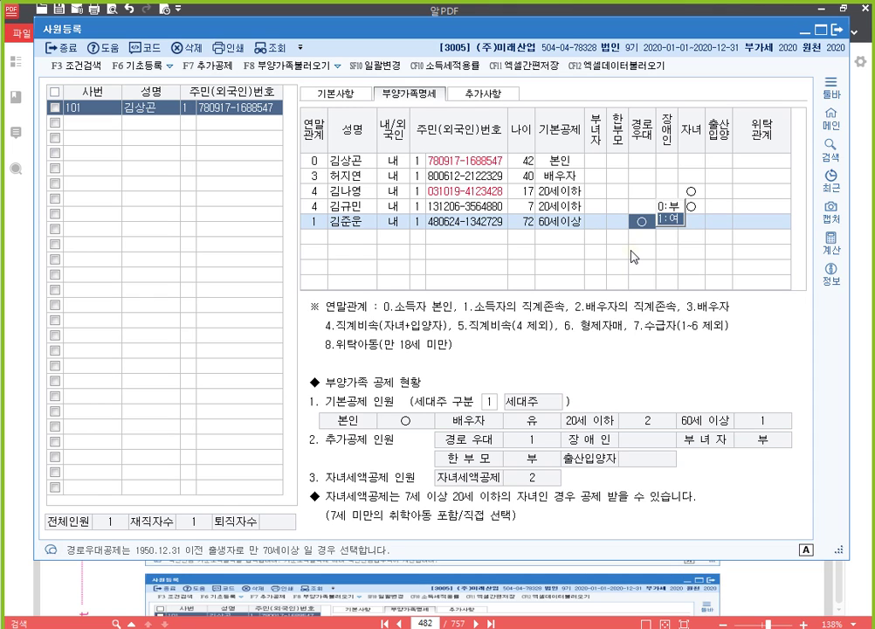
pyautogui.press('Return')
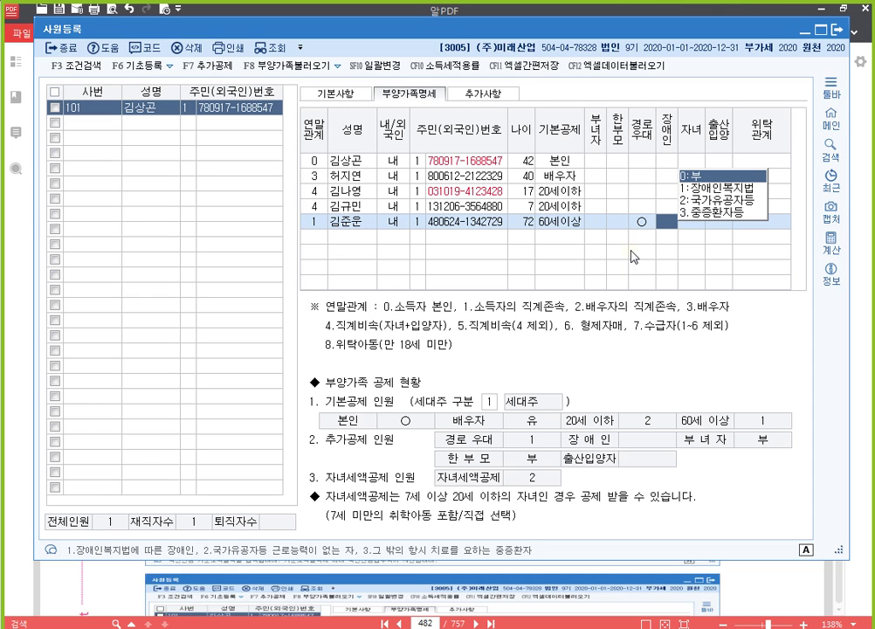
pyautogui.write('1')
pyautogui.press('Return')
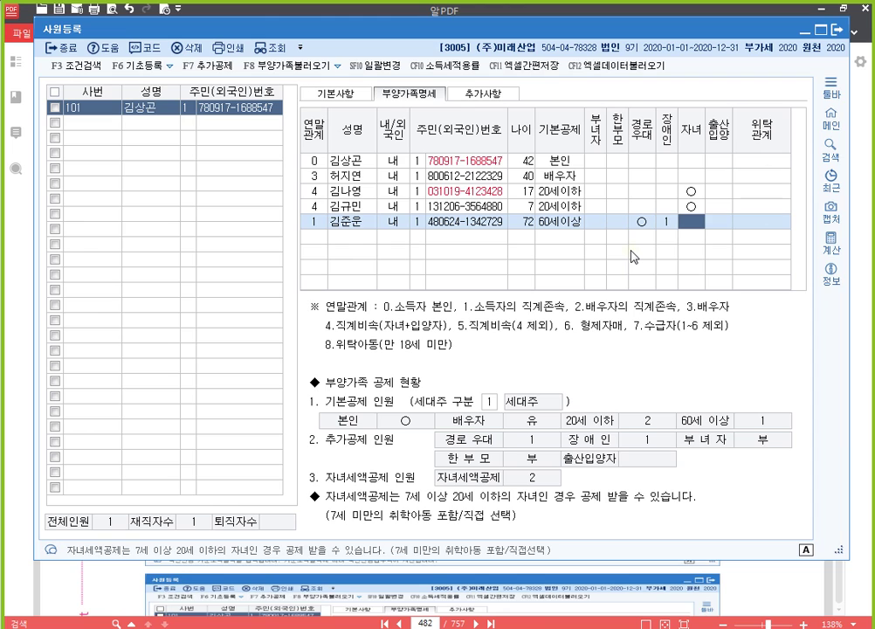
pyautogui.press('Return')
pyautogui.press('Return')
pyautogui.press('Return')
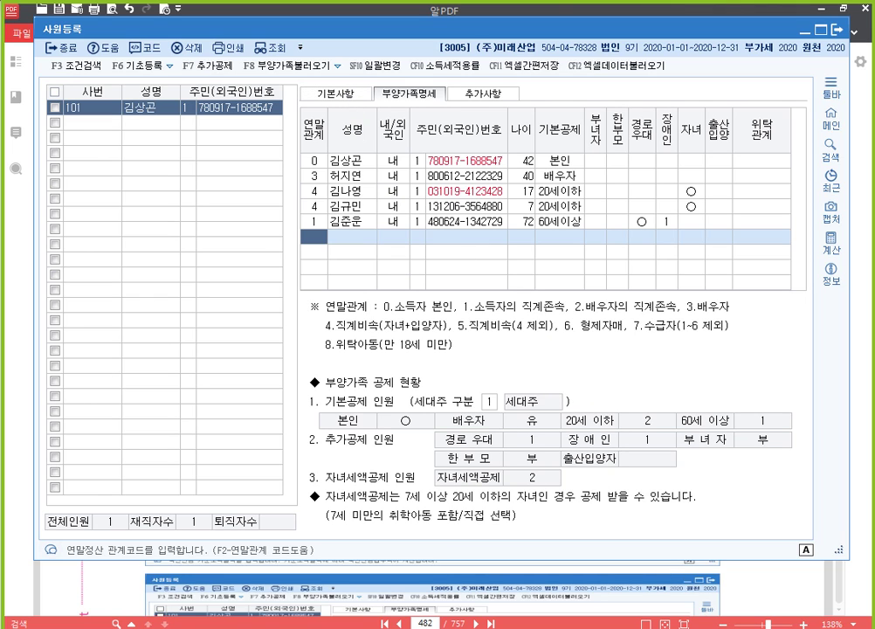
# Load employee 101 in the year-end settlement additional data entry and review the national pension premium.
pyautogui.hotkey('alt', 'Tab')
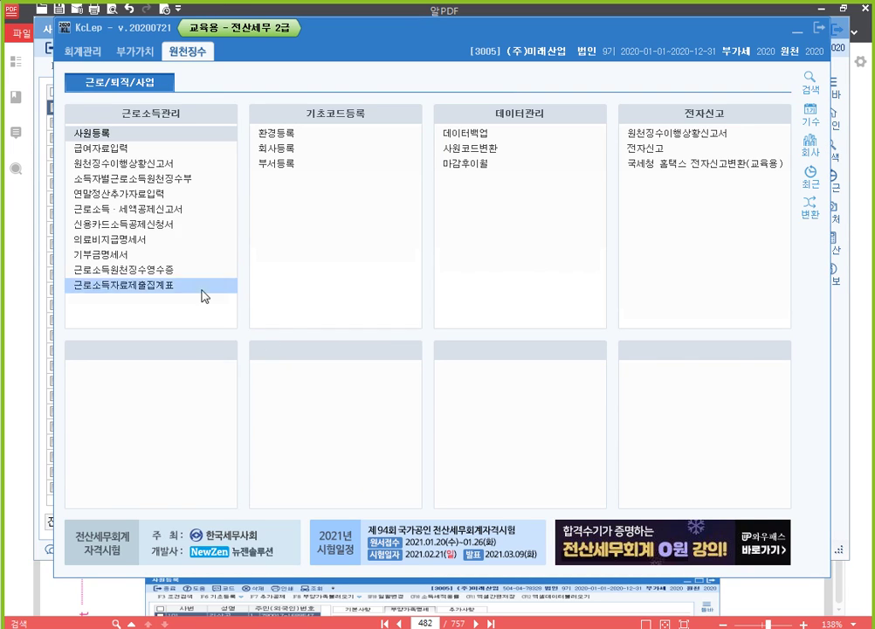
pyautogui.click(164, 196)
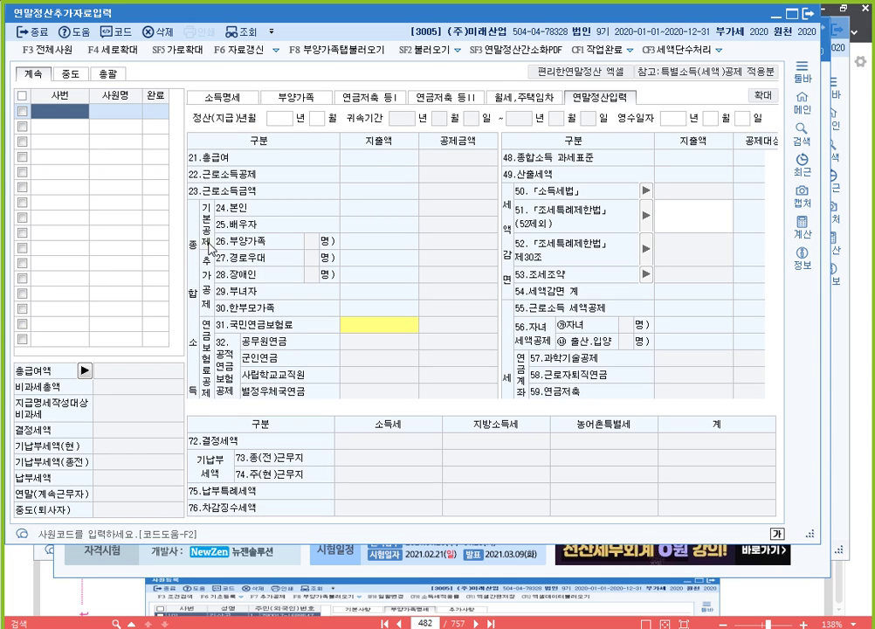
pyautogui.press('F2')
pyautogui.press('Return')
pyautogui.press('Return')
pyautogui.press('Up')
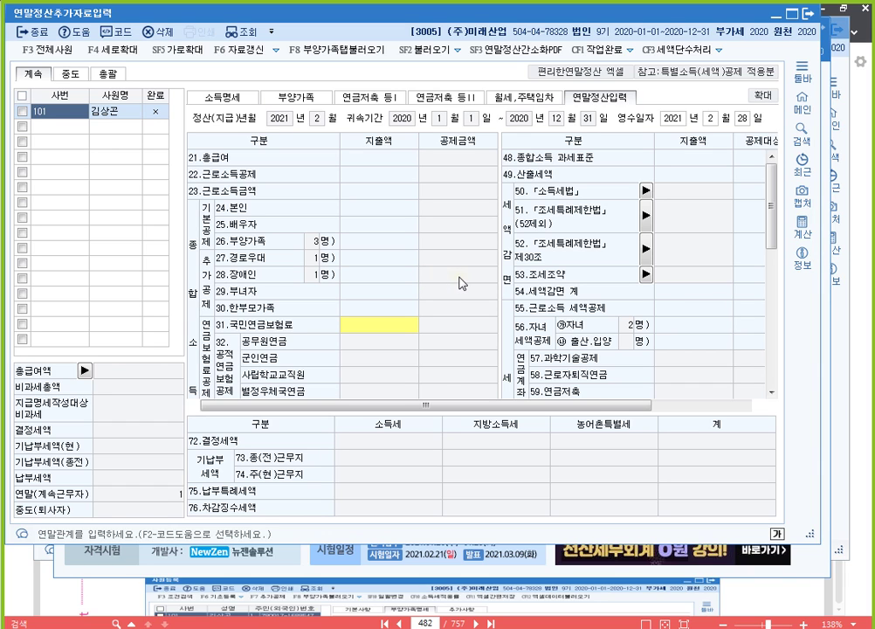
pyautogui.click(376, 323)
pyautogui.scroll(-4, 384, 262)
pyautogui.scroll(-2, 386, 266)
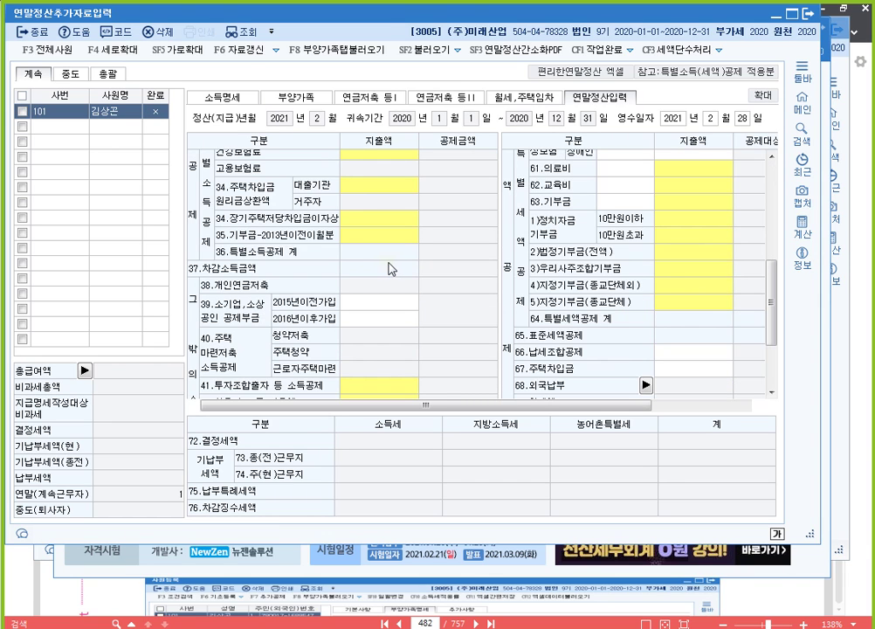
pyautogui.scroll(-3, 402, 280)
pyautogui.scroll(6, 397, 292)
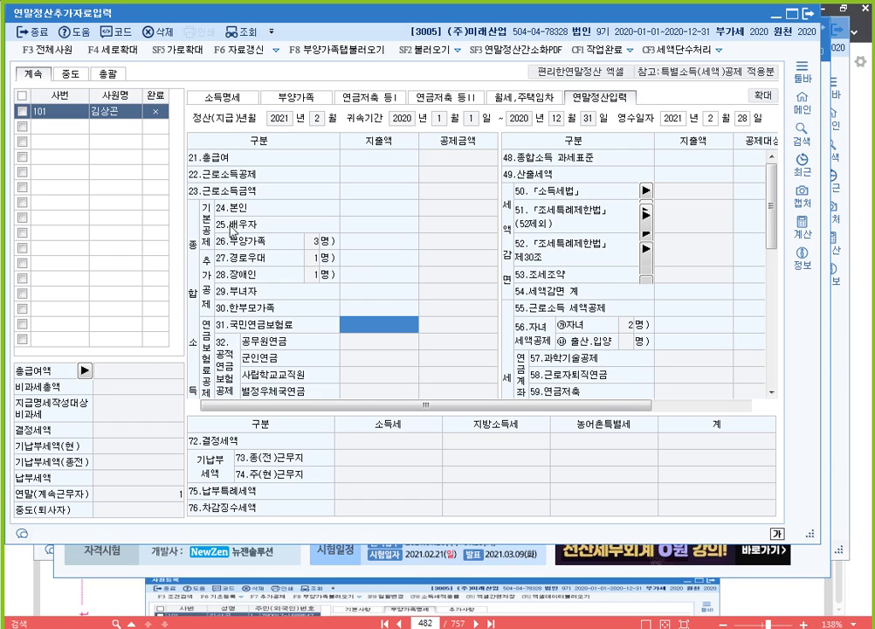
# Return to 사원등록 on the empty second employee row, then bring the exercise PDF forward.
pyautogui.click(815, 14)
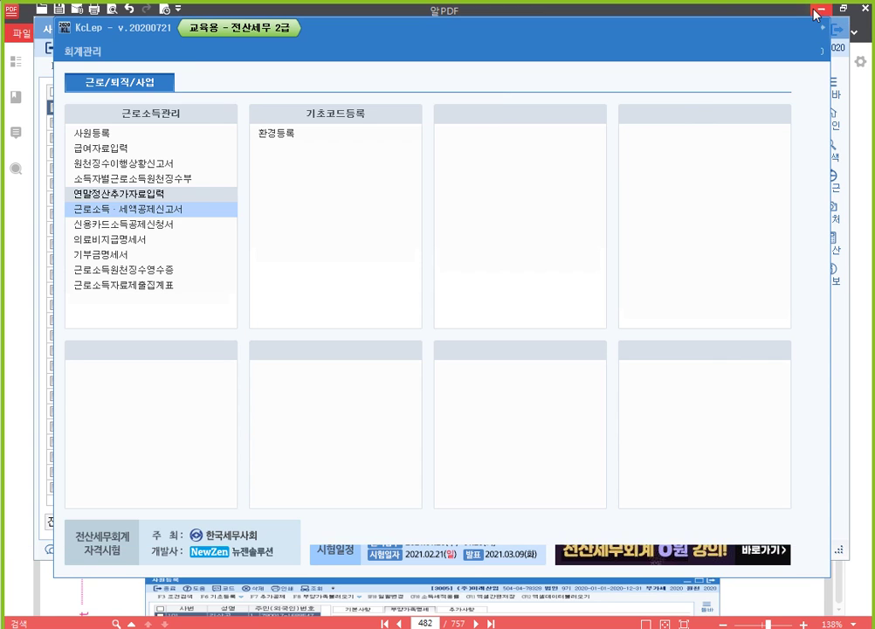
pyautogui.click(88, 133)
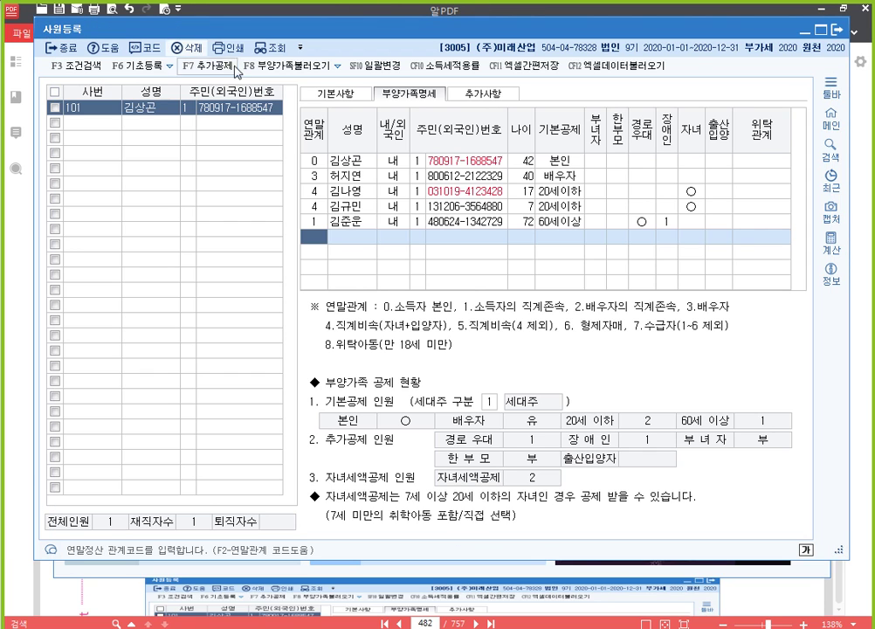
pyautogui.click(82, 128)
pyautogui.click(352, 95)
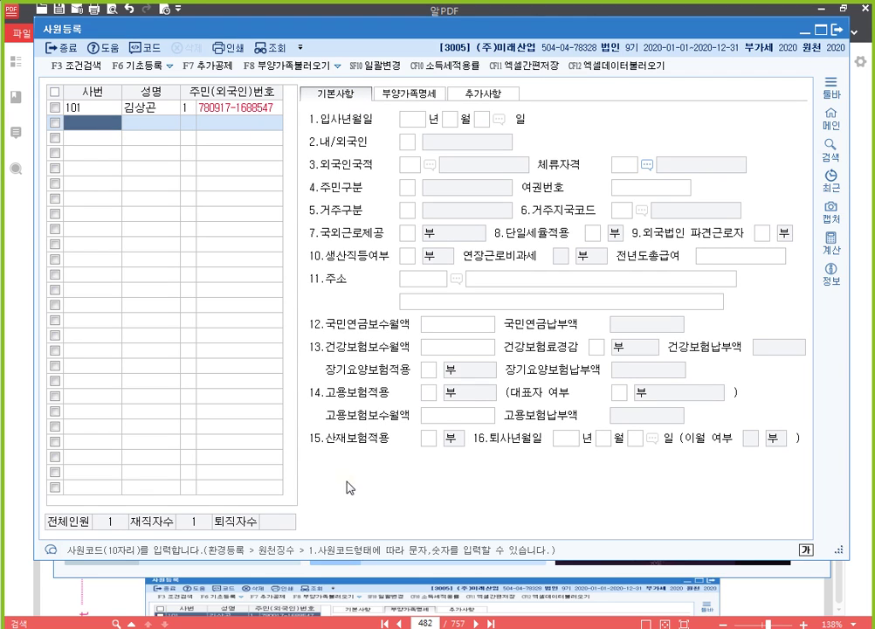
pyautogui.hotkey('alt', 'Tab')
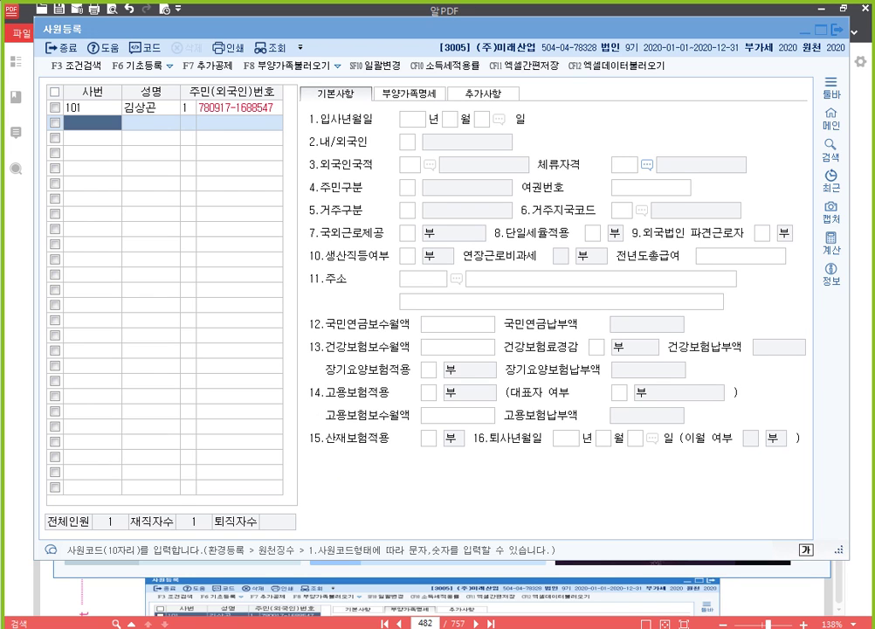
pyautogui.click(414, 618)
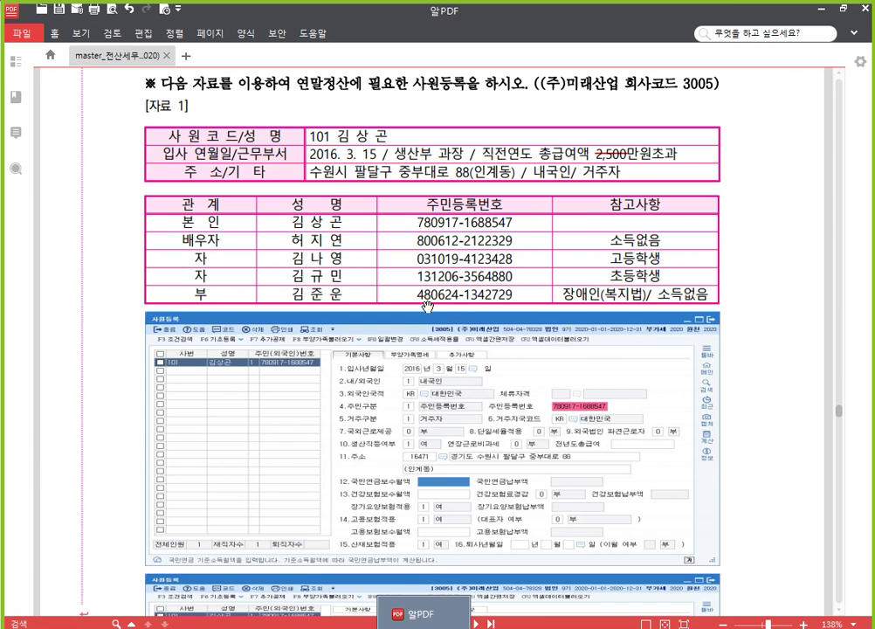
# Scroll the PDF to page 483's 자료 2 for employee 102, then return to KcLep.
pyautogui.scroll(-5, 421, 302)
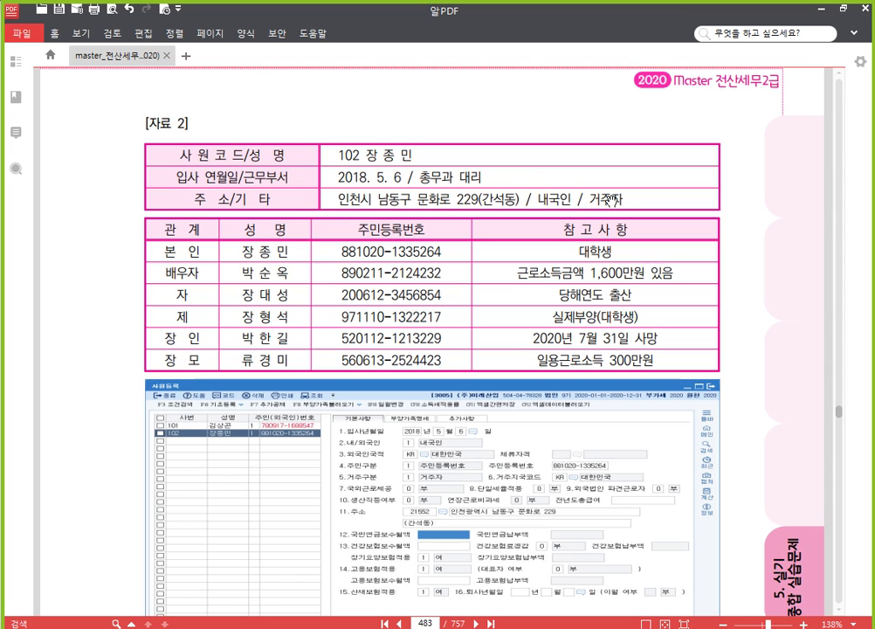
pyautogui.scroll(-1, 756, 306)
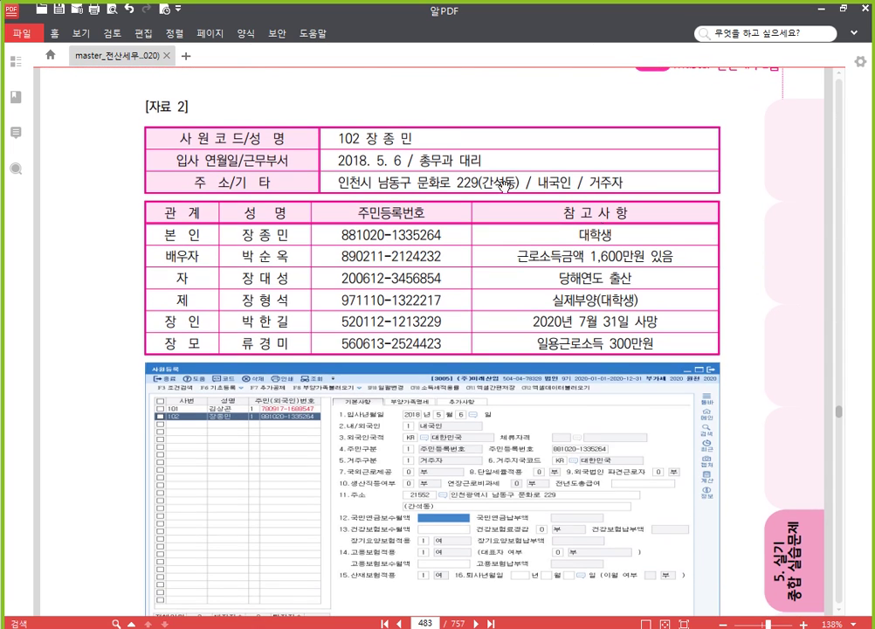
pyautogui.click(457, 626)
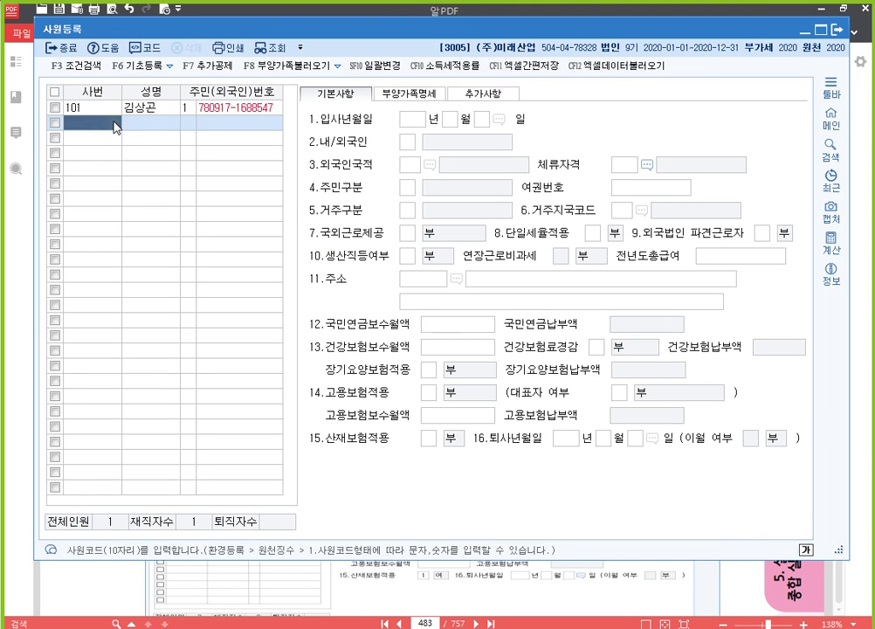
# Enter employee code 102, the employee's name, resident number, and hire date 2018-5-6.
pyautogui.write('102')
pyautogui.press('Return')
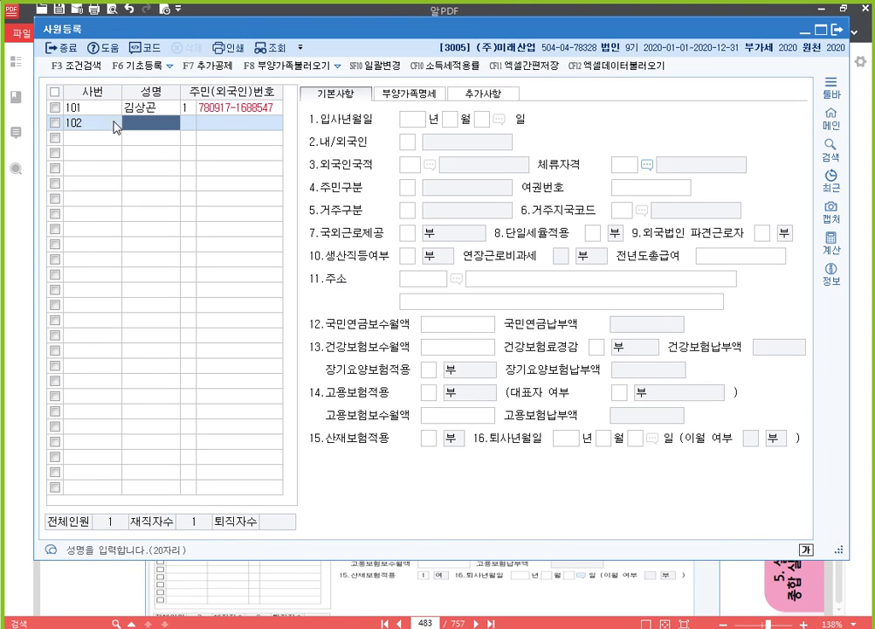
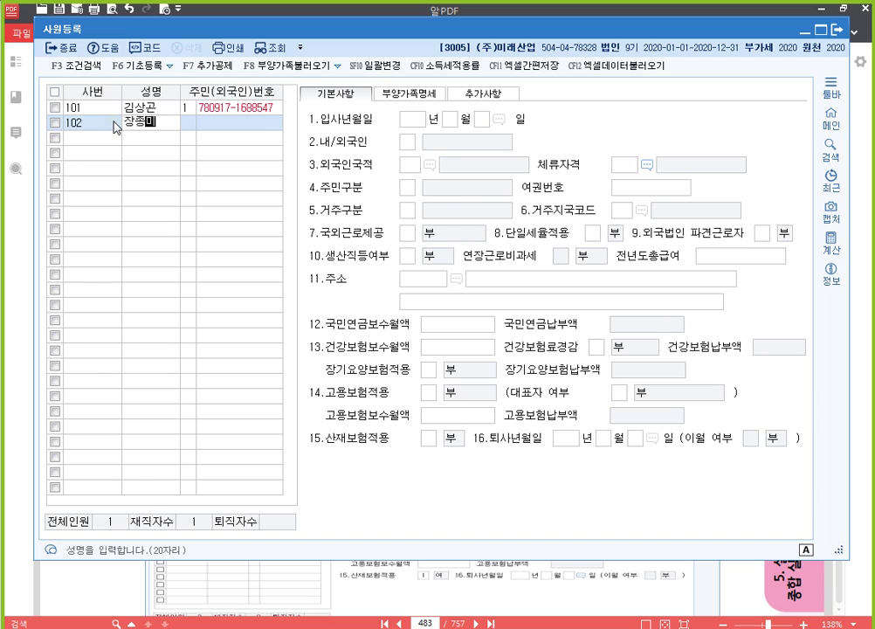
pyautogui.press('Return')
pyautogui.press('Return')
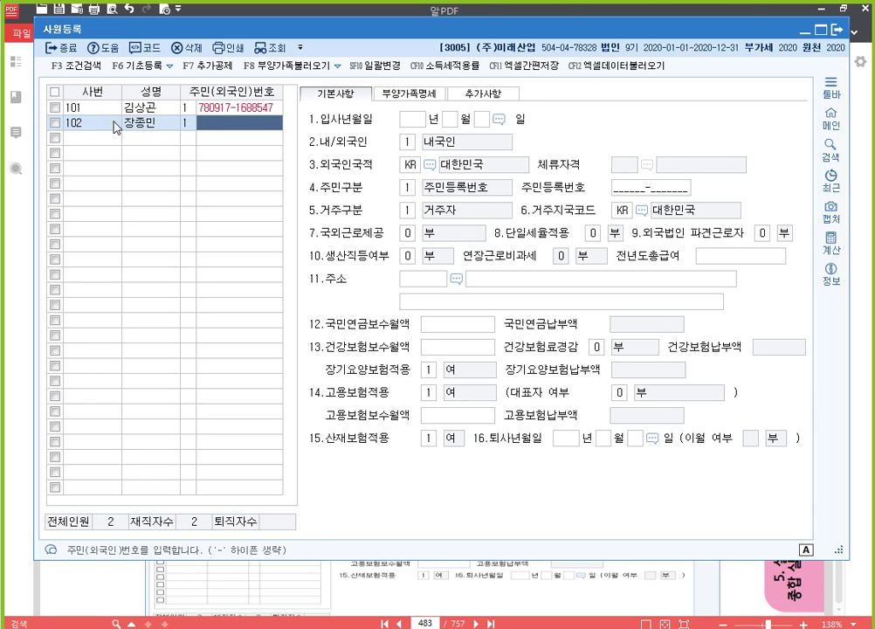
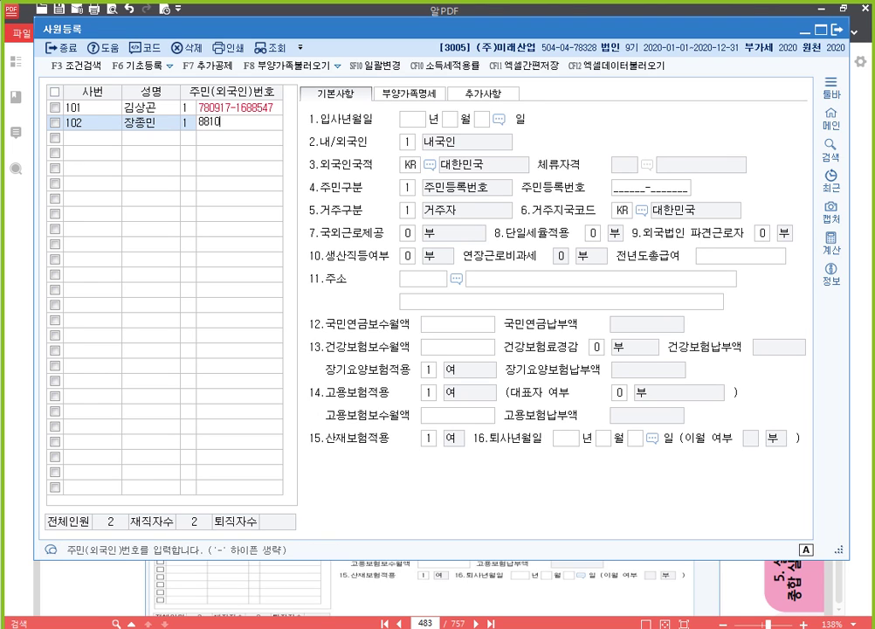
pyautogui.press('Return')
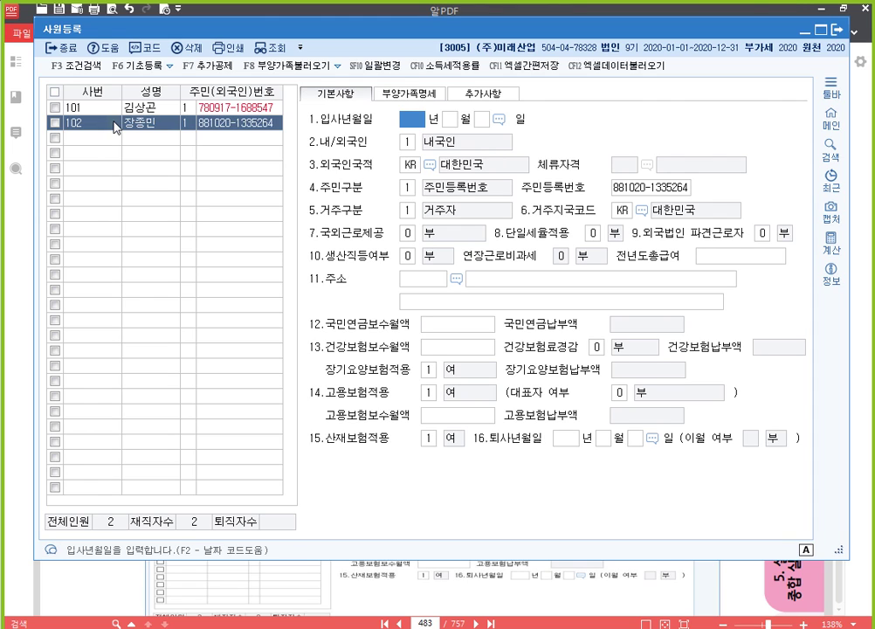
pyautogui.write('2018')
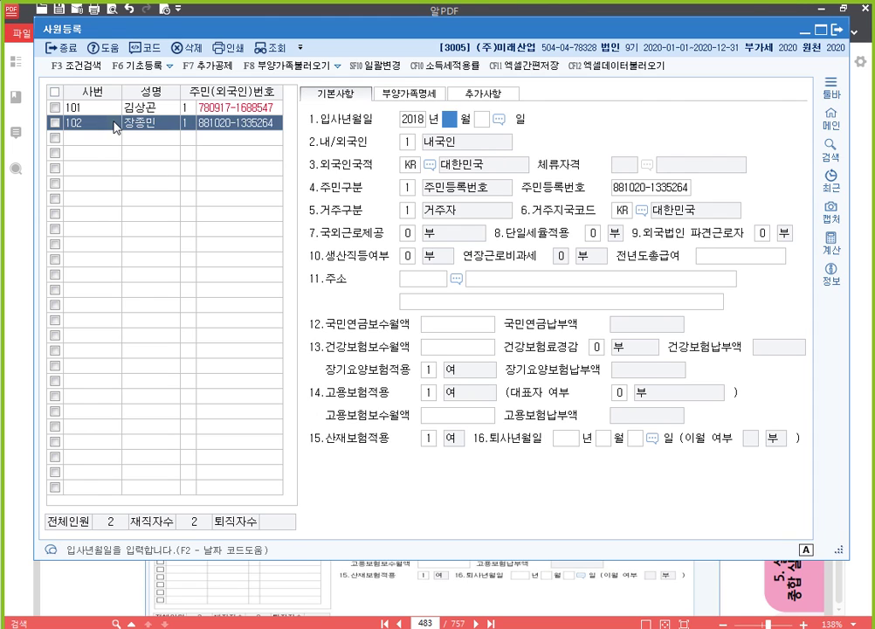
pyautogui.write(' 년 5')
pyautogui.press('Return')
pyautogui.write('6')
pyautogui.press('Return')
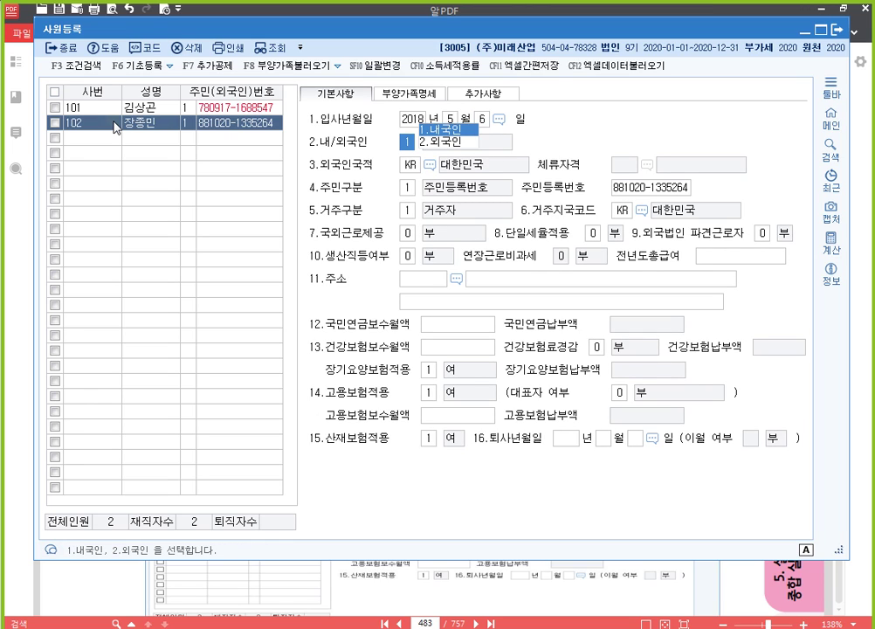
# Accept 내국인 and KR, then search the home address and pick the matching result.
pyautogui.press('Return')
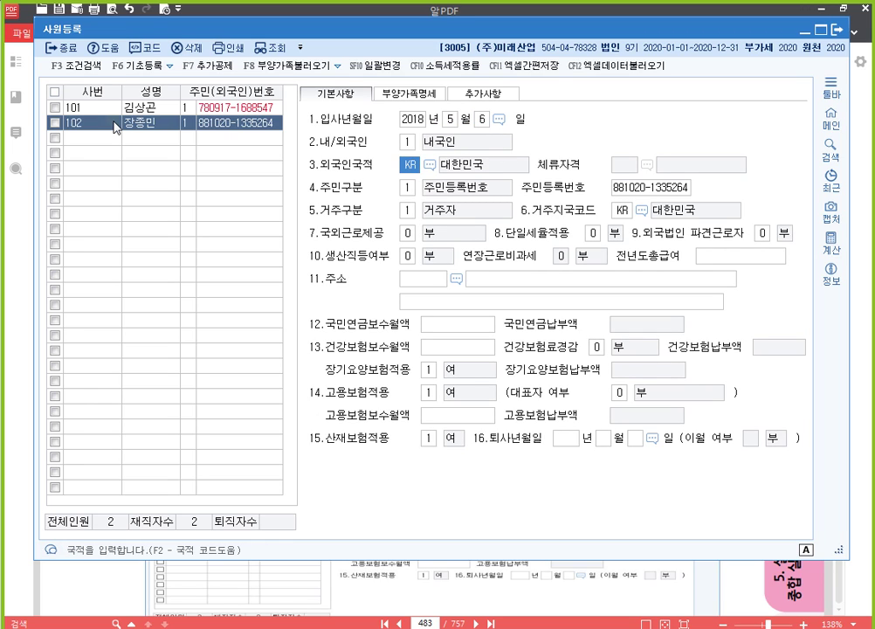
pyautogui.press('Return')
pyautogui.press('Return')
pyautogui.press('Return')
pyautogui.press('Return')
pyautogui.press('Return')
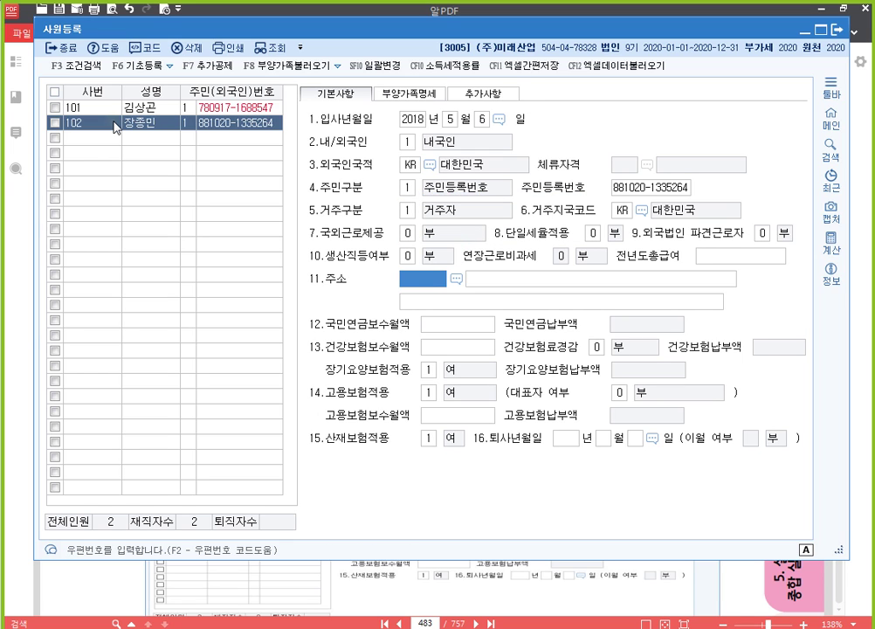
pyautogui.press('Return')
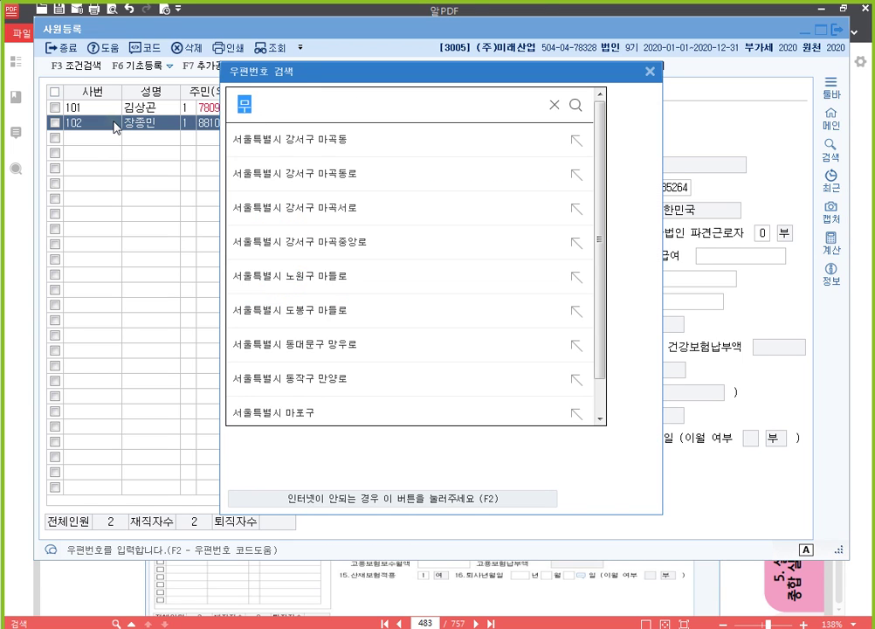
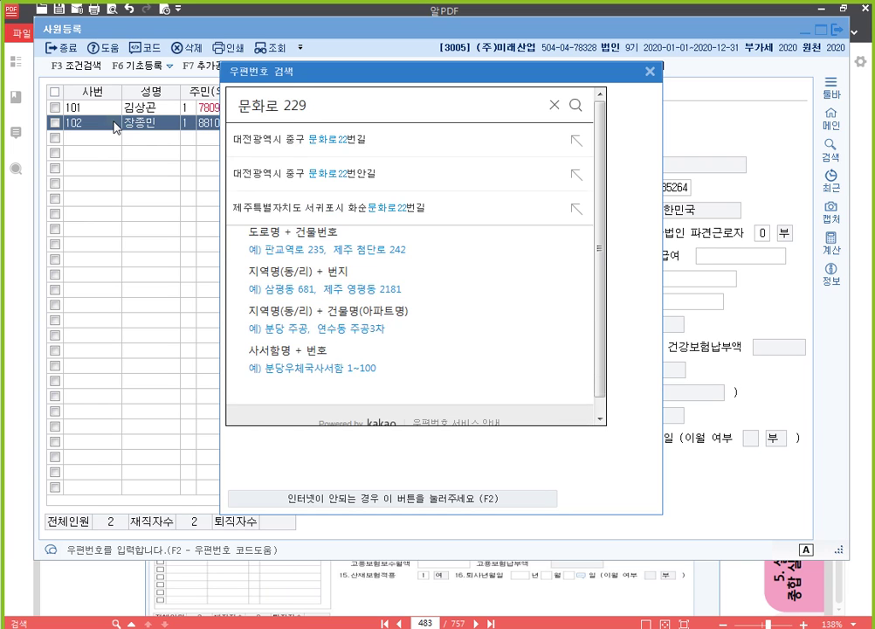
pyautogui.press('Return')
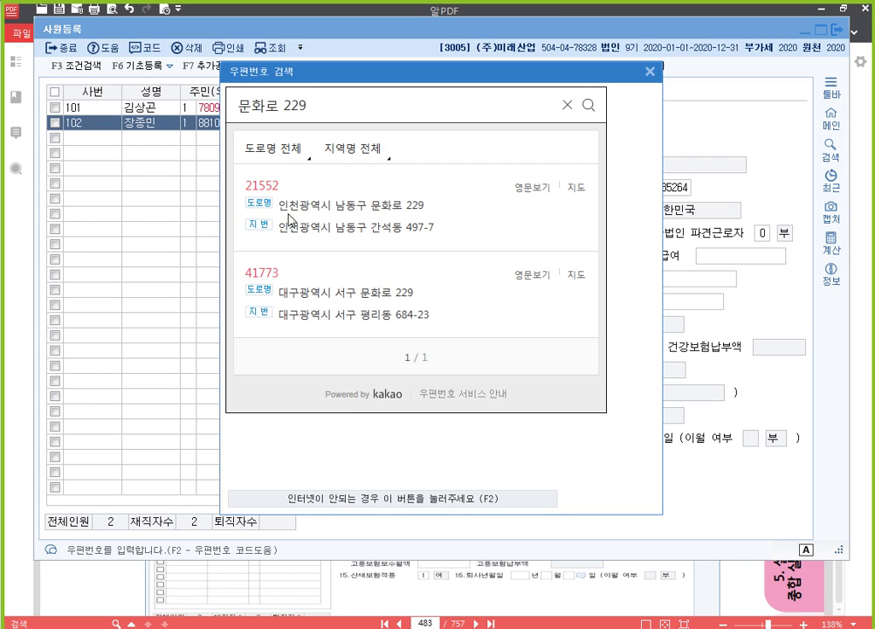
pyautogui.click(381, 213)
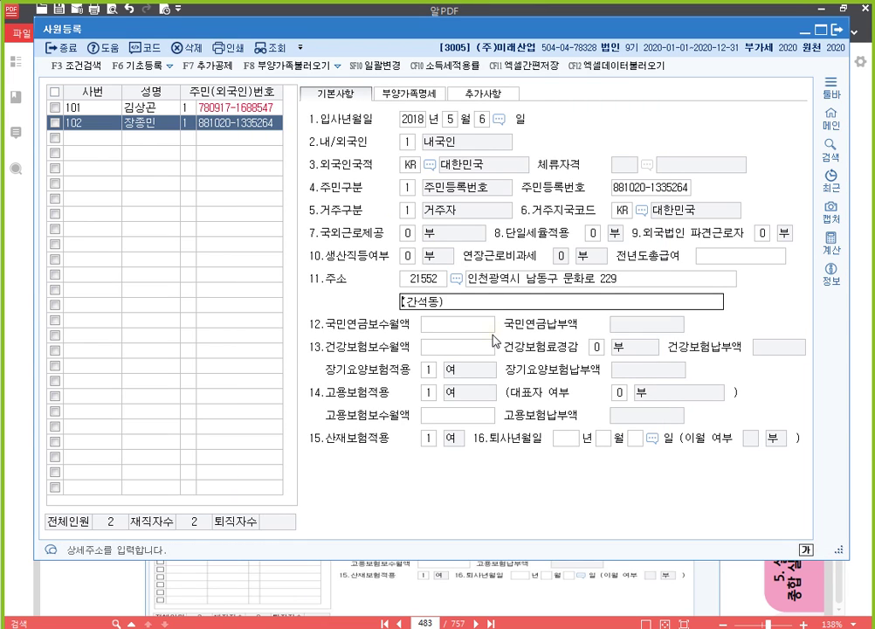
# Confirm the detailed address, check the hire year and postcode, then view 자료 2's family table.
pyautogui.press('Return')
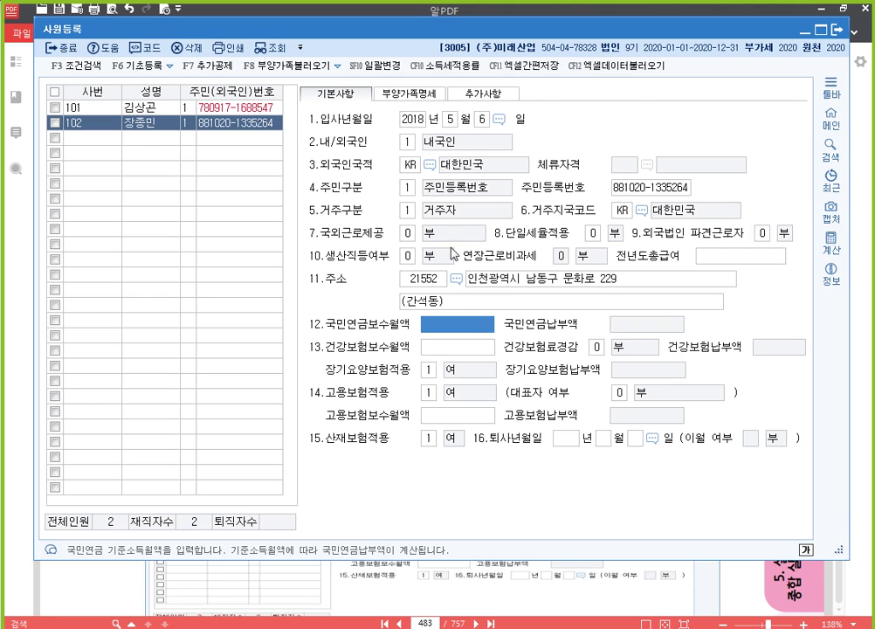
pyautogui.click(418, 125)
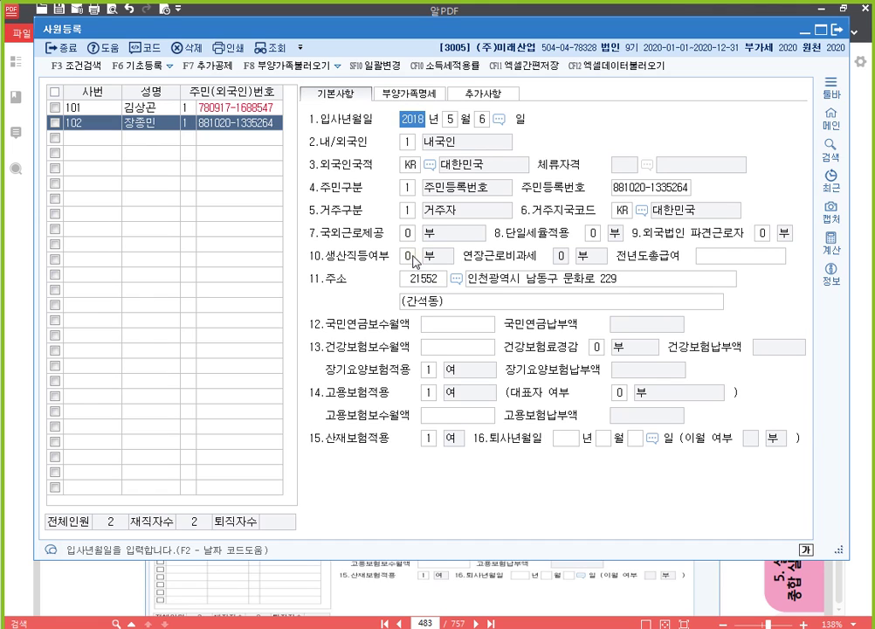
pyautogui.click(418, 278)
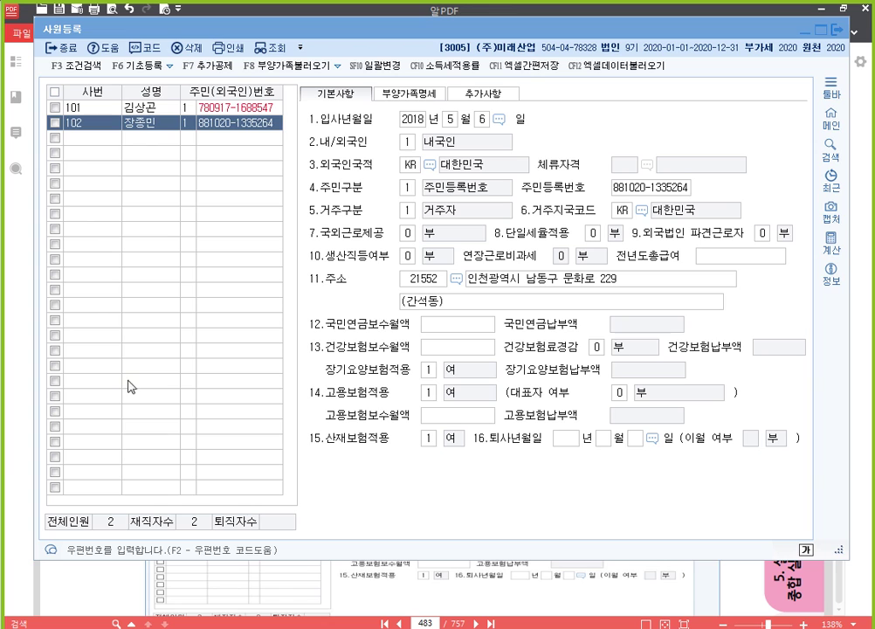
pyautogui.click(710, 125)
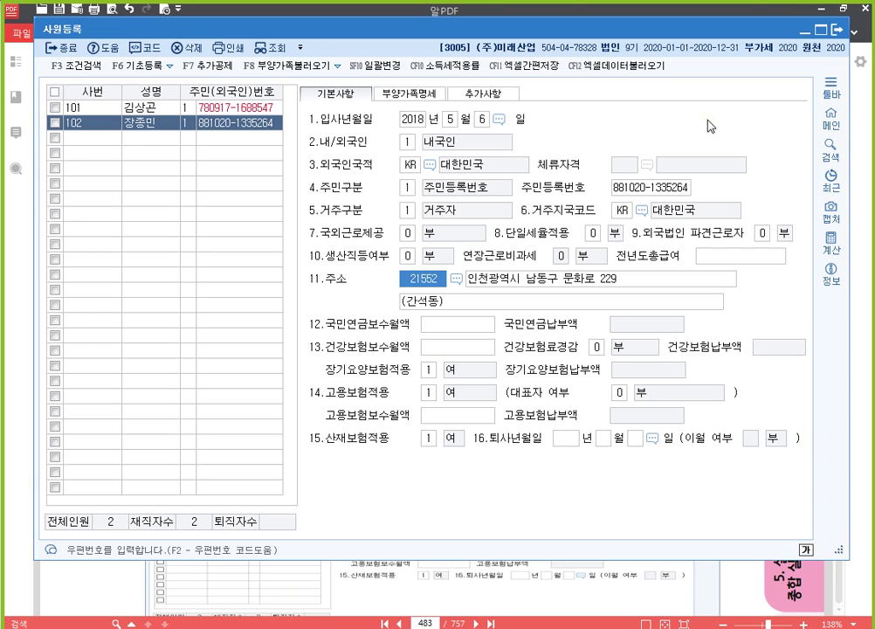
pyautogui.click(858, 244)
pyautogui.moveTo(440, 363); pyautogui.dragTo(441, 328)
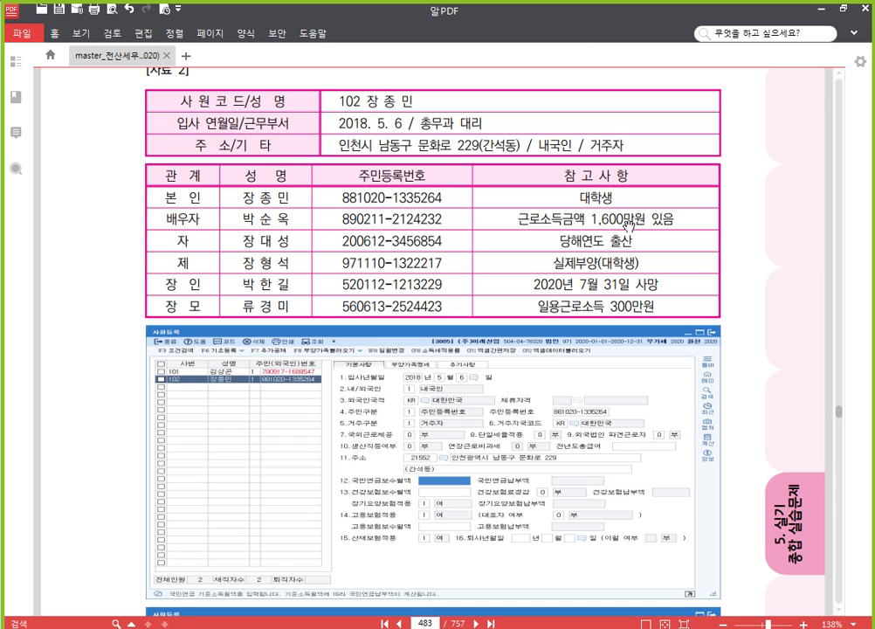
# Apply strikethrough to the 배우자 entry in 자료 2's relation column and deselect it.
pyautogui.doubleClick(179, 219)
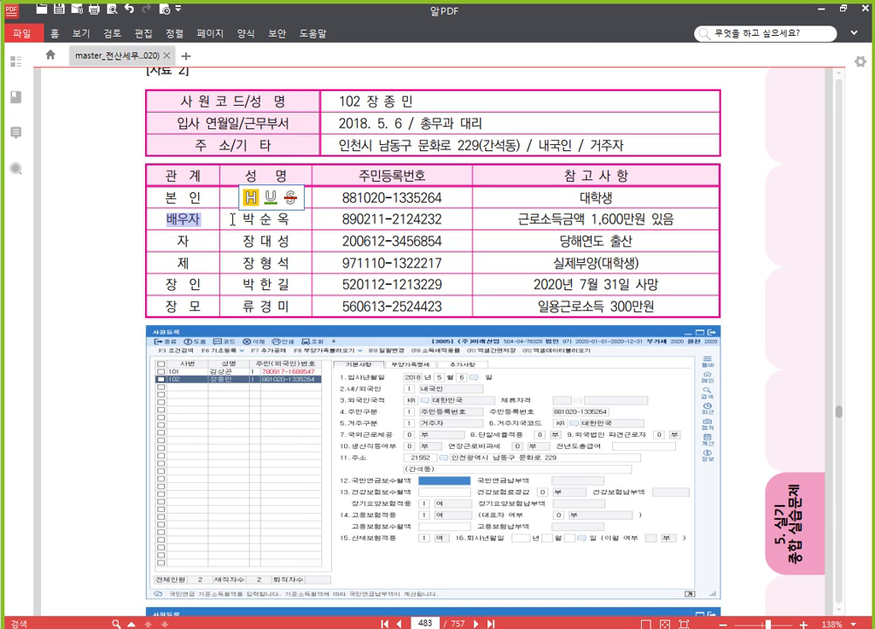
pyautogui.click(291, 198)
pyautogui.click(309, 234)
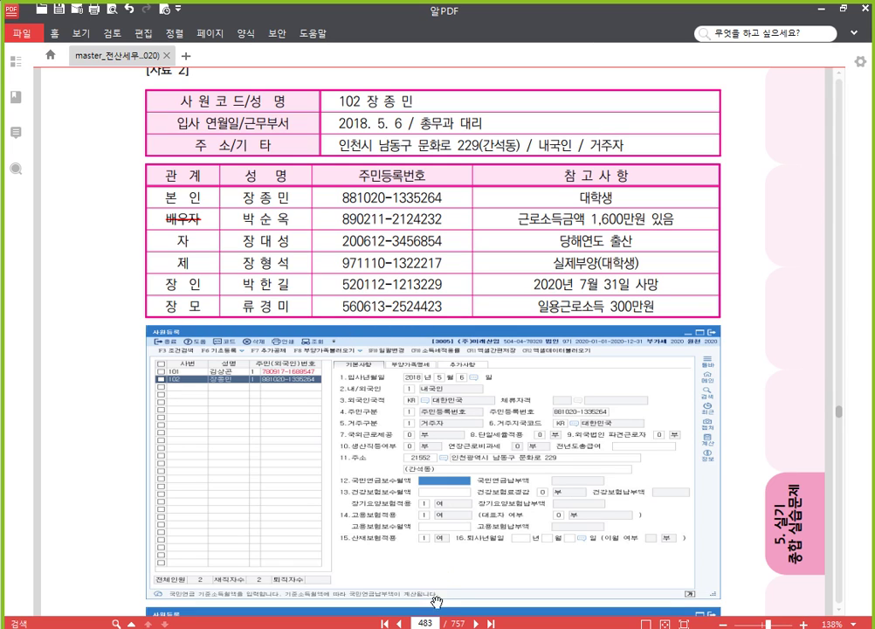
# Bring the KcLep 사원등록 window back in front of the exam PDF.
pyautogui.hotkey('alt', 'Tab')
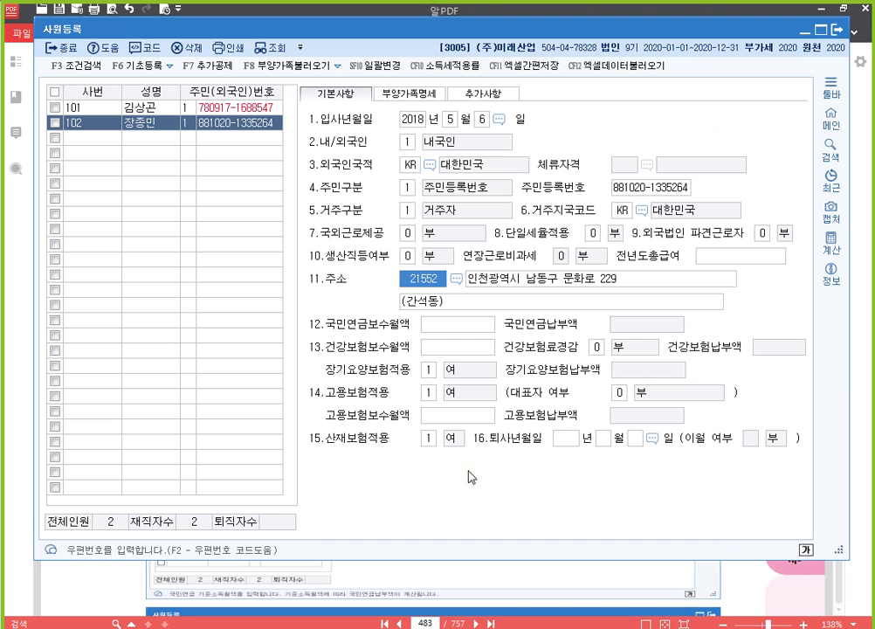
# On employee 102's 부양가족명세 tab, add the spouse as relation 3 with her resident number and 기본공제 0:부.
pyautogui.click(415, 96)
pyautogui.click(340, 177)
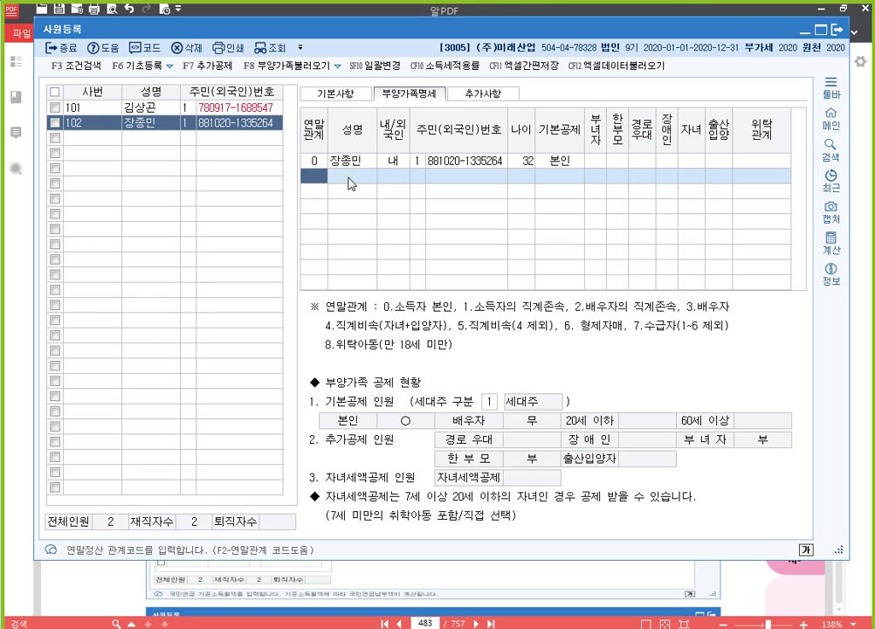
pyautogui.write('3')
pyautogui.press('Return')
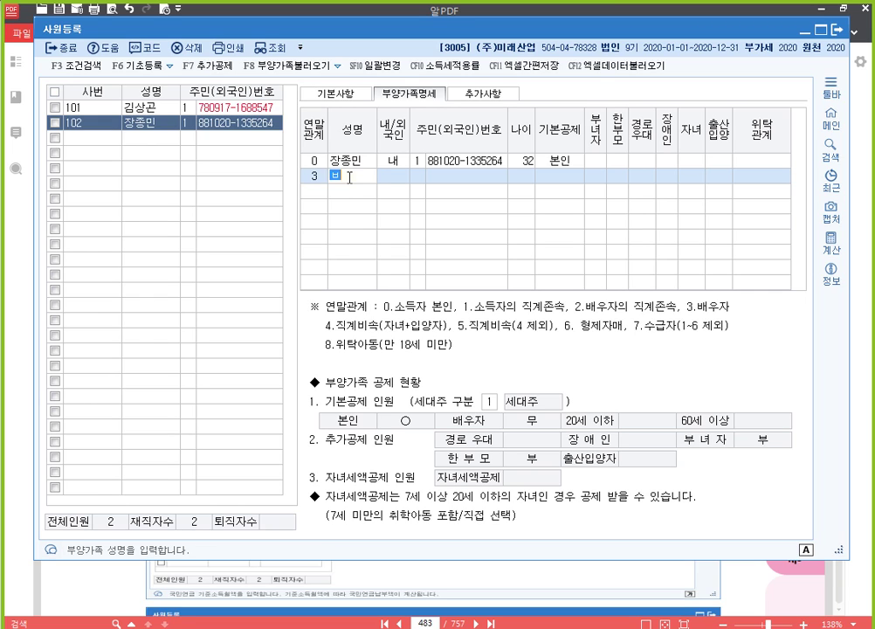
pyautogui.press('Return')
pyautogui.press('Return')
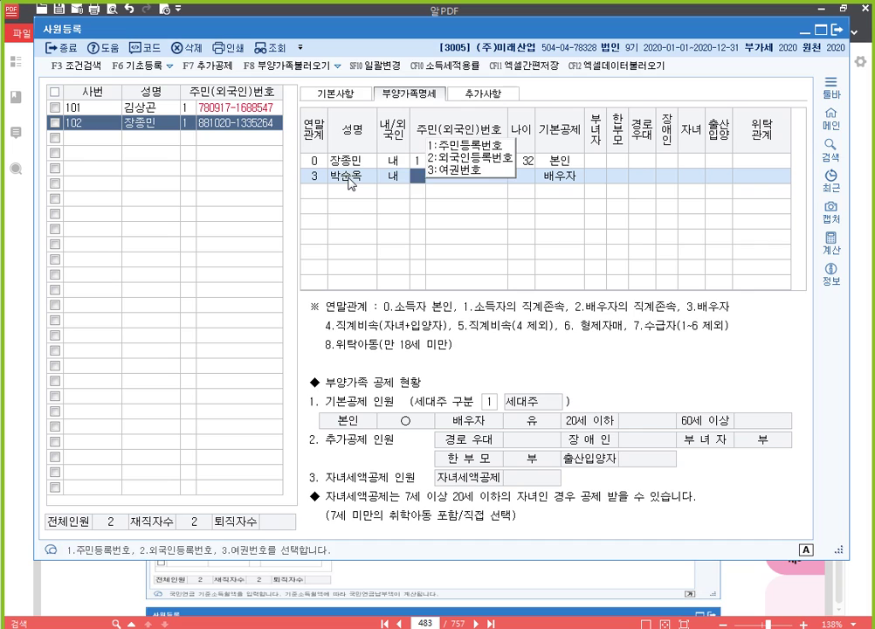
pyautogui.press('Return')
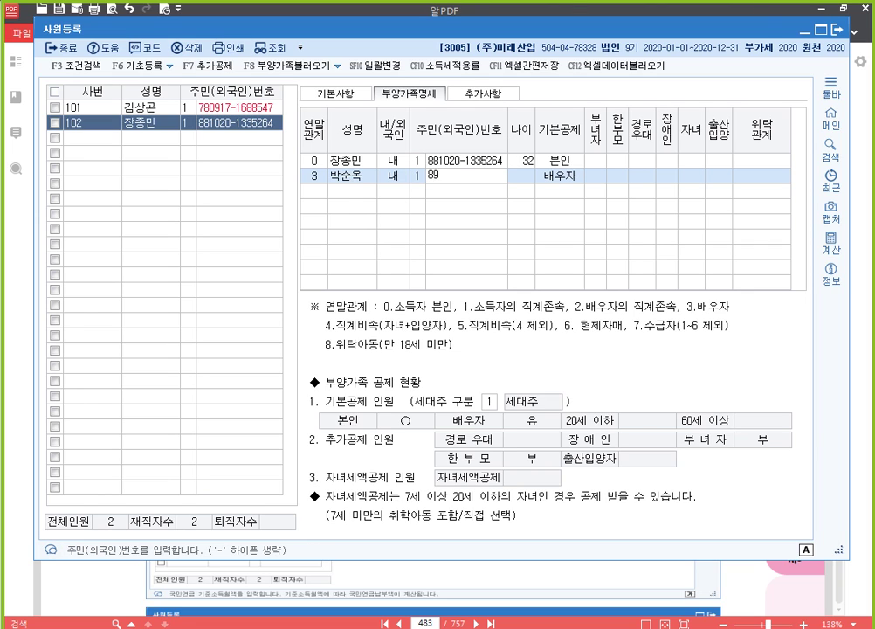
pyautogui.press('Return')
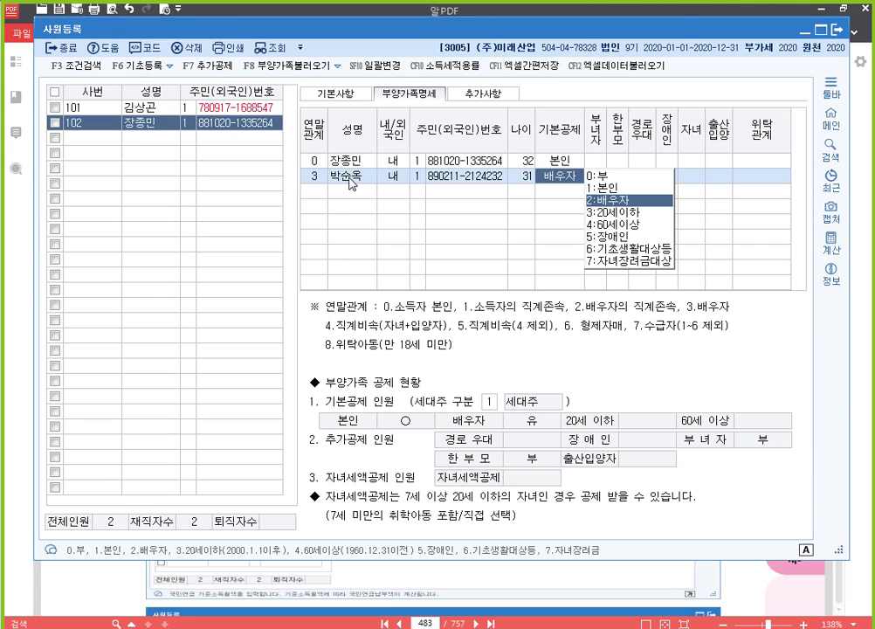
pyautogui.press('0')
pyautogui.press('Return')
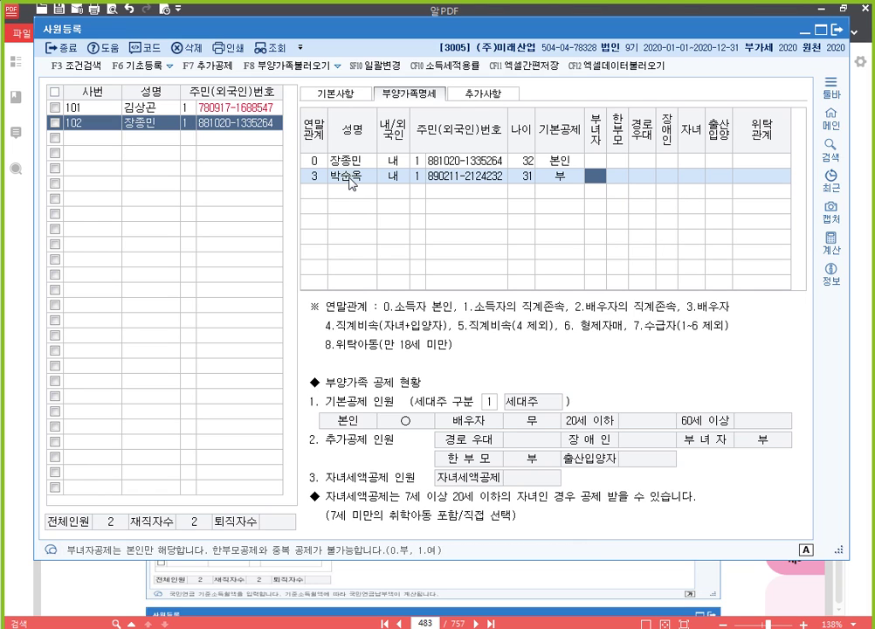
pyautogui.press('Return')
pyautogui.press('Return')
pyautogui.press('Return')
pyautogui.press('Return')
pyautogui.press('Return')
pyautogui.press('Return')
pyautogui.press('Return')
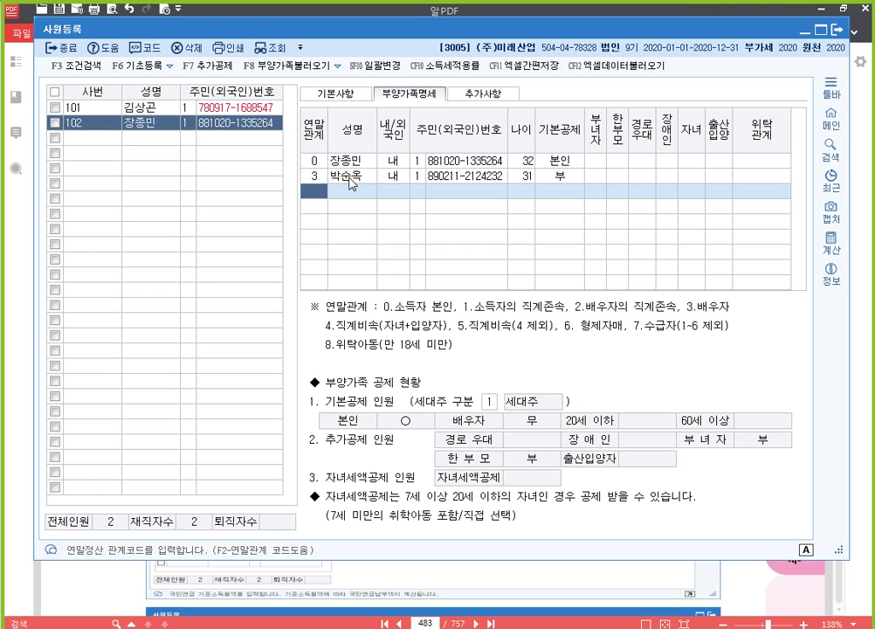
# Add the newborn son as relation 4 with his resident number, keeping 20세이하 and 출산입양 첫째.
pyautogui.write('4')
pyautogui.press('Return')
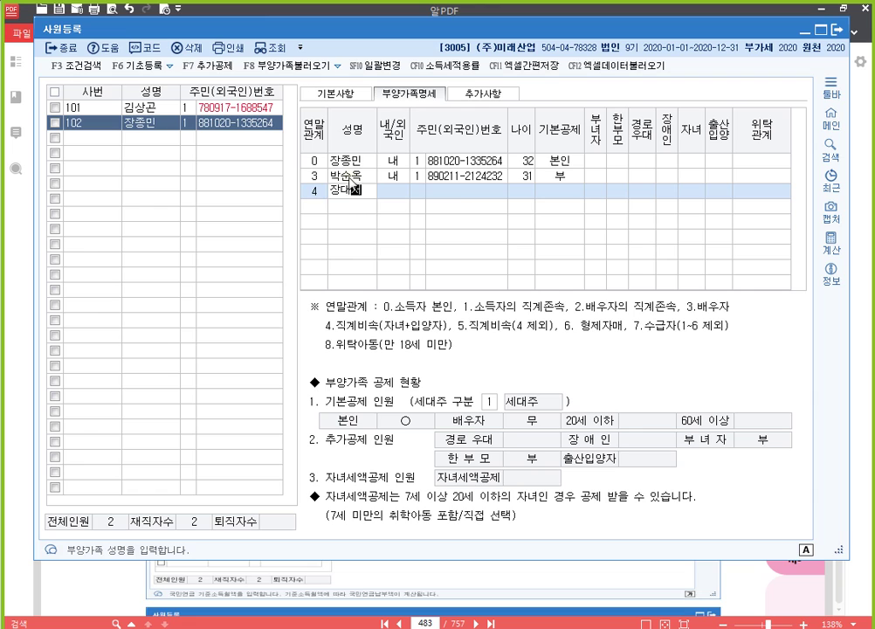
pyautogui.press('Return')
pyautogui.press('Return')
pyautogui.press('Return')
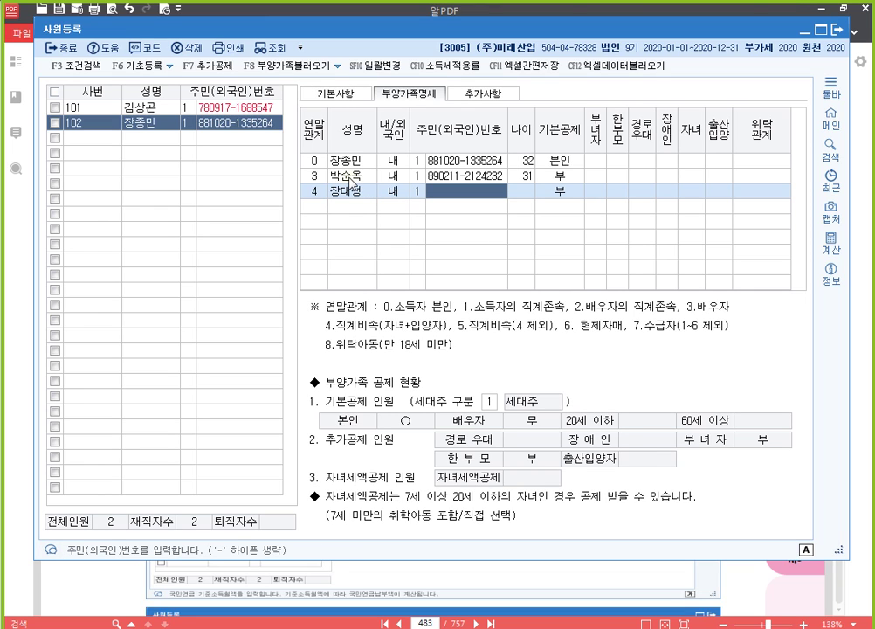
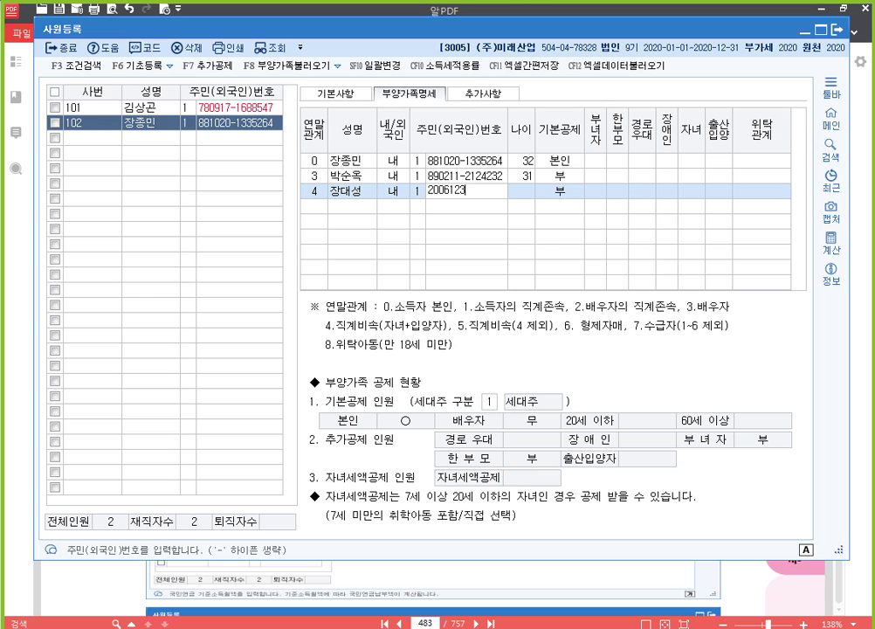
pyautogui.press('Return')
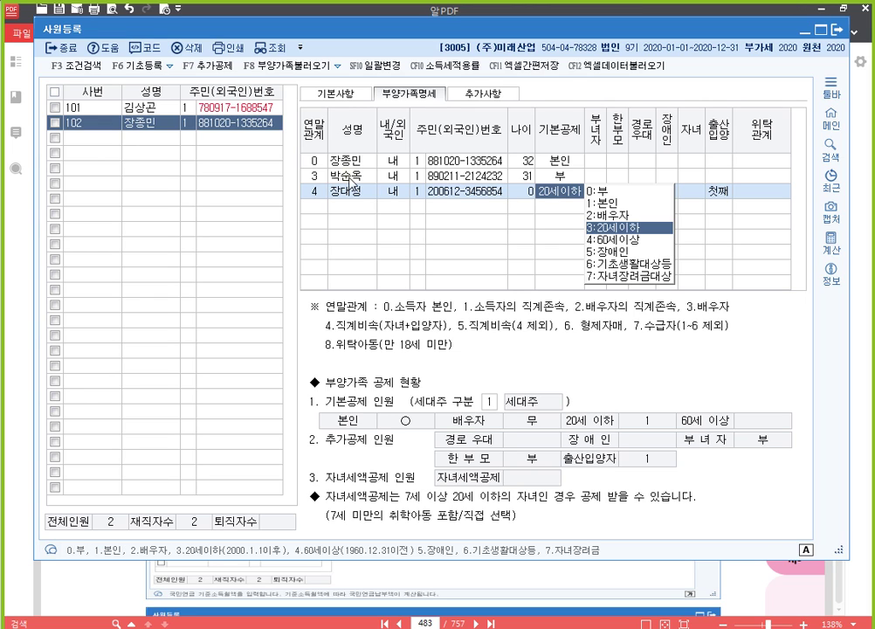
pyautogui.press('Return')
pyautogui.press('Return')
pyautogui.press('Return')
pyautogui.press('Return')
pyautogui.press('Return')
pyautogui.press('Return')
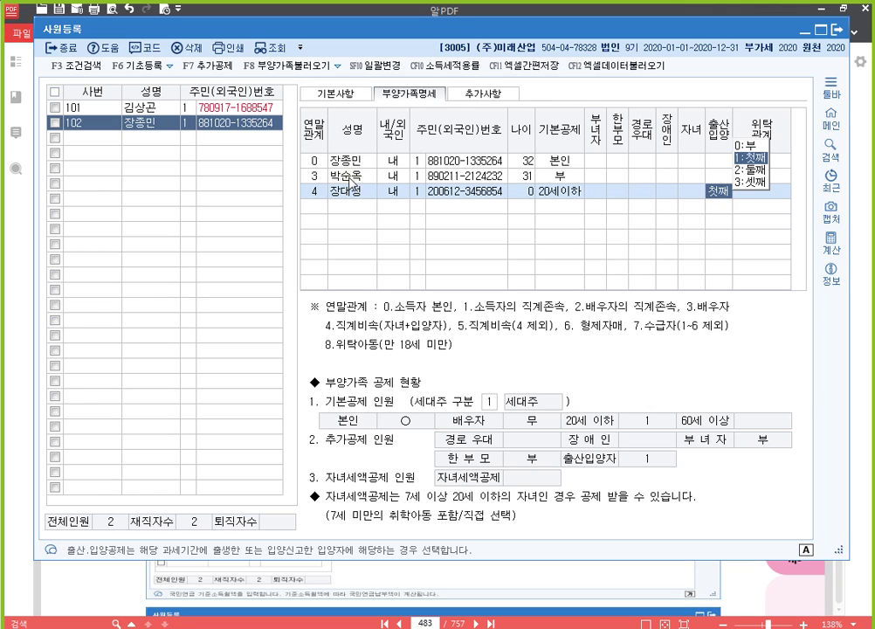
pyautogui.press('Return')
pyautogui.press('Return')
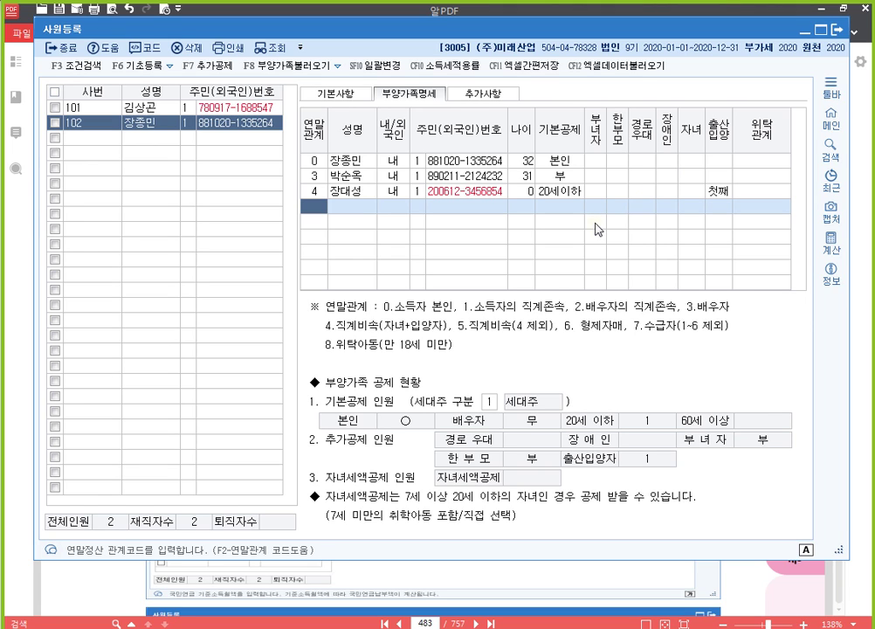
# Add the younger brother as relation 6 with his resident number and 기본공제 부.
pyautogui.write('6')
pyautogui.press('Return')
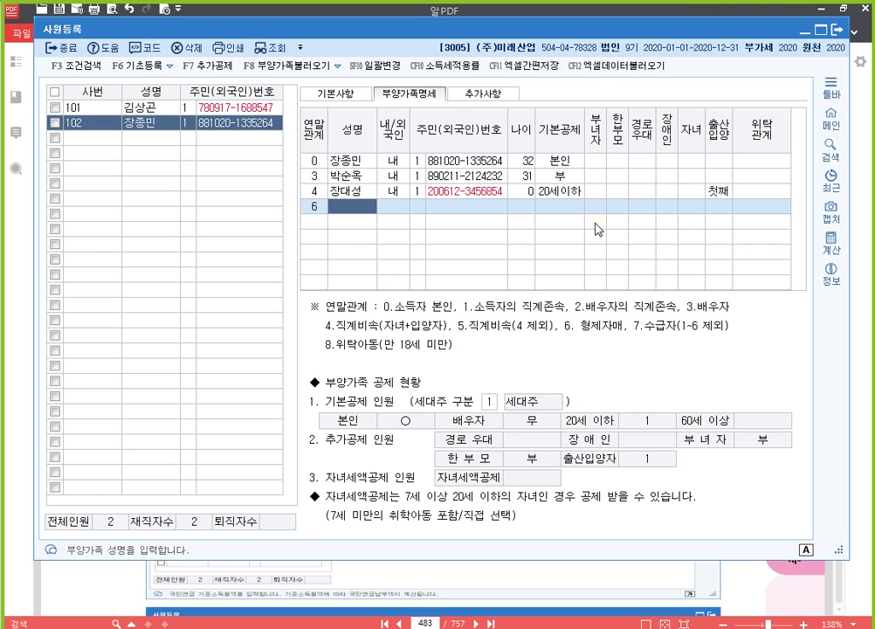
pyautogui.press('Return')
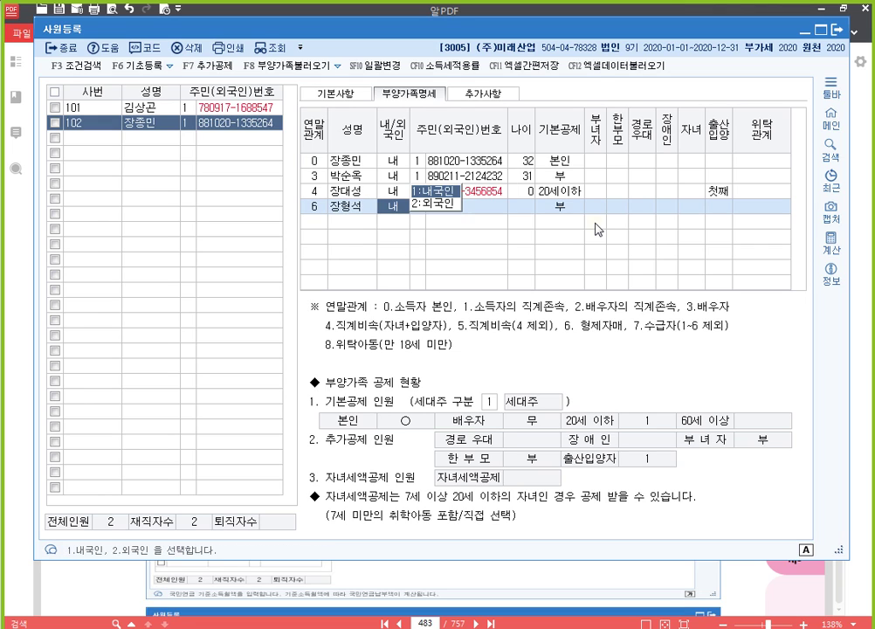
pyautogui.press('Return')
pyautogui.press('Return')
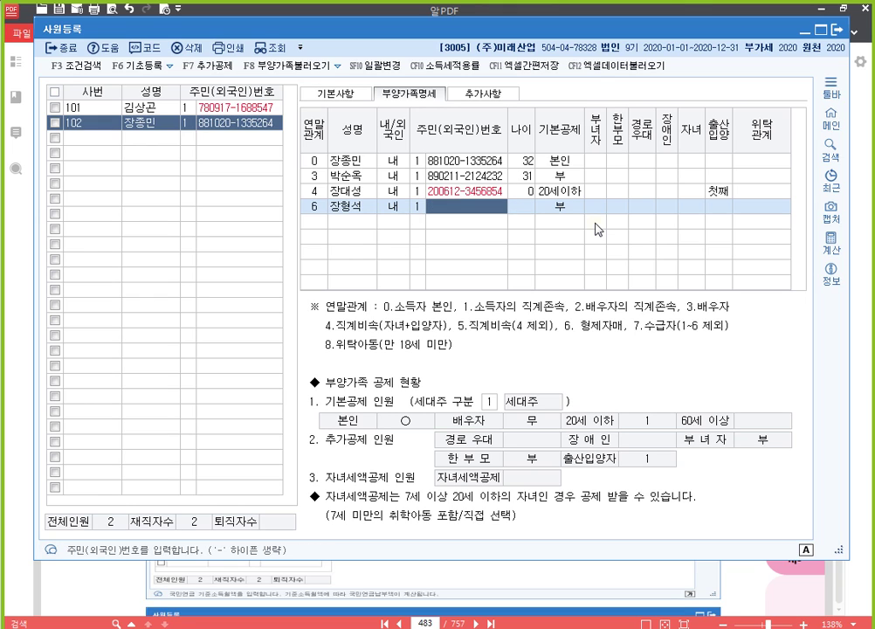
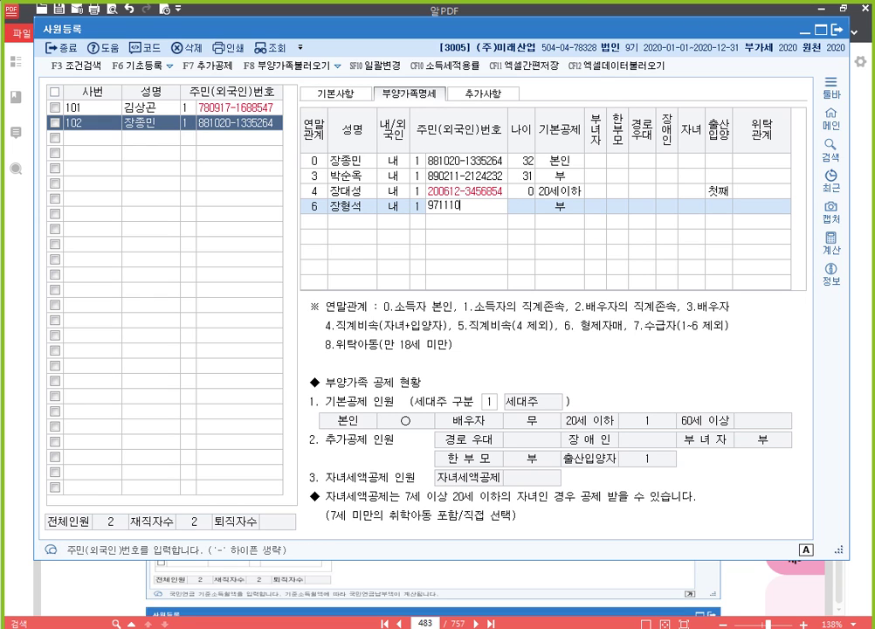
pyautogui.press('Return')
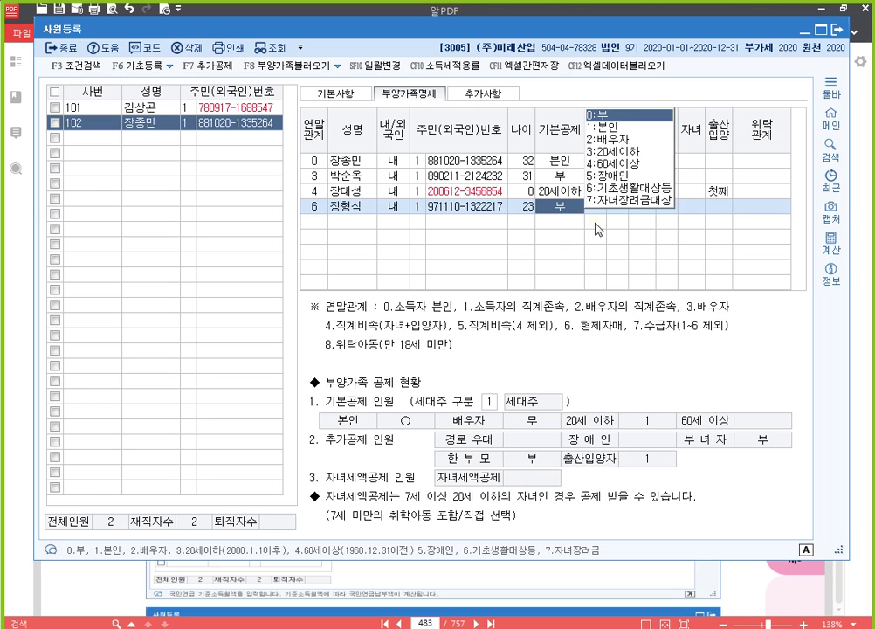
pyautogui.press('Return')
pyautogui.press('Return')
pyautogui.press('Return')
pyautogui.press('Return')
pyautogui.press('Return')
pyautogui.press('Return')
pyautogui.press('Return')
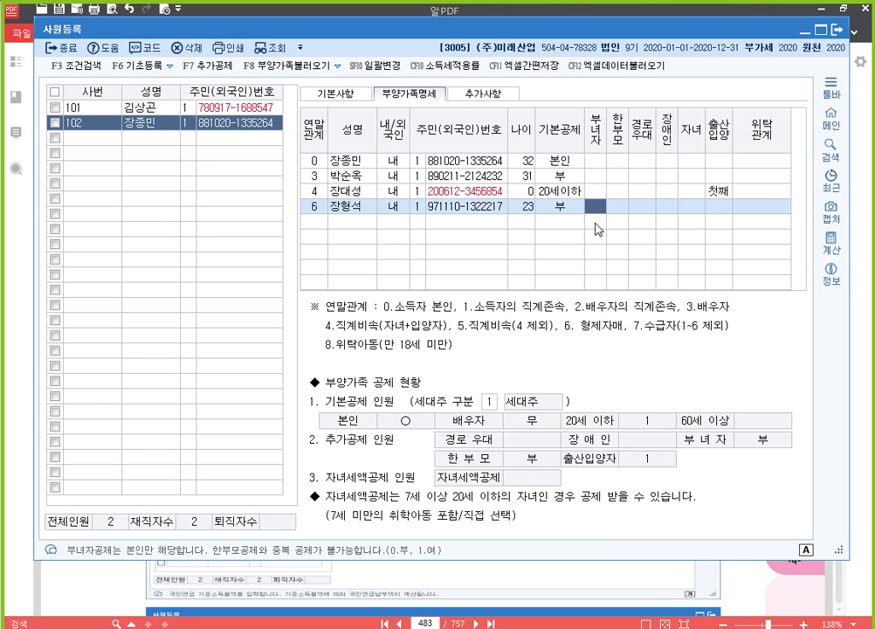
pyautogui.press('Return')
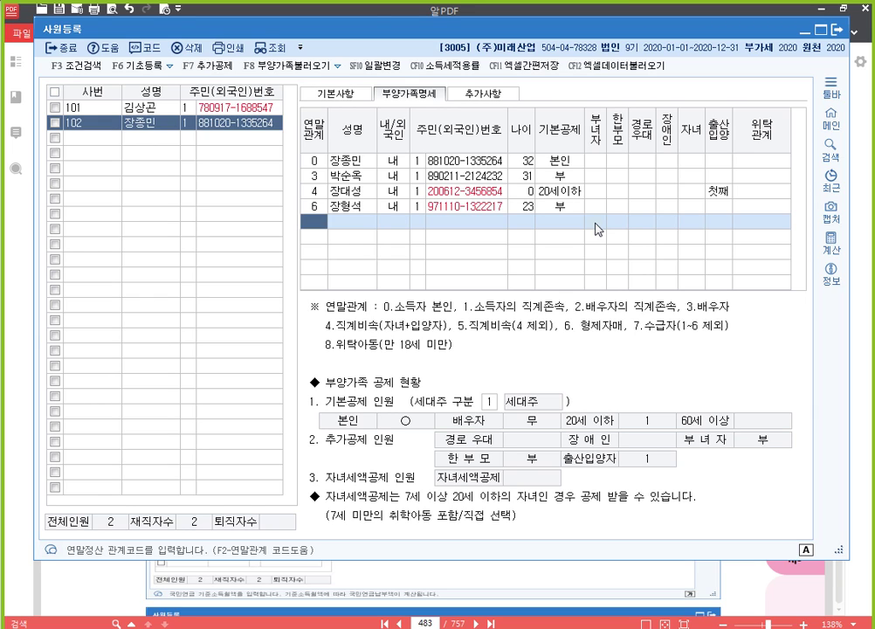
# Add the father-in-law as relation 2 with his resident number under 60세이상.
pyautogui.write('2')
pyautogui.press('Return')
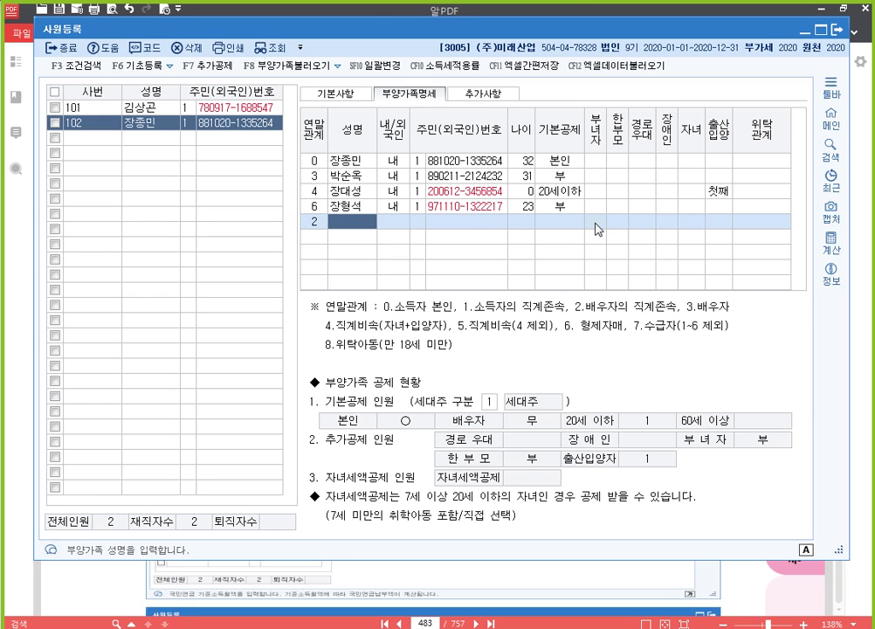
pyautogui.press('Return')
pyautogui.press('Return')
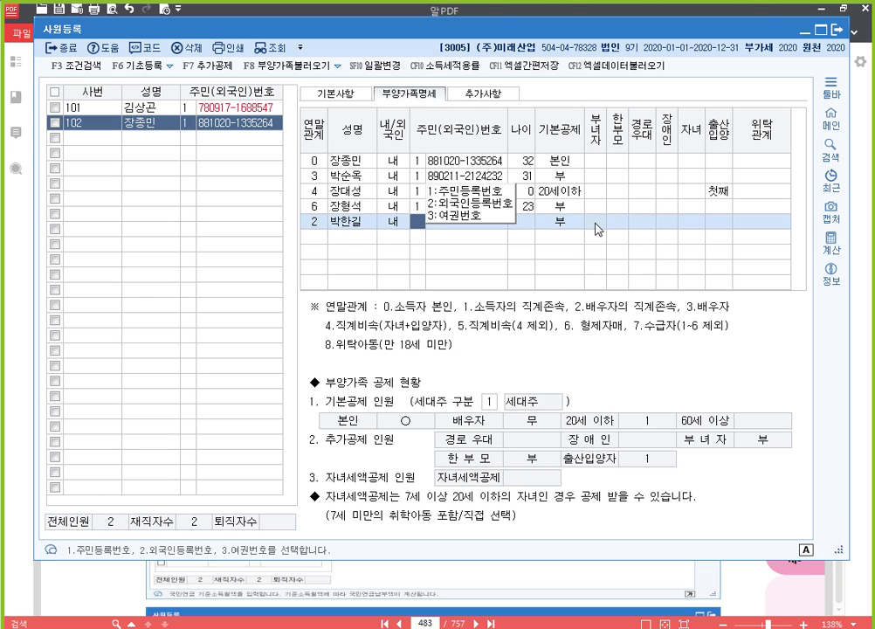
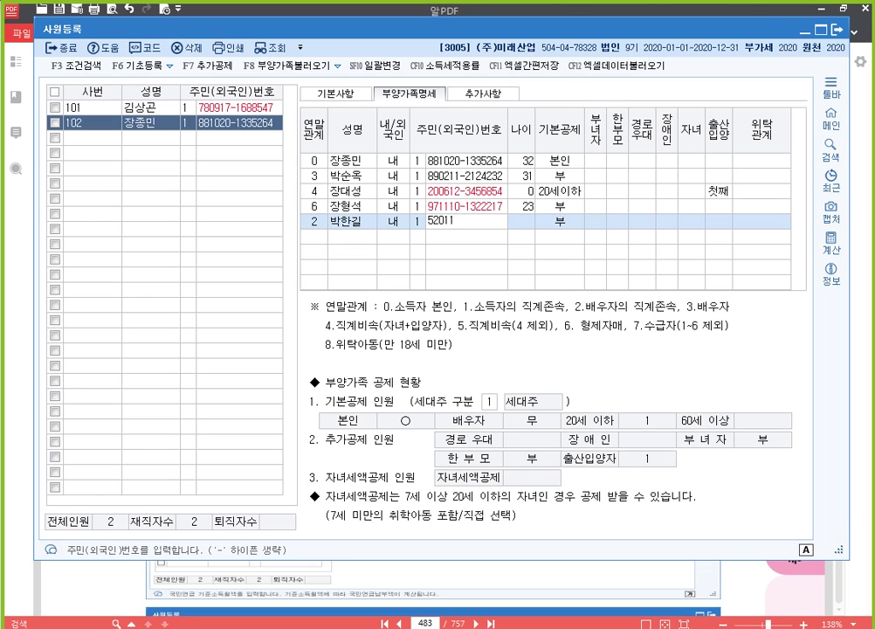
pyautogui.press('Return')
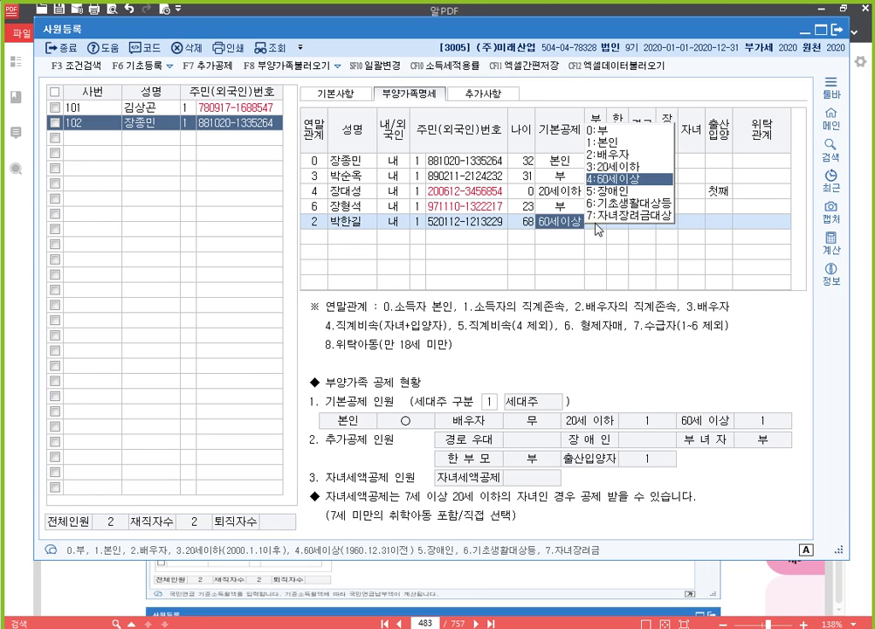
pyautogui.press('Return')
pyautogui.press('Return')
pyautogui.press('Return')
pyautogui.press('Return')
pyautogui.press('Return')
pyautogui.press('Return')
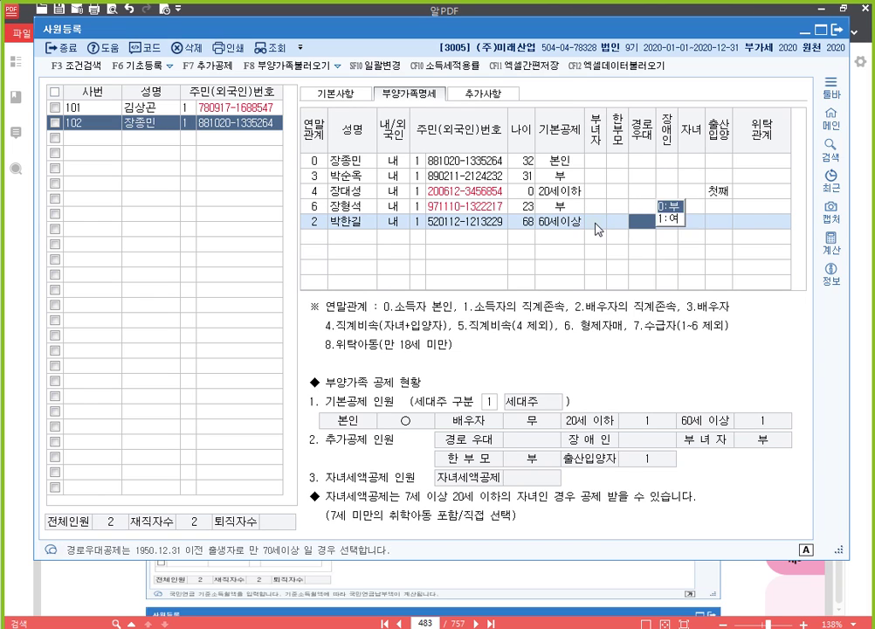
pyautogui.press('Return')
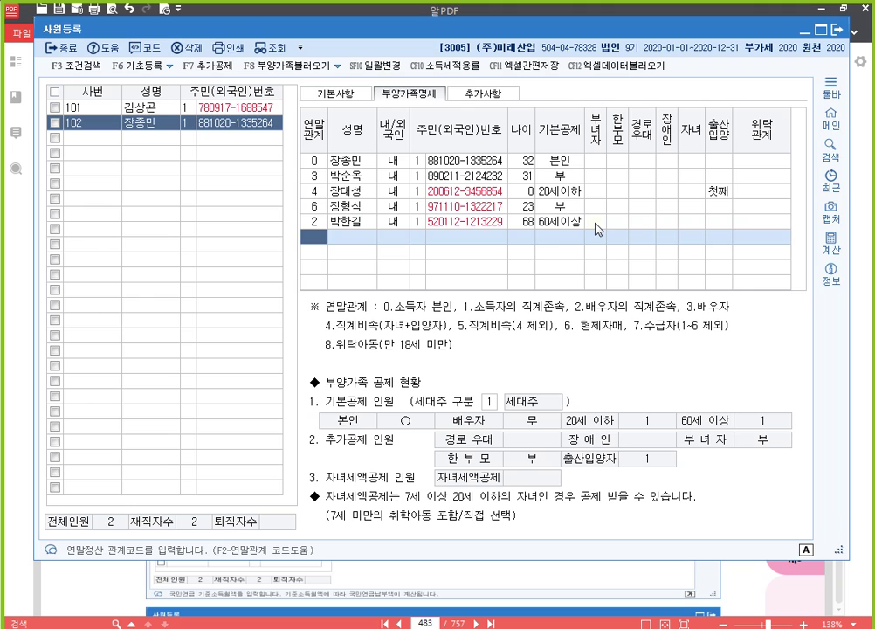
# Add the mother-in-law as relation 2 with her resident number, then return to the 기본사항 tab.
pyautogui.write('2')
pyautogui.press('Return')
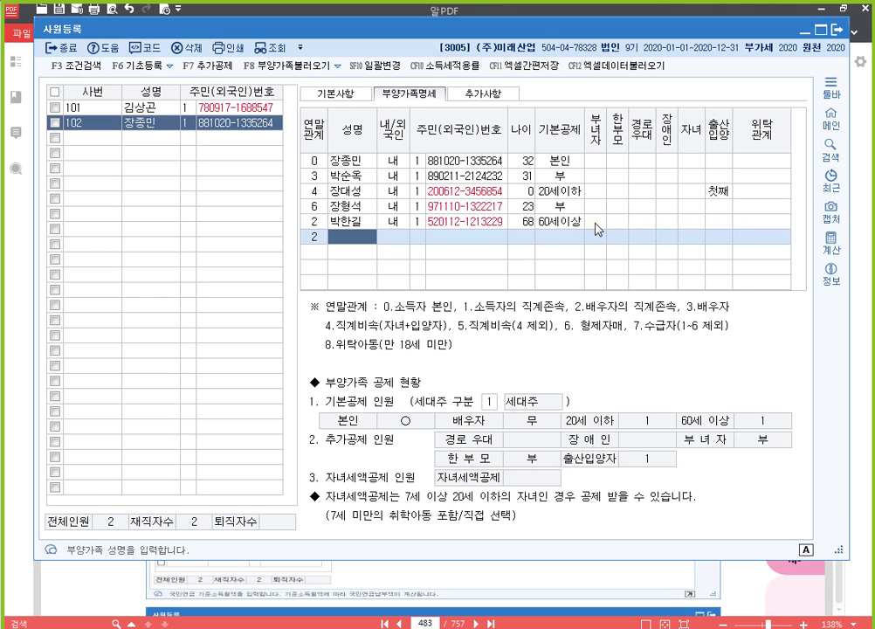
pyautogui.press('Return')
pyautogui.press('Return')
pyautogui.press('Return')
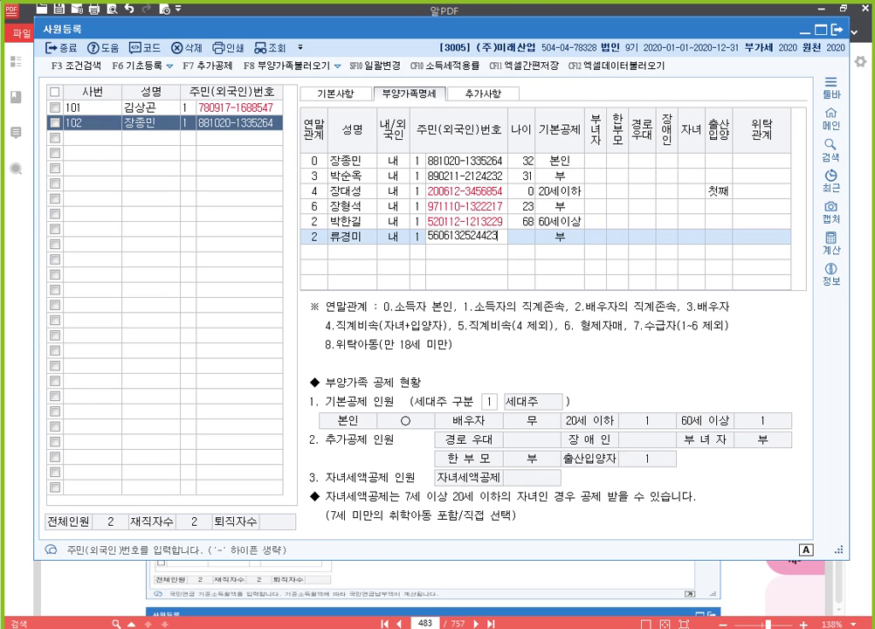
pyautogui.press('Return')
pyautogui.press('Return')
pyautogui.press('Return')
pyautogui.press('Return')
pyautogui.press('Return')
pyautogui.press('Return')
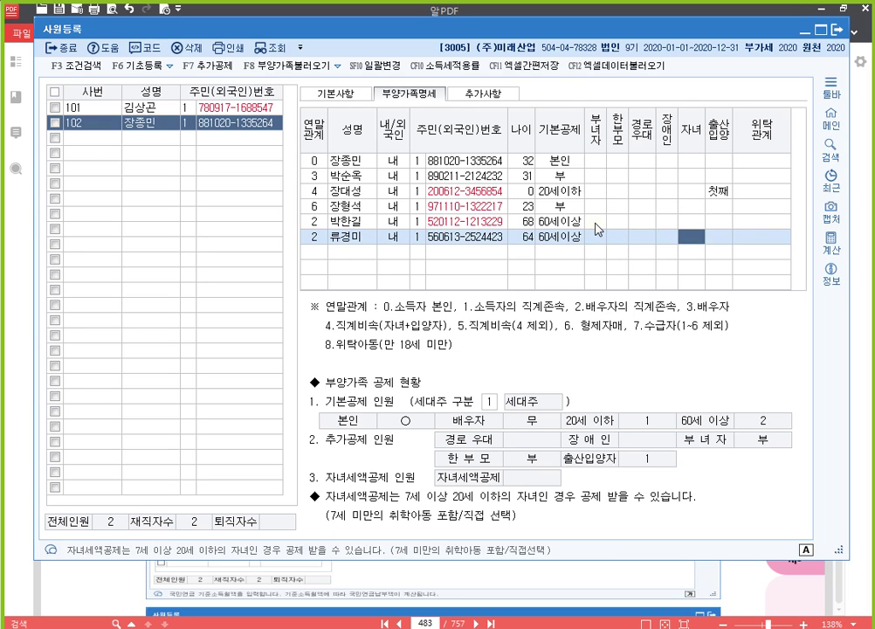
pyautogui.press('Return')
pyautogui.press('Return')
pyautogui.press('Return')
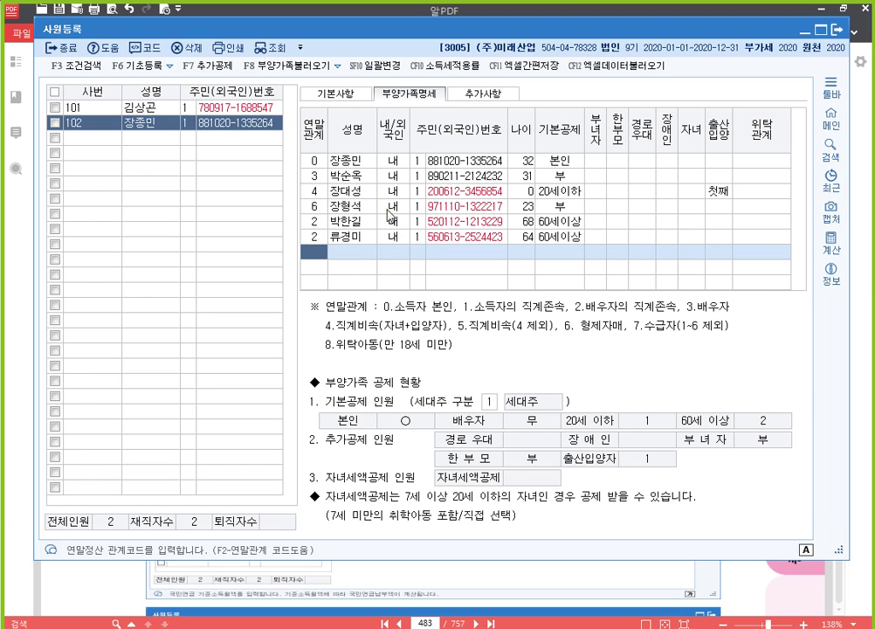
pyautogui.click(345, 96)
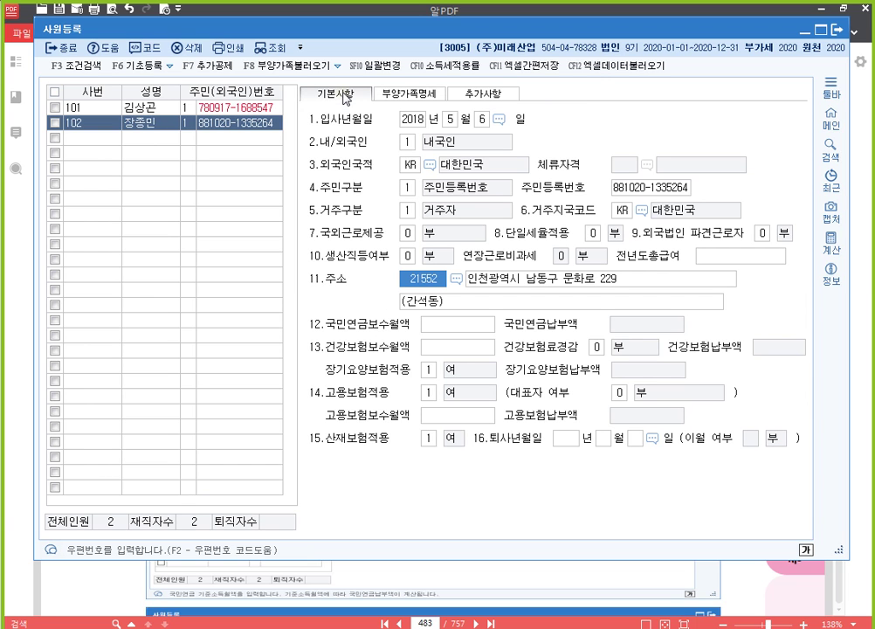
# Show page 484 of the exam PDF with [자료 3], employee 103's data.
pyautogui.hotkey('alt', 'Tab')
pyautogui.scroll(-10, 552, 323)
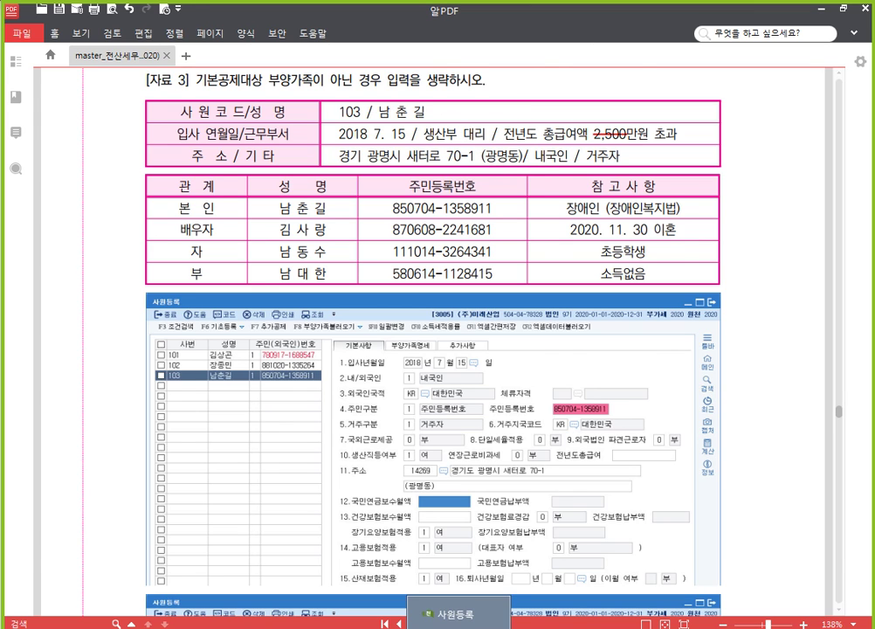
# Create employee 103 in 사원등록 with his name and resident registration number.
pyautogui.click(459, 620)
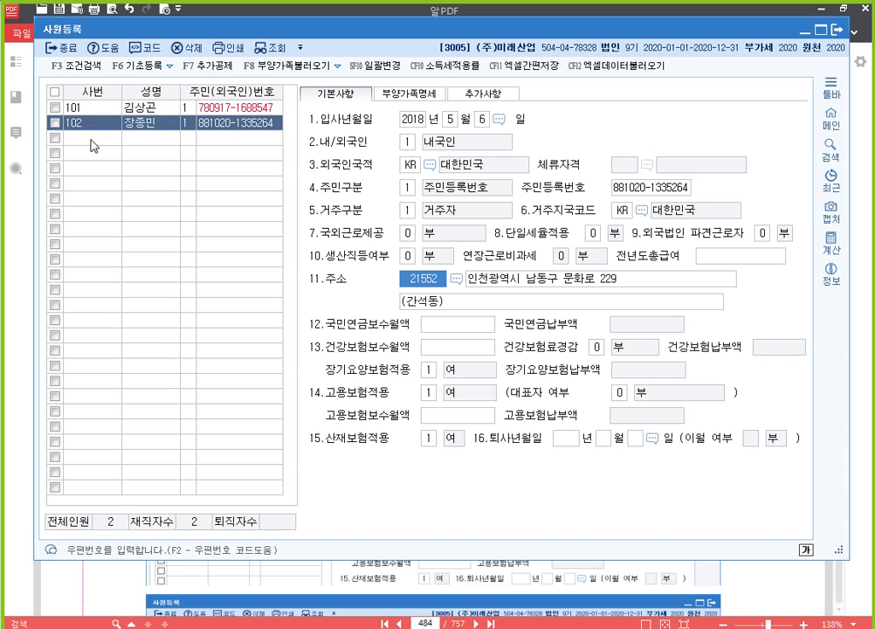
pyautogui.click(88, 139)
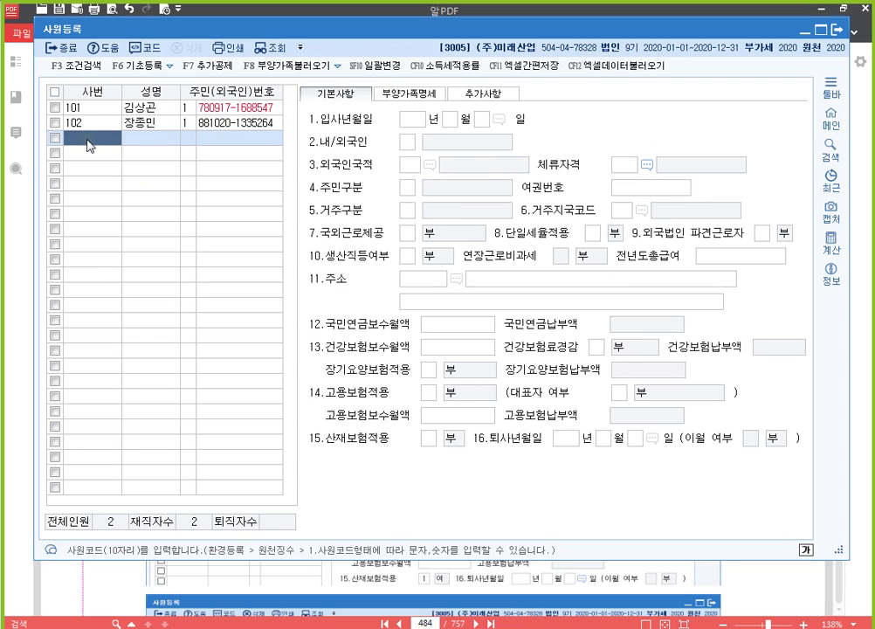
pyautogui.write('103')
pyautogui.press('Return')
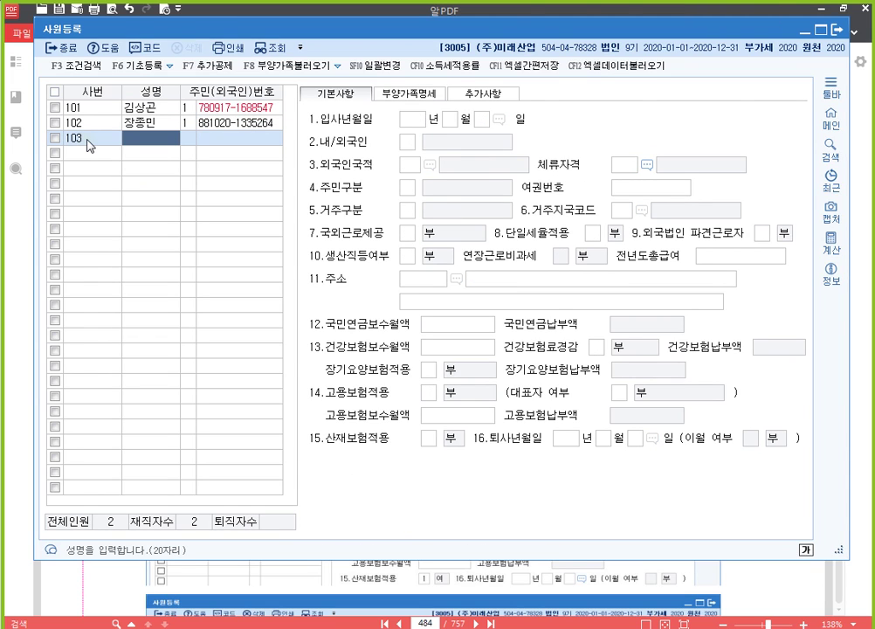
pyautogui.press('Return')
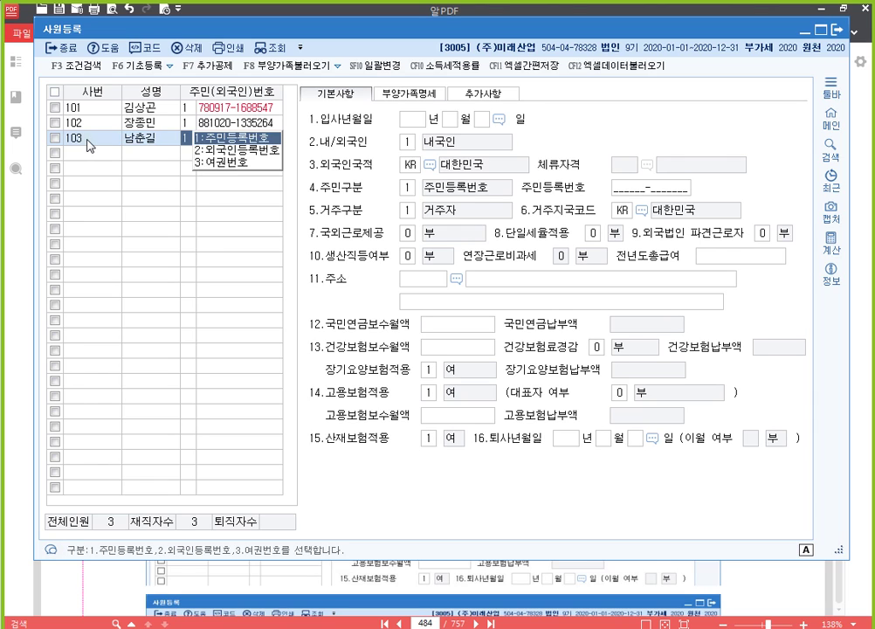
pyautogui.press('Return')
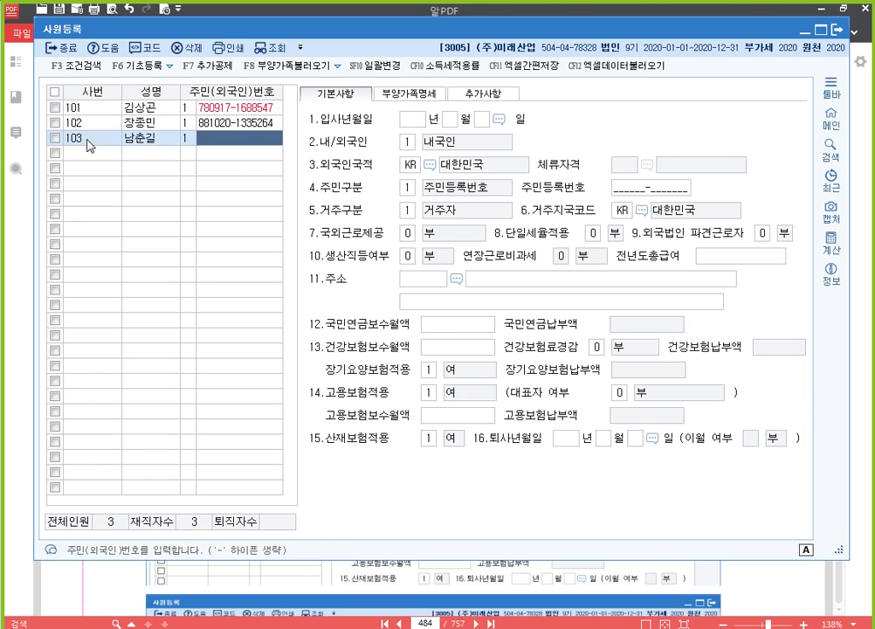
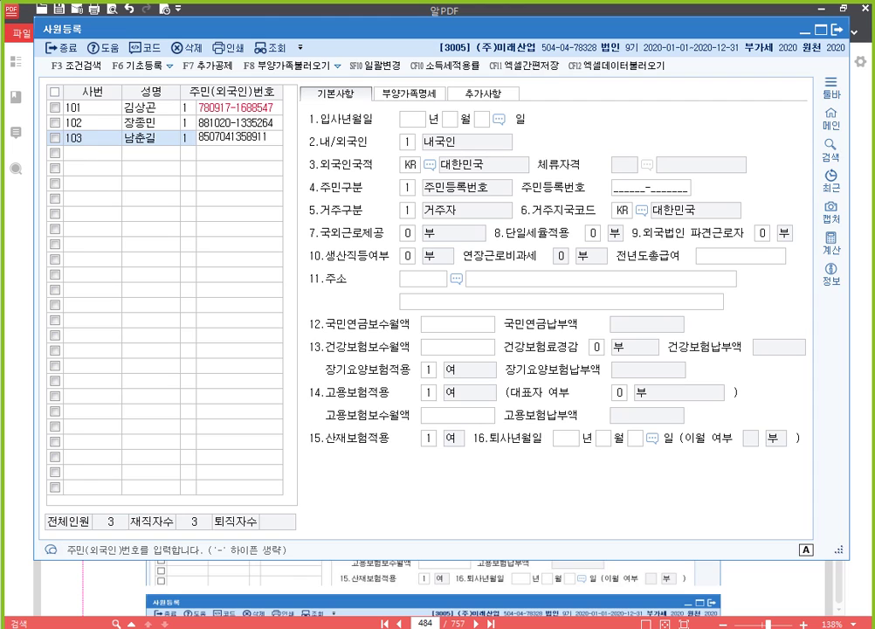
pyautogui.press('Return')
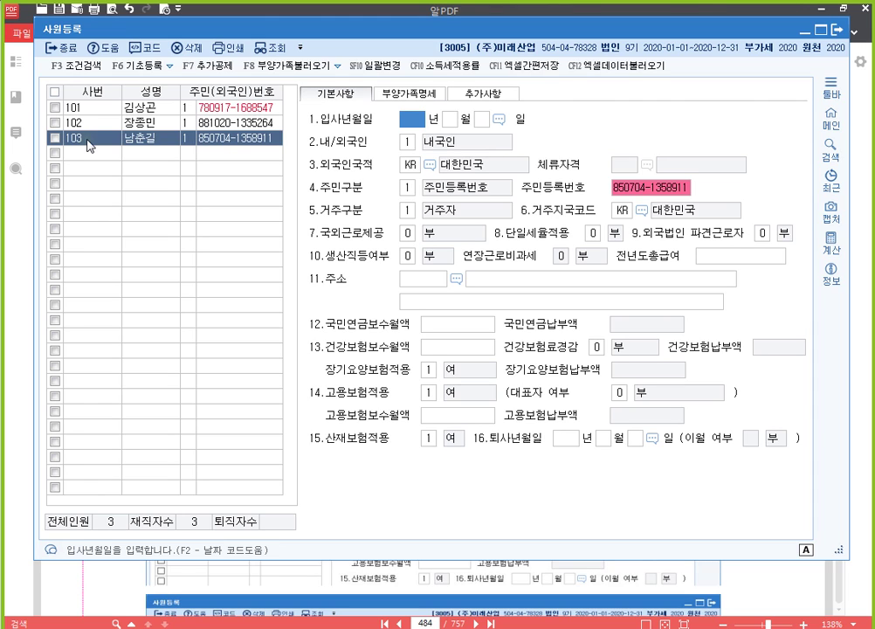
# Set employee 103's hire date to 2018-07-15 and 생산직등여부 to 1 여.
pyautogui.write('2018 년 ')
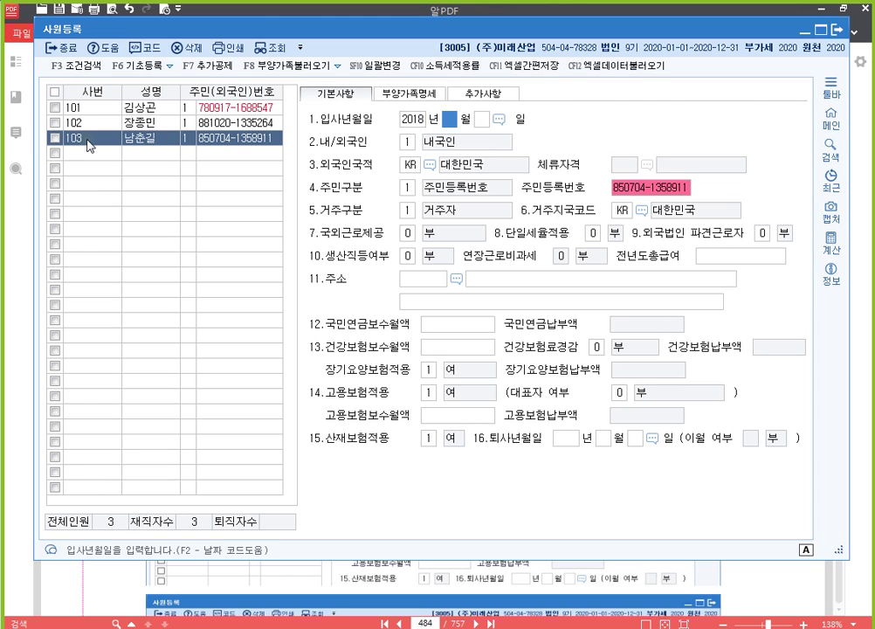
pyautogui.write('7')
pyautogui.press('Return')
pyautogui.write('15')
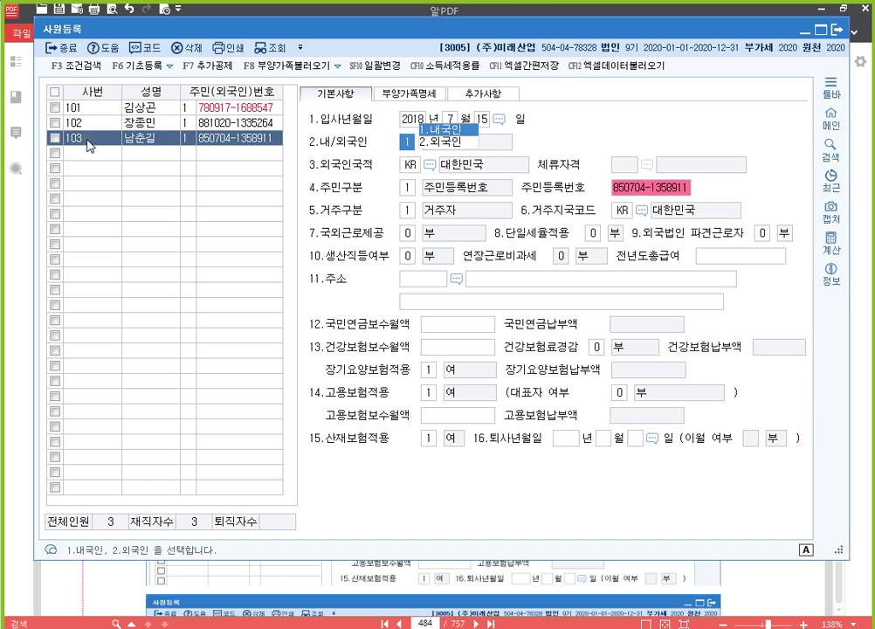
pyautogui.press('Return')
pyautogui.press('Return')
pyautogui.press('Return')
pyautogui.press('Return')
pyautogui.press('Return')
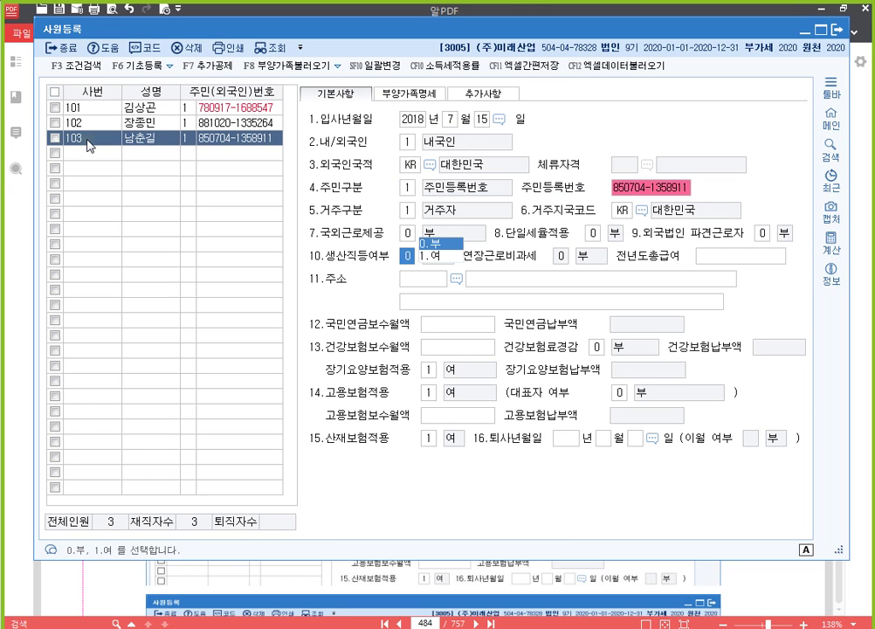
pyautogui.write('1')
pyautogui.press('Return')
pyautogui.press('Up')
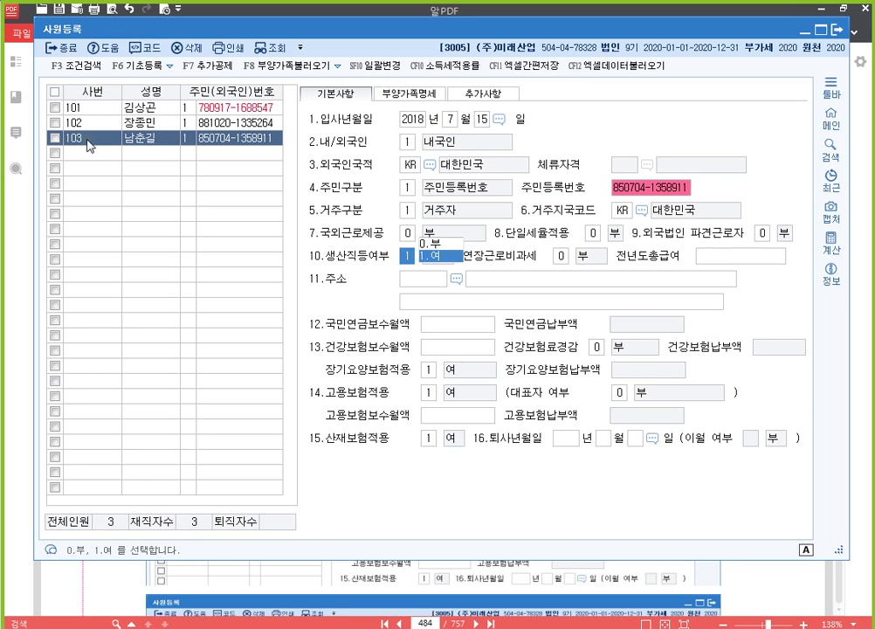
pyautogui.press('Up')
pyautogui.press('Return')
pyautogui.press('Return')
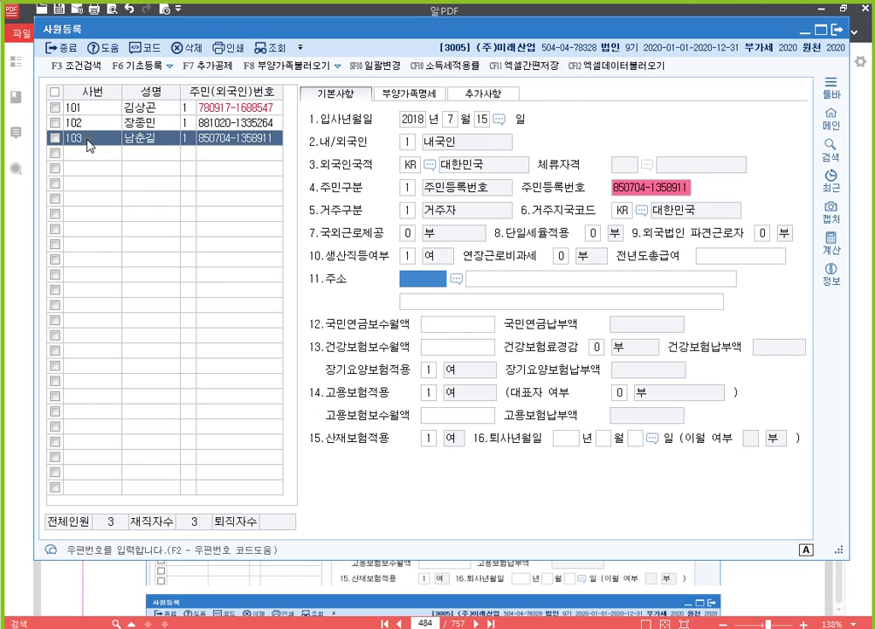
pyautogui.press('F2')
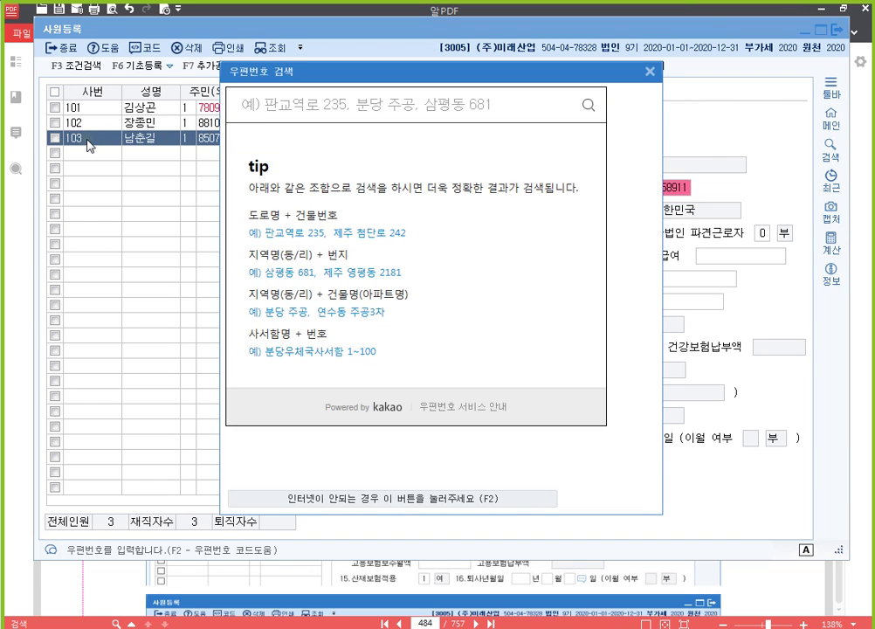
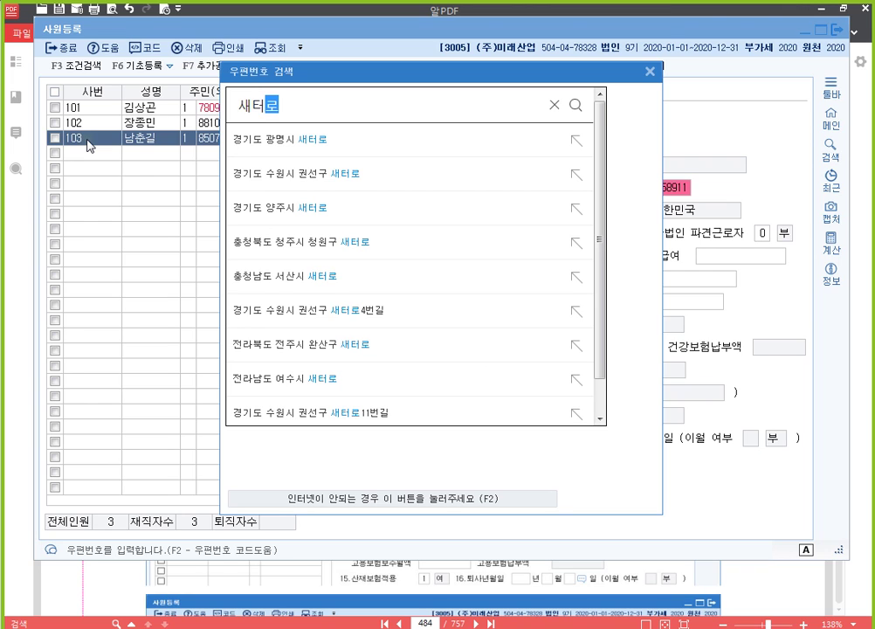
pyautogui.press('Return')
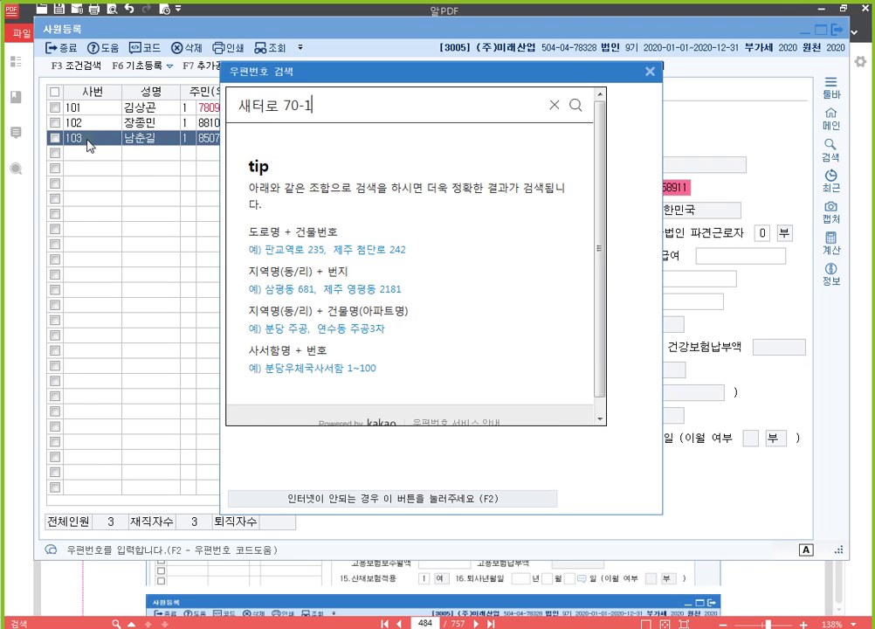
pyautogui.press('Return')
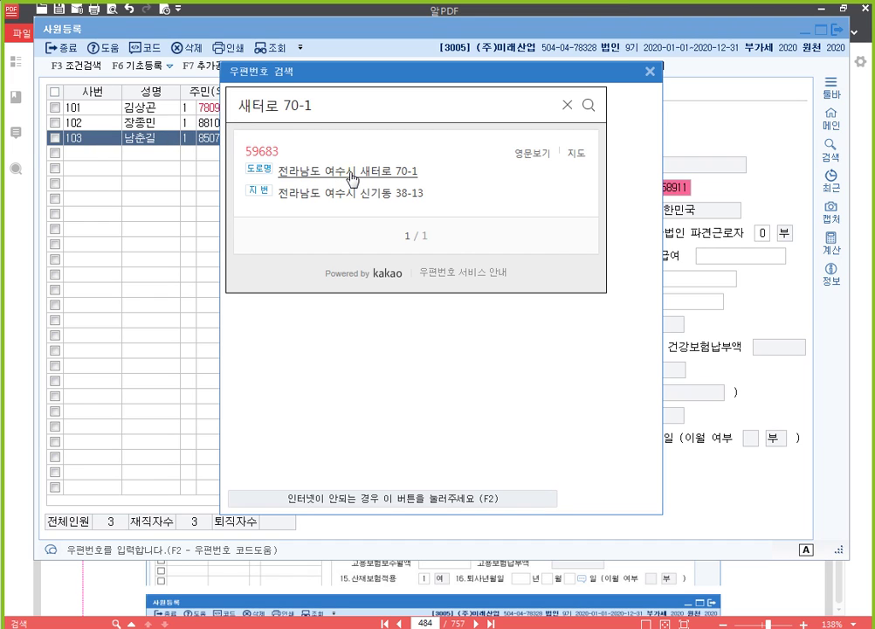
pyautogui.click(352, 178)
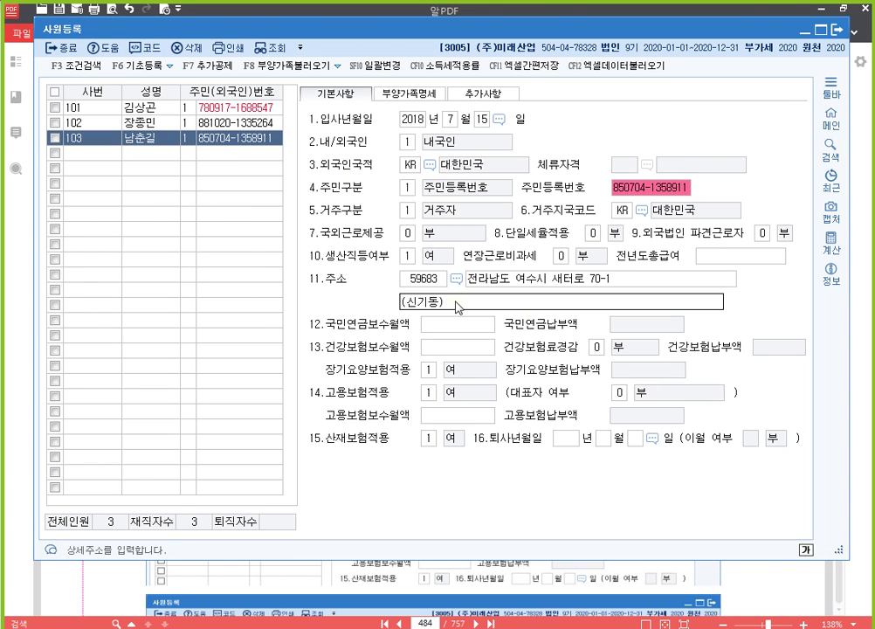
pyautogui.press('Return')
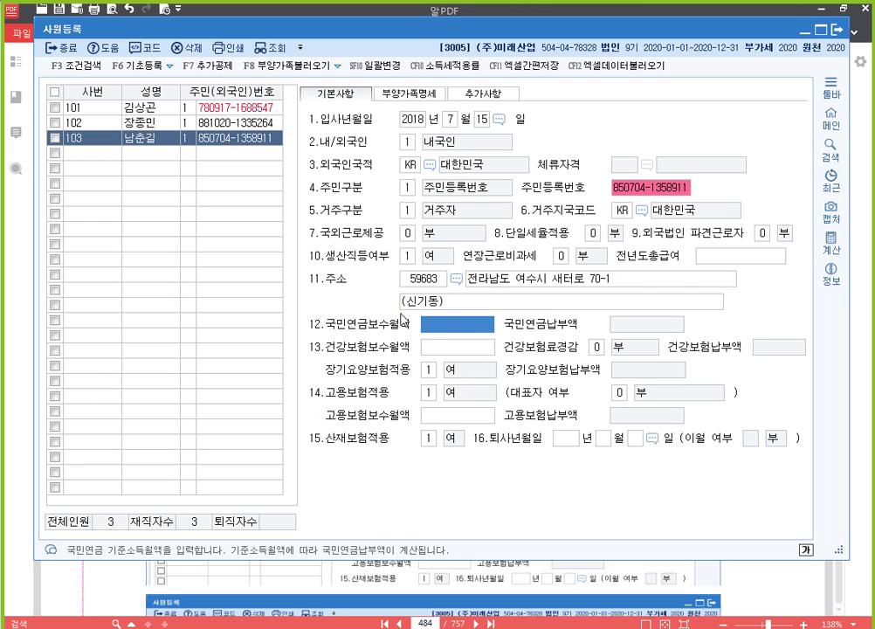
pyautogui.click(408, 93)
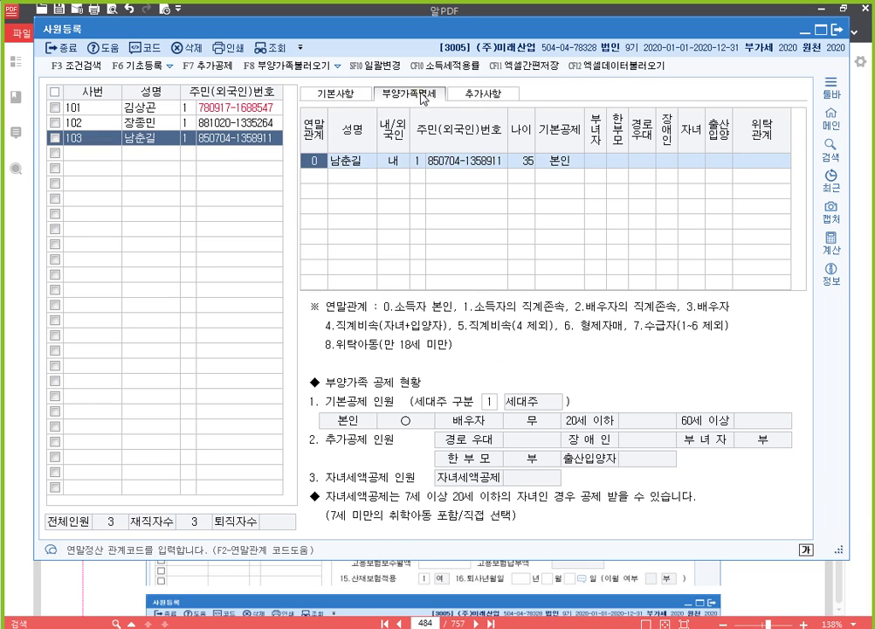
# Bring the exam PDF with employee 103's family table back to the front.
pyautogui.click(861, 402)
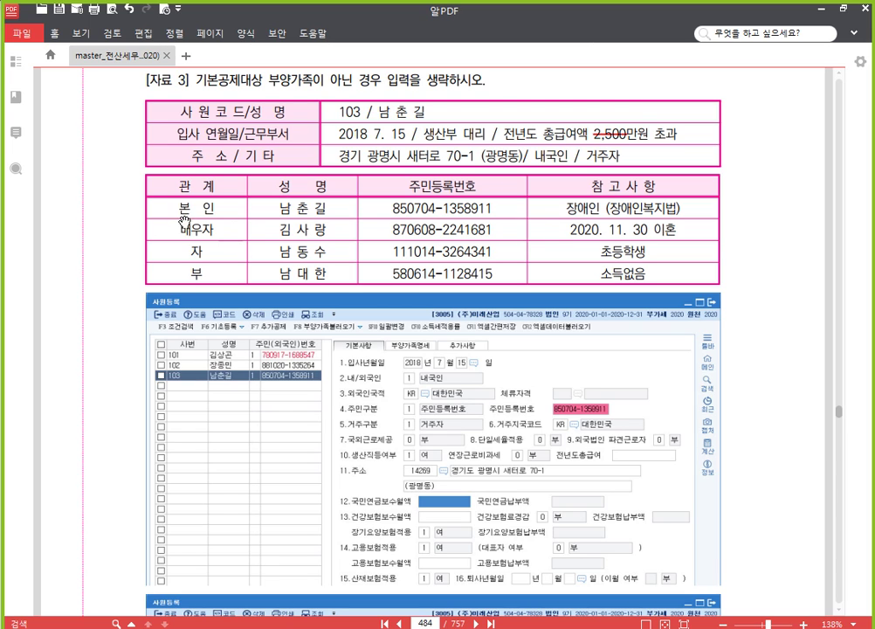
# Strike through the divorced 배우자 row in the PDF family table, then return to KcLep.
pyautogui.moveTo(179, 229); pyautogui.dragTo(679, 229)
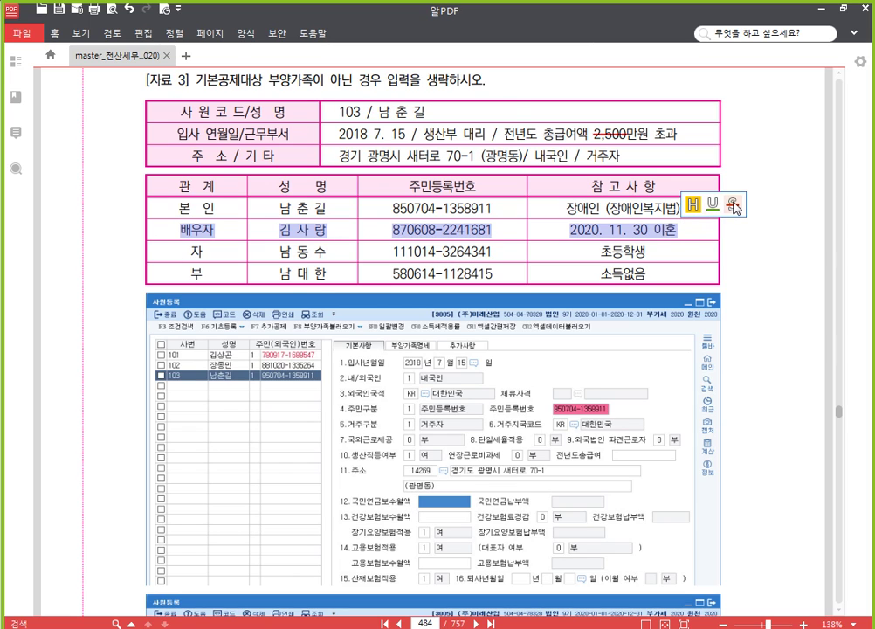
pyautogui.click(734, 204)
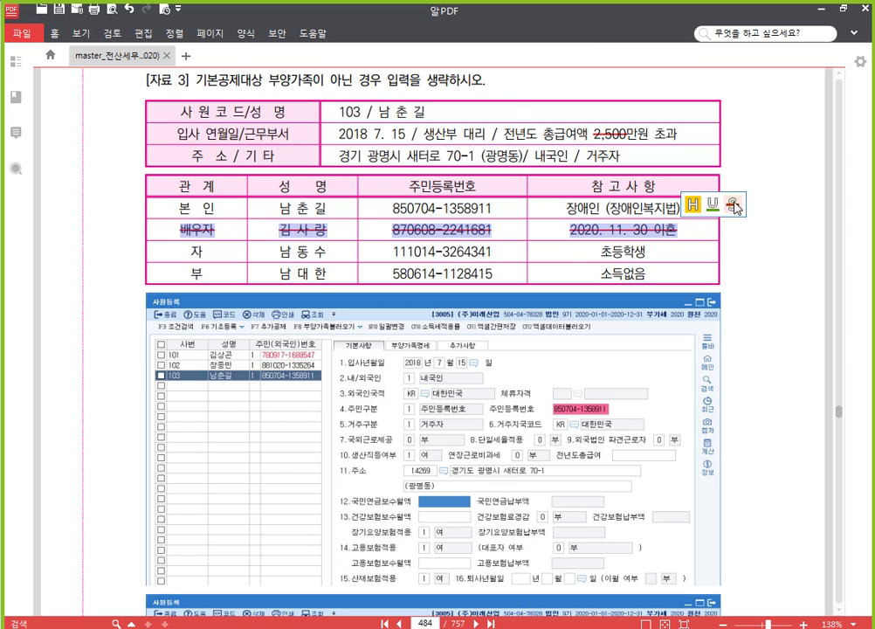
pyautogui.click(692, 229)
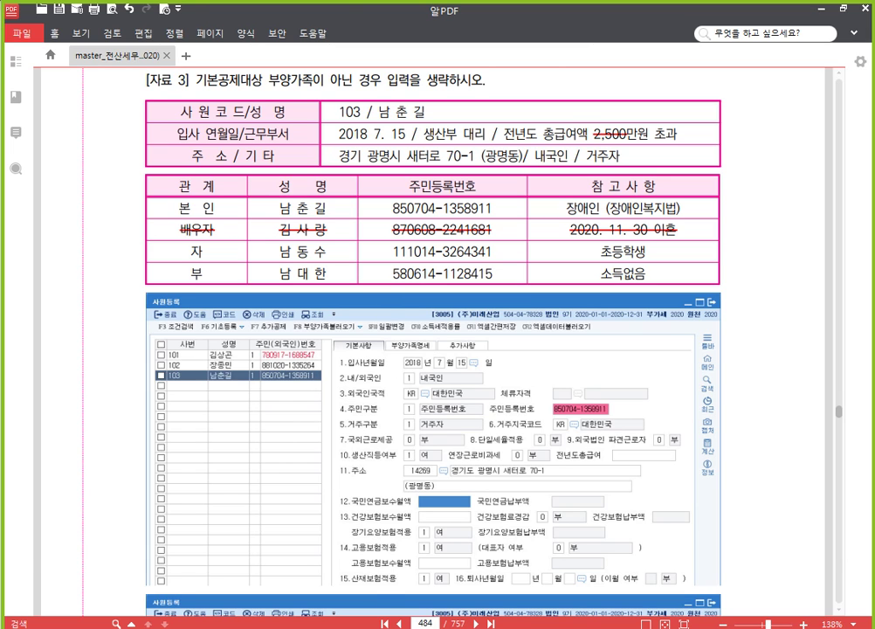
pyautogui.hotkey('alt', 'Tab')
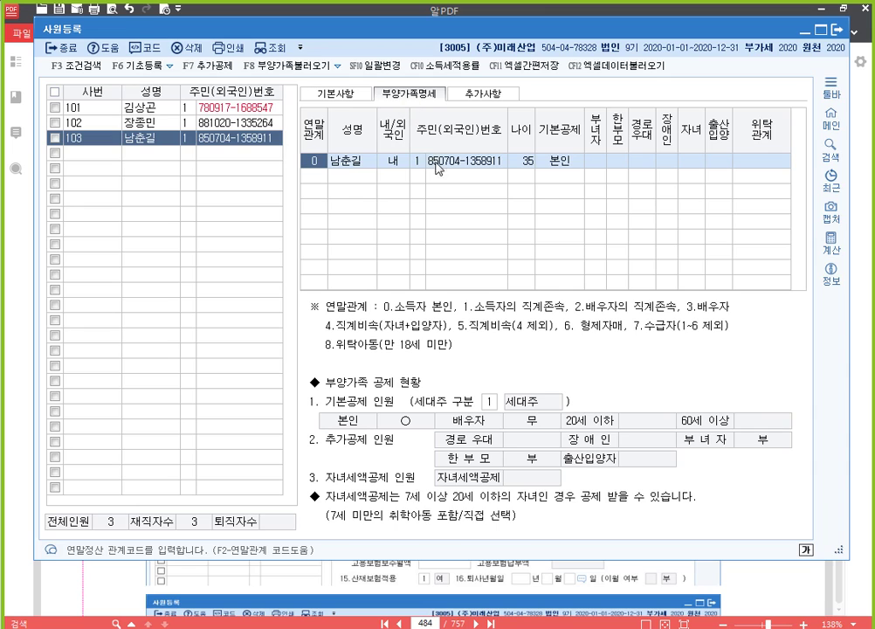
# Give employee 103 the 한부모 deduction and set the 본인 disability code to 1.
pyautogui.click(620, 163)
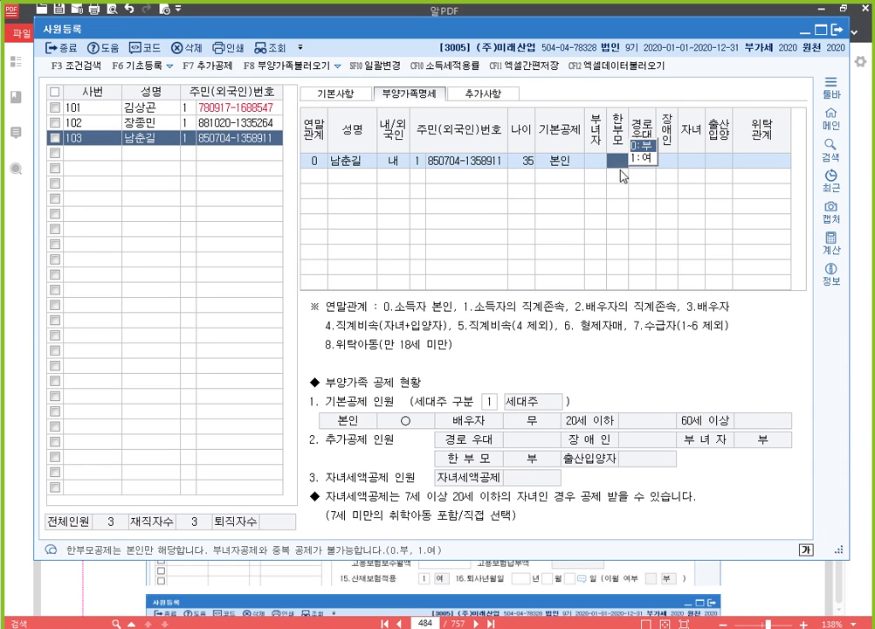
pyautogui.press('1')
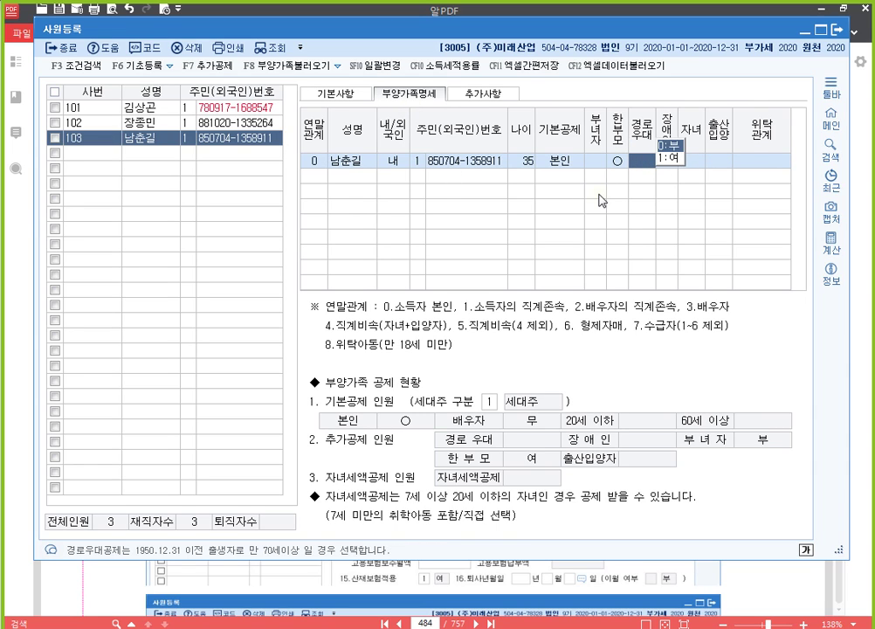
pyautogui.press('Return')
pyautogui.press('1')
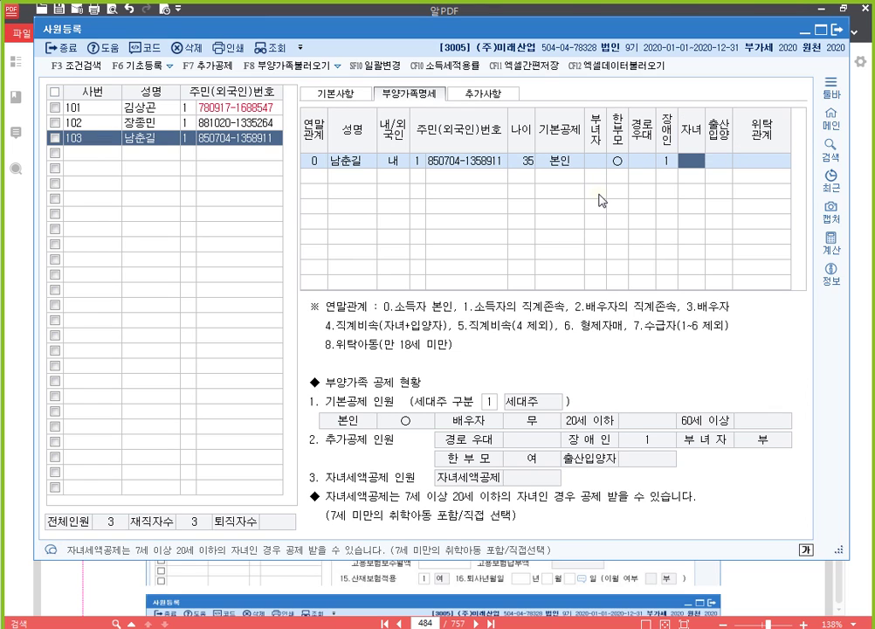
pyautogui.press('Return')
pyautogui.press('Return')
pyautogui.press('Return')
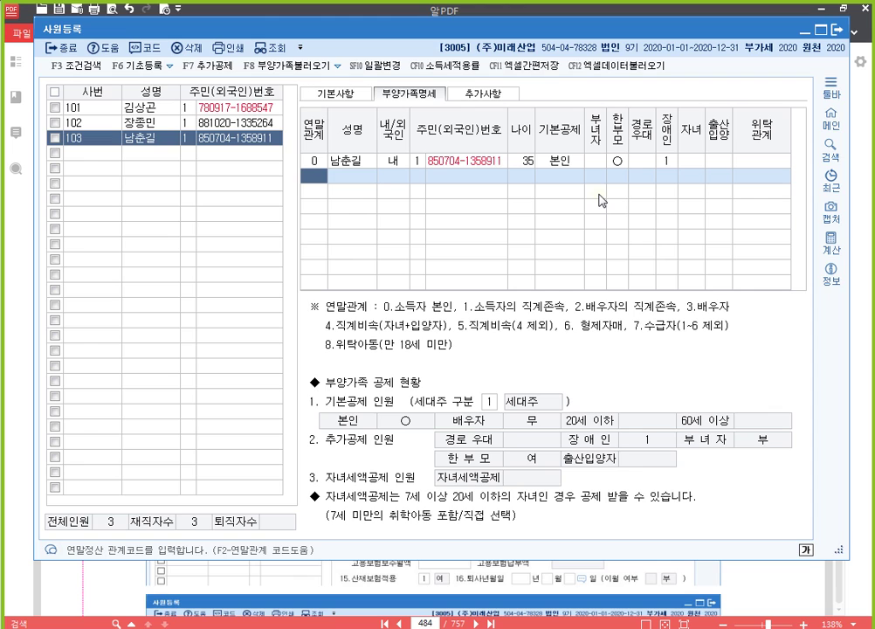
# Add the son (관계 4) with his name and resident number under the 20세이하 deduction.
pyautogui.write('4')
pyautogui.press('Return')
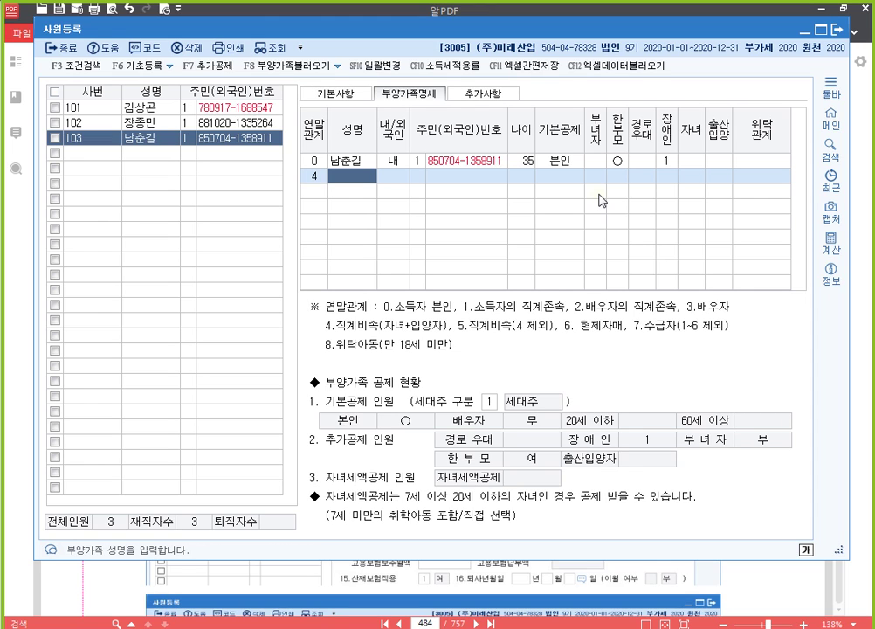
pyautogui.press('Return')
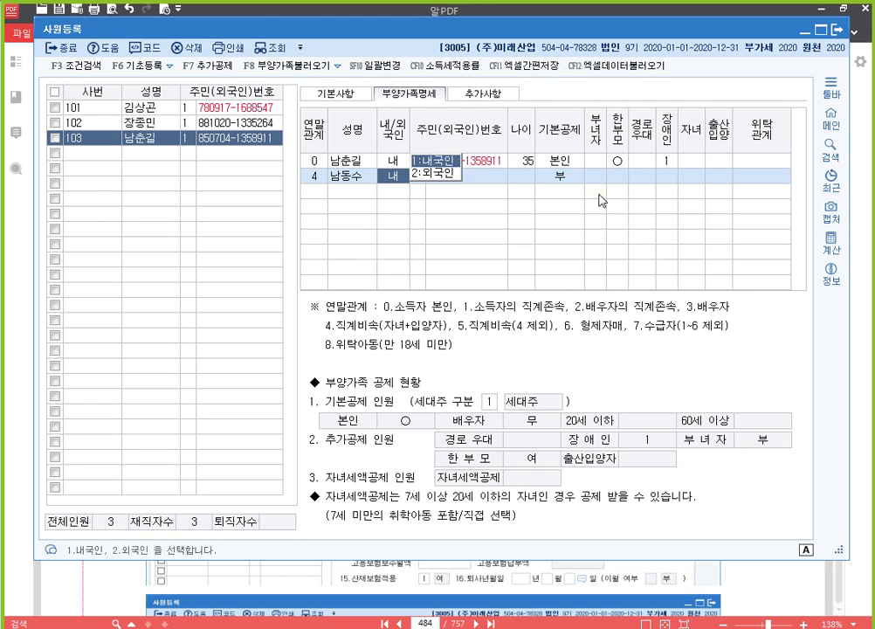
pyautogui.press('Return')
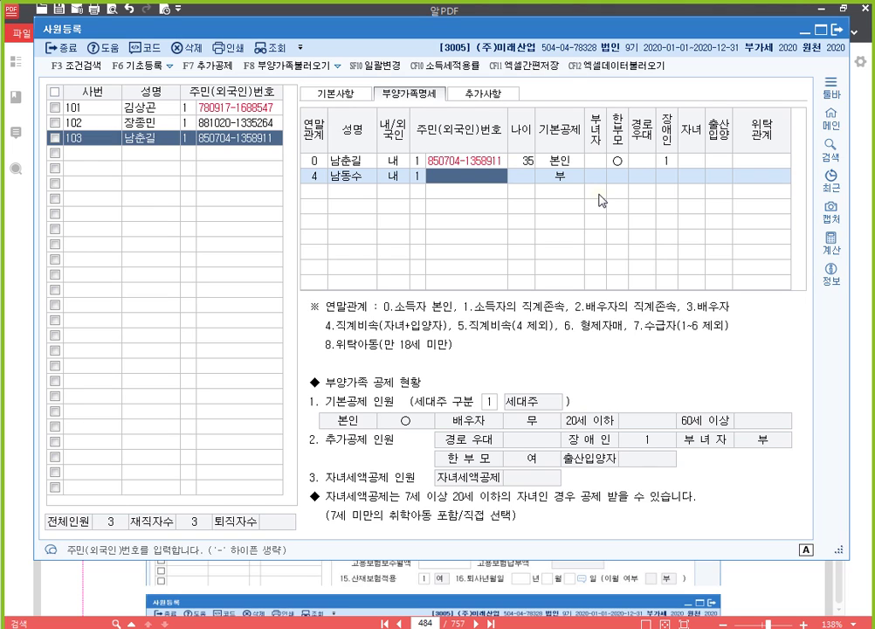
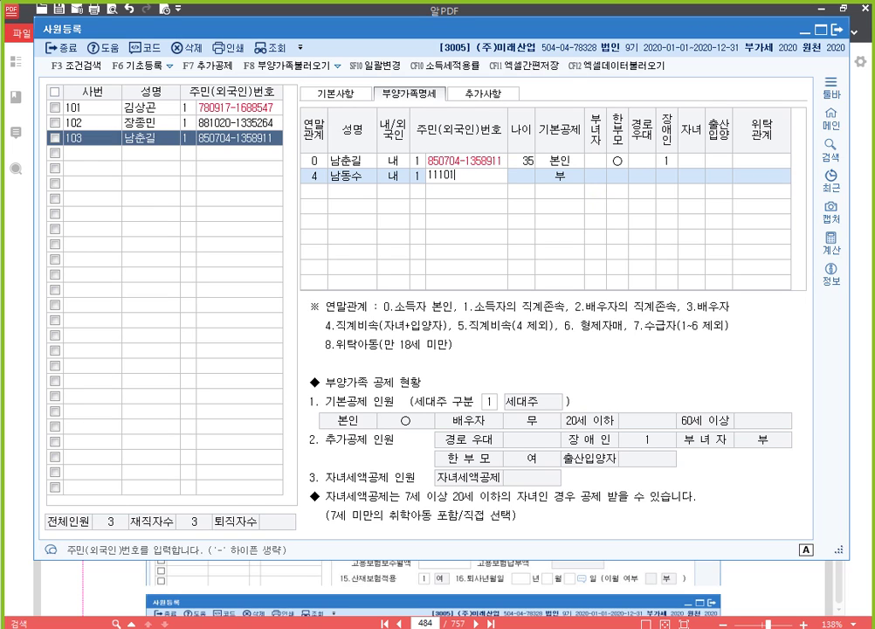
pyautogui.press('Return')
pyautogui.press('Return')
pyautogui.press('Return')
pyautogui.press('Return')
pyautogui.press('Return')
pyautogui.press('Return')
pyautogui.press('Return')
pyautogui.press('Return')
pyautogui.press('Return')
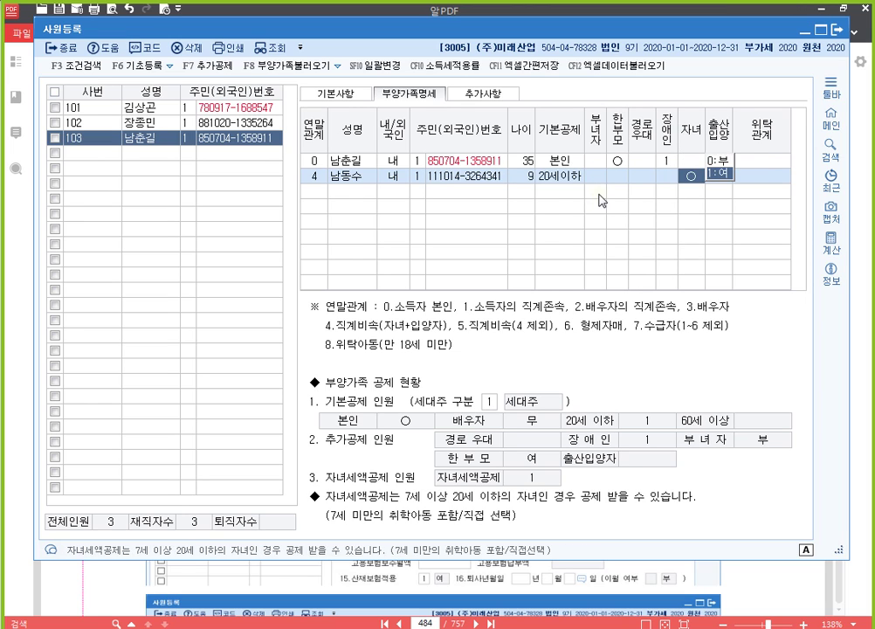
pyautogui.write('1')
pyautogui.press('Return')
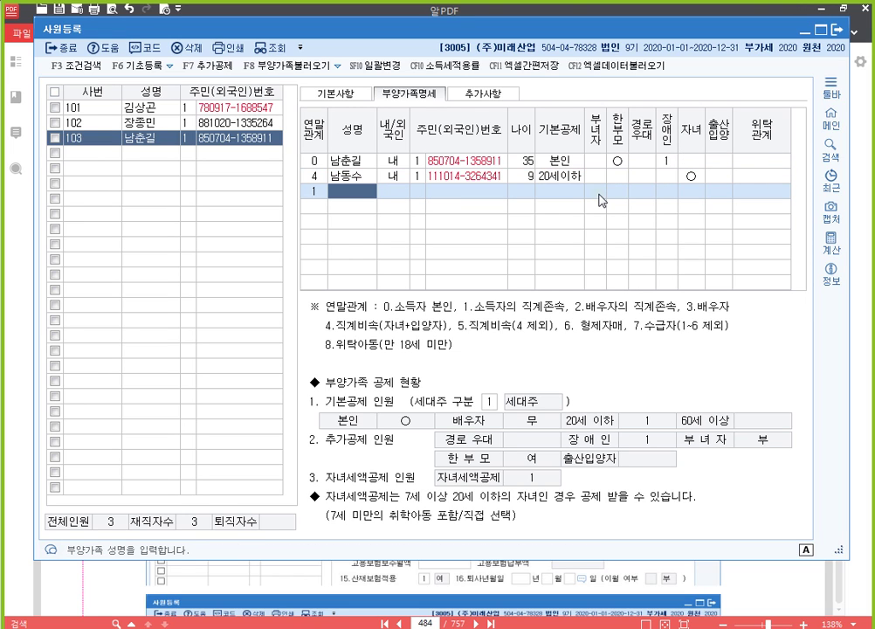
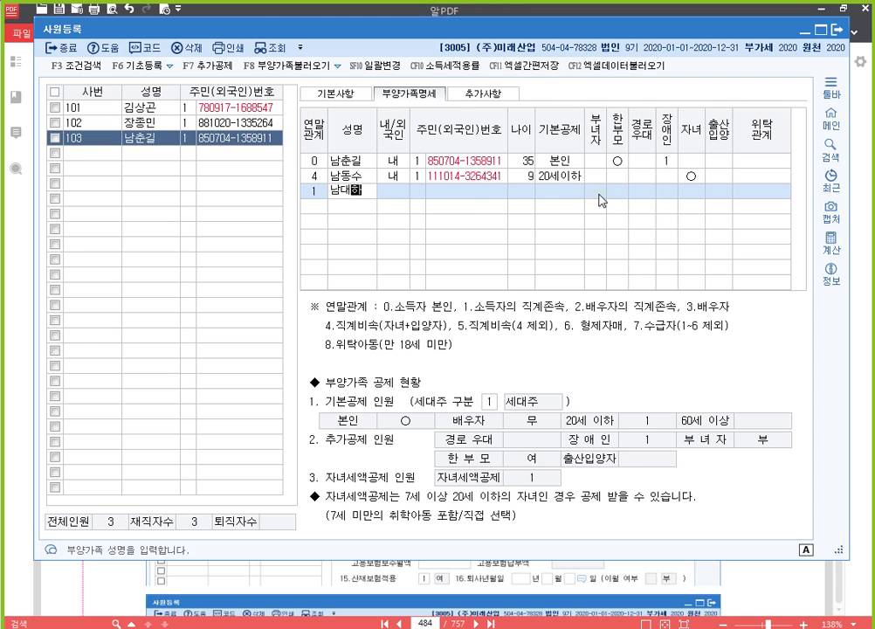
# Add the father (관계 1) with his name and resident number under the 60세이상 deduction.
pyautogui.press('Return')
pyautogui.press('Return')
pyautogui.press('Return')
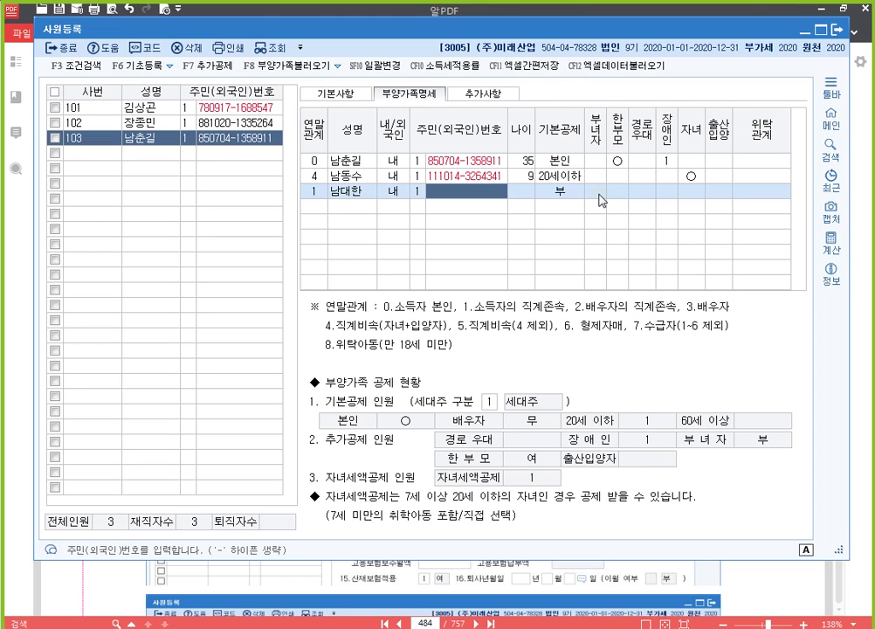
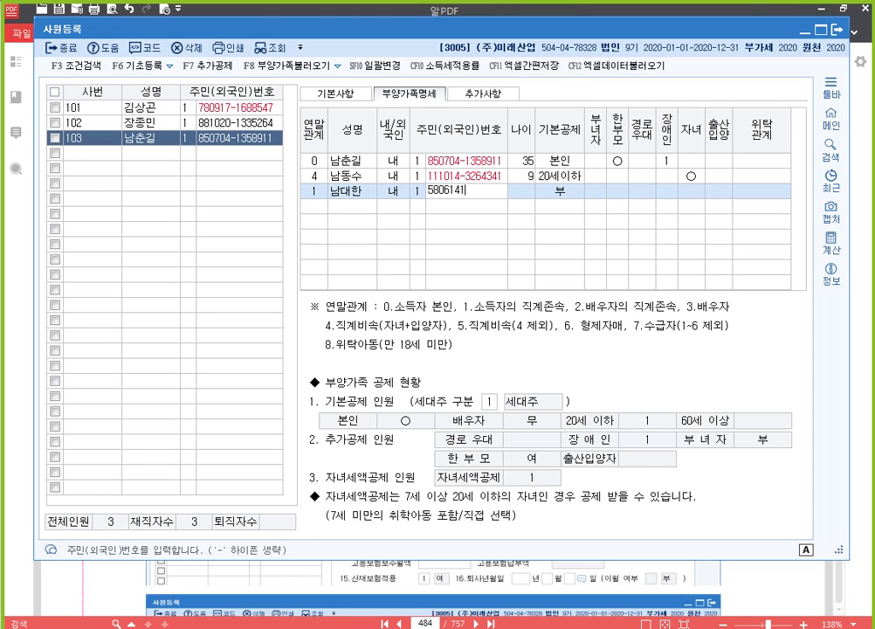
pyautogui.press('Return')
pyautogui.press('Return')
pyautogui.press('Return')
pyautogui.press('Return')
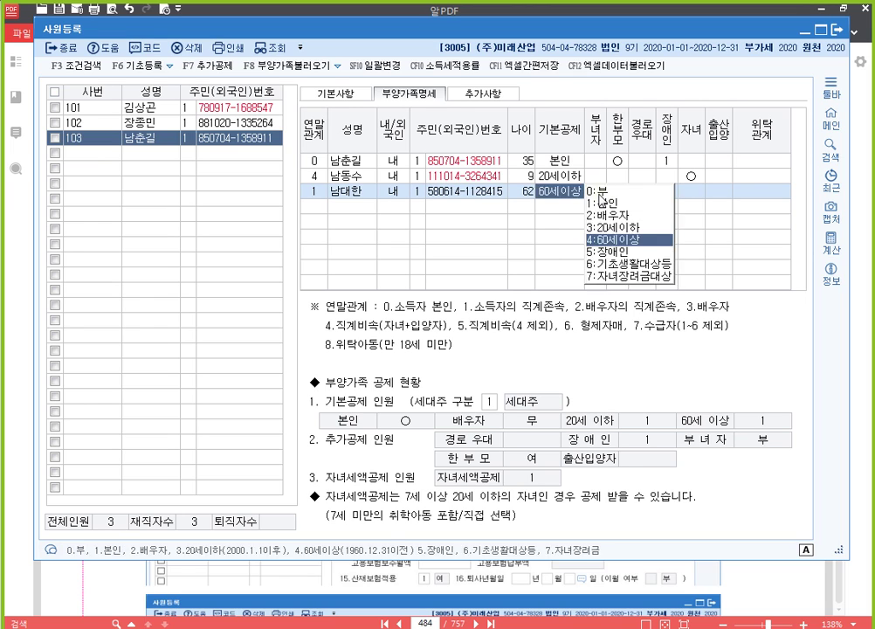
pyautogui.press('Return')
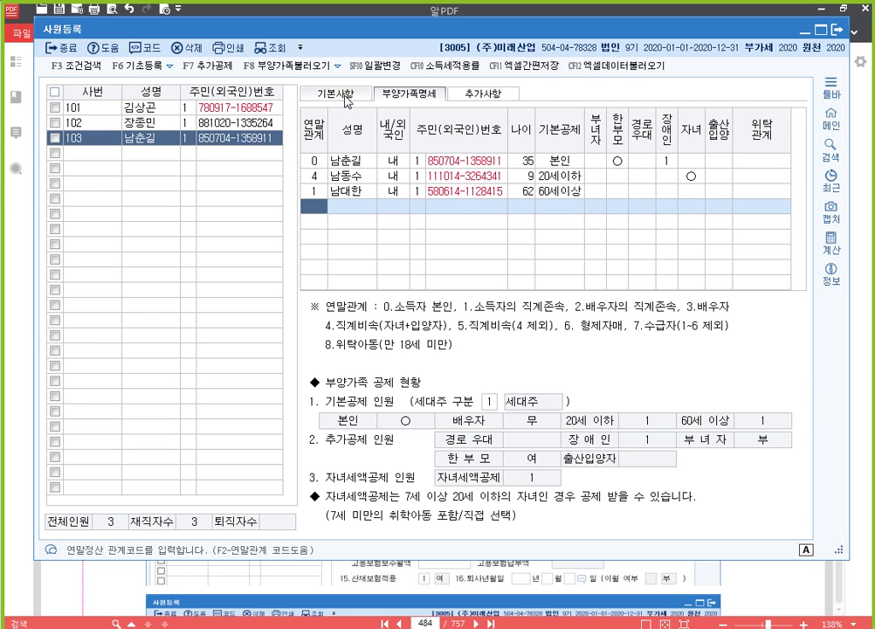
# Review employee 103's 기본사항 tab, then bring the 알PDF exercise file forward.
pyautogui.click(348, 98)
pyautogui.click(410, 96)
pyautogui.click(340, 98)
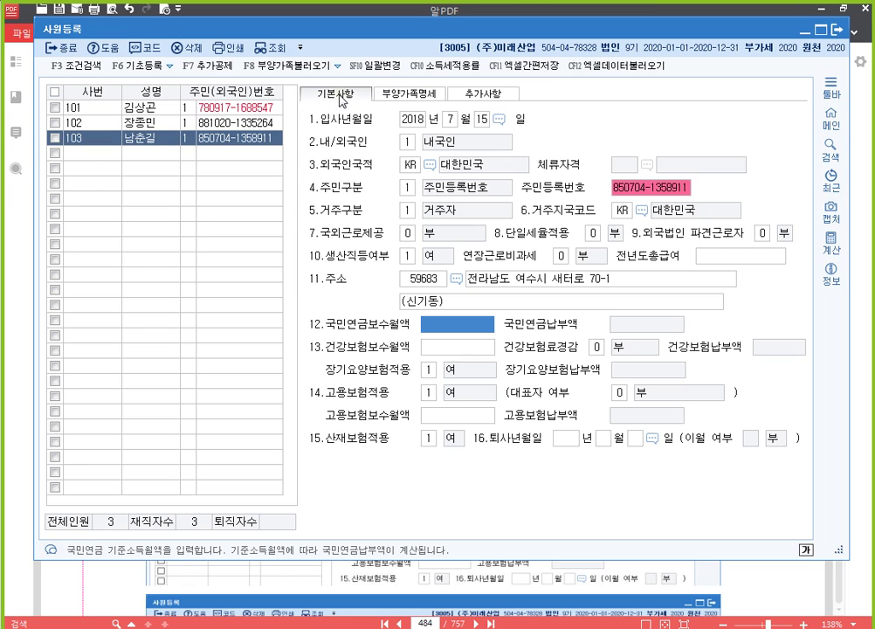
pyautogui.click(446, 13)
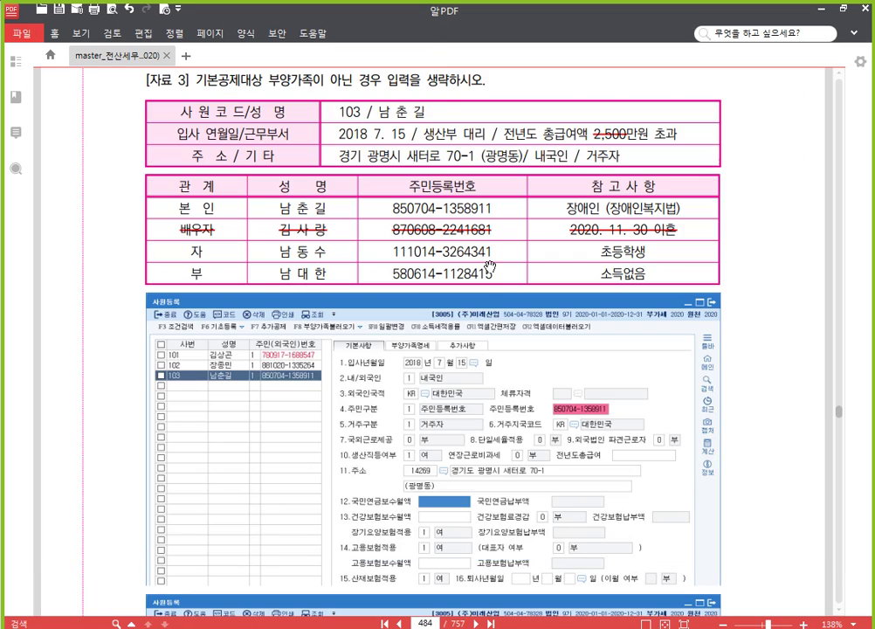
# Scroll the PDF to [자료 4] on page 485, then select the empty row below 103 in 사원등록.
pyautogui.scroll(-10, 489, 314)
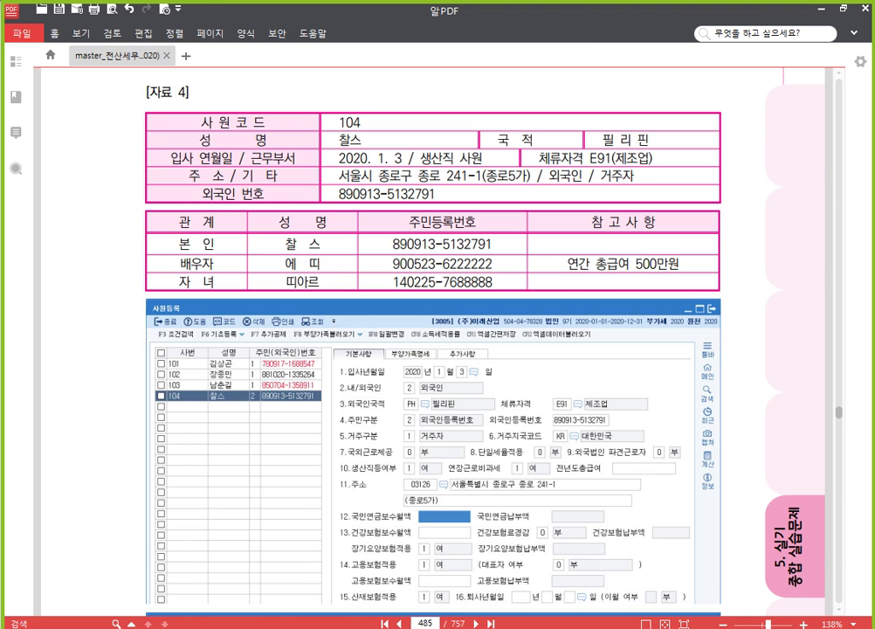
pyautogui.hotkey('alt', 'Tab')
pyautogui.click(100, 155)
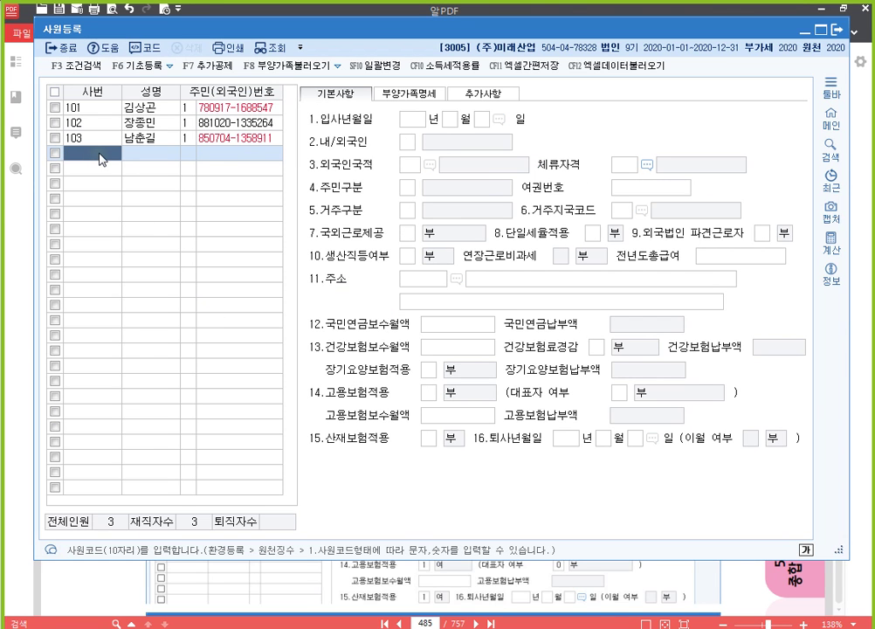
# Create employee code 104 with the employee's name and foreigner registration number.
pyautogui.hotkey('alt', 'Tab')
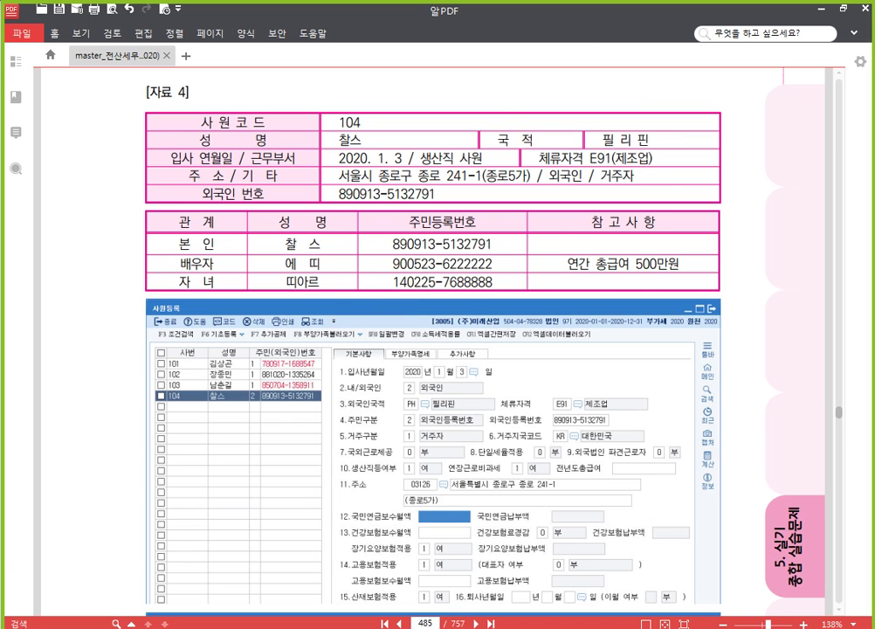
pyautogui.hotkey('alt', 'Tab')
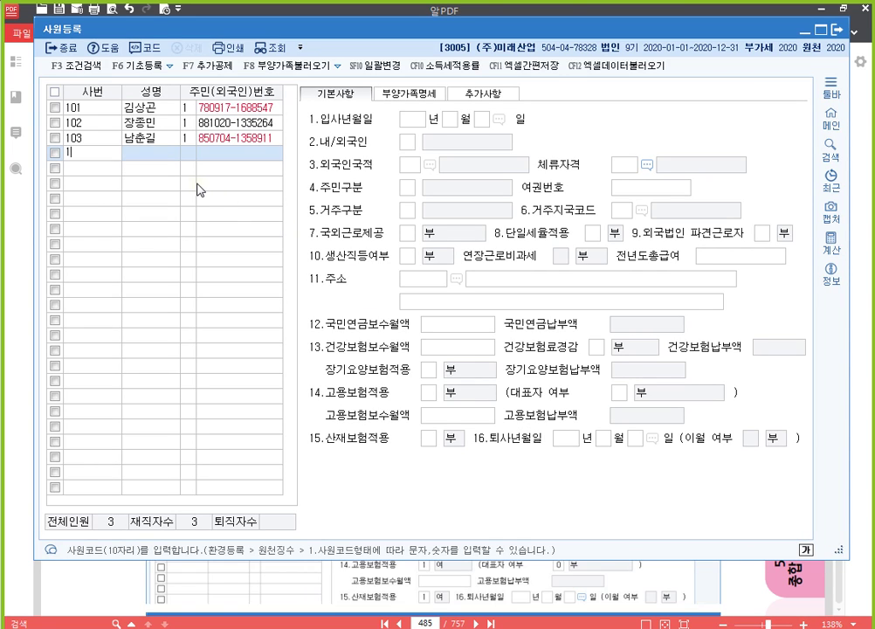
pyautogui.write('104')
pyautogui.press('Return')
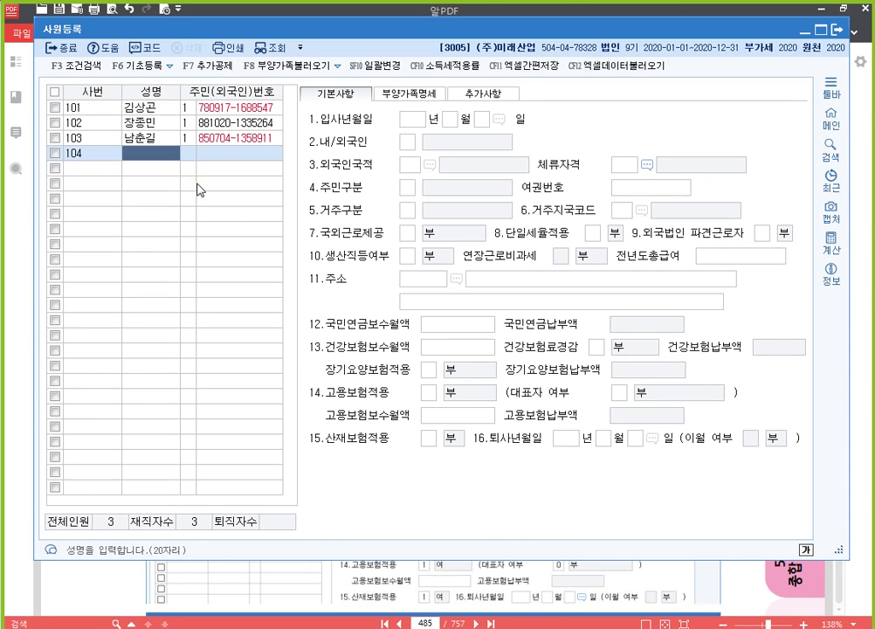
pyautogui.write('찰스')
pyautogui.press('Return')
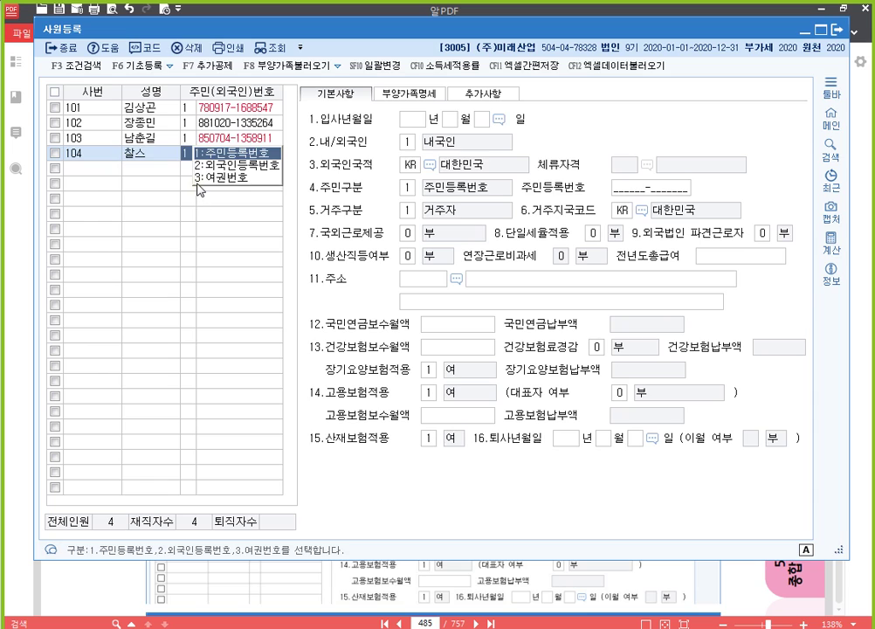
pyautogui.write('2')
pyautogui.press('Return')
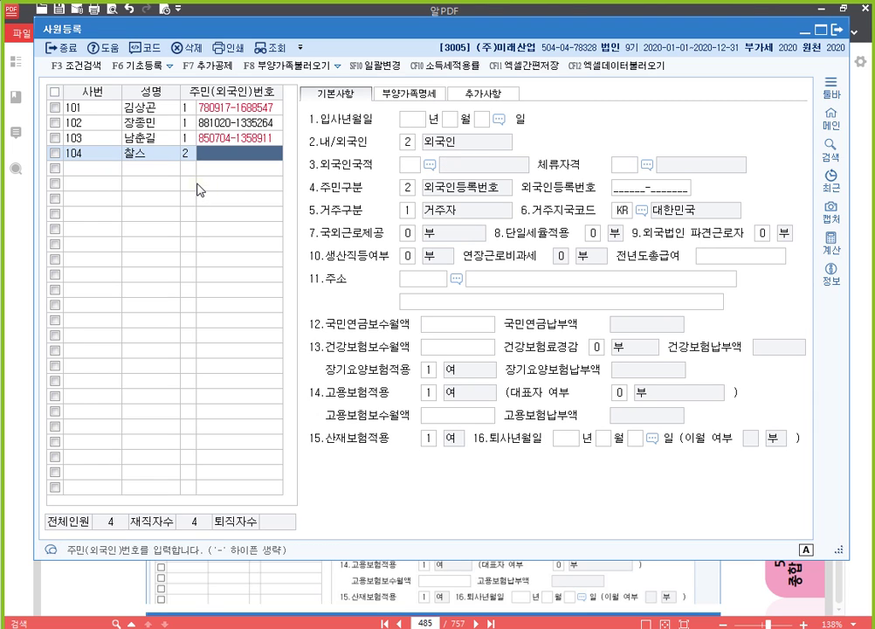
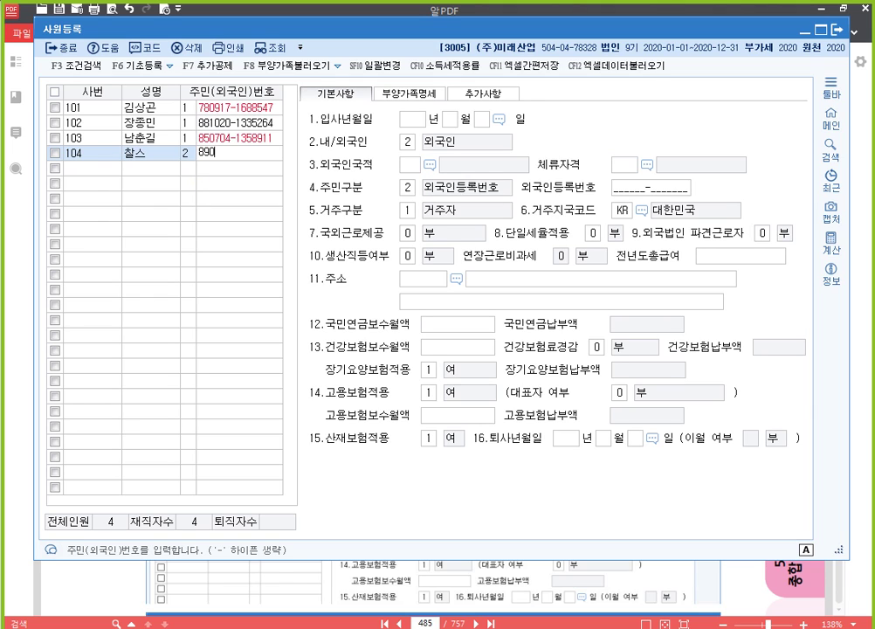
pyautogui.press('Return')
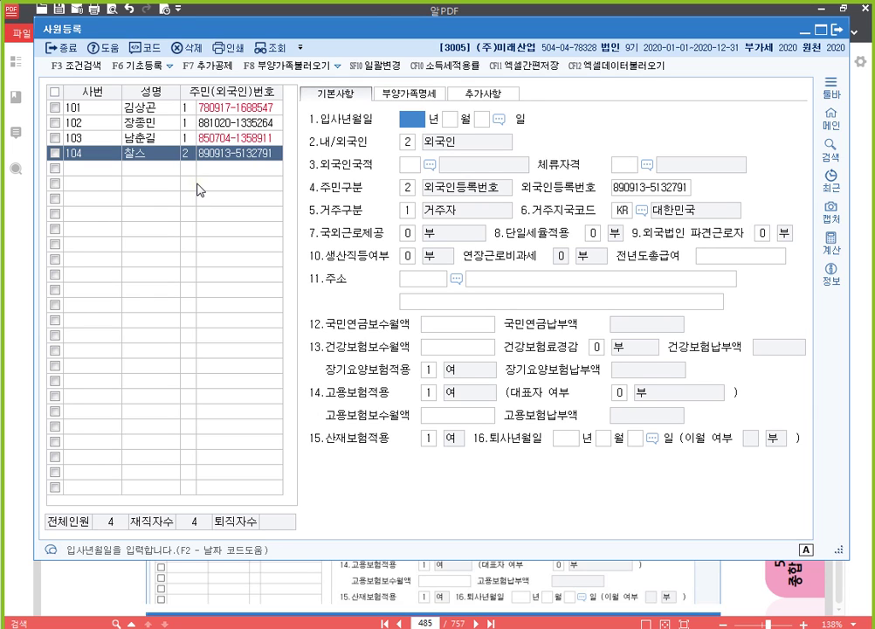
# Enter the hire date 2020-01-03 and keep the foreigner status.
pyautogui.write('2020')
pyautogui.press('Return')
pyautogui.write('1')
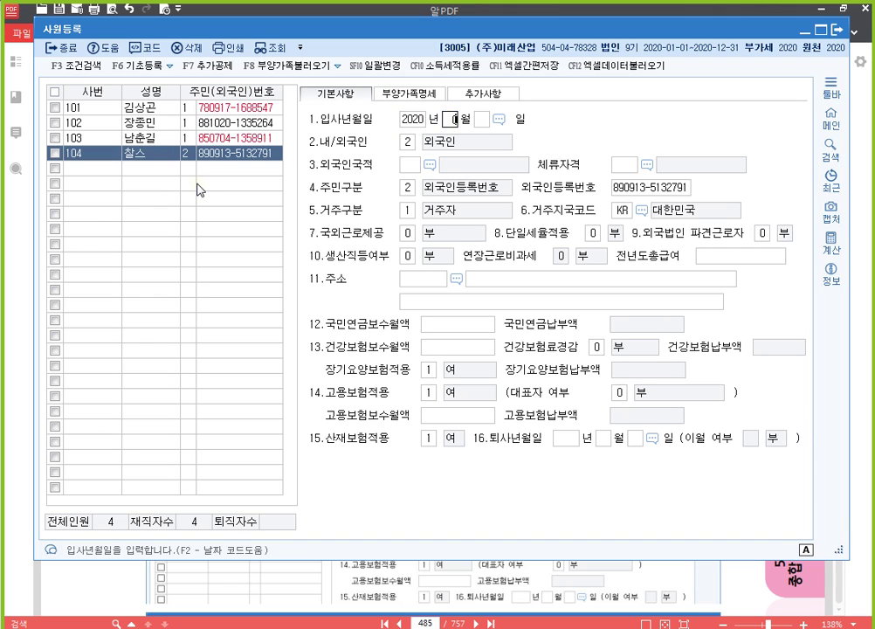
pyautogui.press('Return')
pyautogui.write('3')
pyautogui.press('Return')
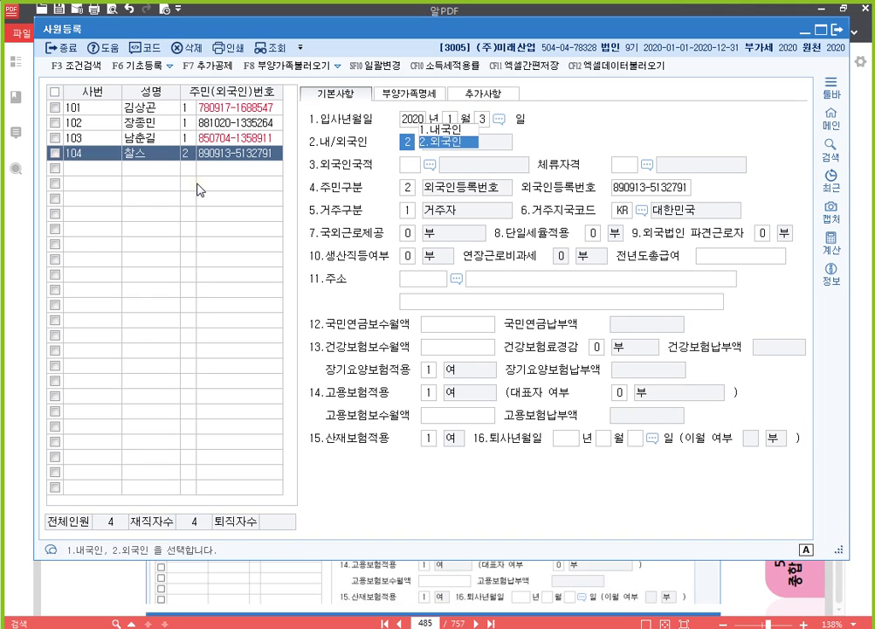
pyautogui.press('Return')
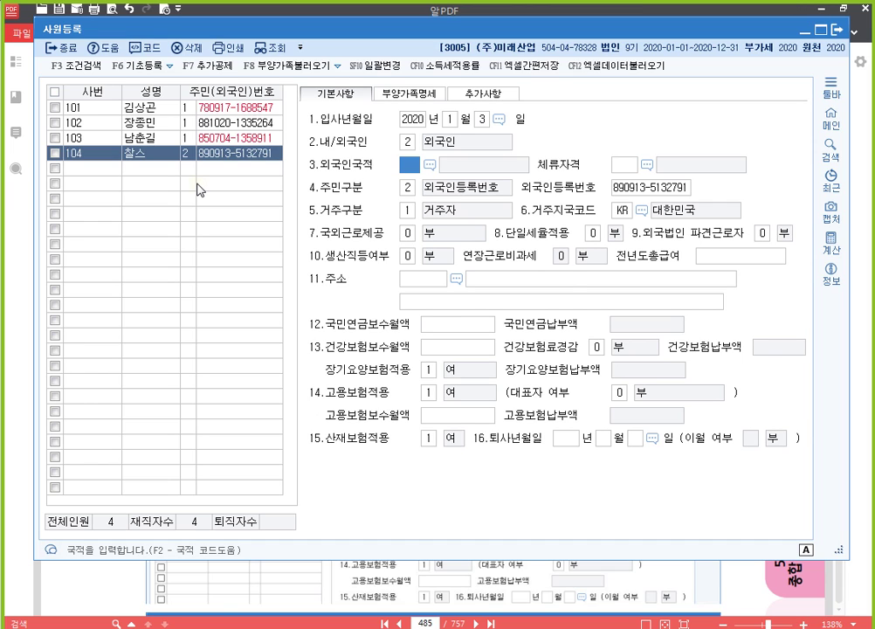
# Set nationality to PH 필리핀 and residence status to E91 제조업.
pyautogui.press('F2')
pyautogui.write('필')
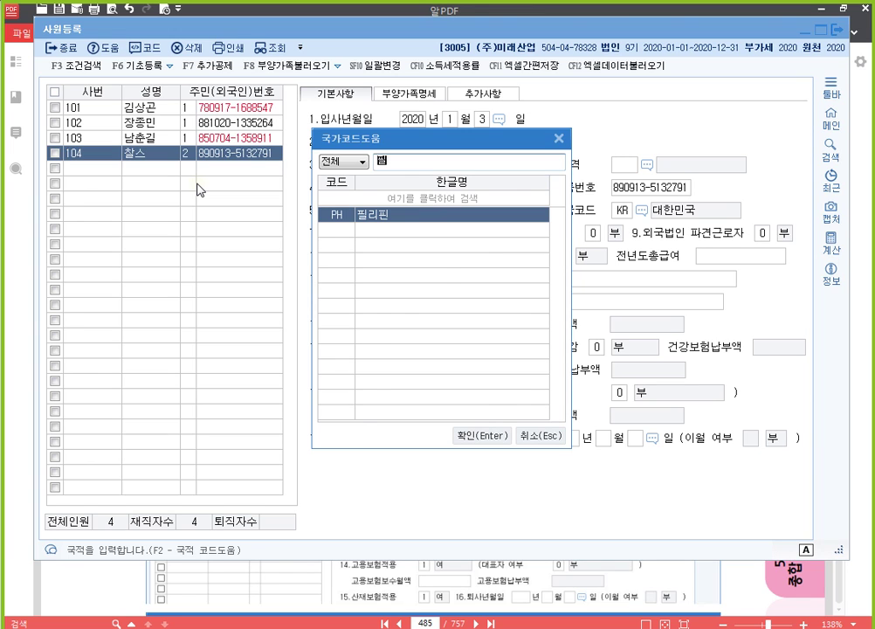
pyautogui.press('Return')
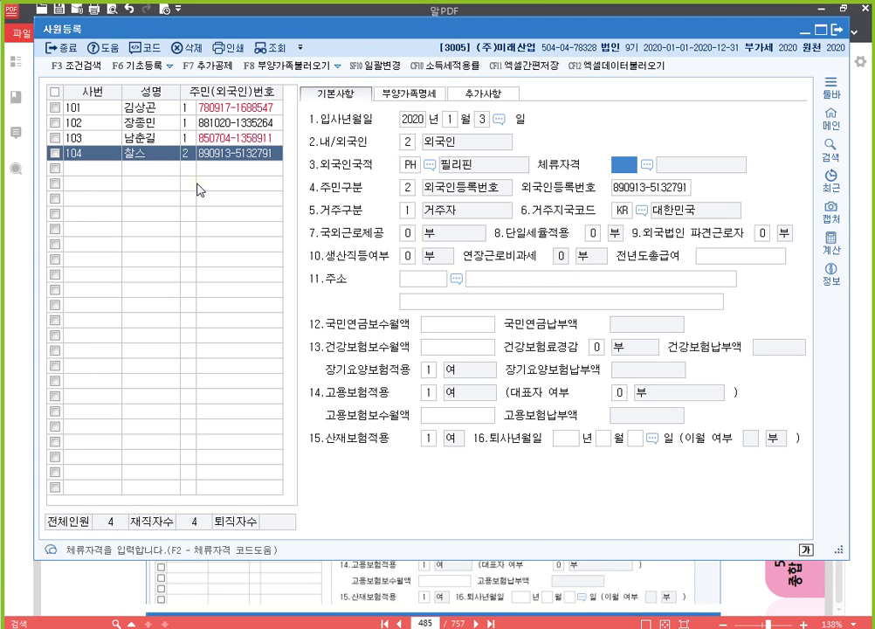
pyautogui.press('F2')
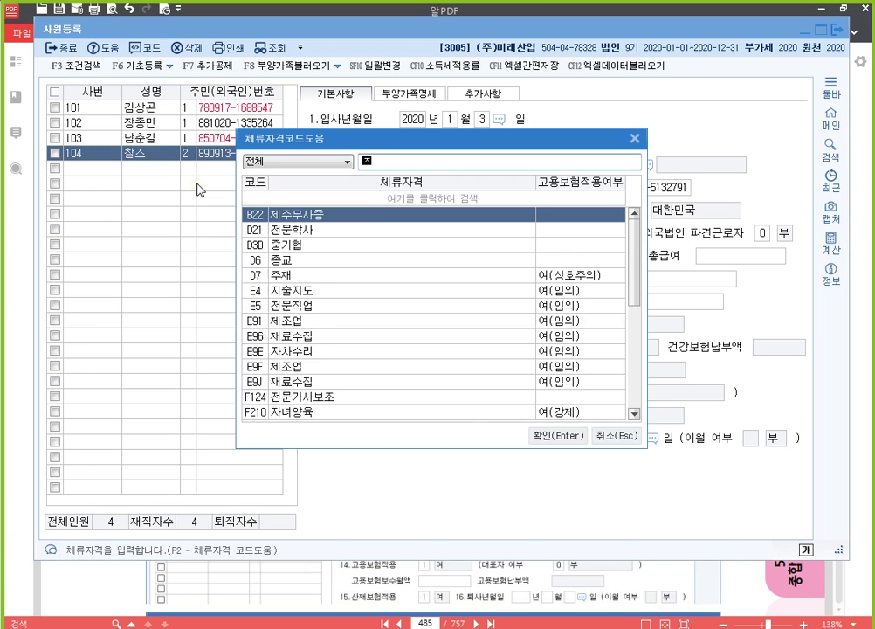
pyautogui.write('제조')
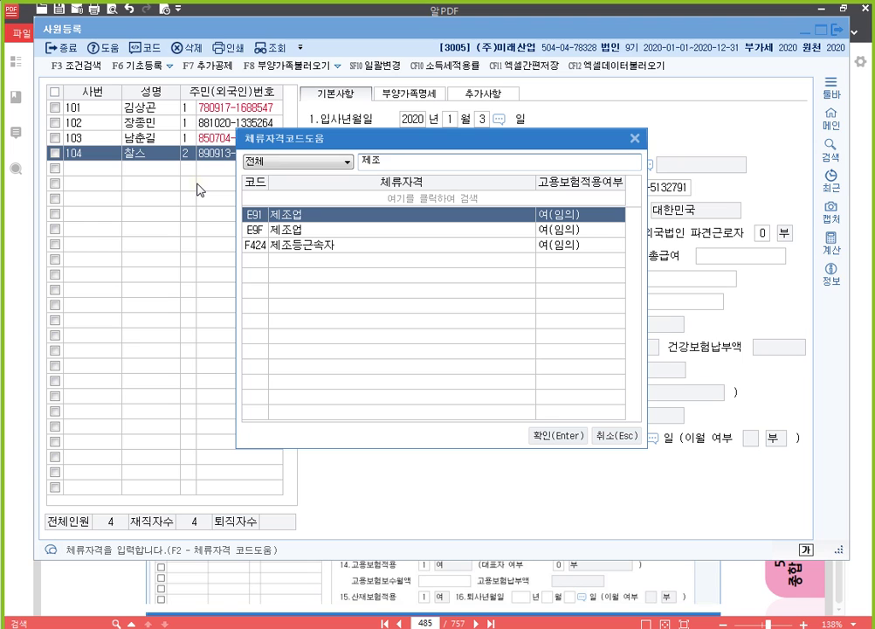
pyautogui.press('Return')
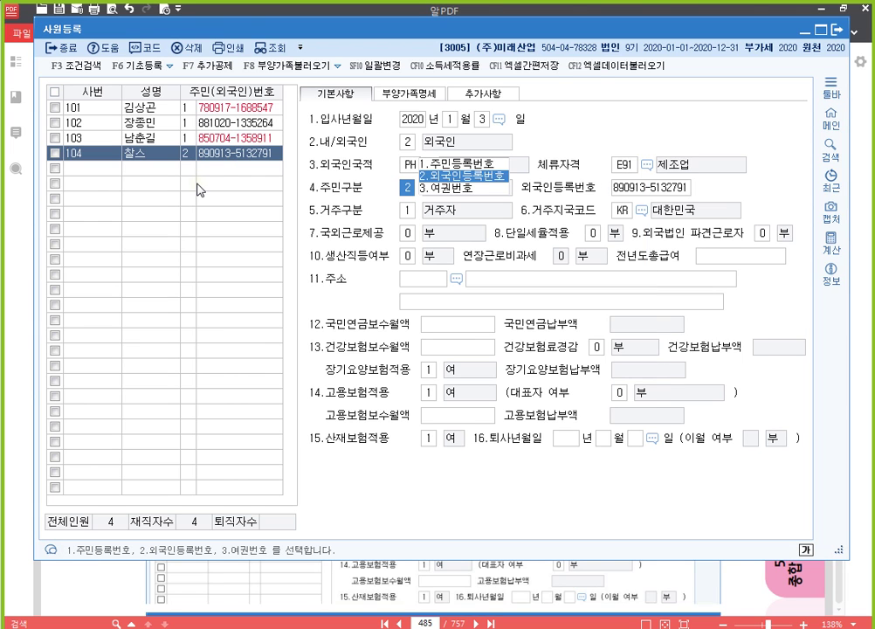
# Keep resident status, mark 생산직등여부 1 and 연장근로비과세 1.
pyautogui.press('Return')
pyautogui.press('Return')
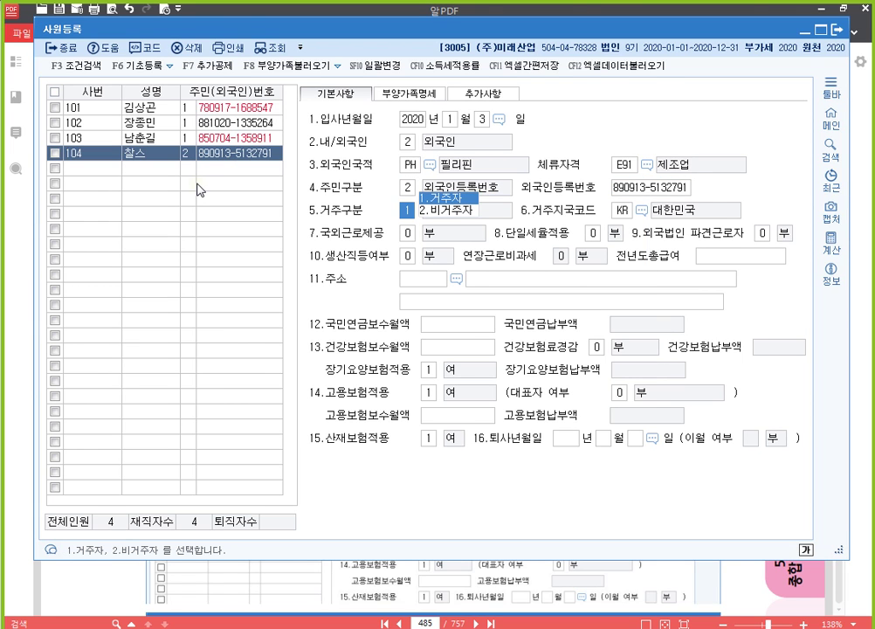
pyautogui.press('Return')
pyautogui.press('Return')
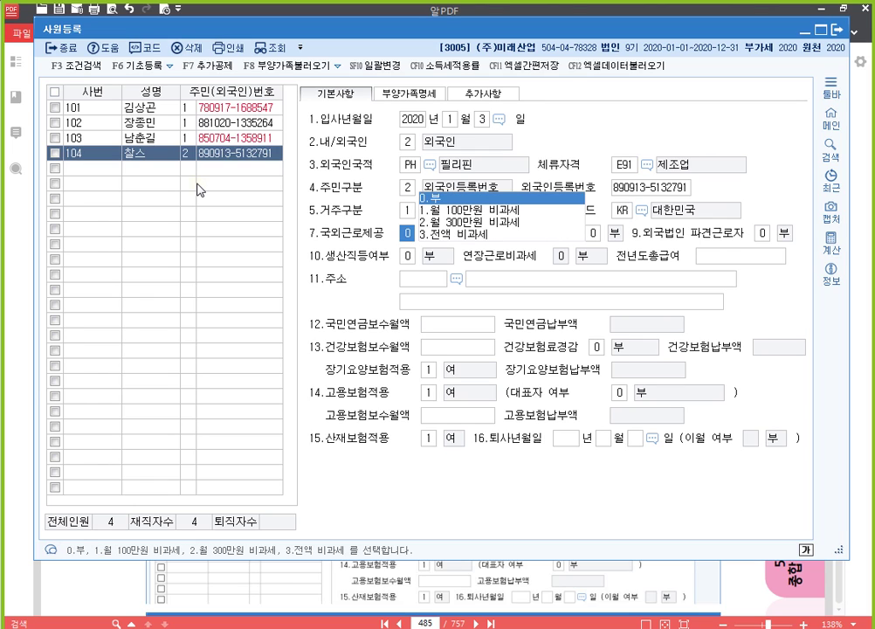
pyautogui.press('Return')
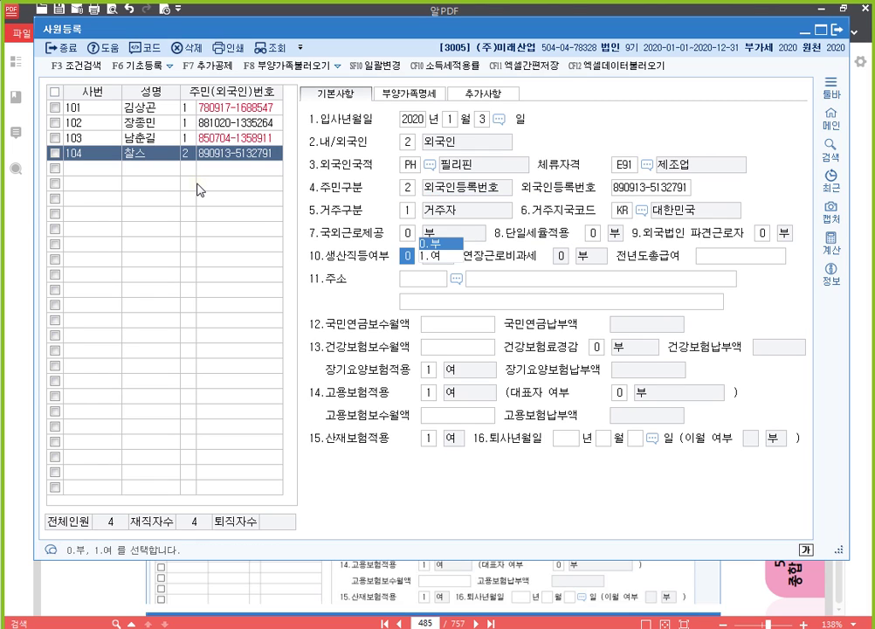
pyautogui.write('1')
pyautogui.press('Return')
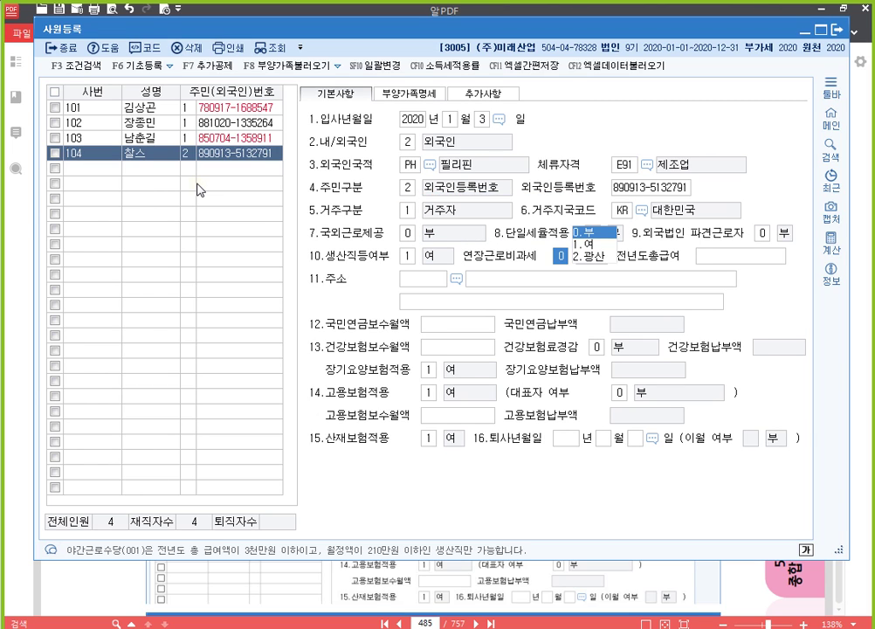
pyautogui.write('1')
pyautogui.press('Return')
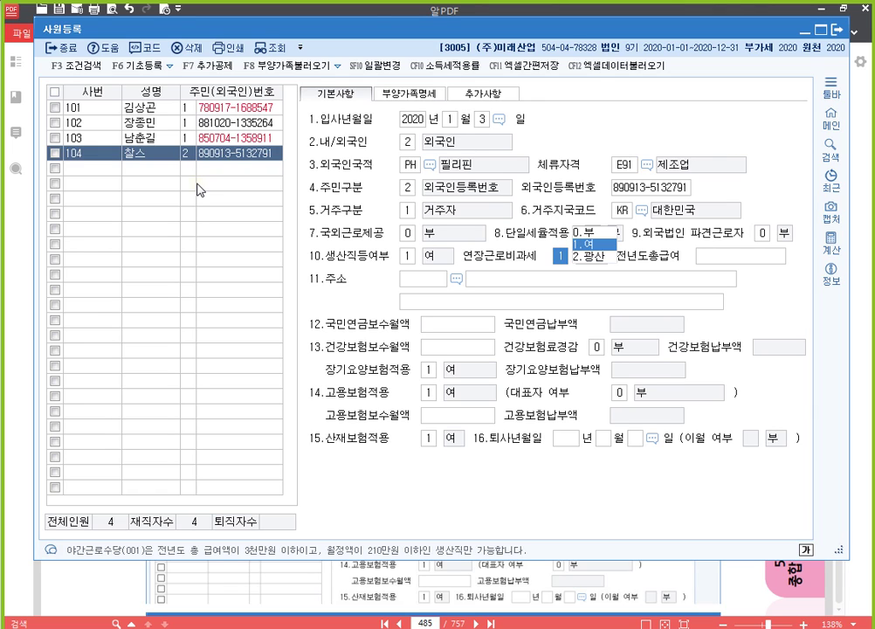
pyautogui.press('Return')
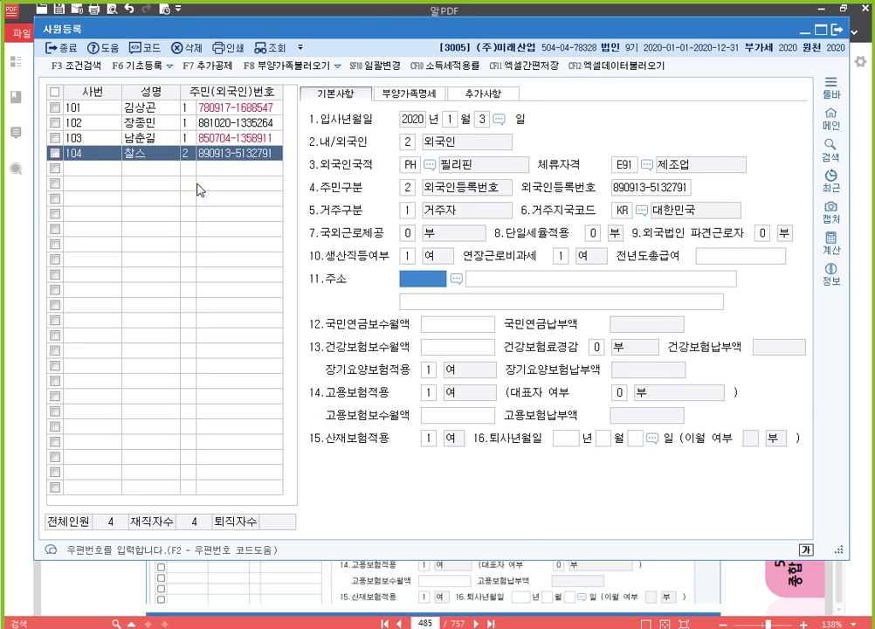
# Fill in employee 104's address through the postal-code search, then return to the PDF.
pyautogui.press('F2')
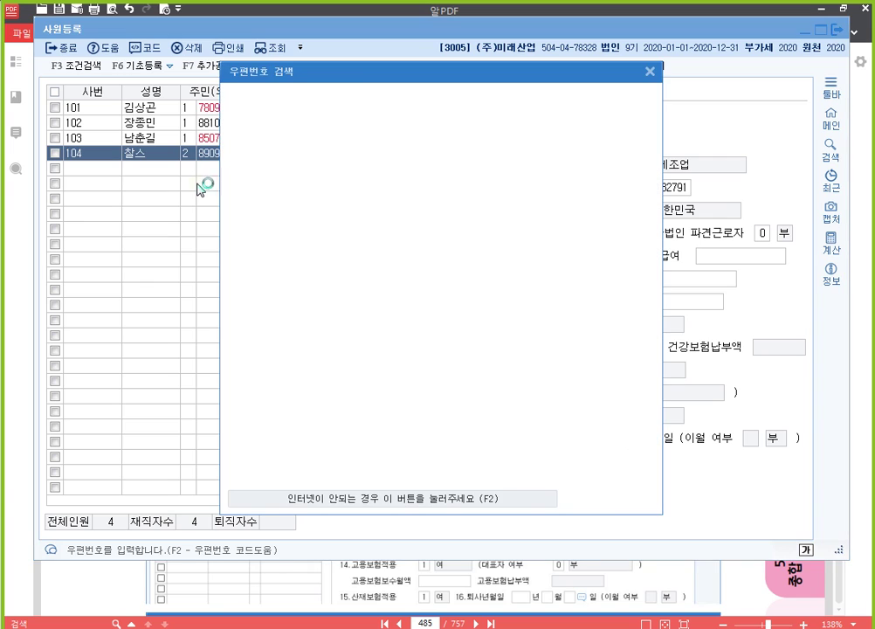
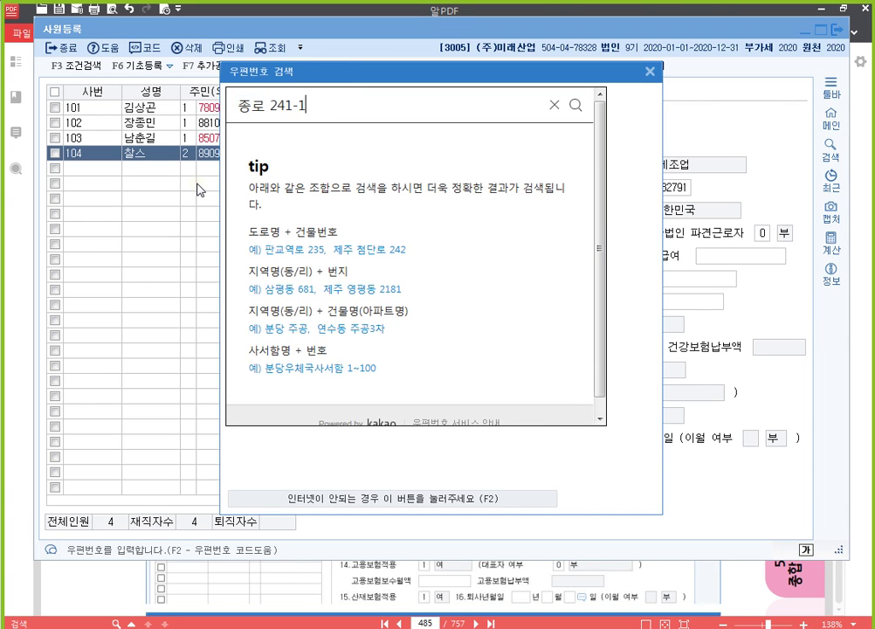
pyautogui.press('Return')
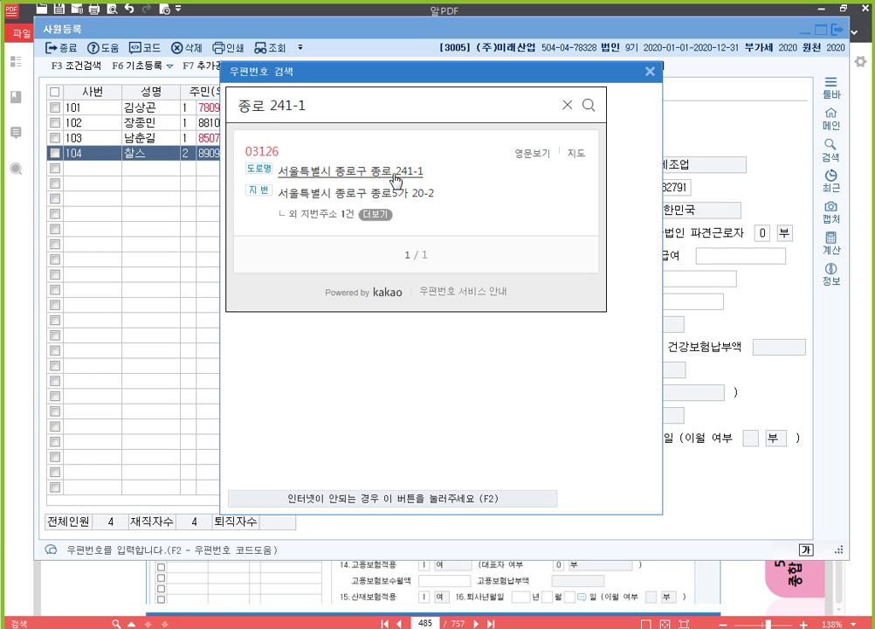
pyautogui.click(398, 179)
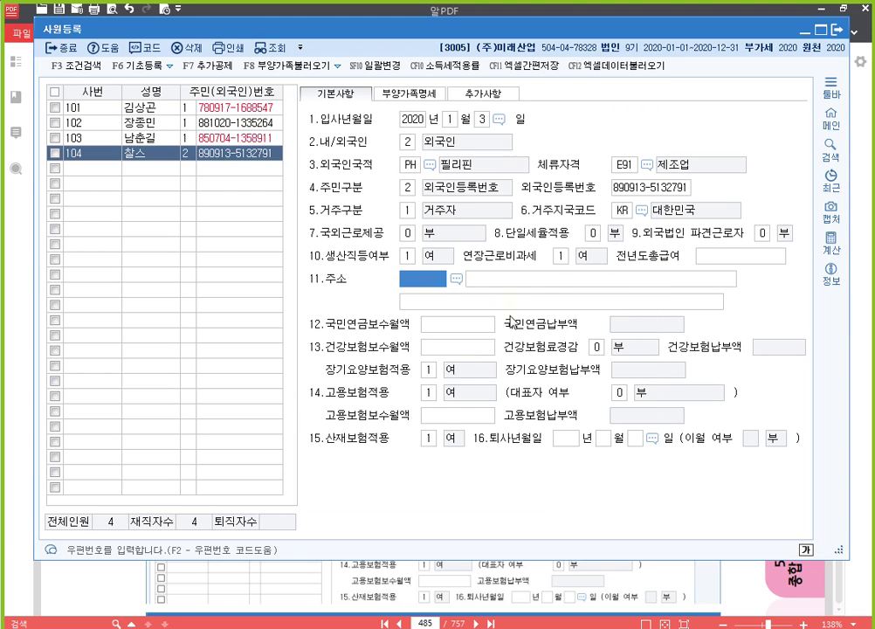
pyautogui.press('Return')
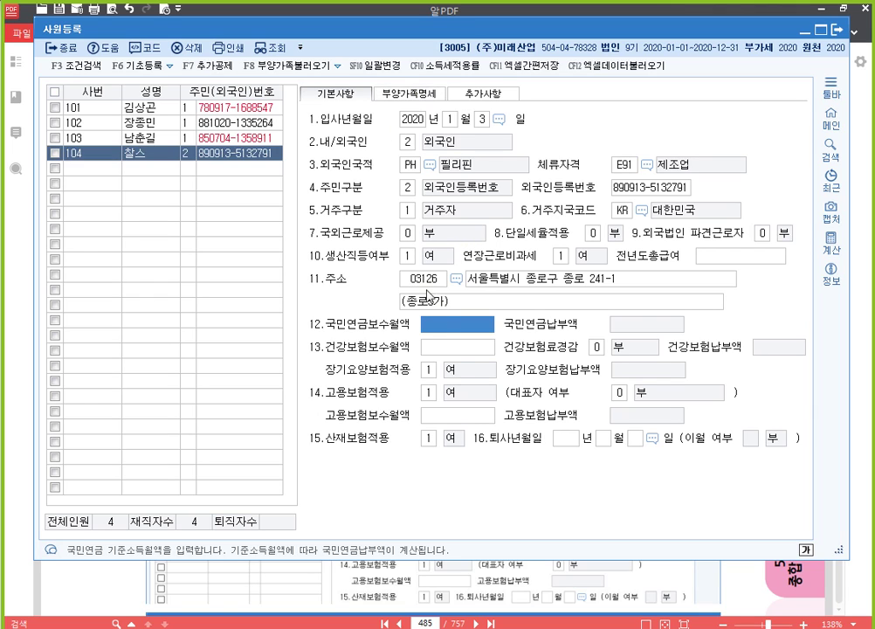
pyautogui.click(596, 584)
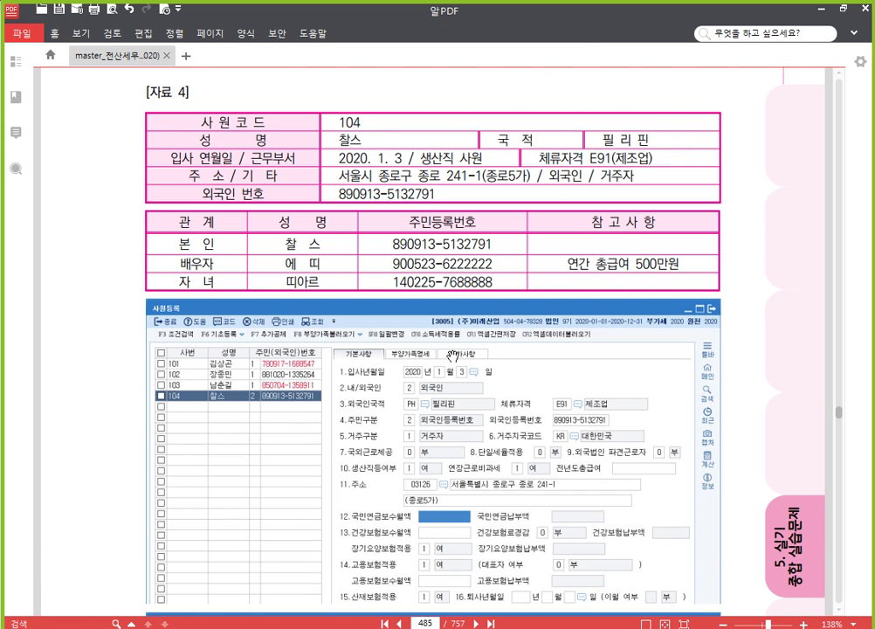
# Scroll through [자료 4] to read employee 104's record and family table.
pyautogui.scroll(-2, 322, 234)
pyautogui.scroll(1, 406, 172)
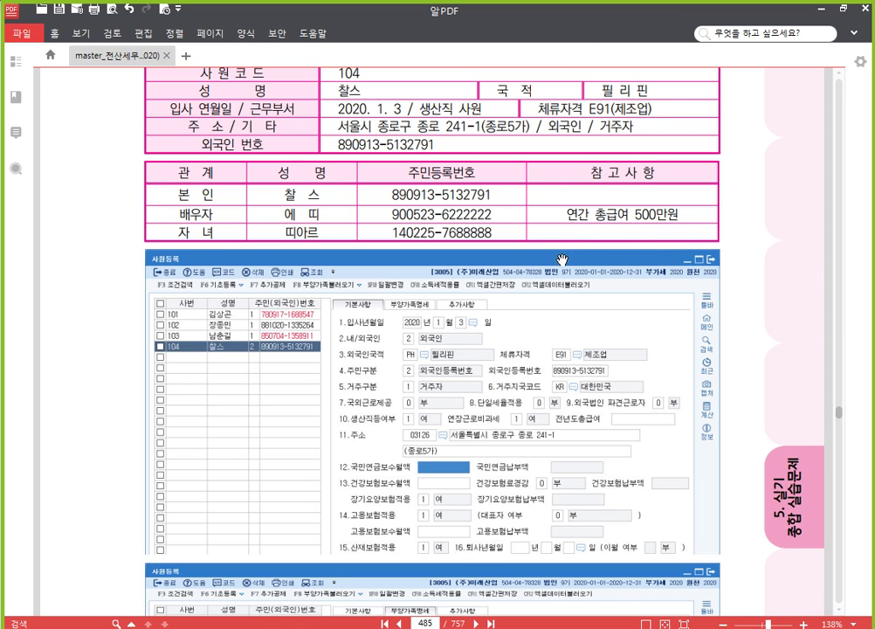
pyautogui.scroll(2, 578, 250)
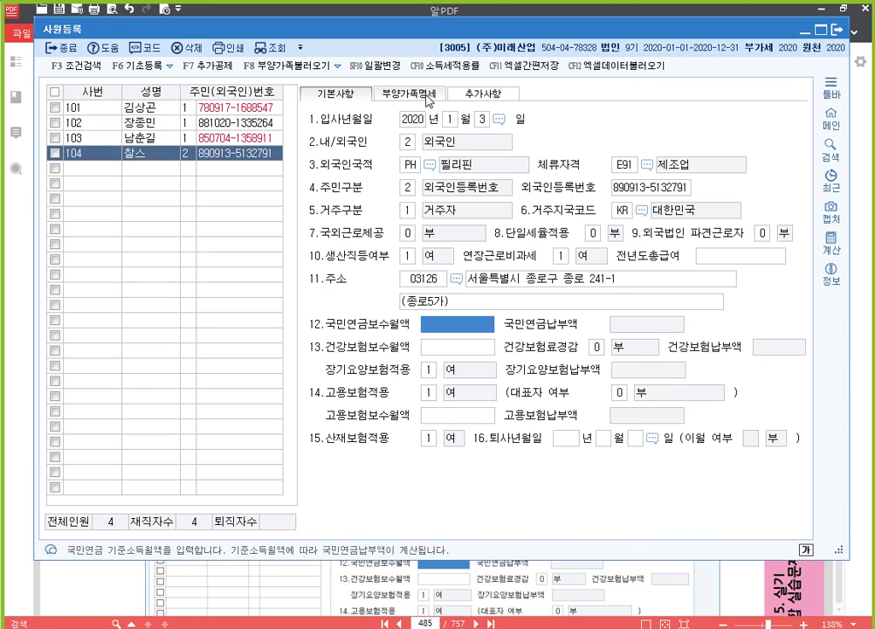
# Add the spouse (관계 3) as a foreign national with her name and alien registration number.
pyautogui.click(426, 95)
pyautogui.click(319, 178)
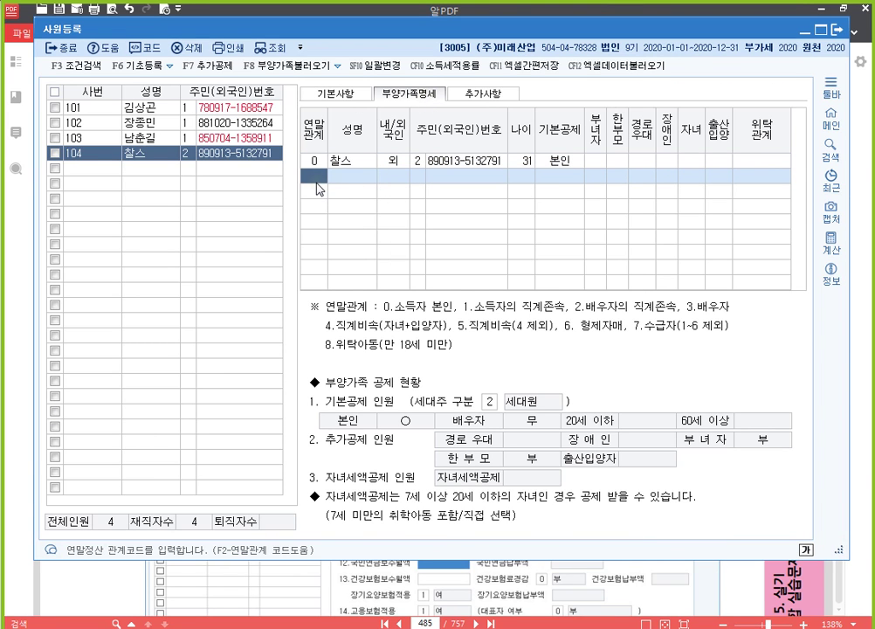
pyautogui.write('3')
pyautogui.press('Return')
pyautogui.write('에띠')
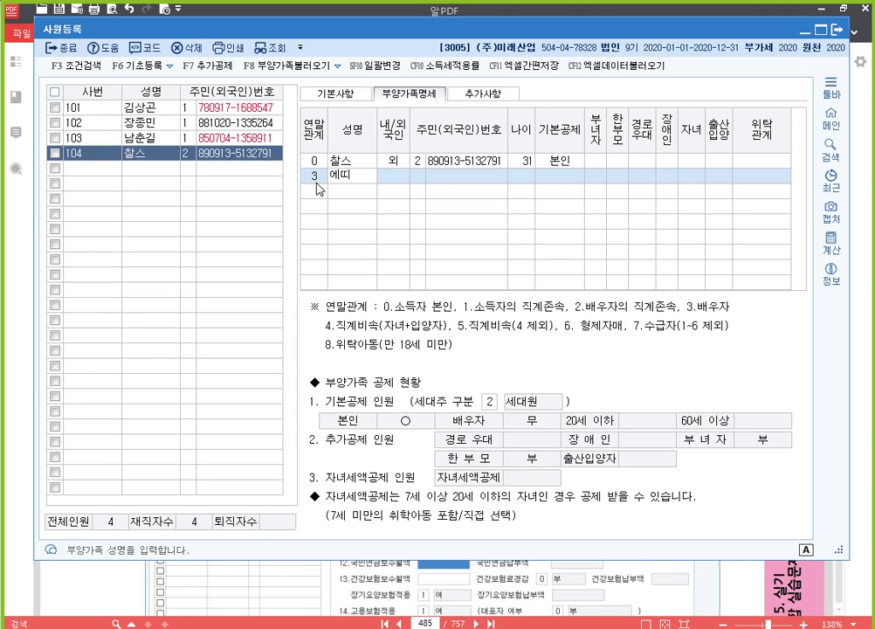
pyautogui.press('Return')
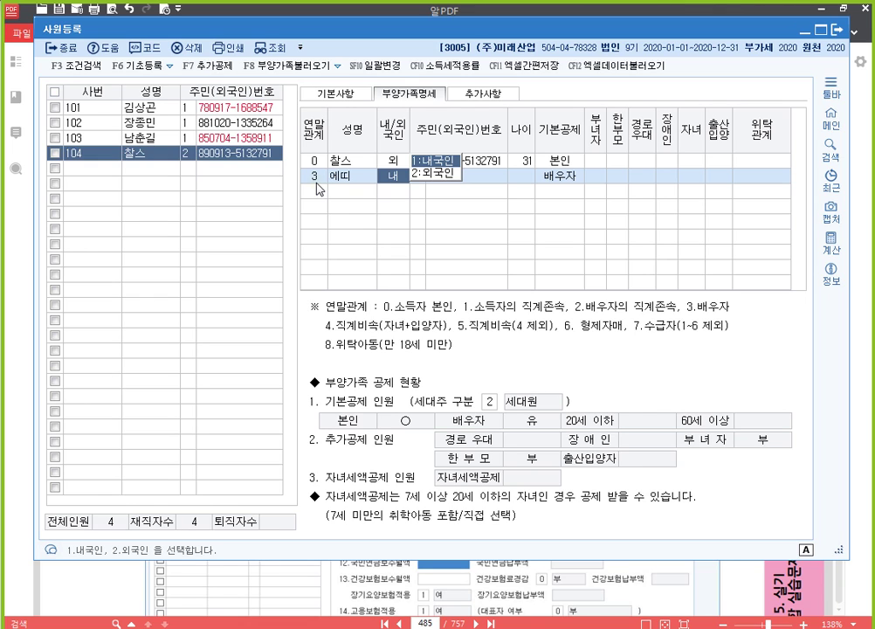
pyautogui.press('2')
pyautogui.press('Return')
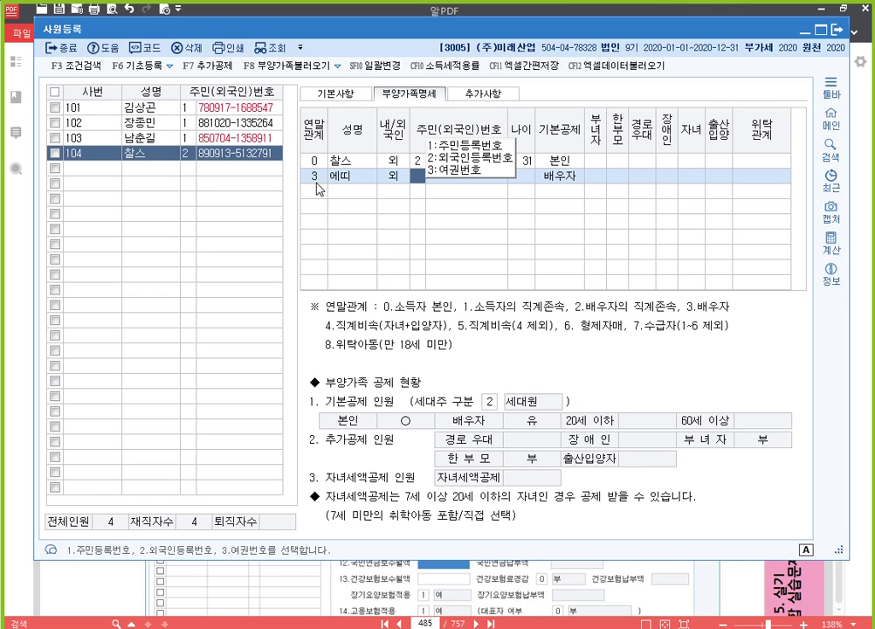
pyautogui.press('2')
pyautogui.press('Return')
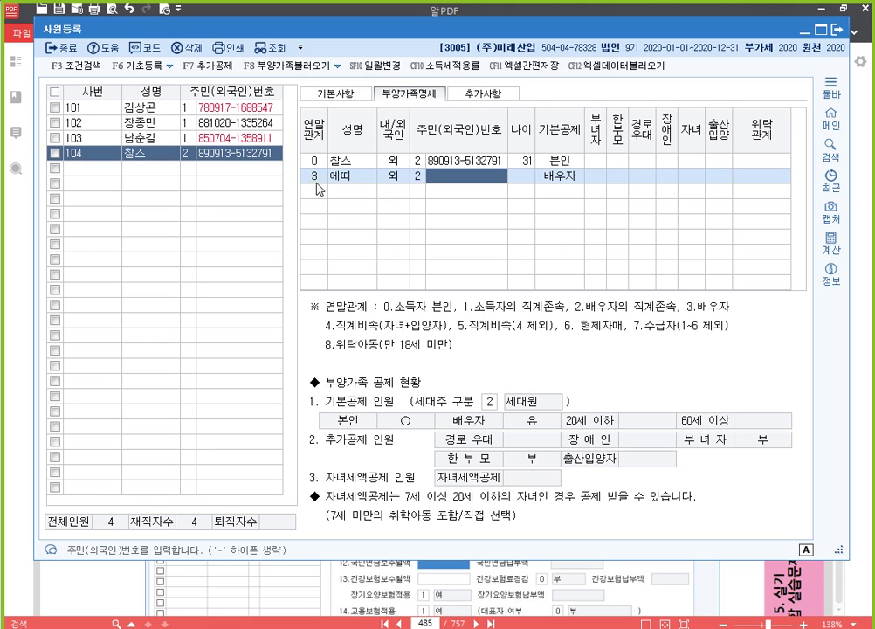
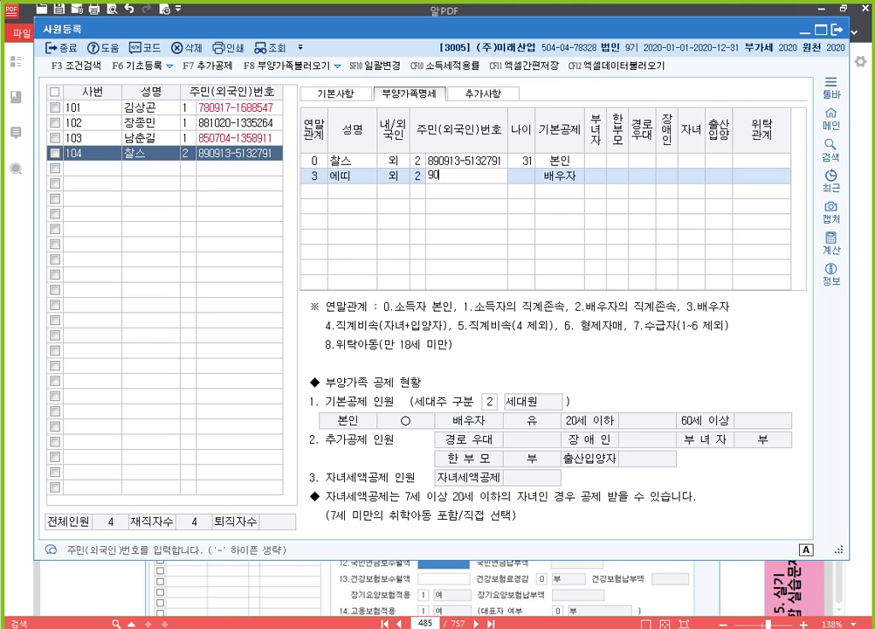
pyautogui.press('Return')
# Add the child (관계 4) as a foreign national with name and ID, under 20세이하.
pyautogui.press('Return')
pyautogui.press('Return')
pyautogui.press('Return')
pyautogui.press('Return')
pyautogui.press('Return')
pyautogui.press('Return')
pyautogui.press('Return')
pyautogui.press('Return')
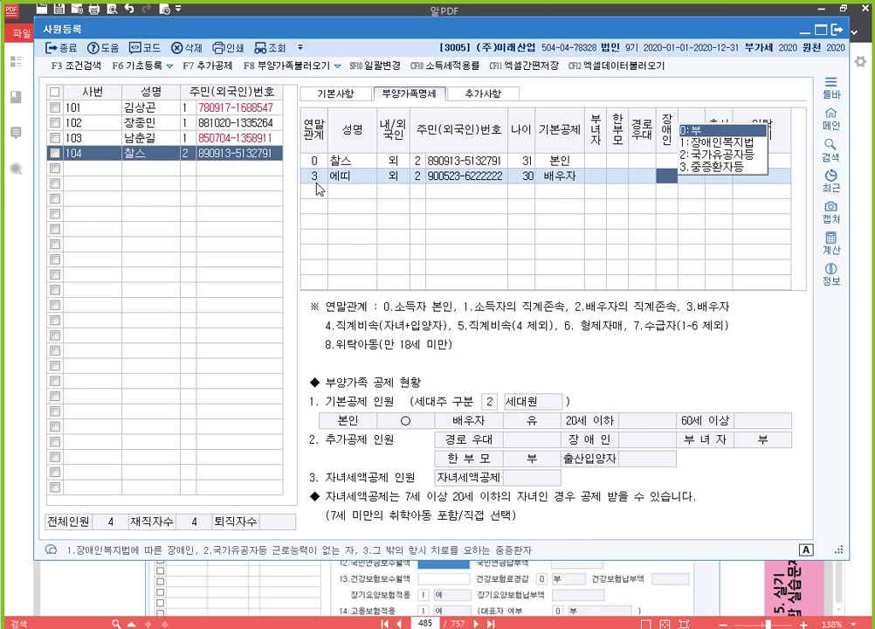
pyautogui.write('4')
pyautogui.press('Return')
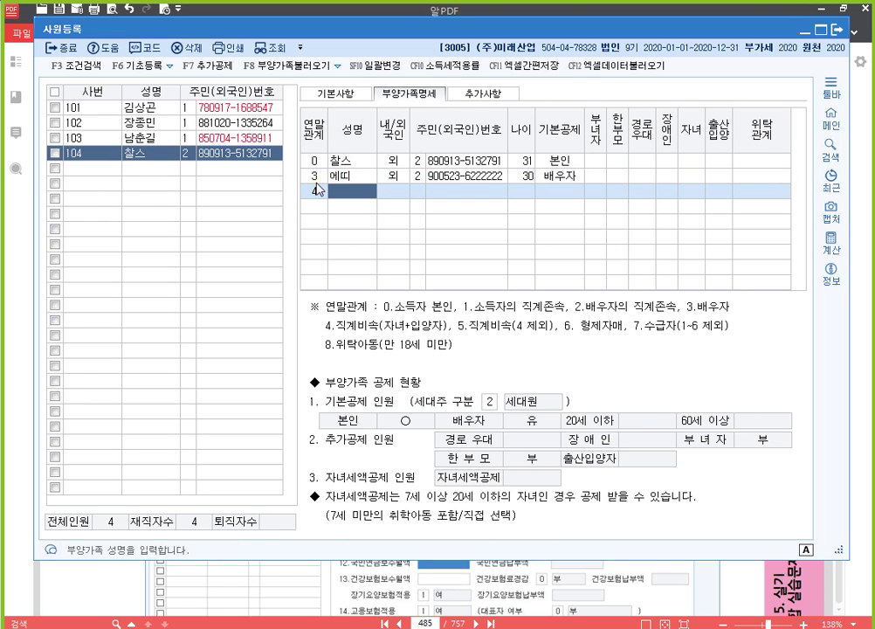
pyautogui.write('띠아르')
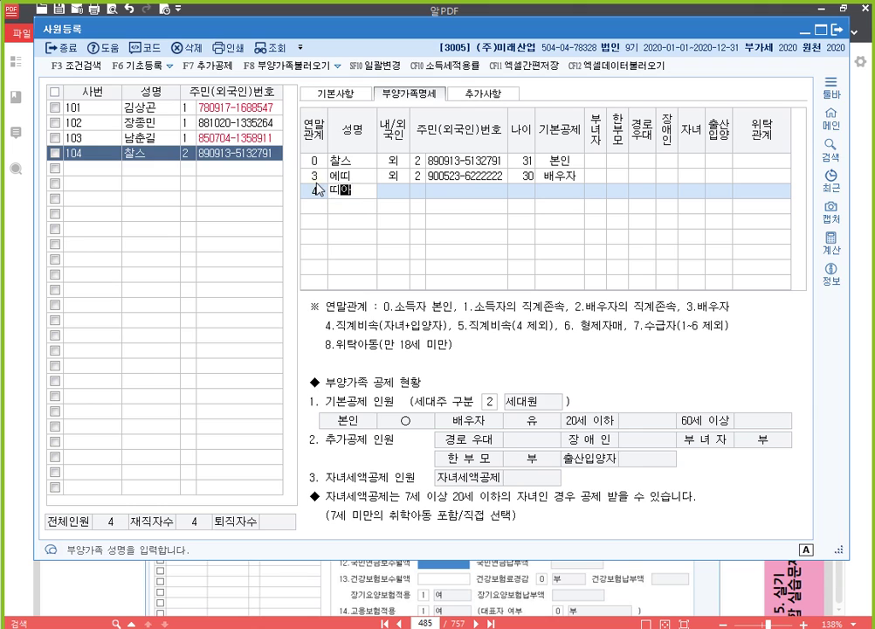
pyautogui.press('Return')
pyautogui.write('2')
pyautogui.press('Return')
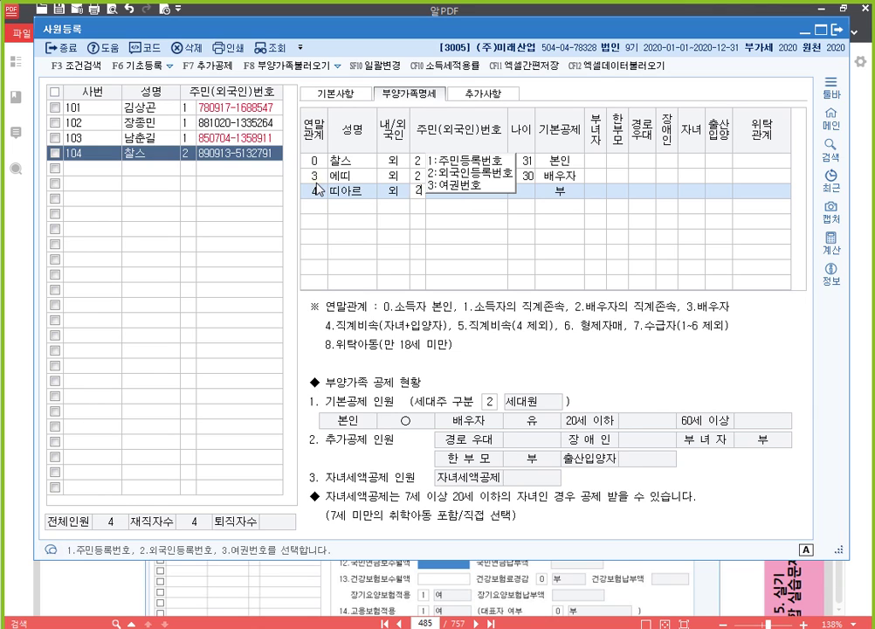
pyautogui.press('Return')
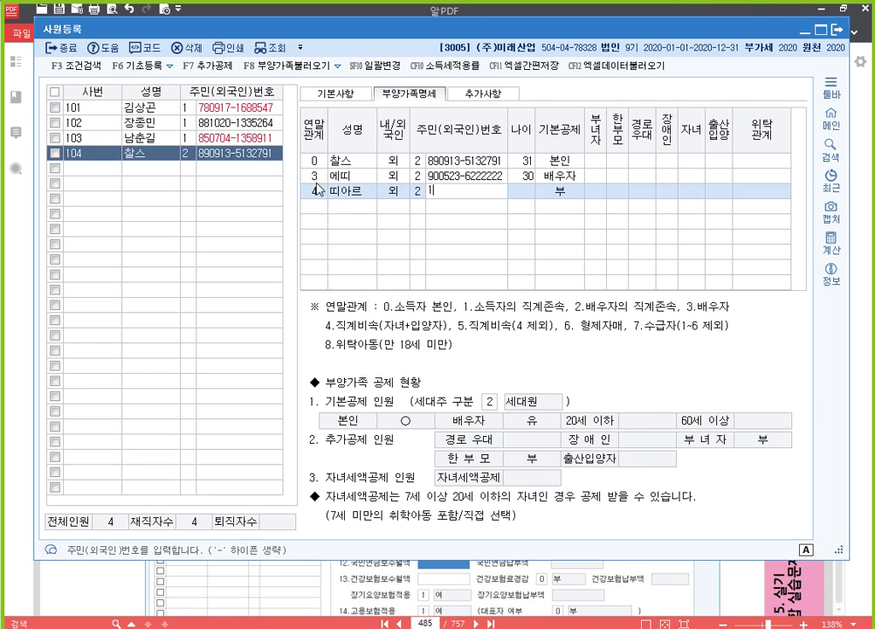
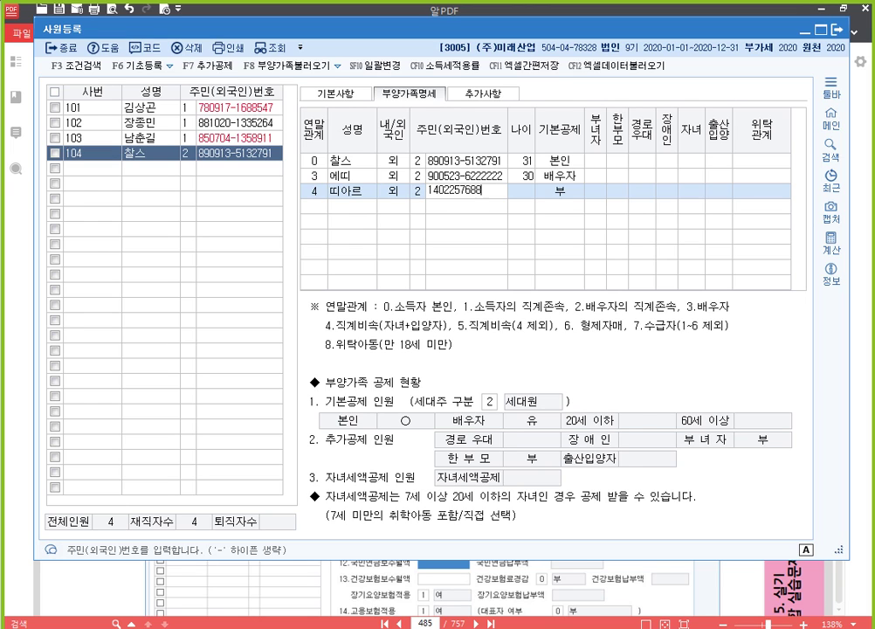
pyautogui.press('Return')
pyautogui.press('Return')
pyautogui.press('Return')
pyautogui.press('Return')
pyautogui.press('Return')
pyautogui.press('Return')
pyautogui.press('Return')
pyautogui.press('Return')
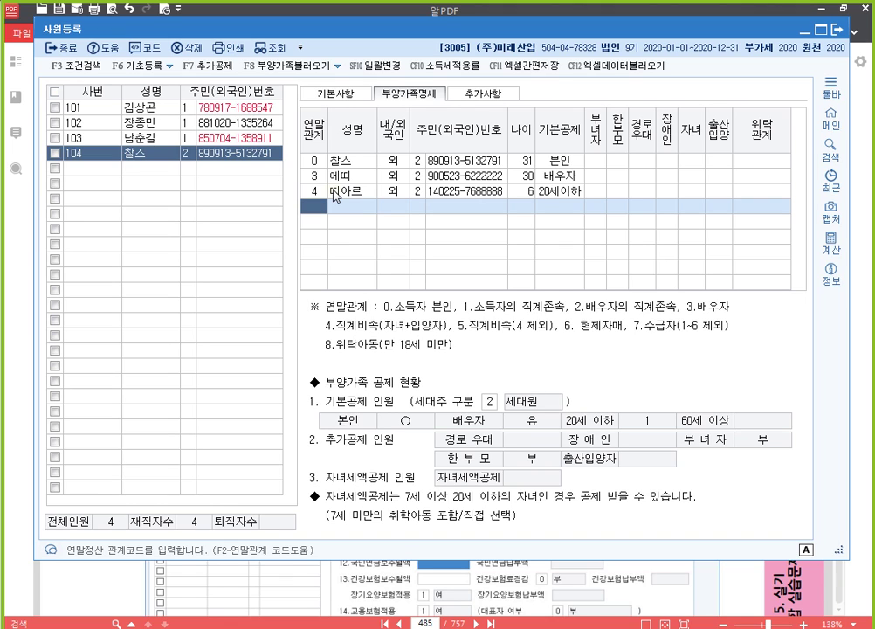
# Compare the 기본사항 and 부양가족명세 entries of employees 103 and 102.
pyautogui.click(105, 138)
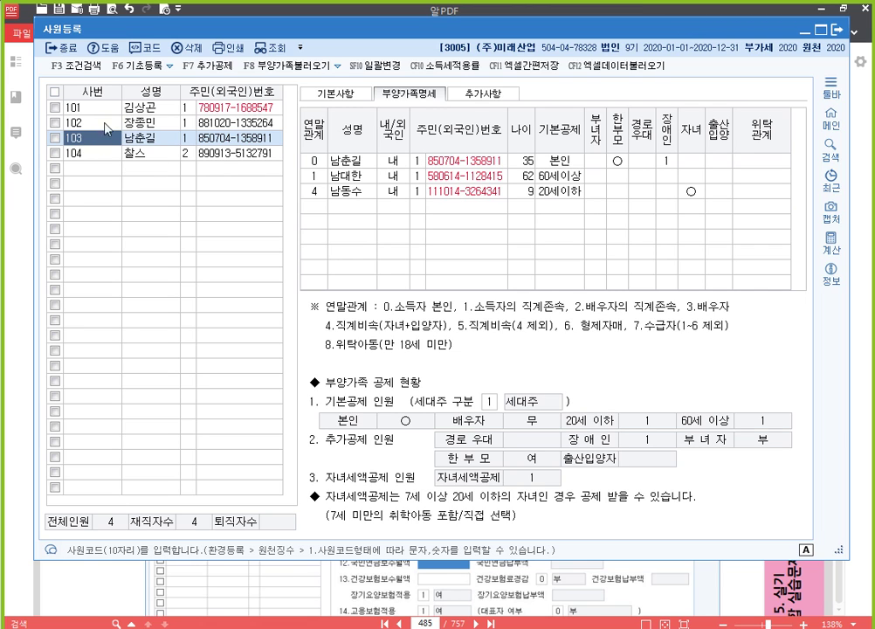
pyautogui.click(346, 98)
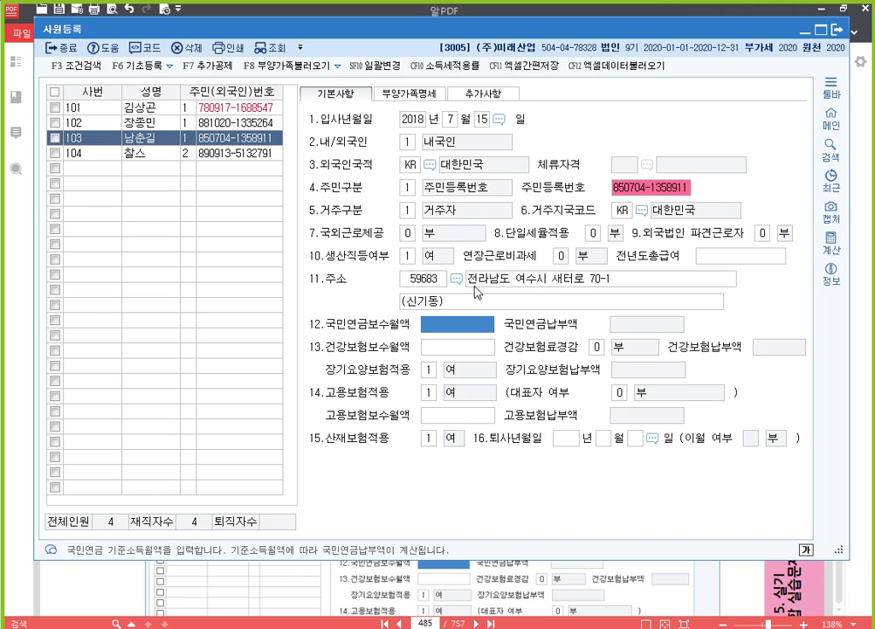
pyautogui.click(408, 92)
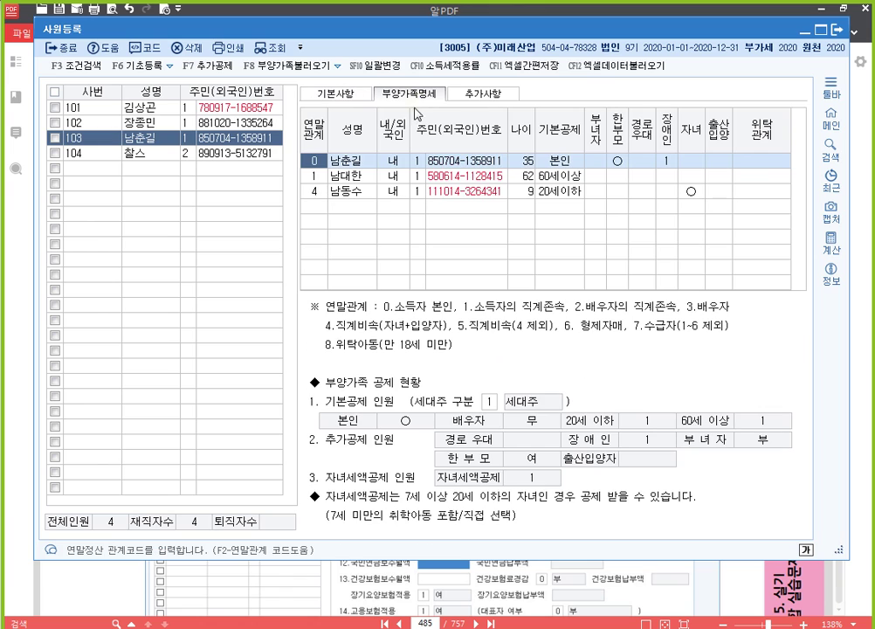
pyautogui.click(152, 123)
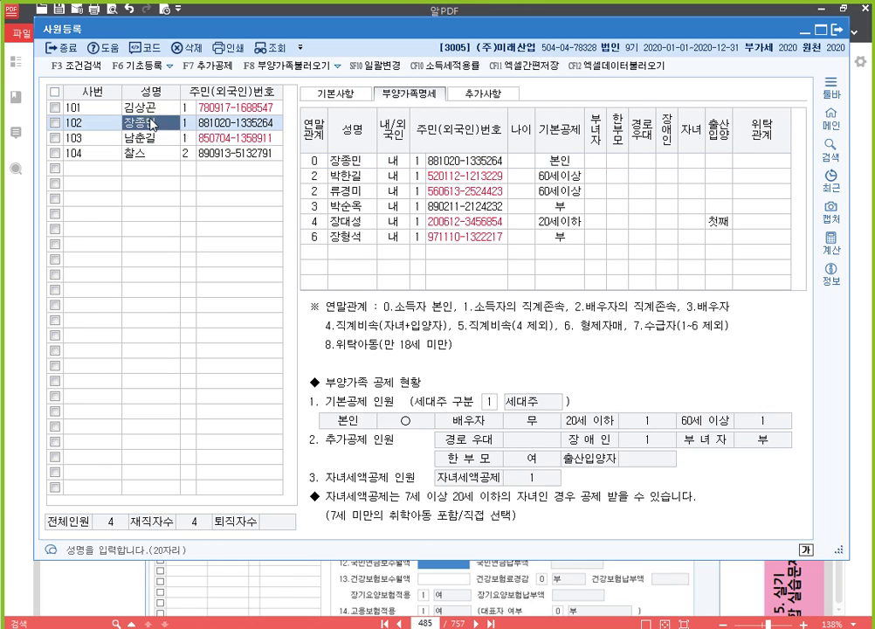
pyautogui.click(152, 107)
pyautogui.click(157, 137)
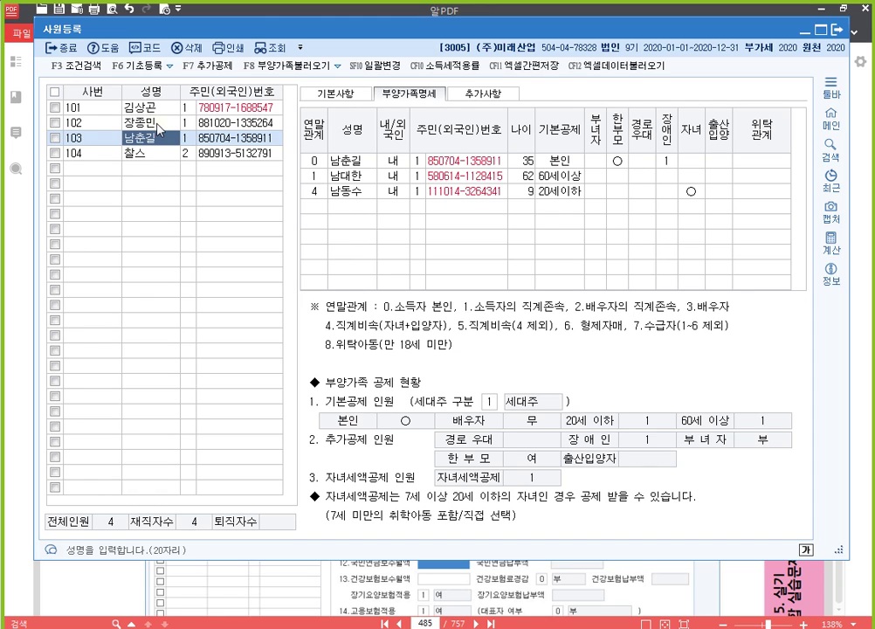
pyautogui.click(159, 124)
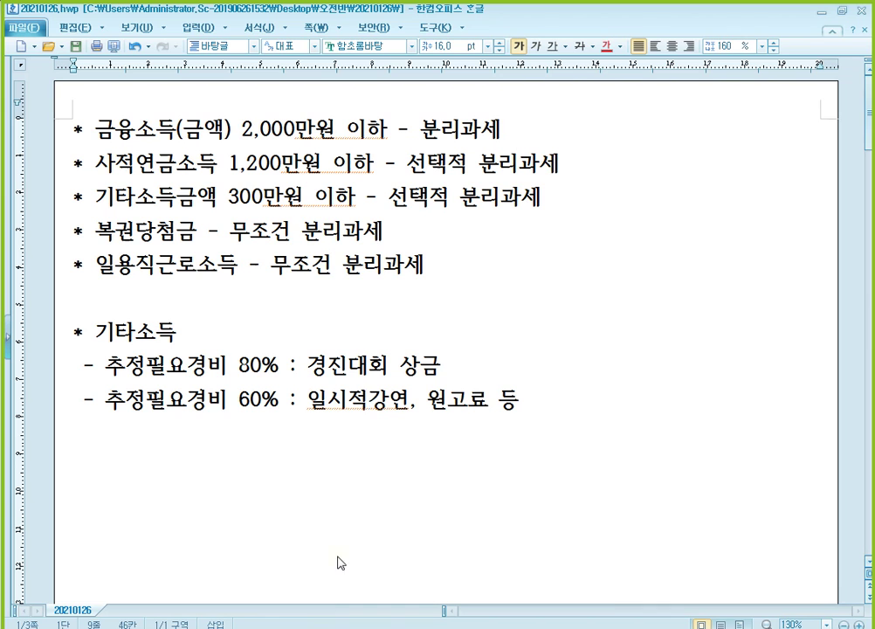
# Append the heading '* 사원등록 기추출문제' and the line 'p.514 - 274' to the notes.
pyautogui.press('Return')
pyautogui.press('Return')
pyautogui.scroll(-3, 158, 456)
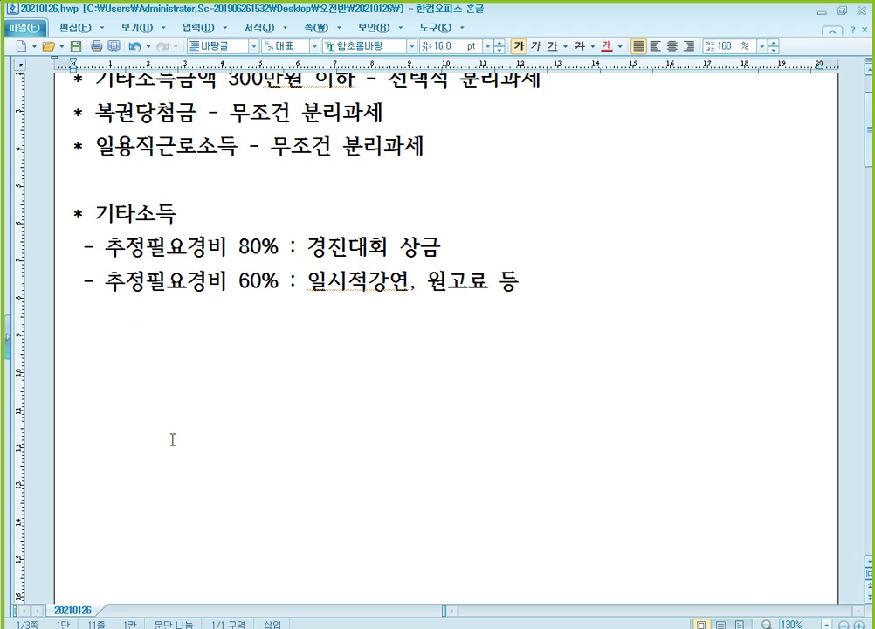
pyautogui.write('* 사')
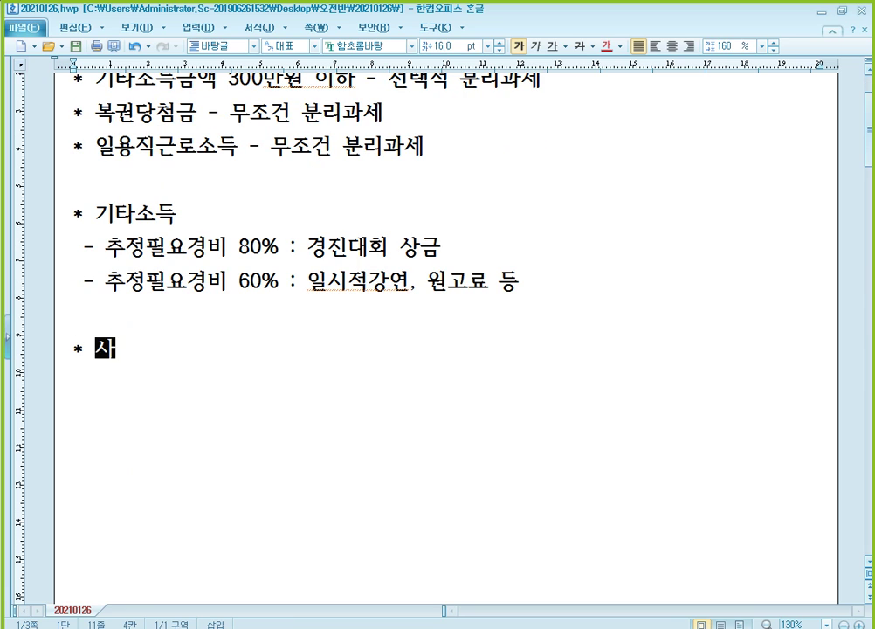
pyautogui.write('원등록 기추')
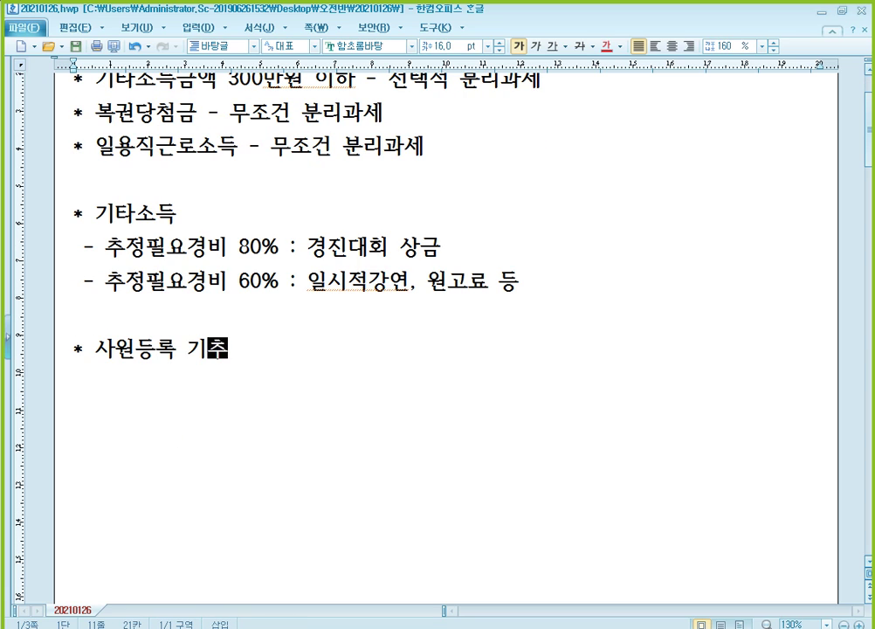
pyautogui.write('출문제')
pyautogui.press('Return')
pyautogui.write('p.')
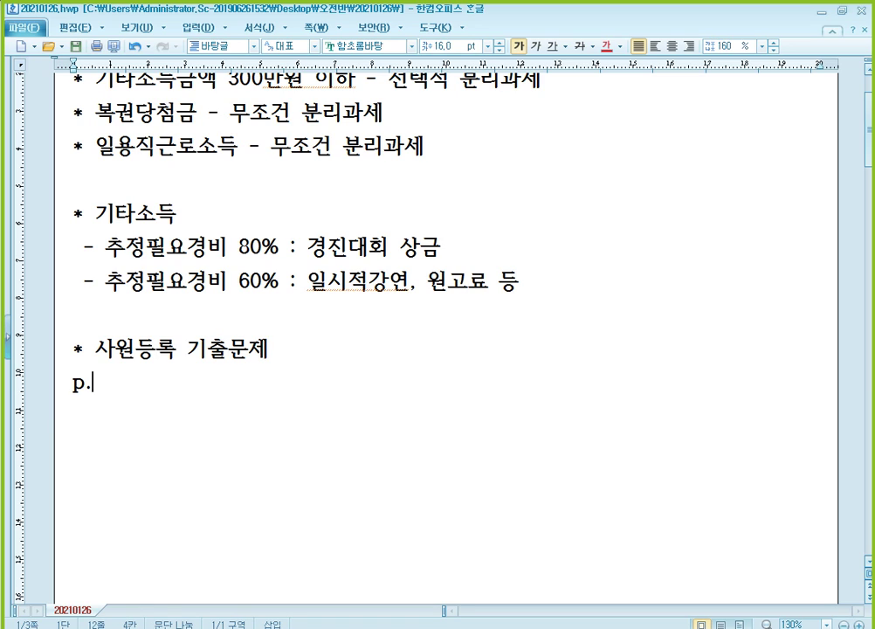
pyautogui.write('514 -')
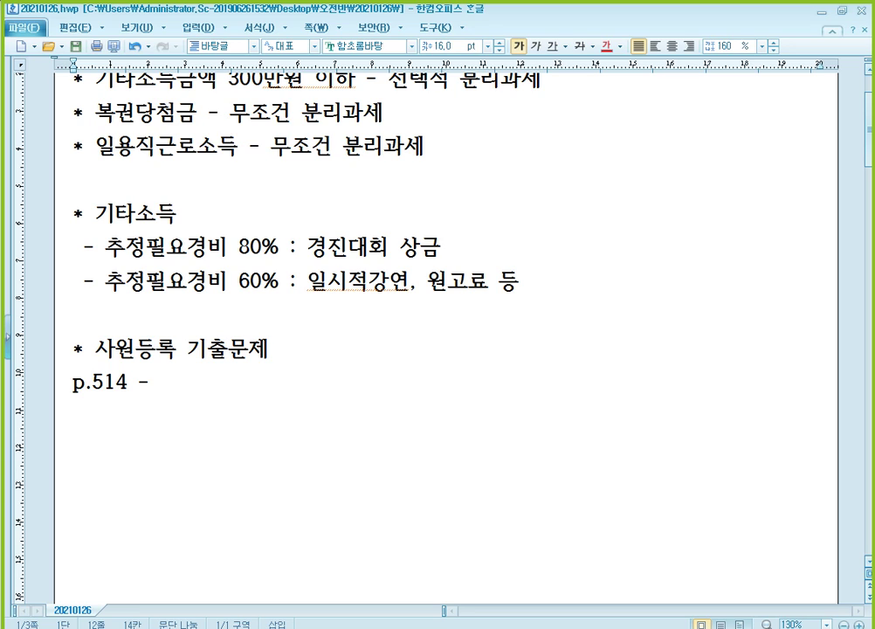
pyautogui.write('274')
pyautogui.moveTo(388, 628)
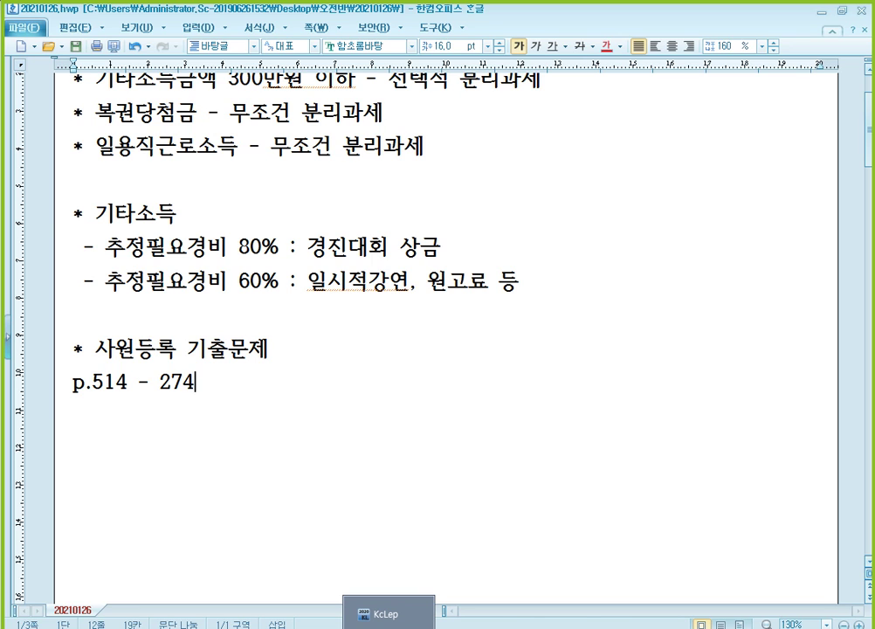
# Pick company 274 in KcLep's company switcher, confirm closing menus, and return to 알PDF.
pyautogui.click(388, 613)
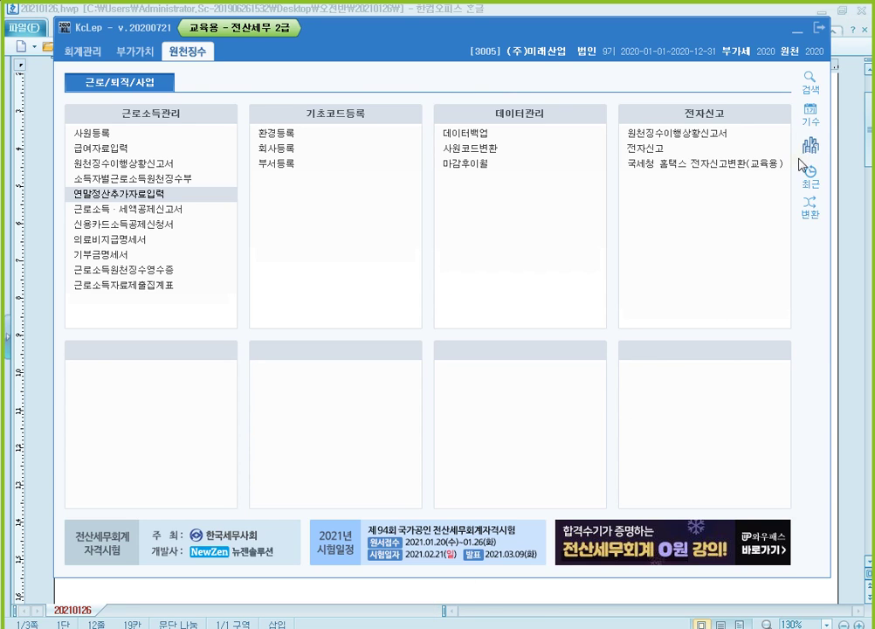
pyautogui.click(809, 144)
pyautogui.write('274')
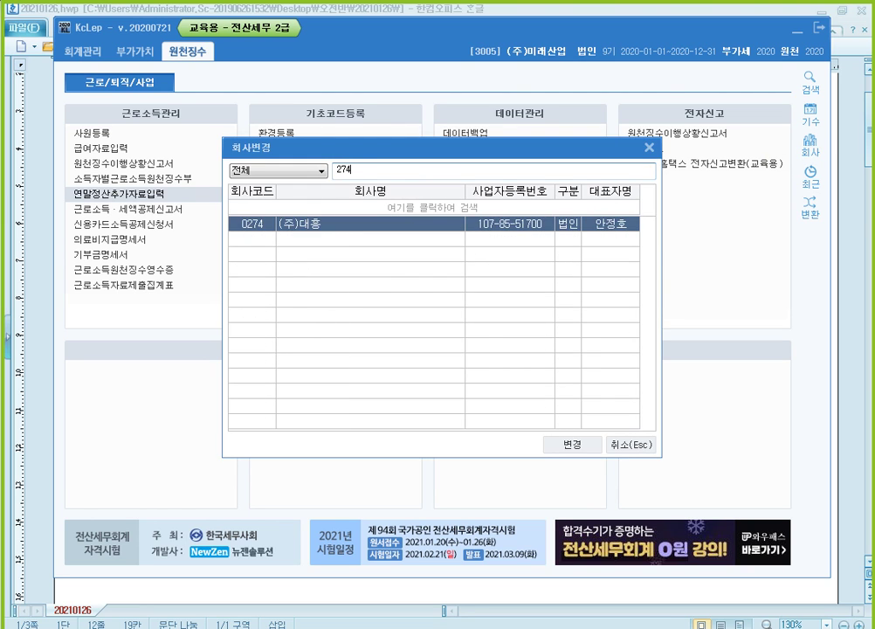
pyautogui.press('Return')
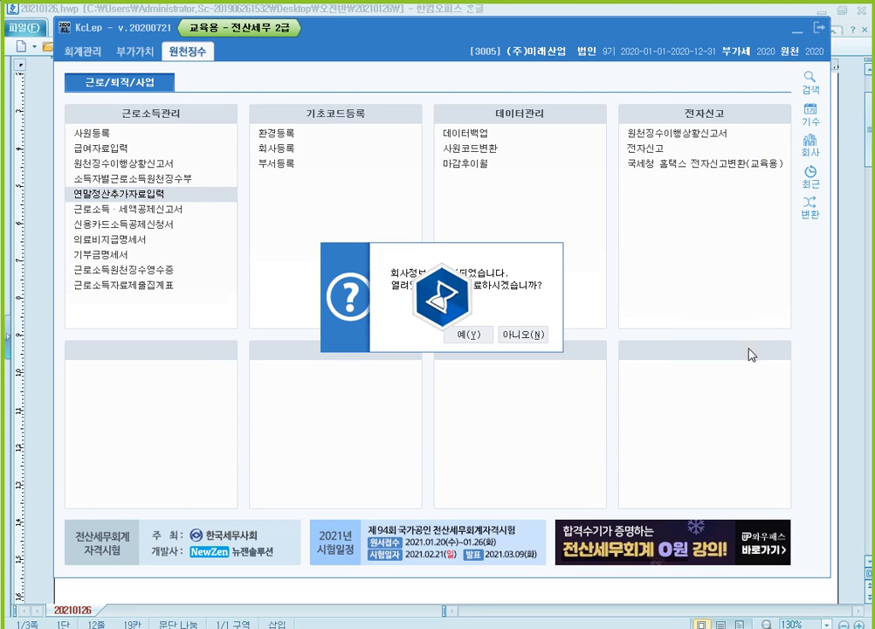
pyautogui.press('Return')
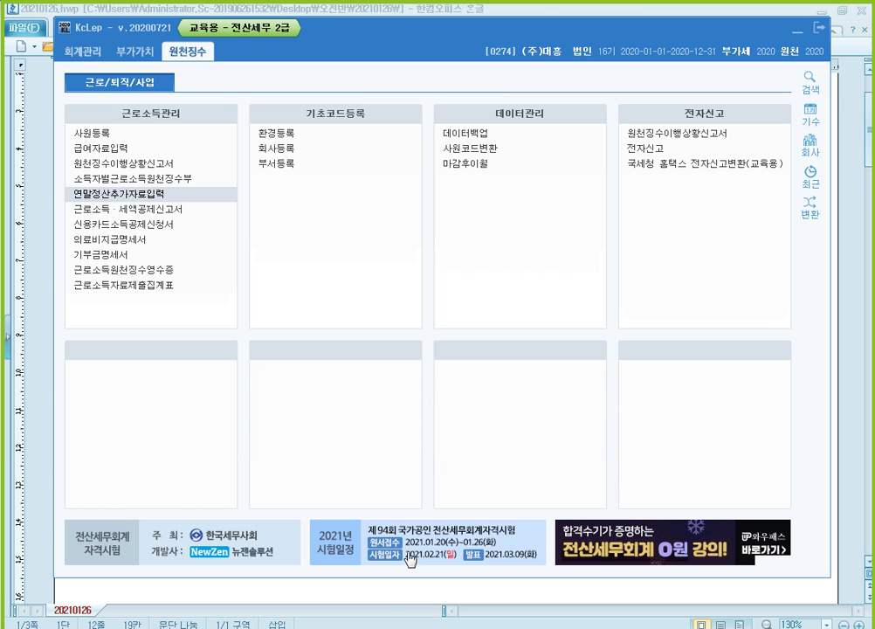
pyautogui.hotkey('alt', 'Tab')
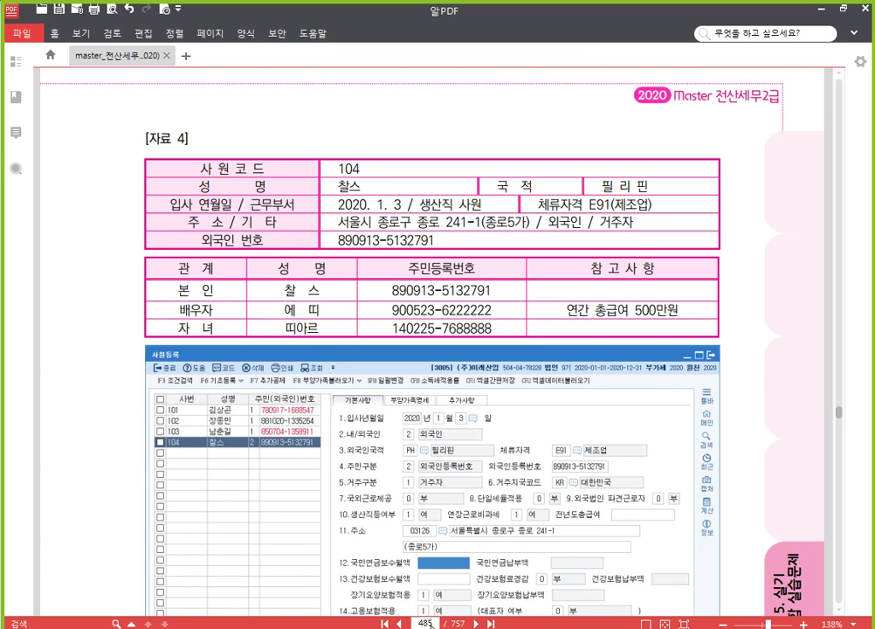
# Jump to page 514 and pan to 문제5's employee 105 question and family table.
pyautogui.click(427, 624)
pyautogui.write('514')
pyautogui.press('Return')
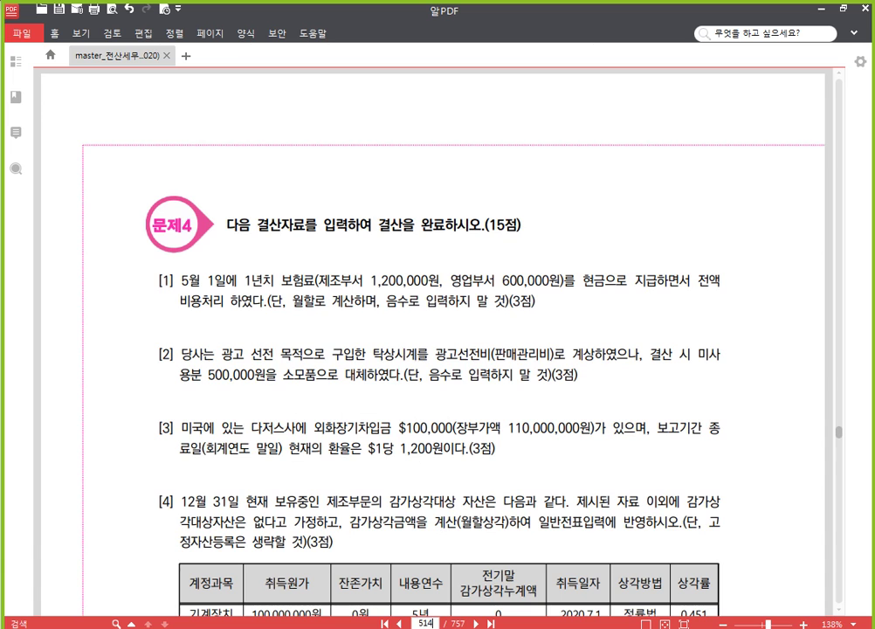
pyautogui.scroll(-10, 407, 526)
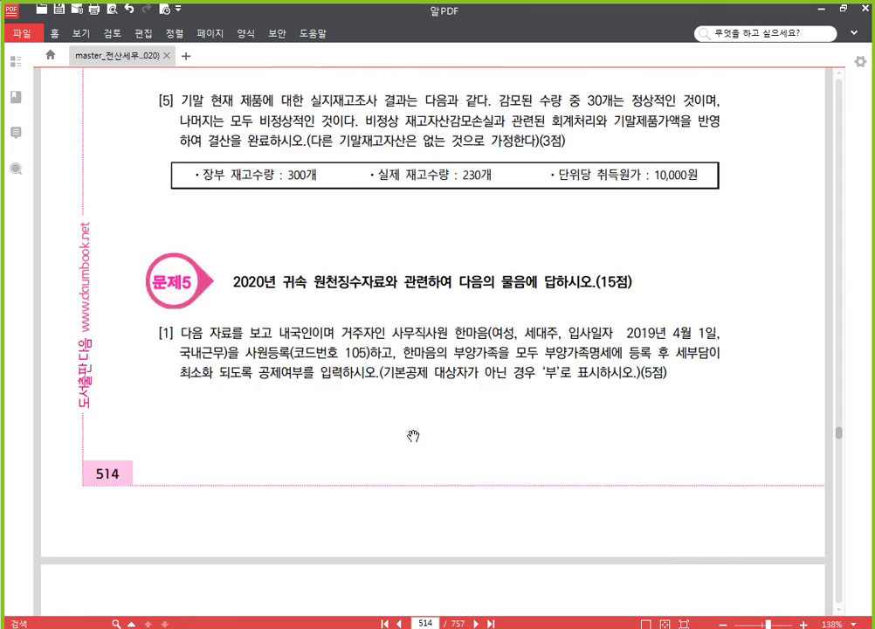
pyautogui.moveTo(387, 401); pyautogui.dragTo(338, 377)
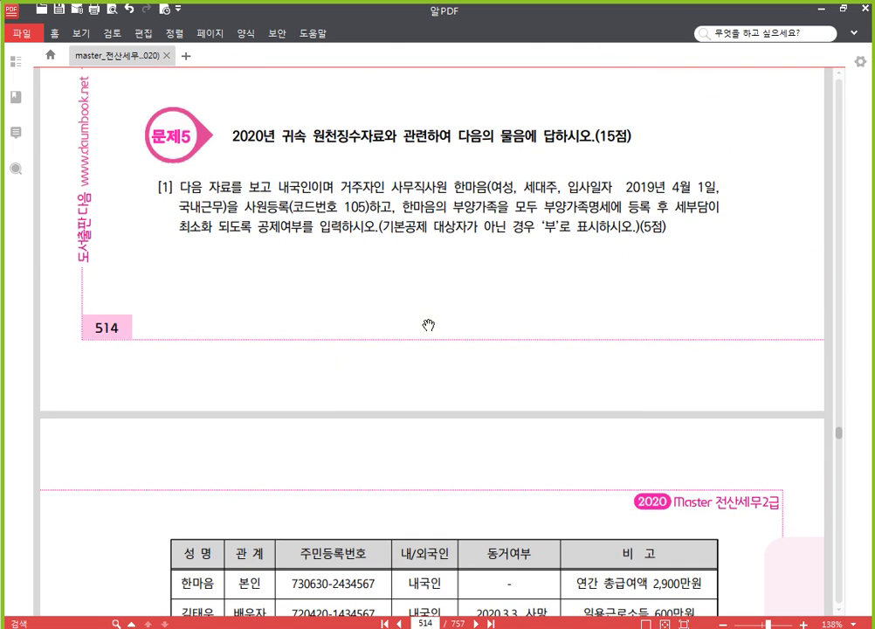
pyautogui.moveTo(412, 349); pyautogui.dragTo(424, 227)
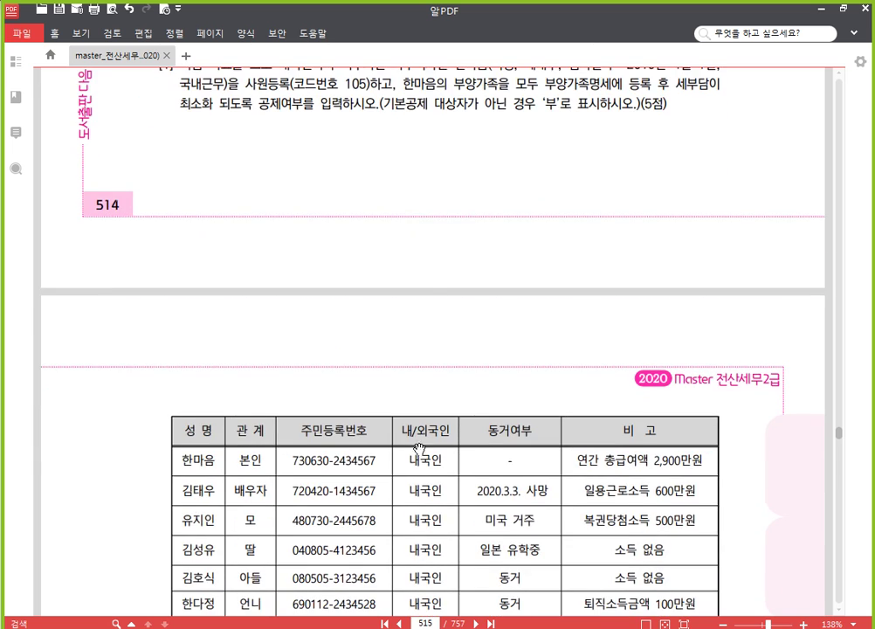
pyautogui.moveTo(418, 451); pyautogui.dragTo(407, 341)
pyautogui.moveTo(322, 303); pyautogui.dragTo(308, 373)
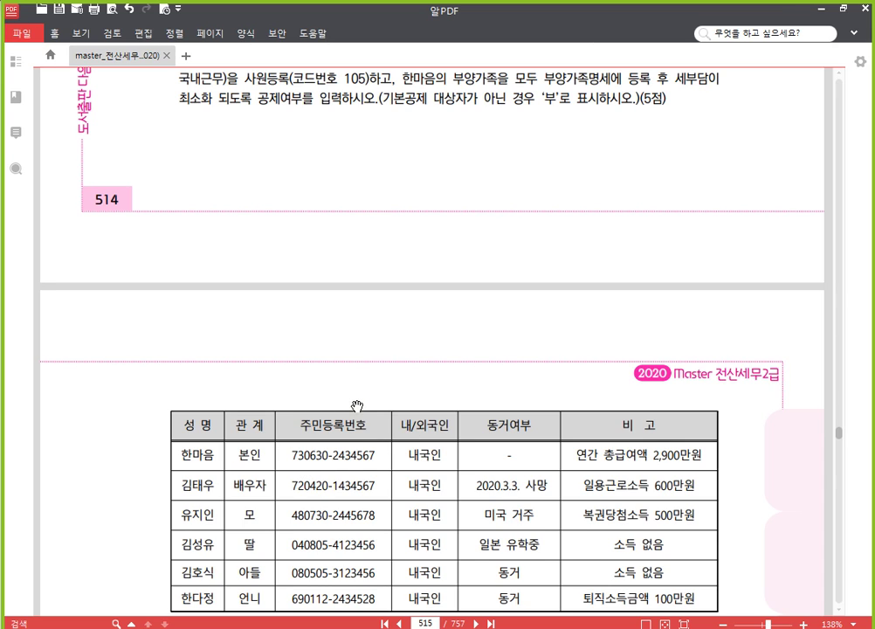
pyautogui.moveTo(346, 286); pyautogui.dragTo(344, 347)
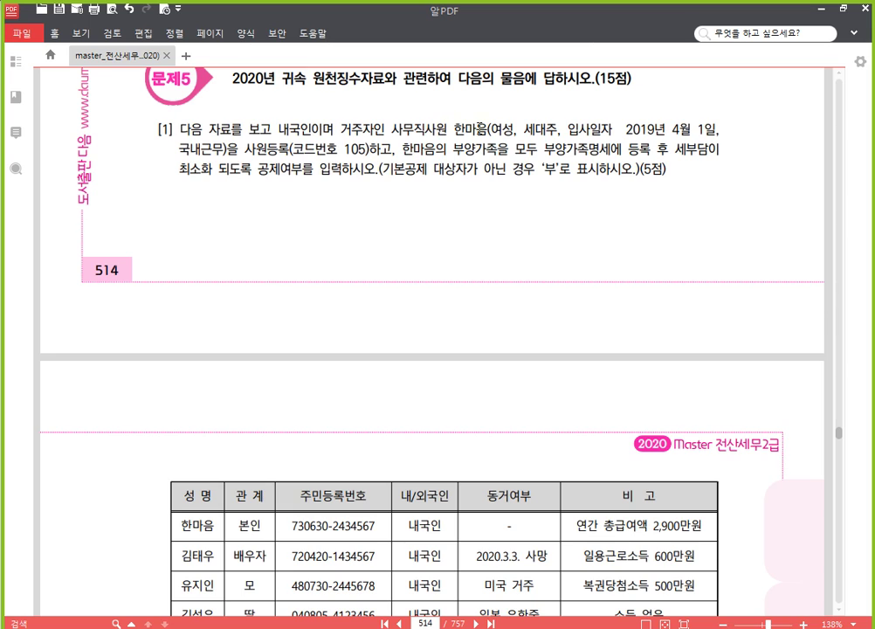
# Highlight '(여성' in yellow, then scroll to the six-member family table on page 515.
pyautogui.moveTo(487, 129); pyautogui.dragTo(511, 130)
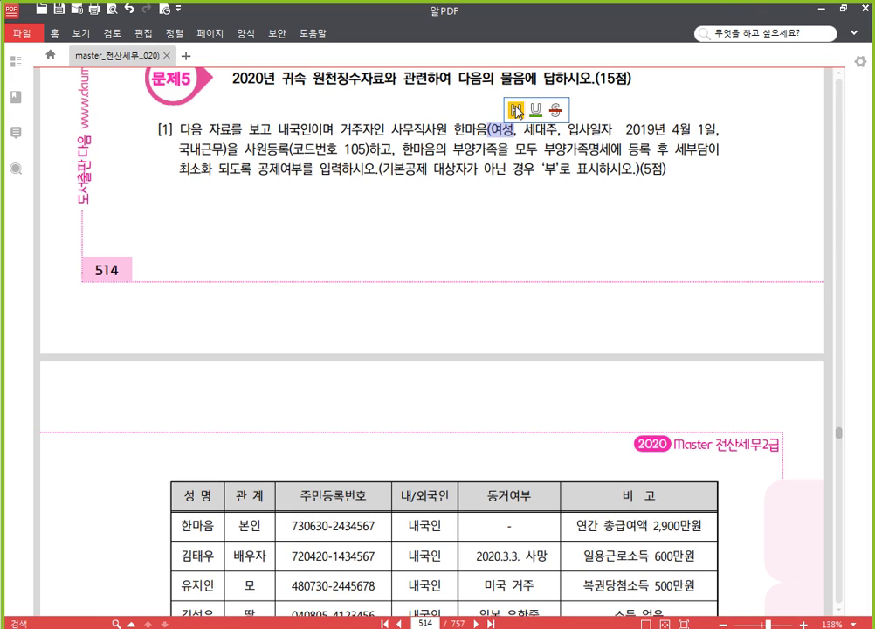
pyautogui.click(517, 110)
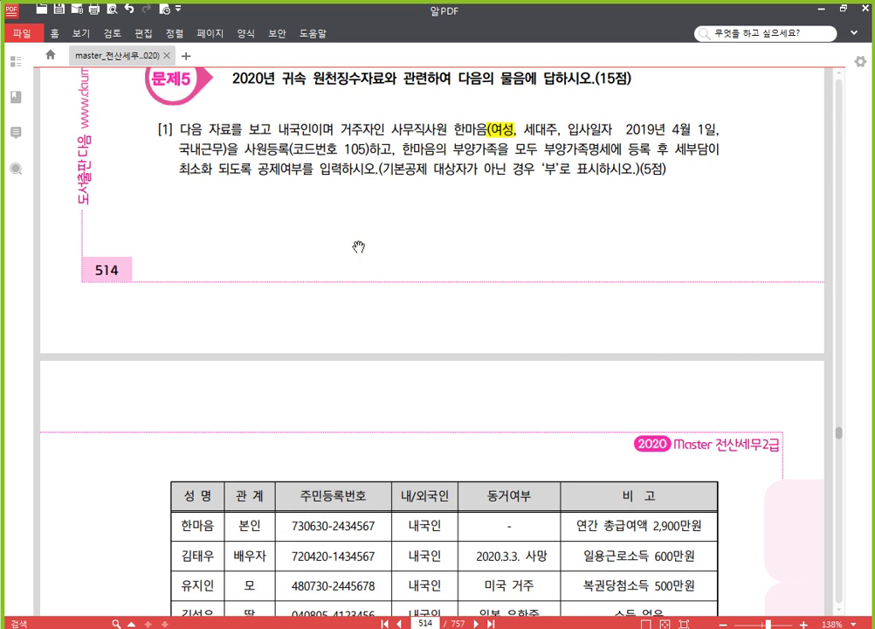
pyautogui.scroll(-2, 360, 258)
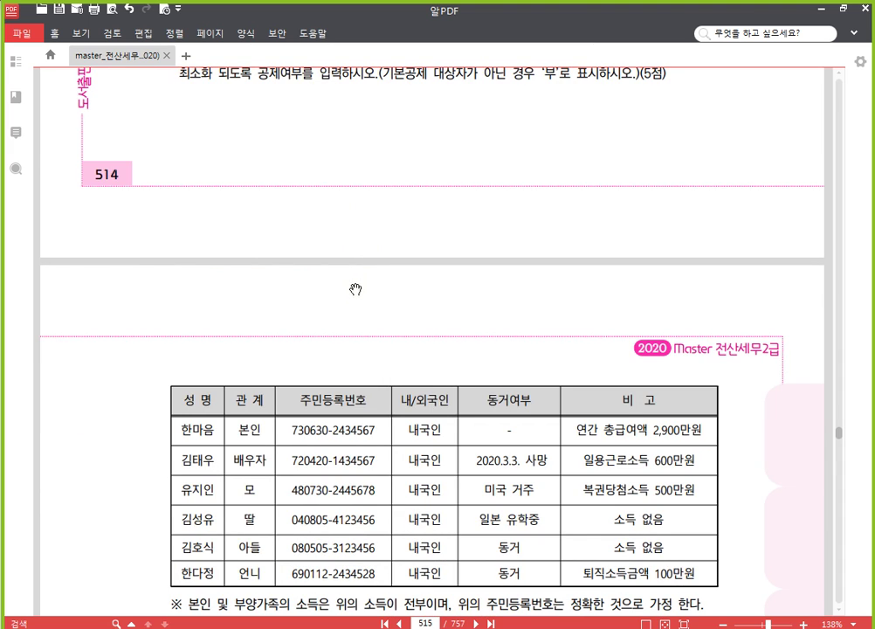
pyautogui.scroll(-2, 354, 295)
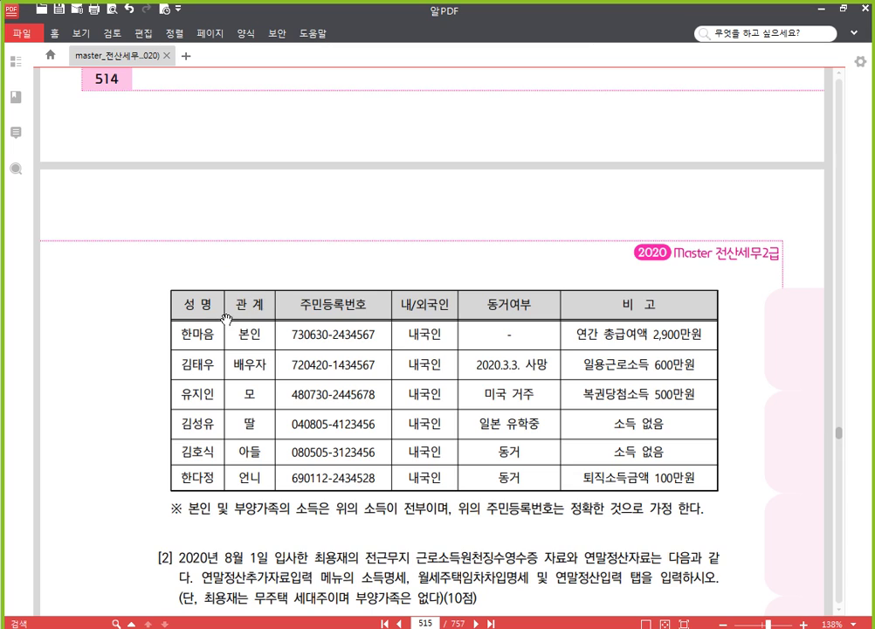
pyautogui.scroll(-2, 233, 329)
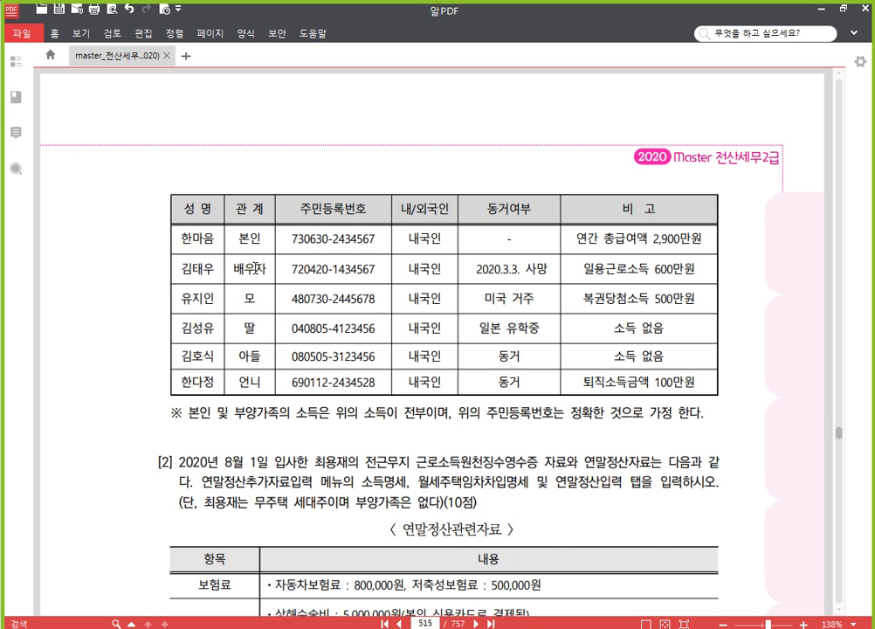
pyautogui.scroll(2, 302, 253)
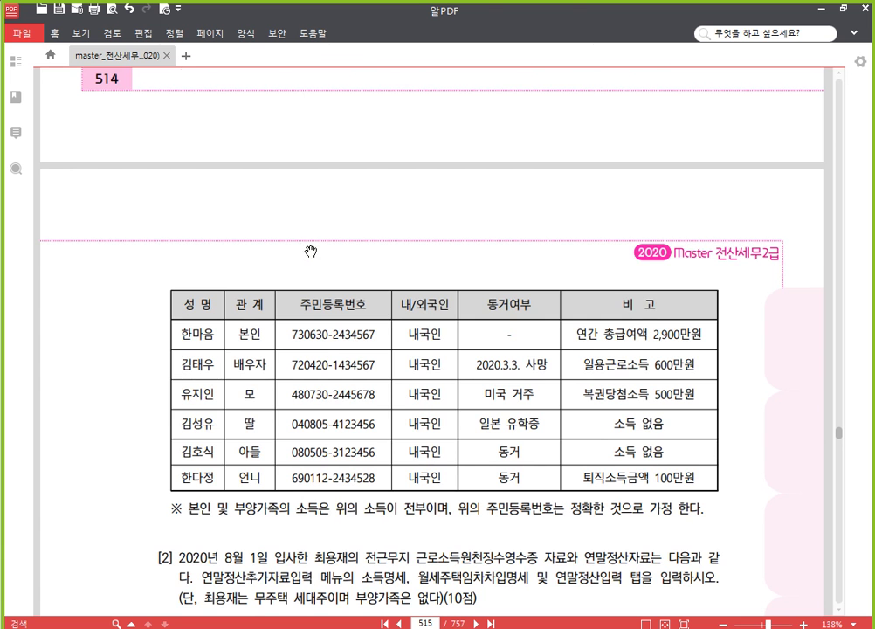
pyautogui.scroll(4, 314, 252)
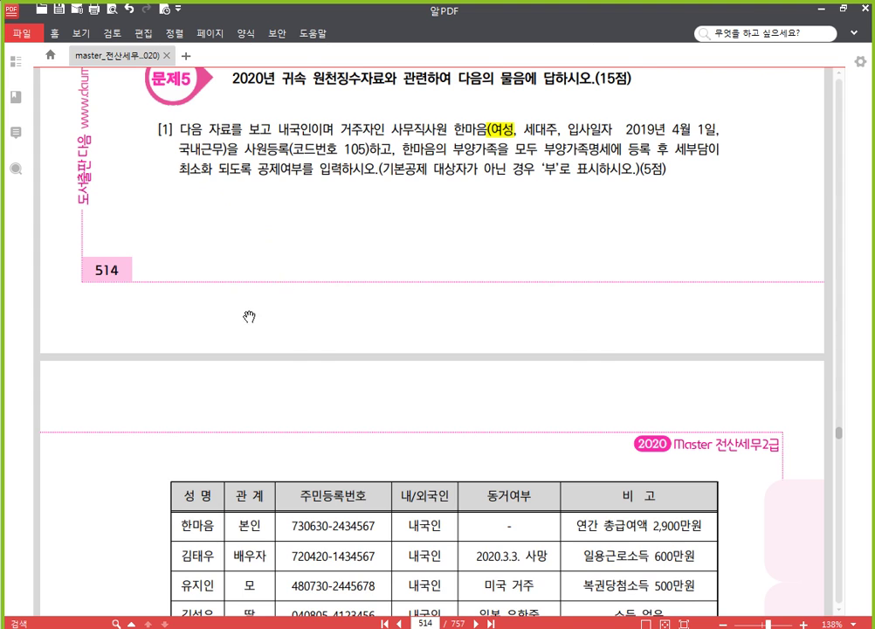
pyautogui.scroll(-4, 262, 316)
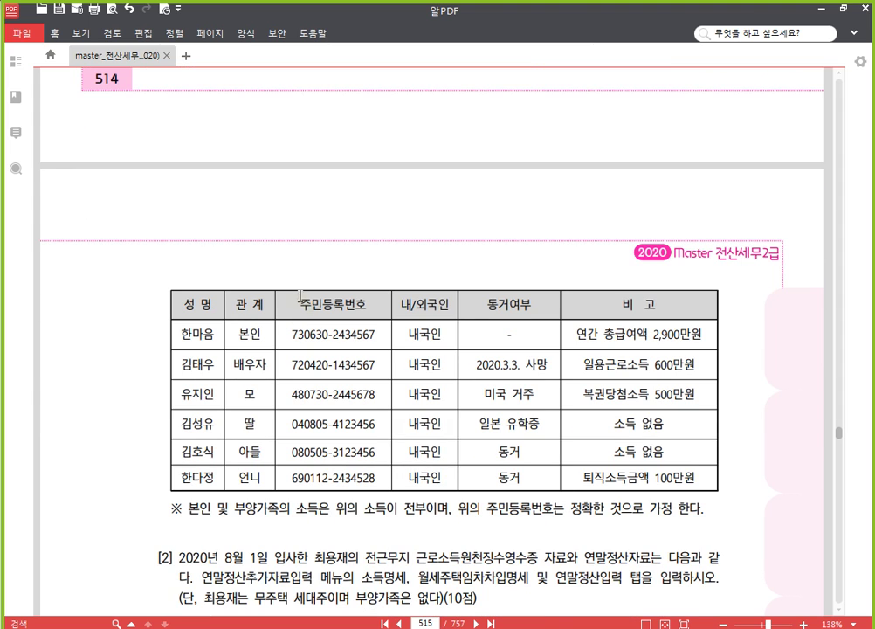
pyautogui.scroll(-2, 289, 288)
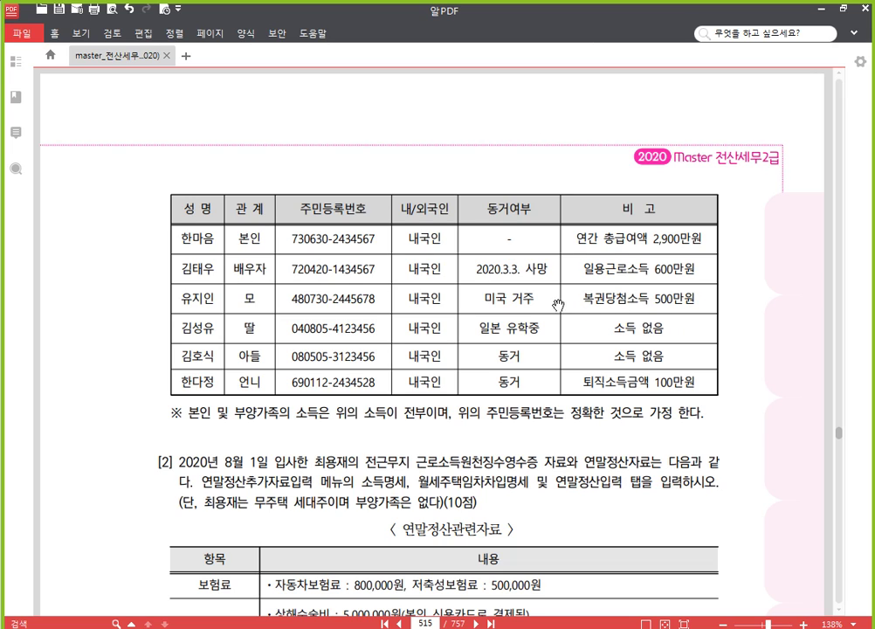
# Highlight the mother's 미국 거주 note in yellow and strike out her name and relation.
pyautogui.moveTo(536, 299); pyautogui.dragTo(481, 300)
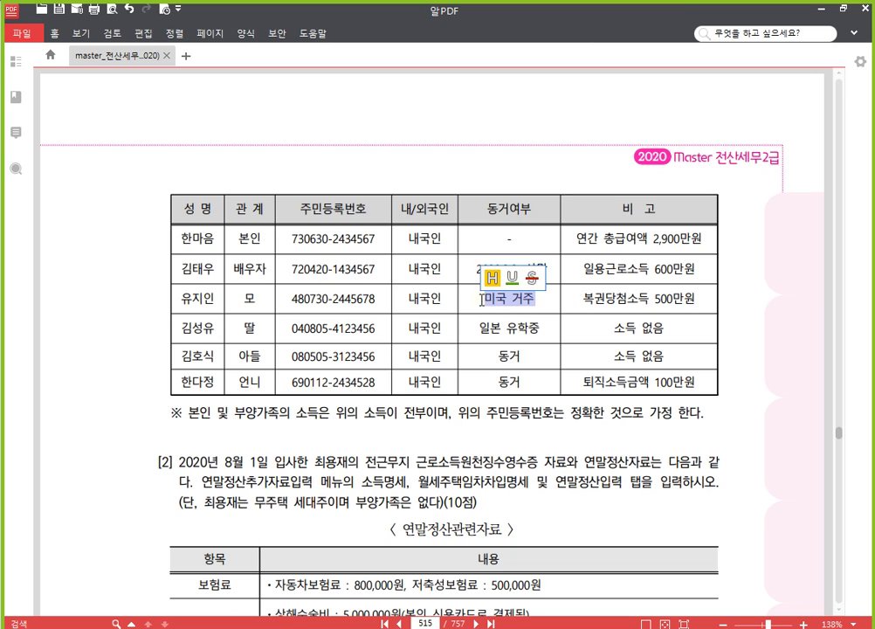
pyautogui.click(493, 279)
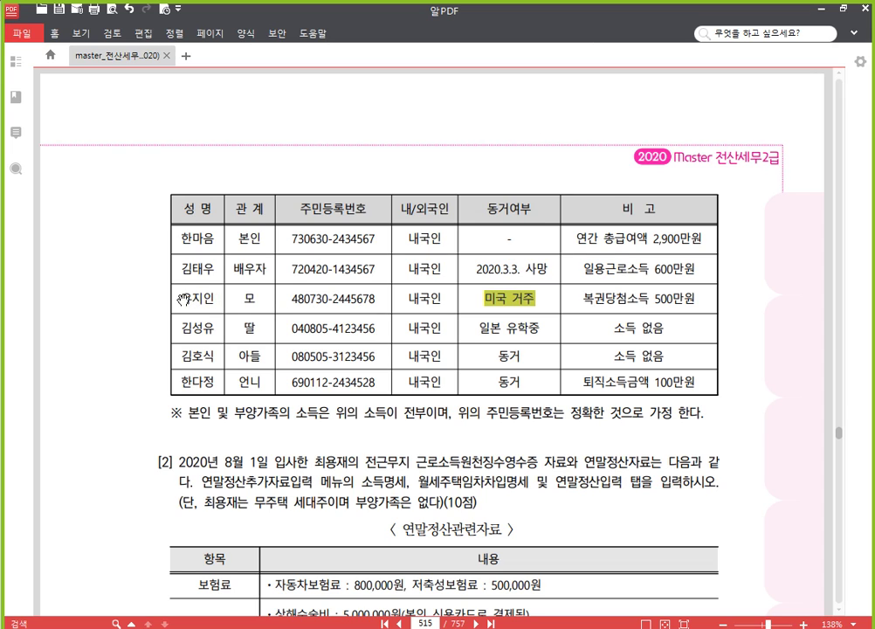
pyautogui.moveTo(183, 300); pyautogui.dragTo(256, 294)
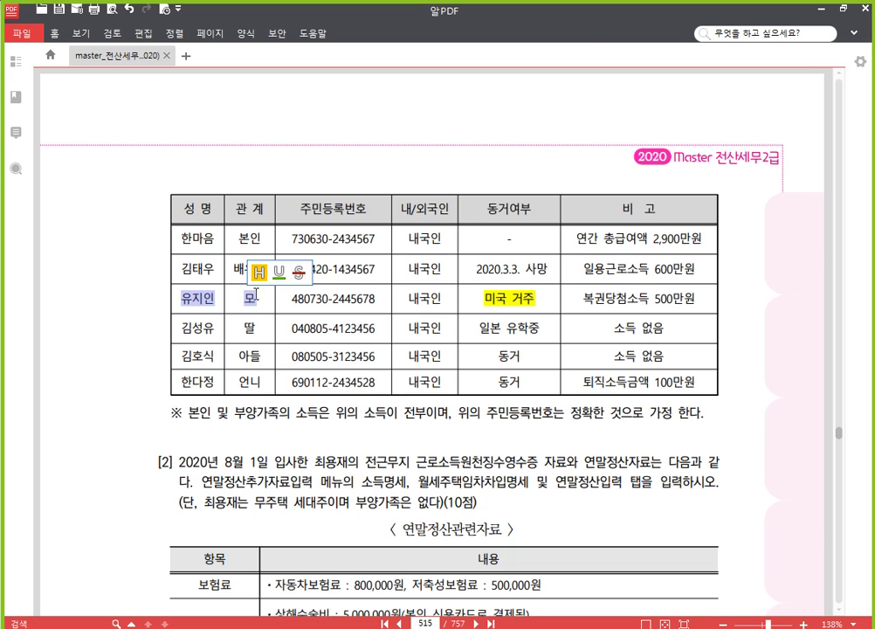
pyautogui.click(299, 271)
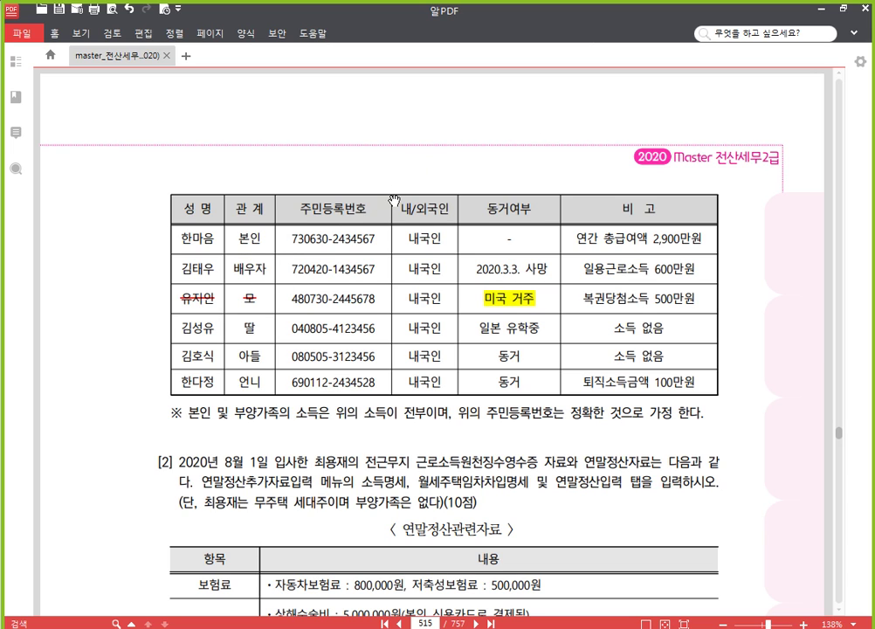
# Switch to KcLep and start a new employee entry in 사원등록.
pyautogui.scroll(1, 395, 199)
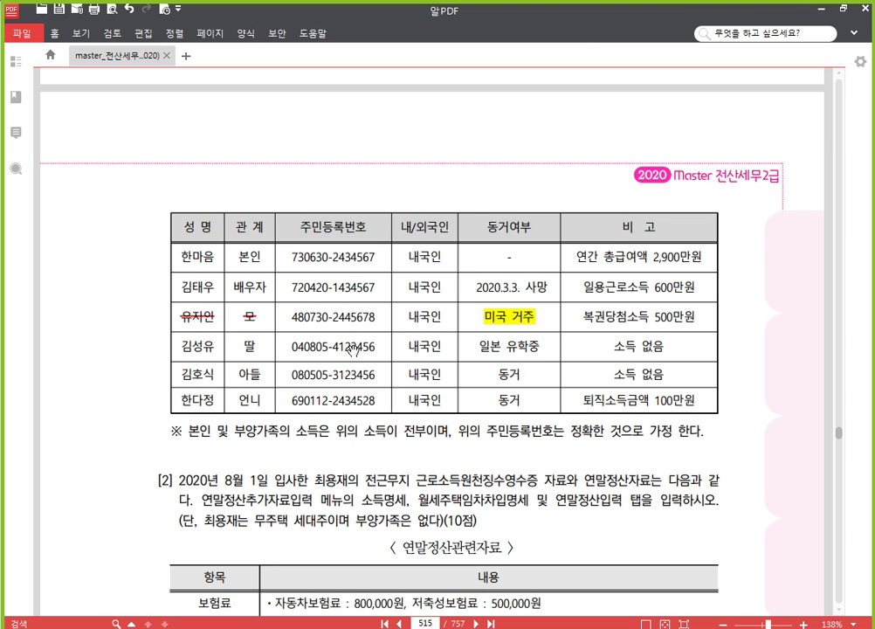
pyautogui.scroll(2, 340, 367)
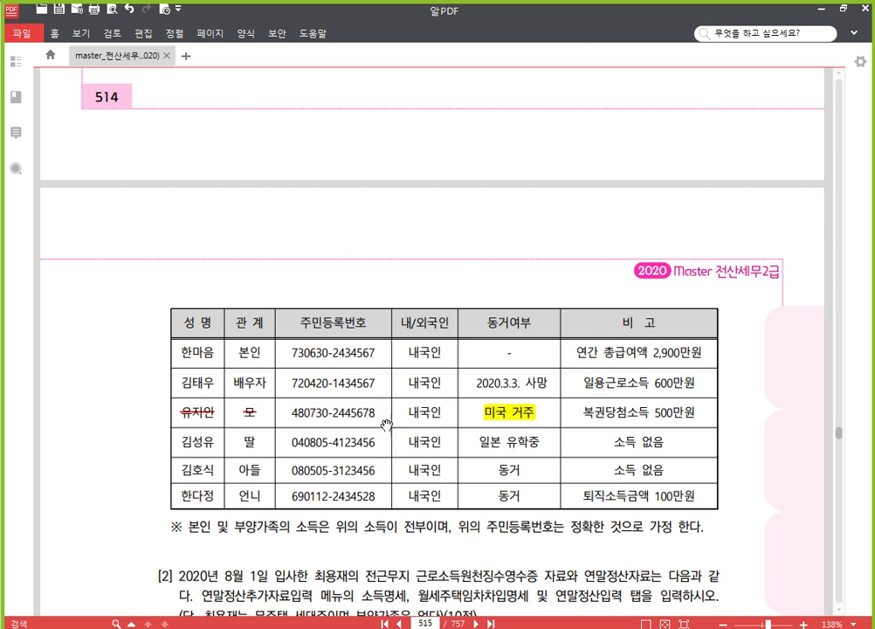
pyautogui.hotkey('alt', 'Tab')
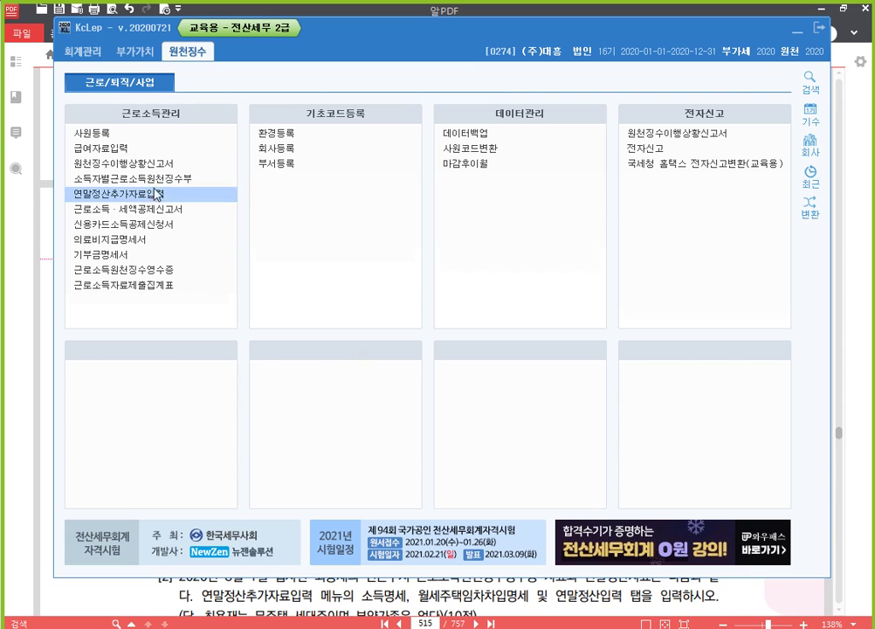
pyautogui.click(173, 138)
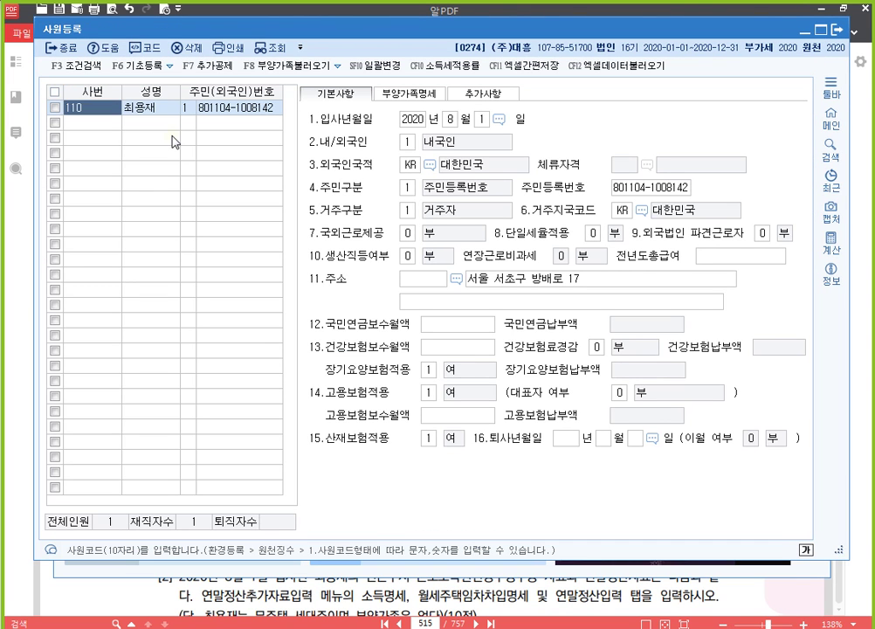
pyautogui.click(96, 127)
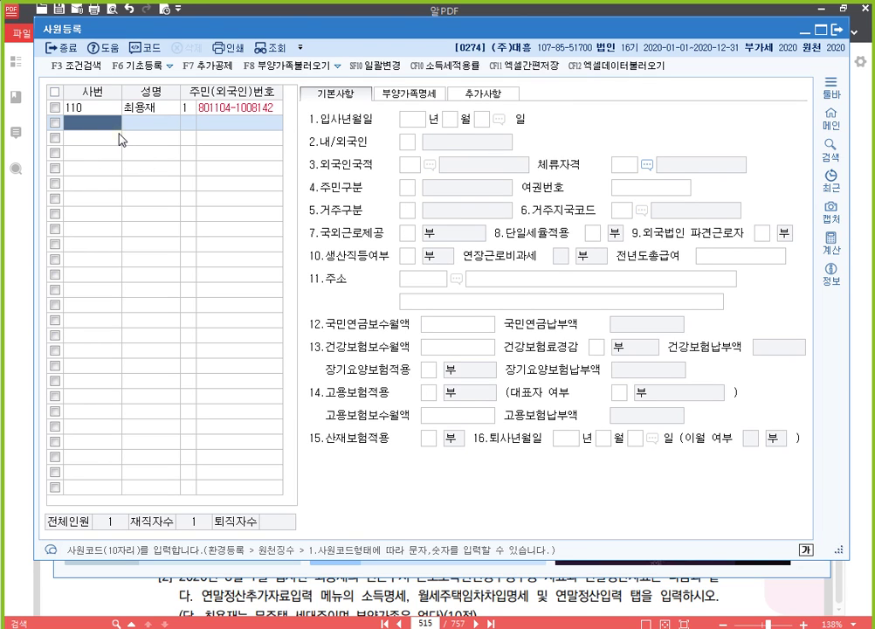
# Enter employee 105 with her name, resident registration number and hire date 2019-04-01.
pyautogui.write('105')
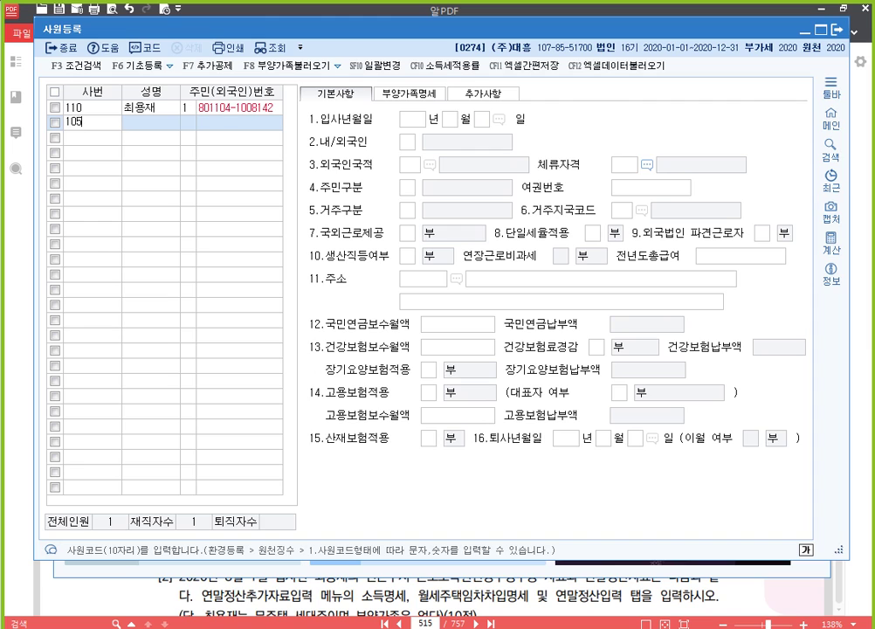
pyautogui.press('Return')
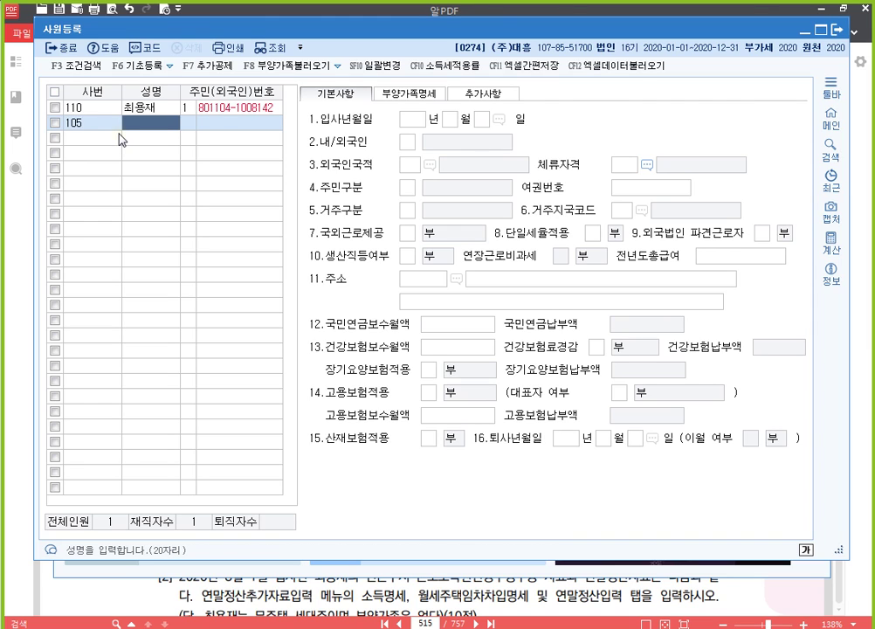
pyautogui.press('Return')
pyautogui.press('Return')
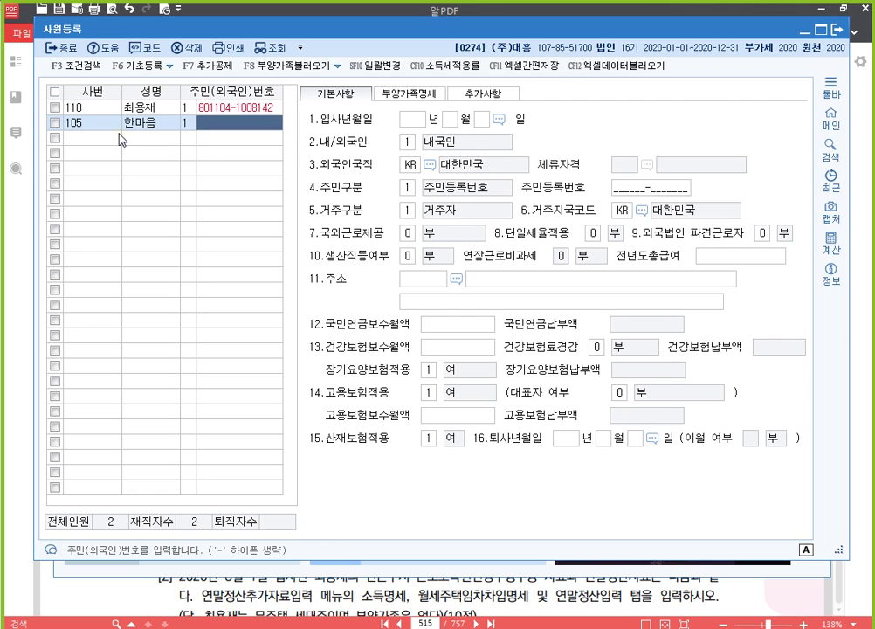
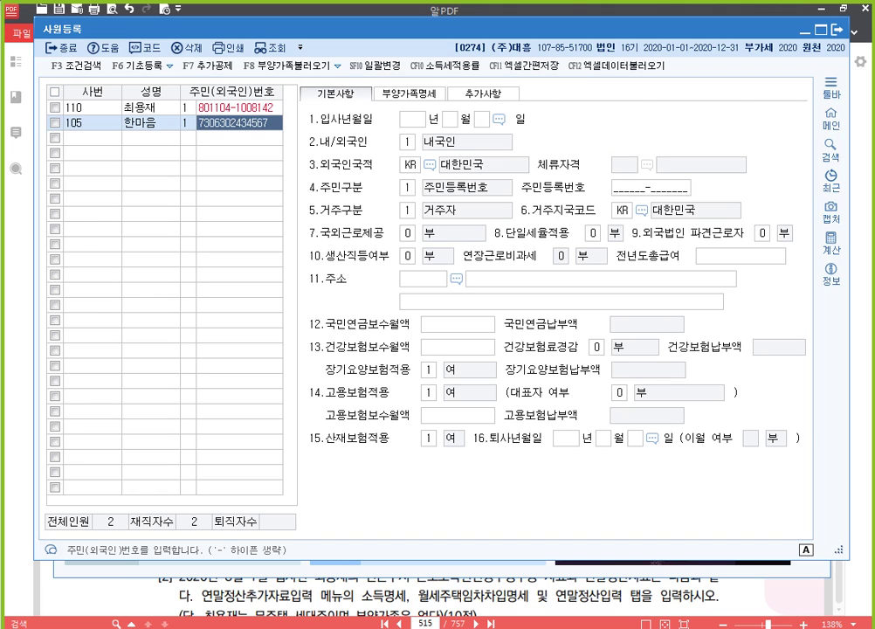
pyautogui.press('Return')
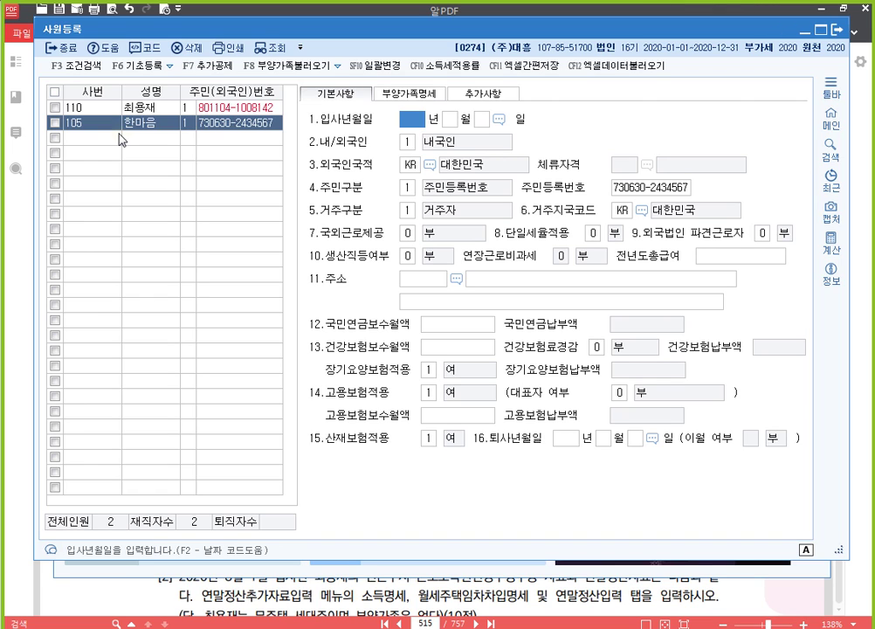
pyautogui.write('2019040')
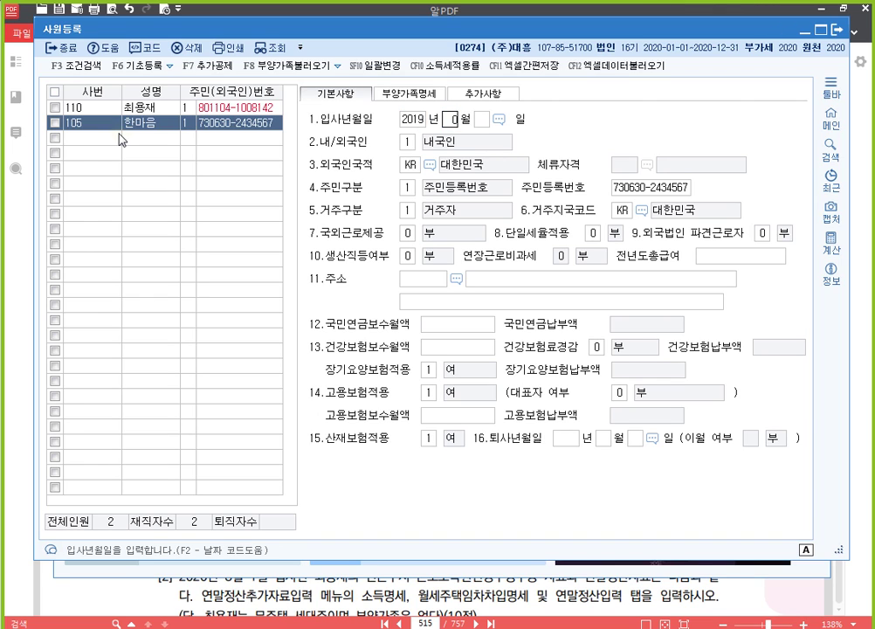
pyautogui.write('1')
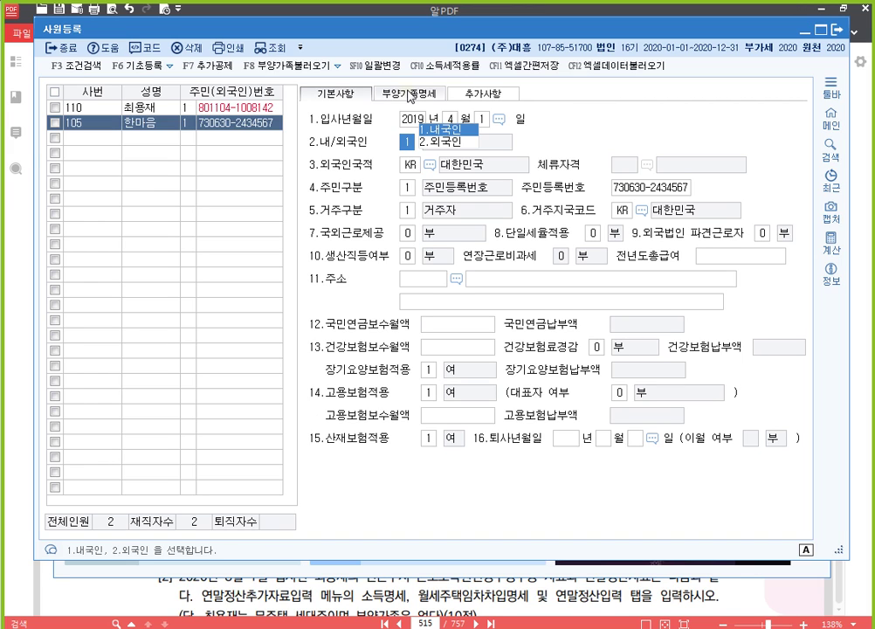
pyautogui.click(409, 94)
# Set employee 105's 부녀자 deduction to 1.
pyautogui.click(597, 160)
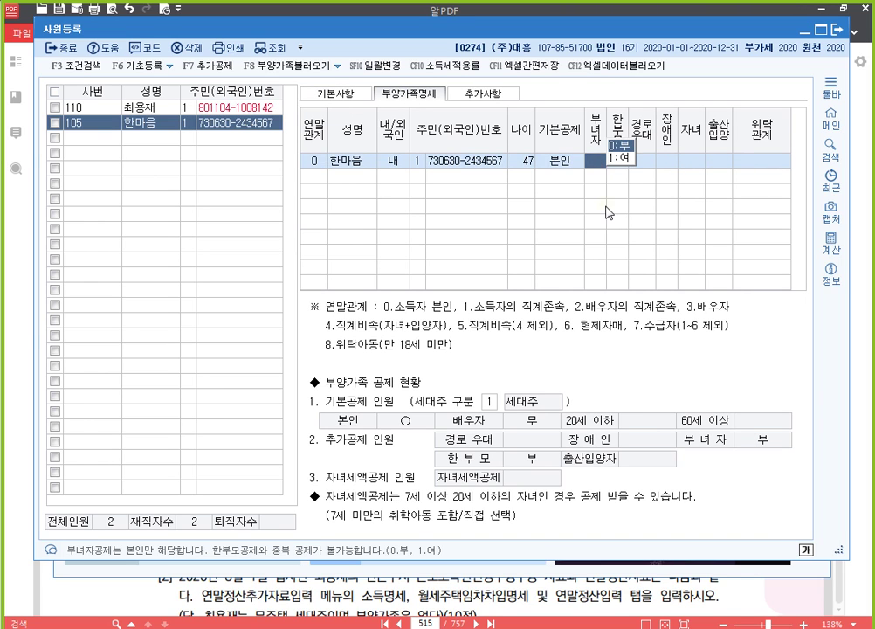
pyautogui.press('1')
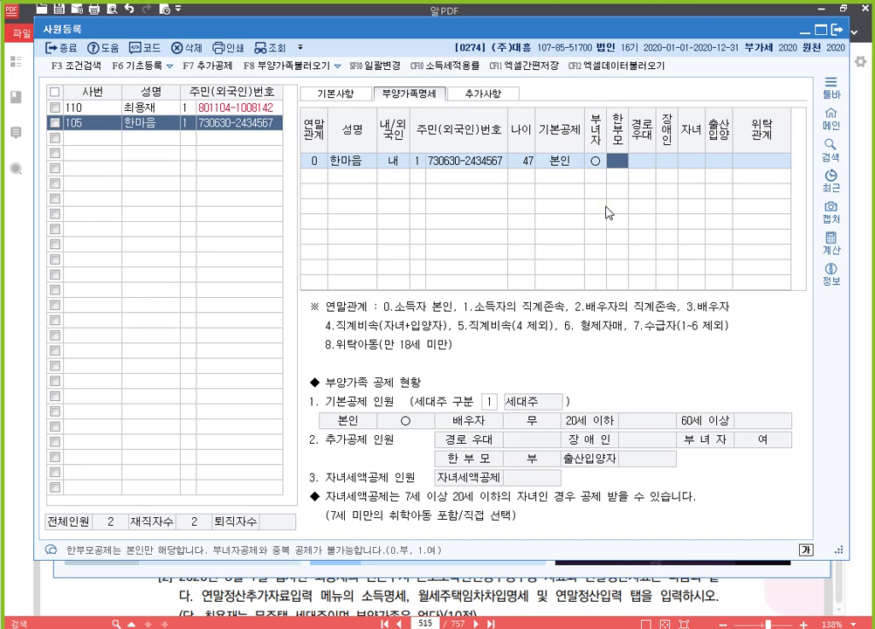
pyautogui.press('Return')
pyautogui.press('Return')
pyautogui.press('Return')
pyautogui.press('Return')
pyautogui.press('Return')
pyautogui.press('Return')
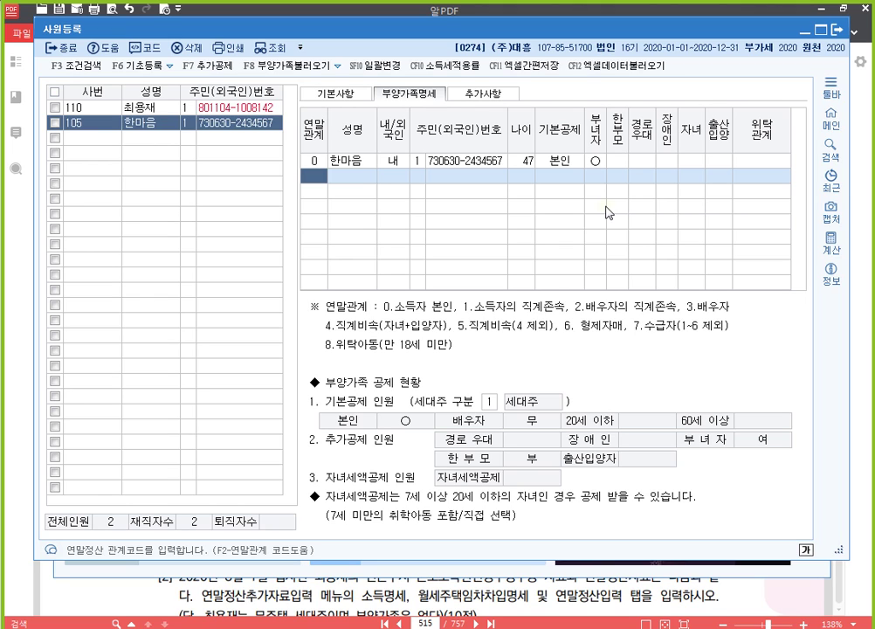
# Add the spouse as a relation-3 dependant with name and resident number, then start a relation-1 row.
pyautogui.write('3')
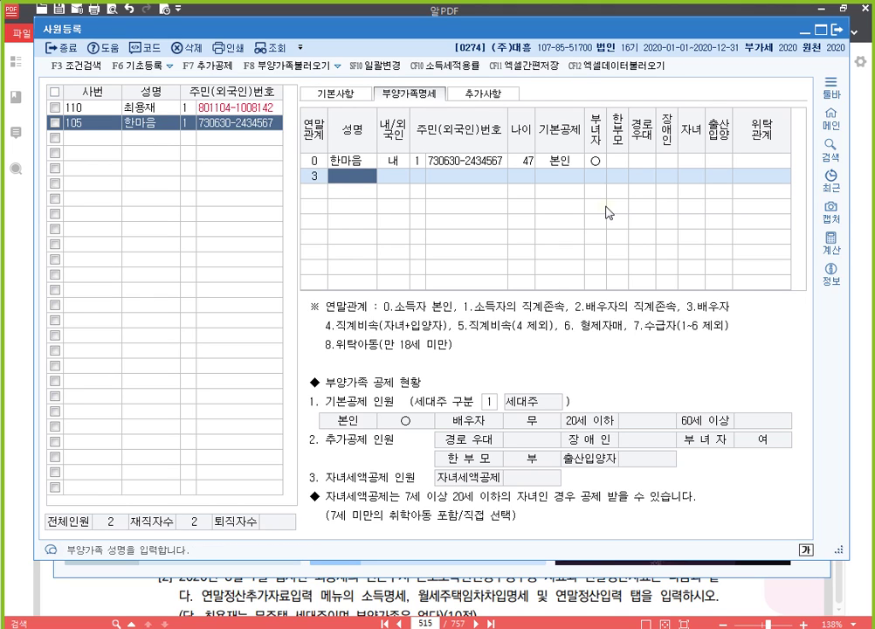
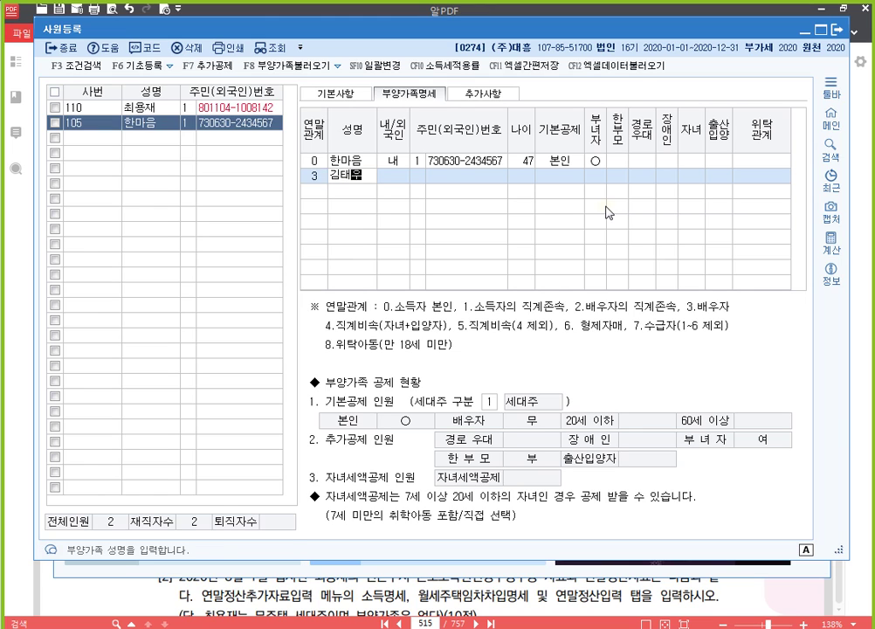
pyautogui.press('Return')
pyautogui.press('Return')
pyautogui.write('1')
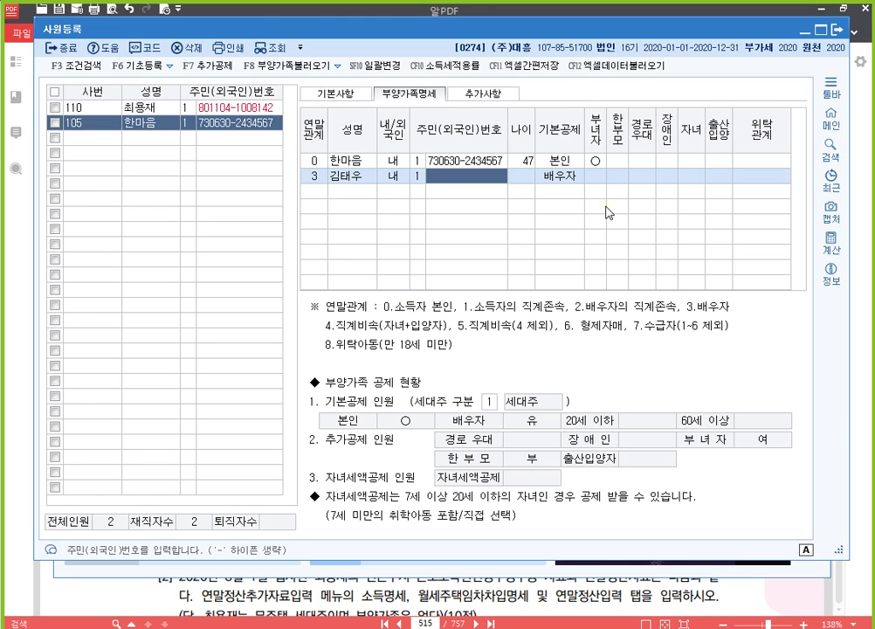
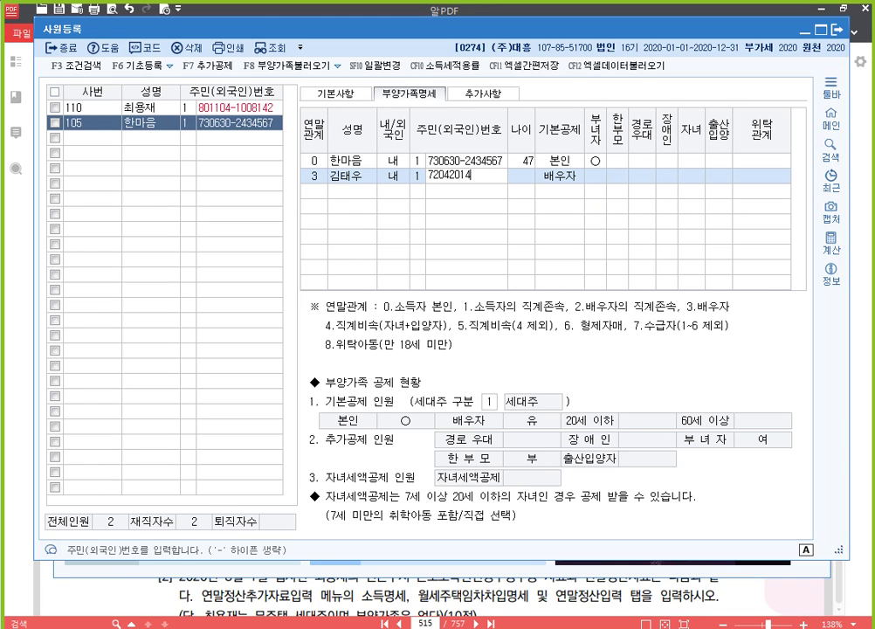
pyautogui.press('Return')
pyautogui.press('Return')
pyautogui.press('Return')
pyautogui.press('Return')
pyautogui.press('Return')
pyautogui.press('Return')
pyautogui.press('Return')
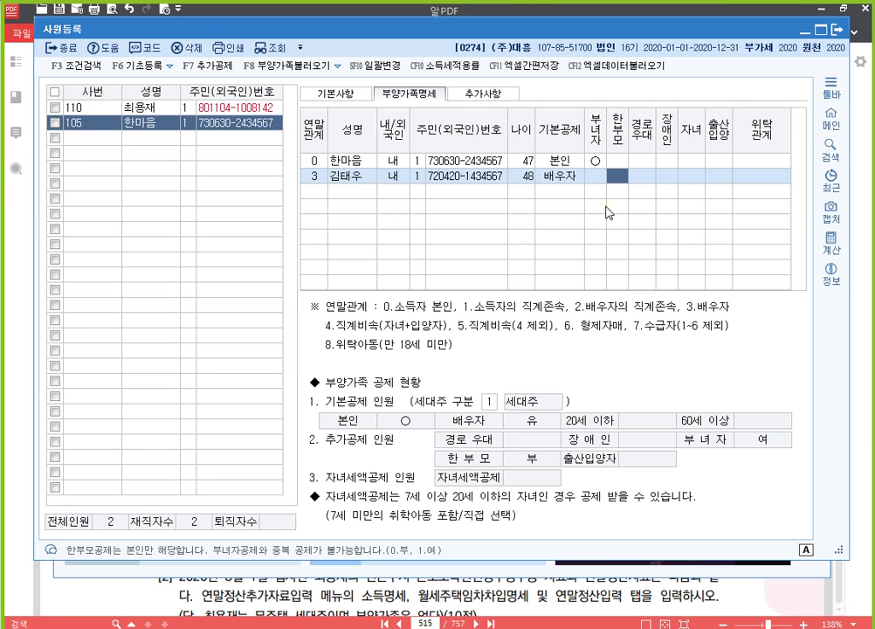
pyautogui.press('Return')
pyautogui.press('Return')
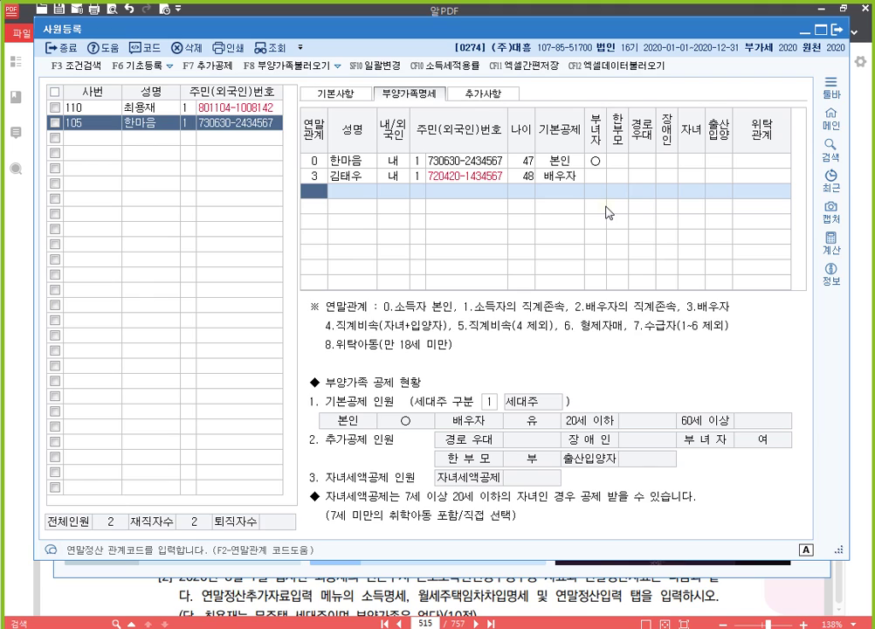
pyautogui.write('1')
pyautogui.press('Return')
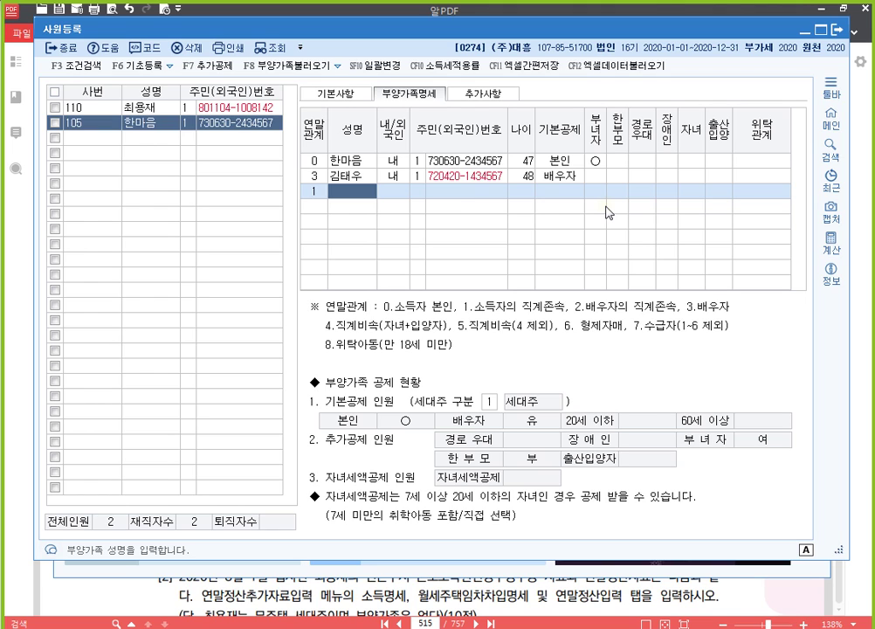
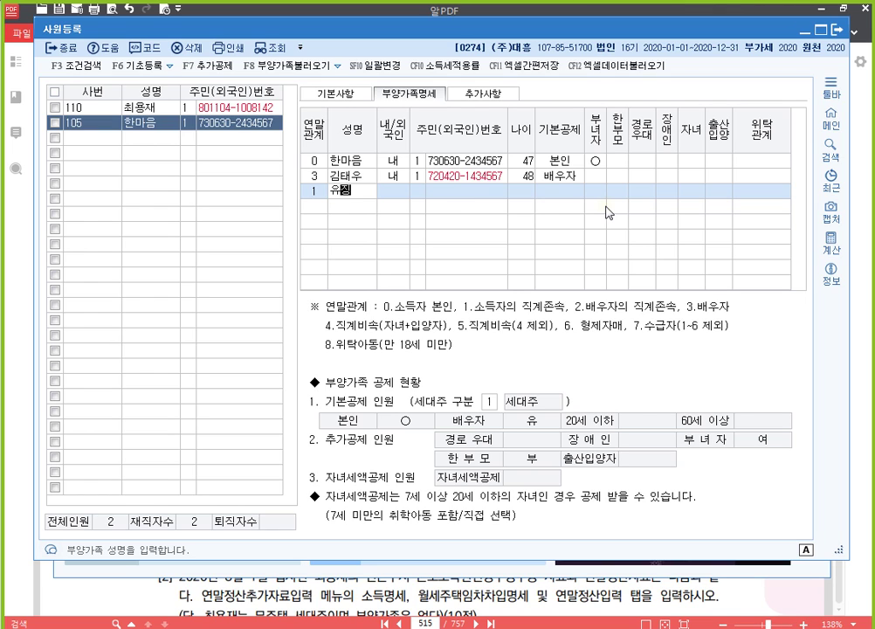
# Enter the 72-year-old relation-1 parent's name and resident number, with basic deduction 0:부.
pyautogui.press('Return')
pyautogui.press('Return')
pyautogui.write('1')
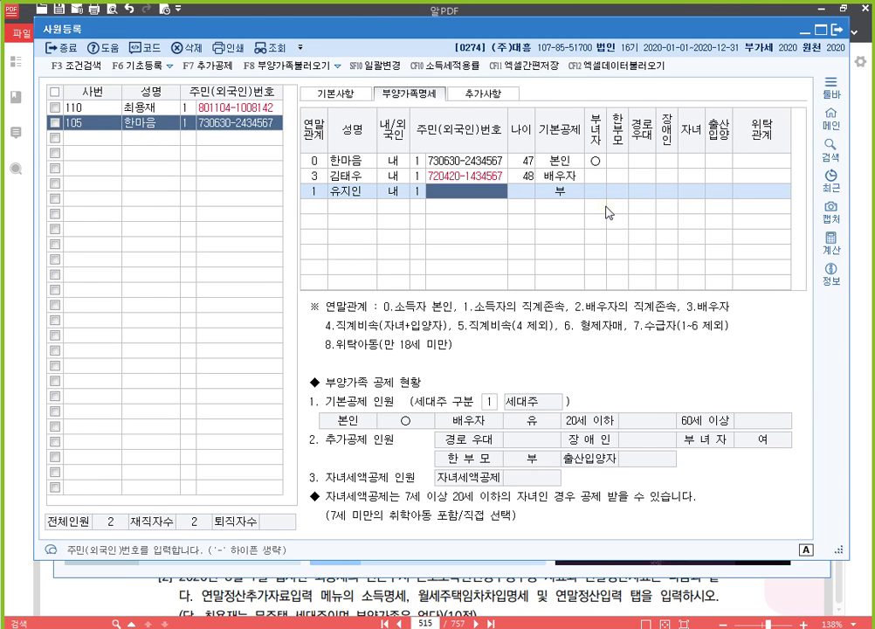
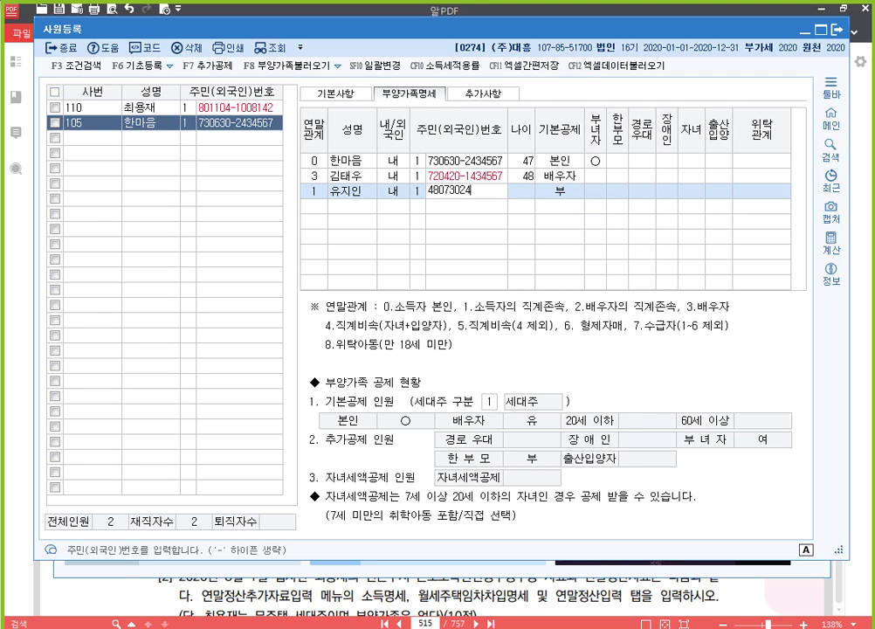
pyautogui.press('Return')
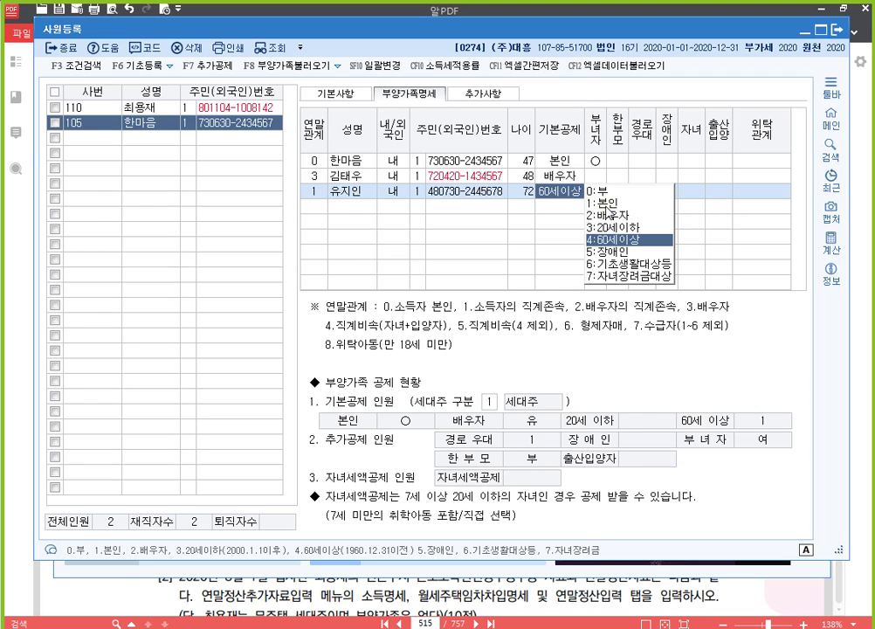
pyautogui.press('0')
pyautogui.press('Return')
pyautogui.press('Return')
pyautogui.press('Return')
pyautogui.press('Return')
pyautogui.press('Return')
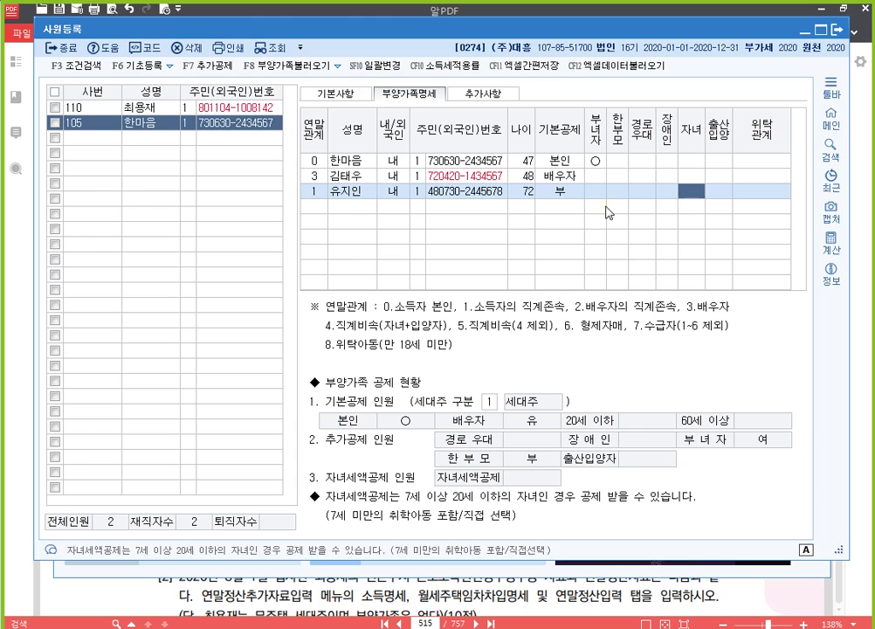
pyautogui.press('Return')
pyautogui.press('Return')
pyautogui.press('Return')
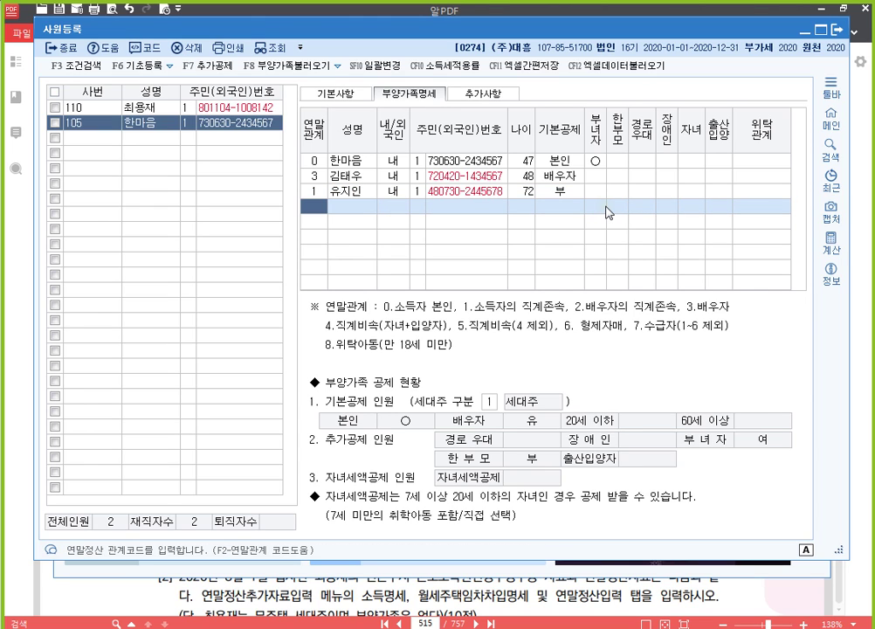
# Add the 16-year-old child as relation 4 under 20세이하 basic deduction.
pyautogui.write('4')
pyautogui.press('Return')
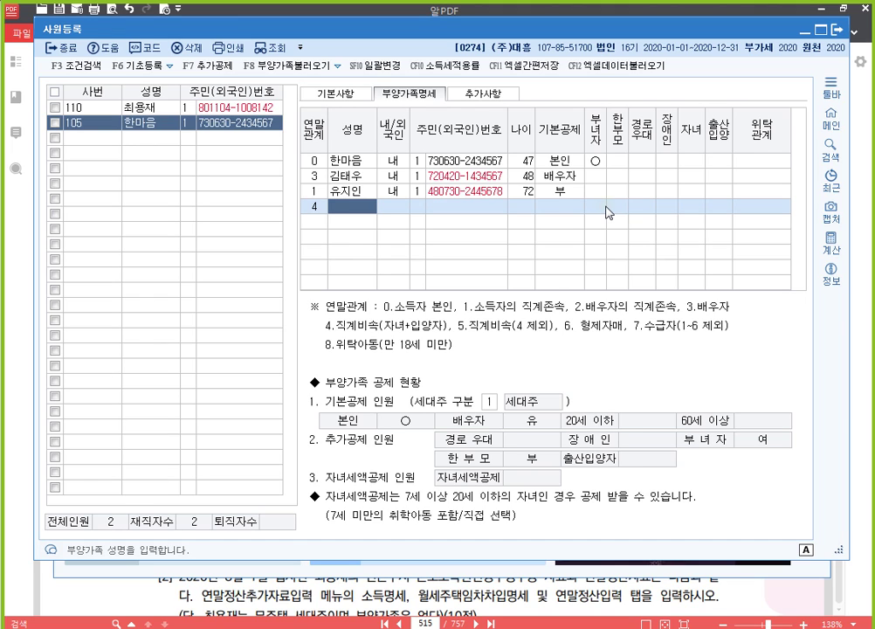
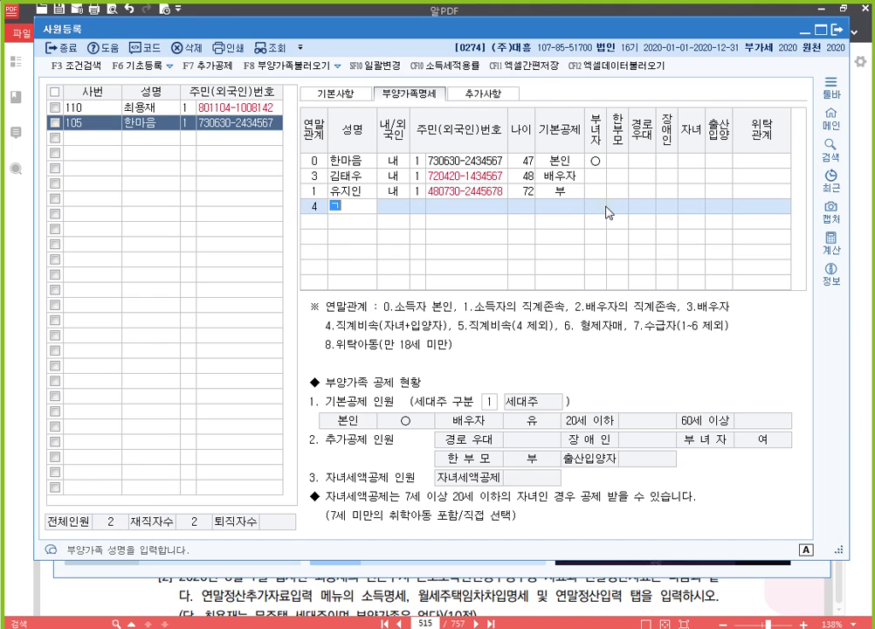
pyautogui.press('Return')
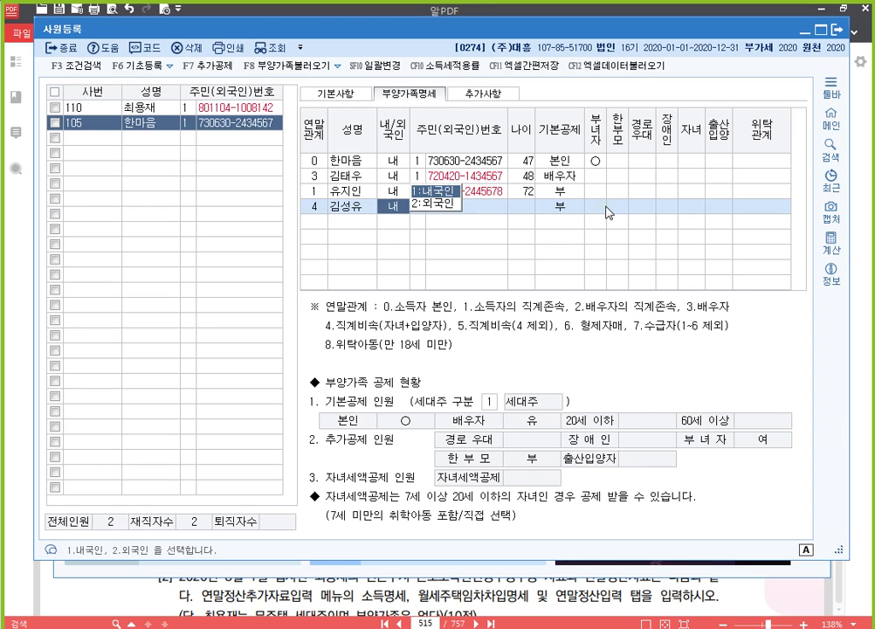
pyautogui.press('Return')
pyautogui.press('Return')
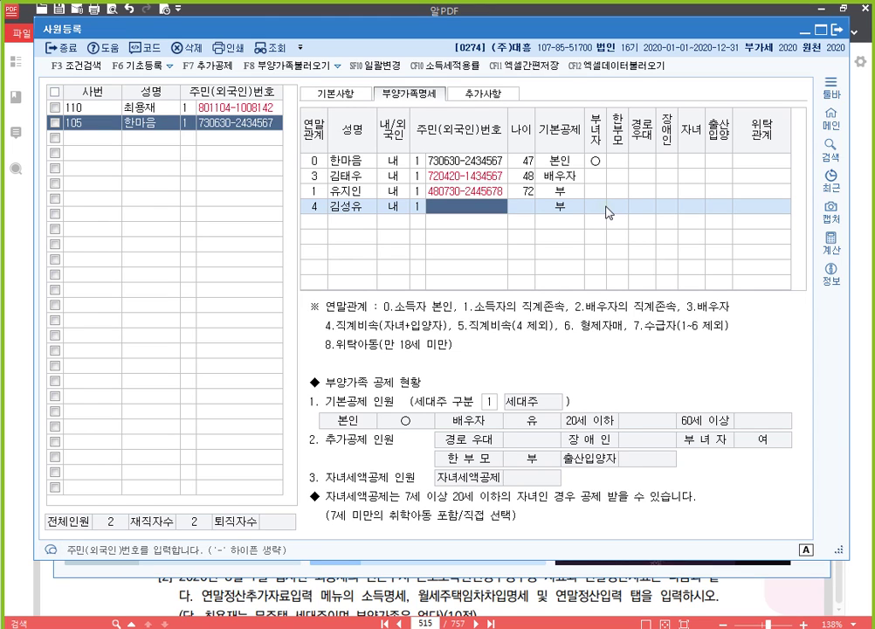
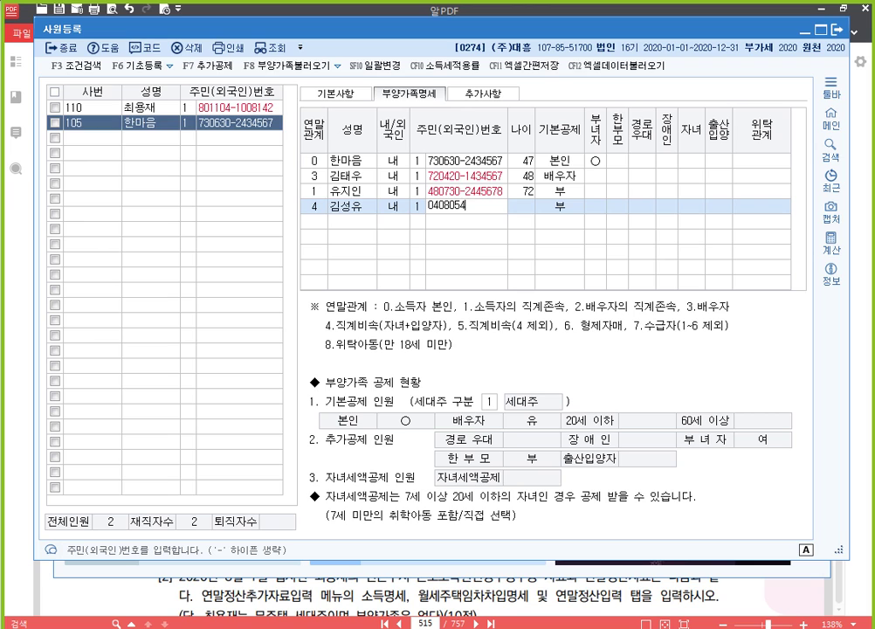
pyautogui.press('Return')
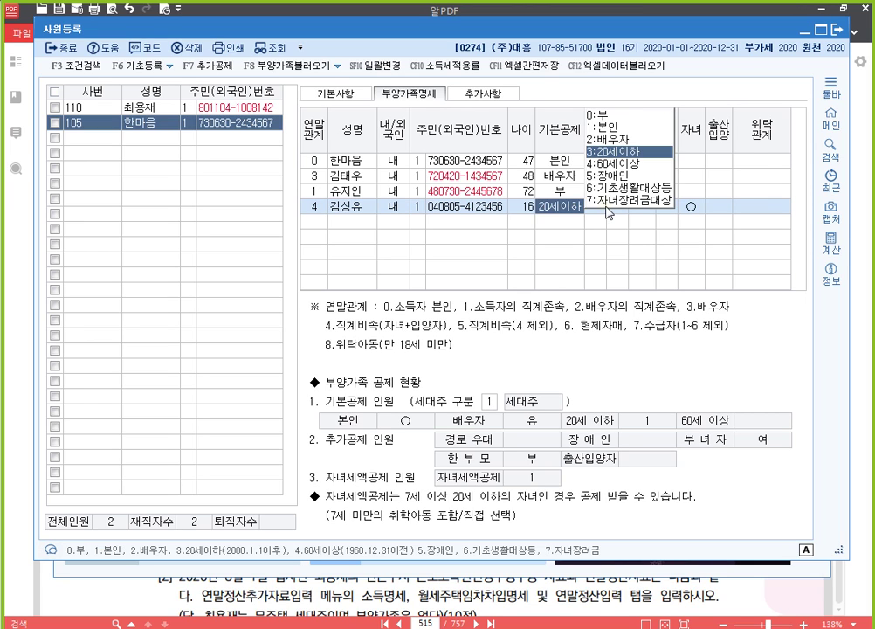
pyautogui.press('Return')
pyautogui.press('Return')
pyautogui.press('Return')
pyautogui.press('Return')
pyautogui.press('Return')
pyautogui.press('Return')
pyautogui.press('Return')
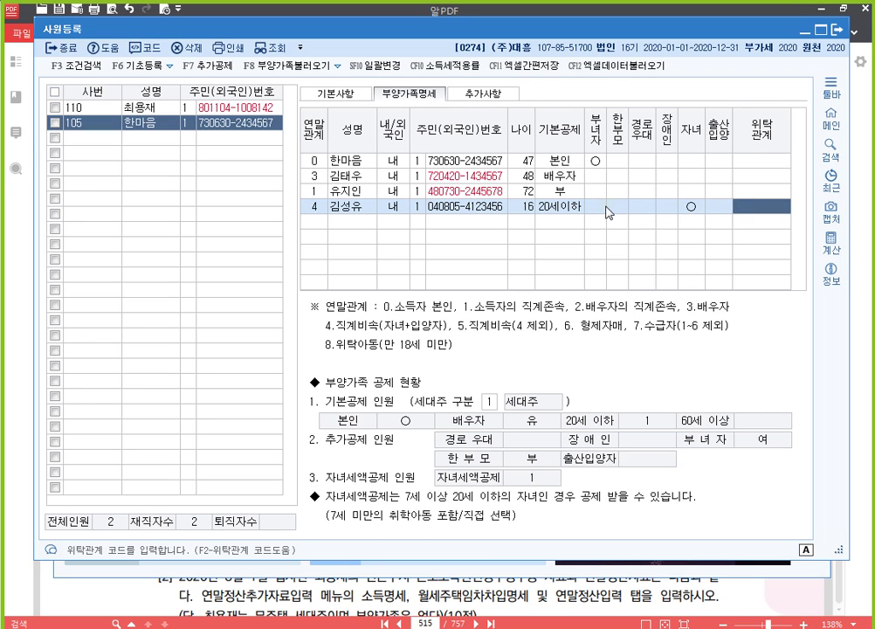
# Add the 12-year-old second child as relation 4 with name and resident number.
pyautogui.write('4')
pyautogui.press('Return')
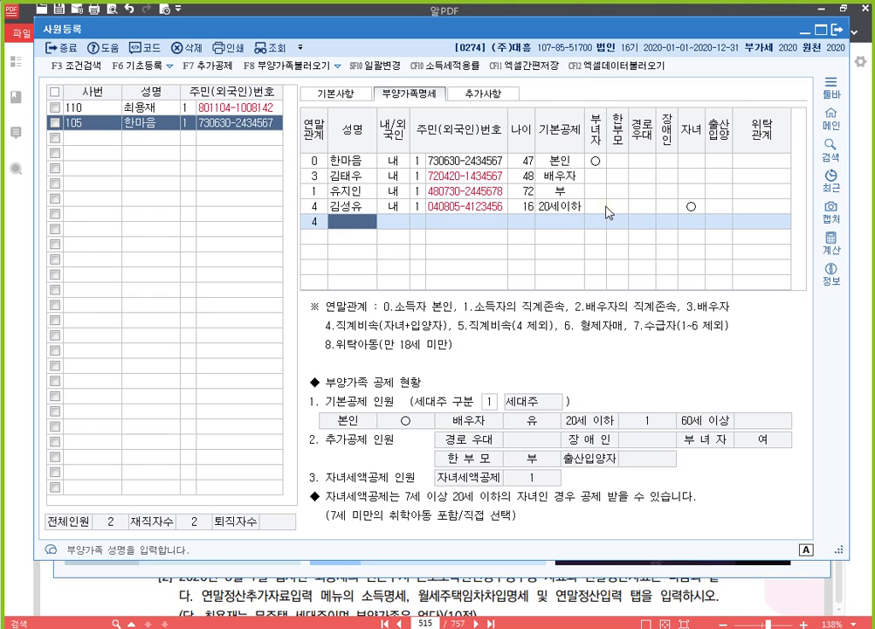
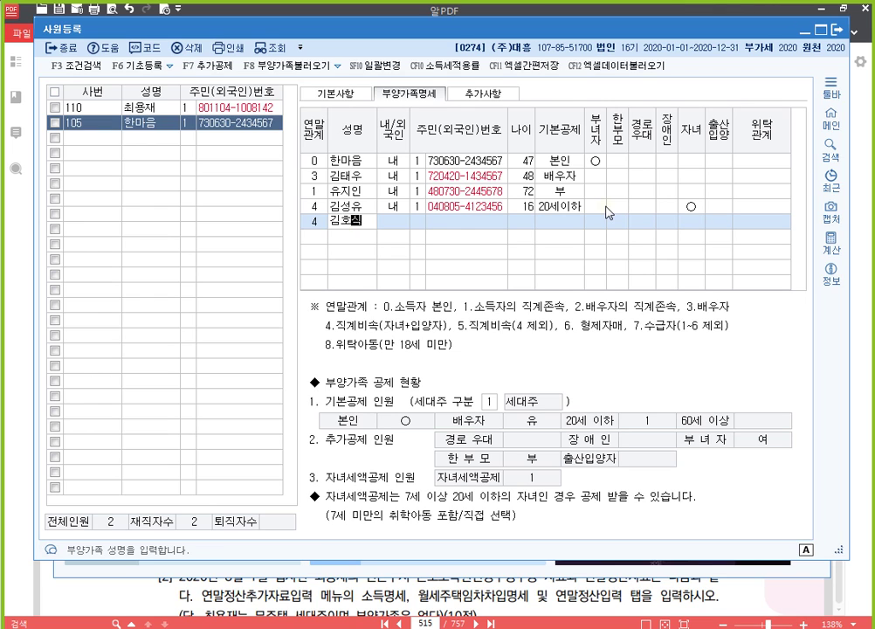
pyautogui.press('Return')
pyautogui.press('Return')
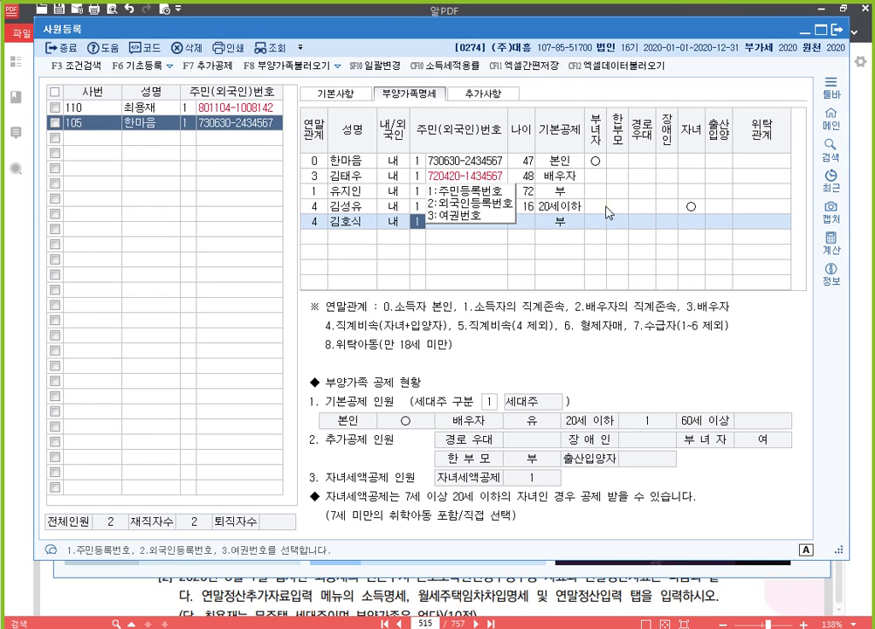
pyautogui.press('Return')
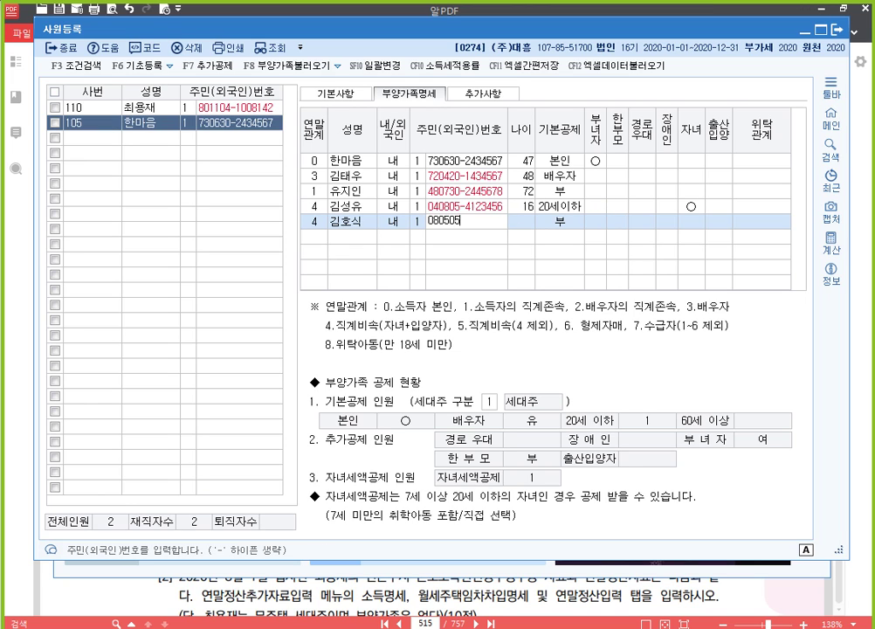
pyautogui.press('Return')
pyautogui.press('Return')
pyautogui.press('Return')
pyautogui.press('Return')
pyautogui.press('Return')
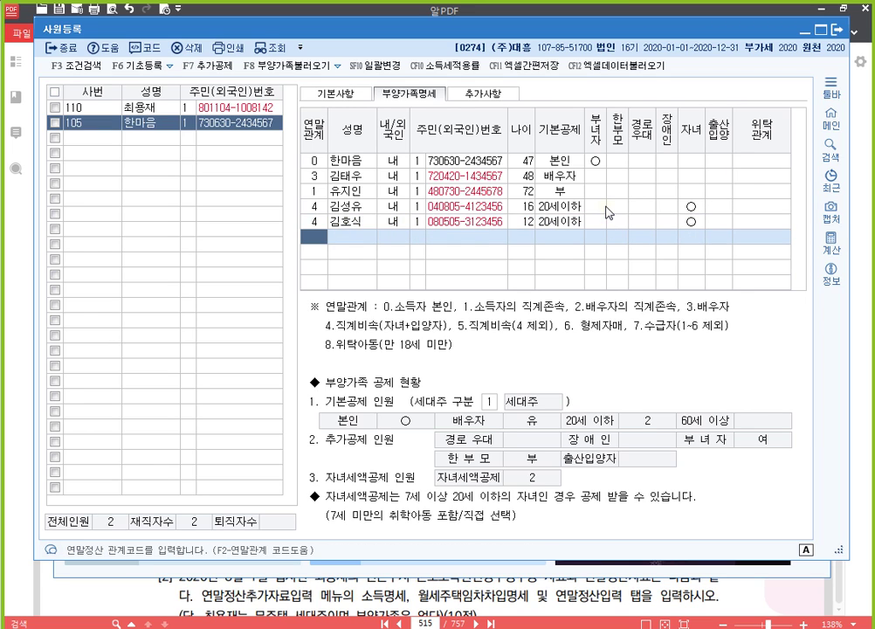
# Add the 51-year-old sibling as relation 6 with basic deduction left as 부.
pyautogui.write('6')
pyautogui.press('Return')
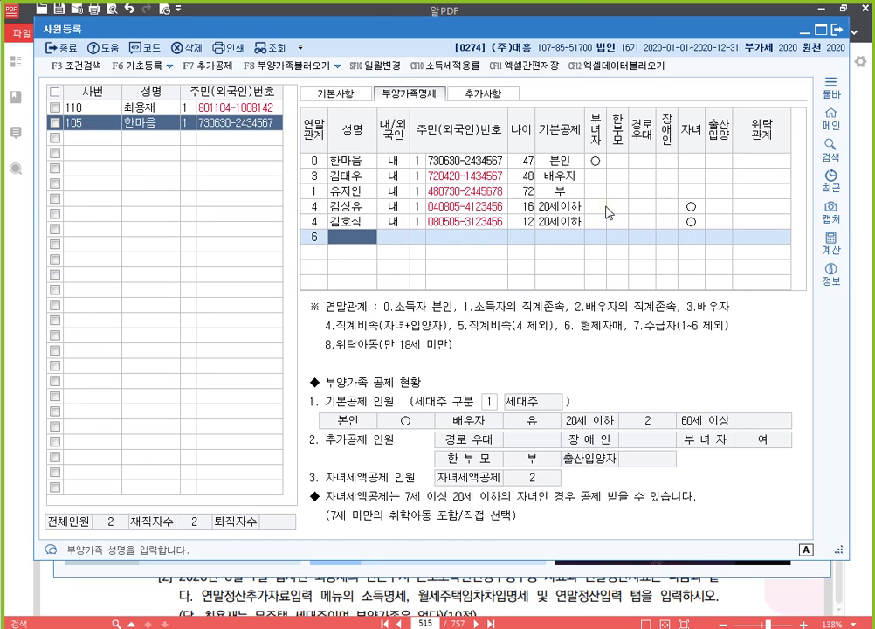
pyautogui.press('Return')
pyautogui.press('Return')
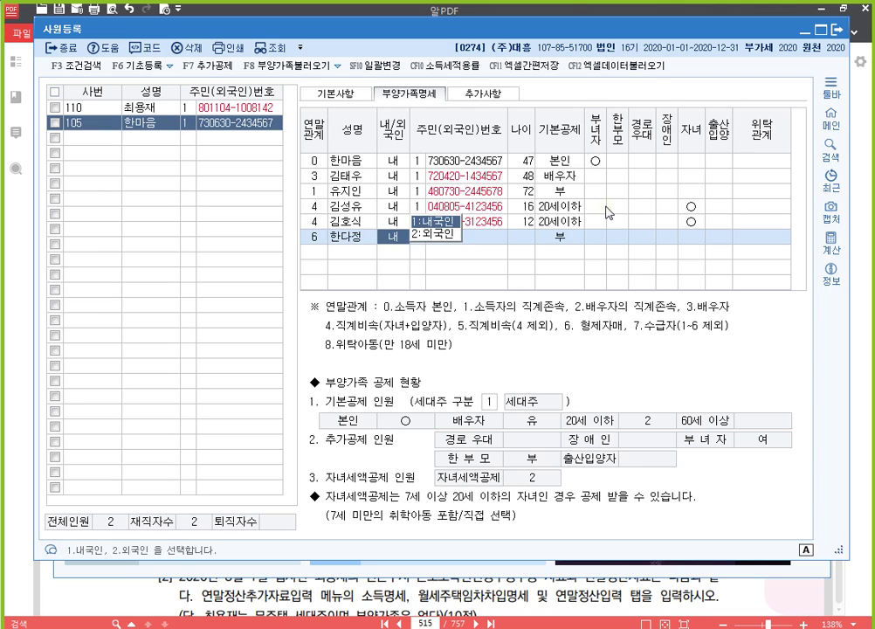
pyautogui.press('Return')
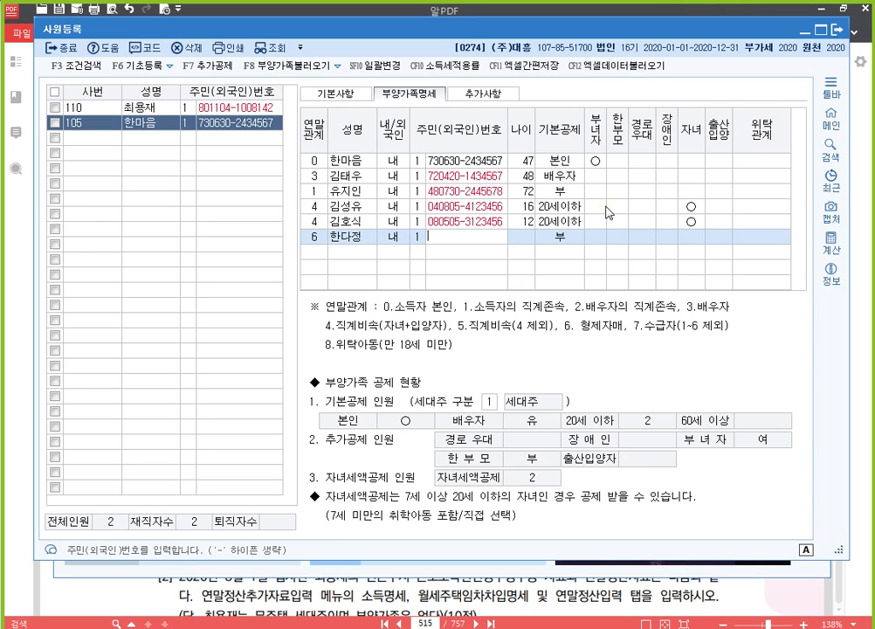
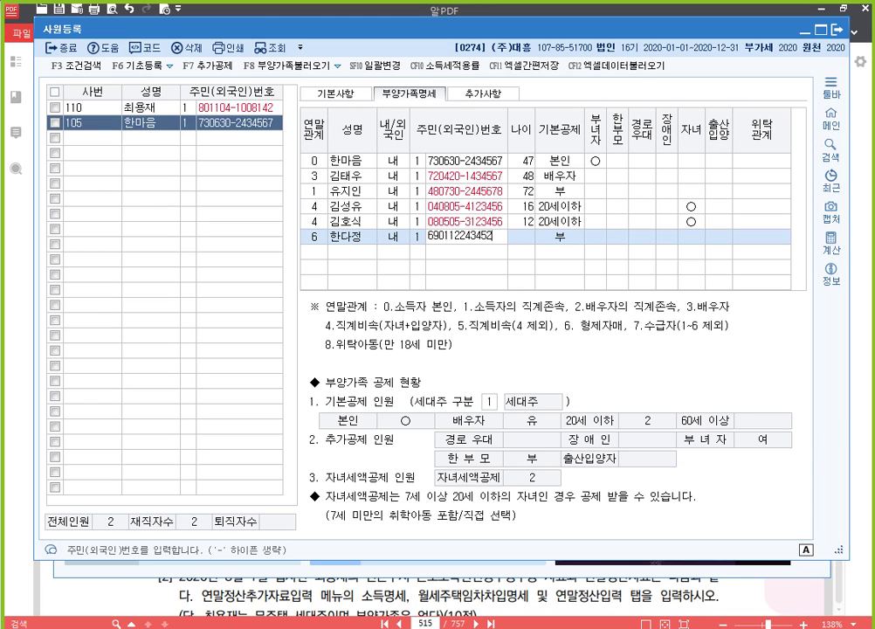
pyautogui.press('Return')
pyautogui.press('Return')
pyautogui.press('Return')
pyautogui.press('Return')
pyautogui.press('Return')
pyautogui.press('Return')
pyautogui.press('Return')
pyautogui.press('Return')
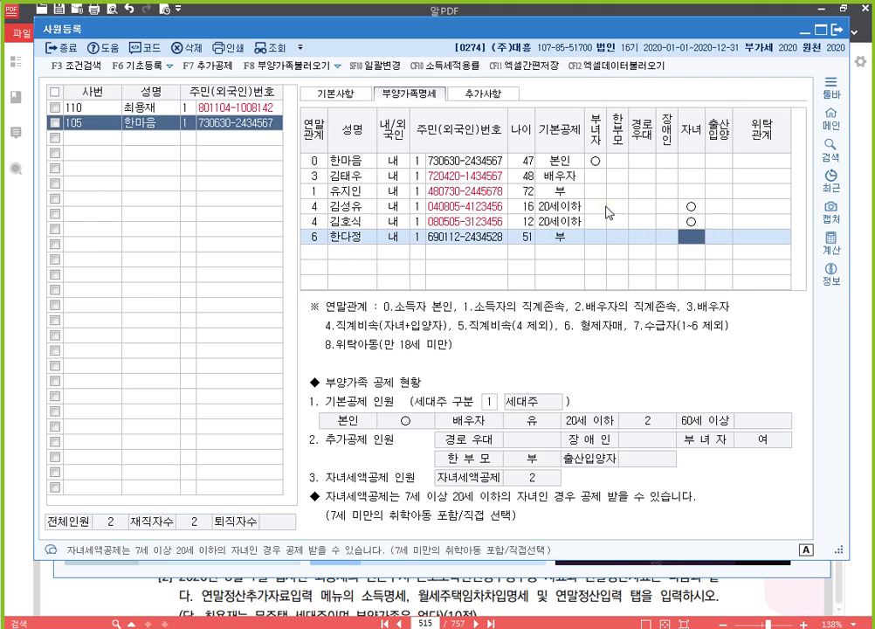
pyautogui.press('Return')
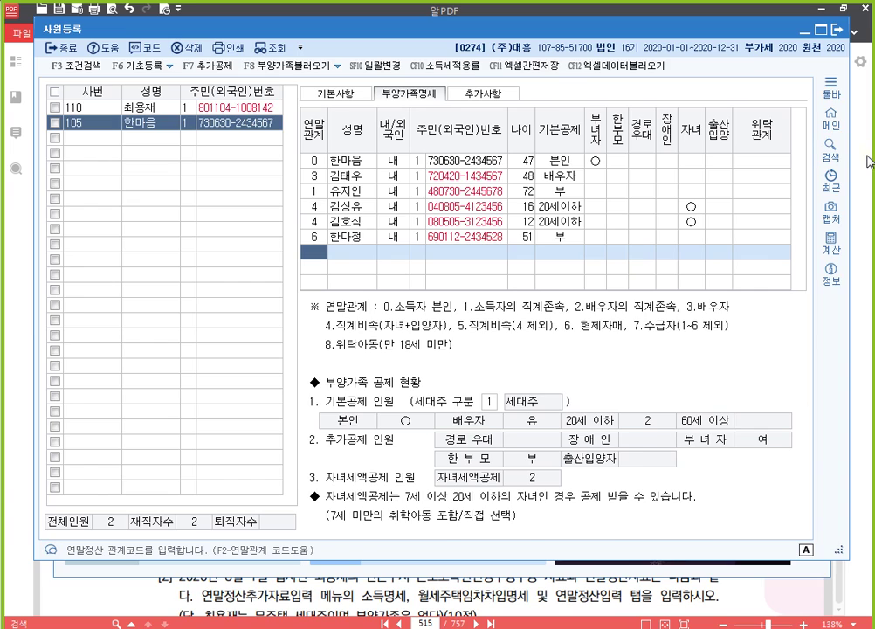
# Underline 세대주 in the PDF question, then check the 세대주 구분 field in KcLep.
pyautogui.hotkey('alt', 'Tab')
pyautogui.scroll(3, 567, 332)
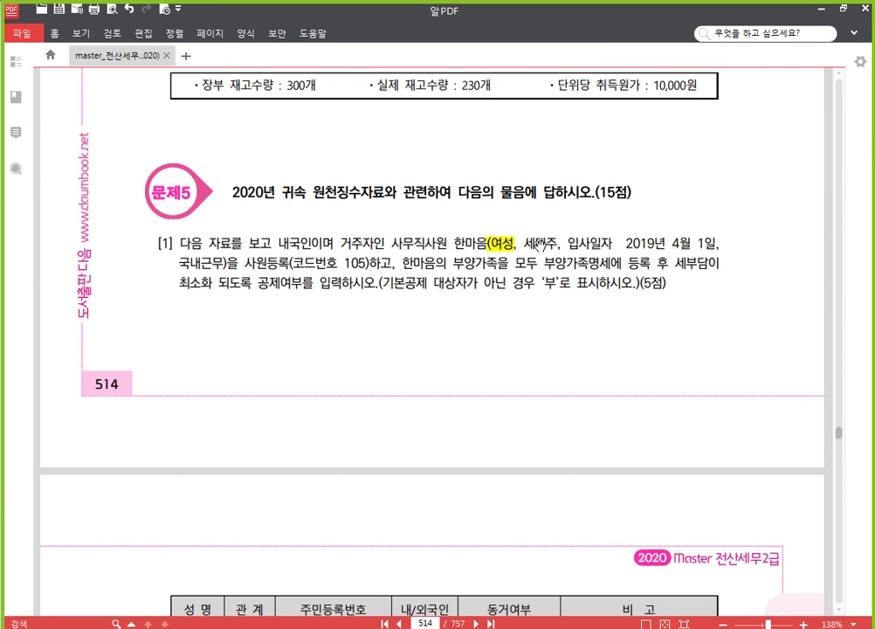
pyautogui.moveTo(524, 243); pyautogui.dragTo(559, 242)
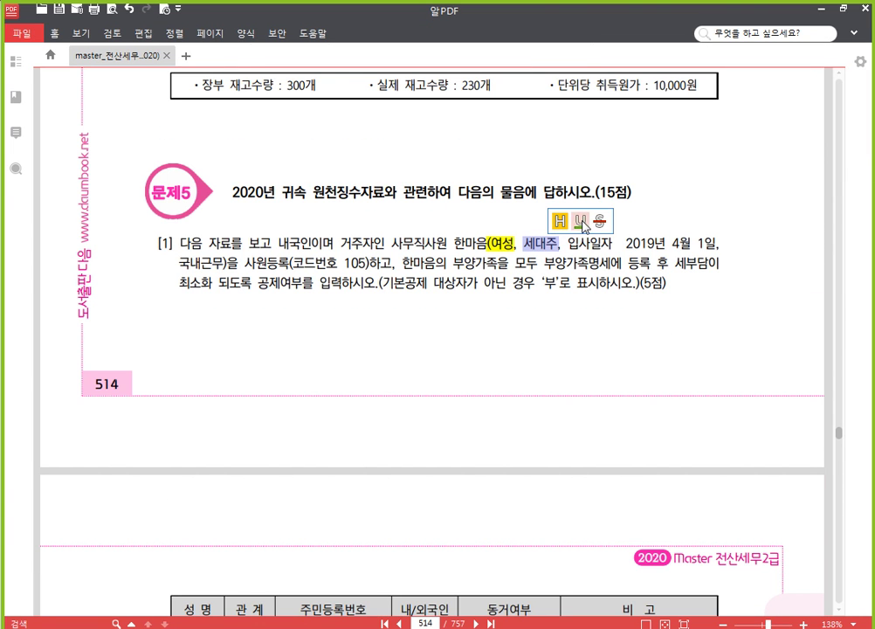
pyautogui.click(578, 219)
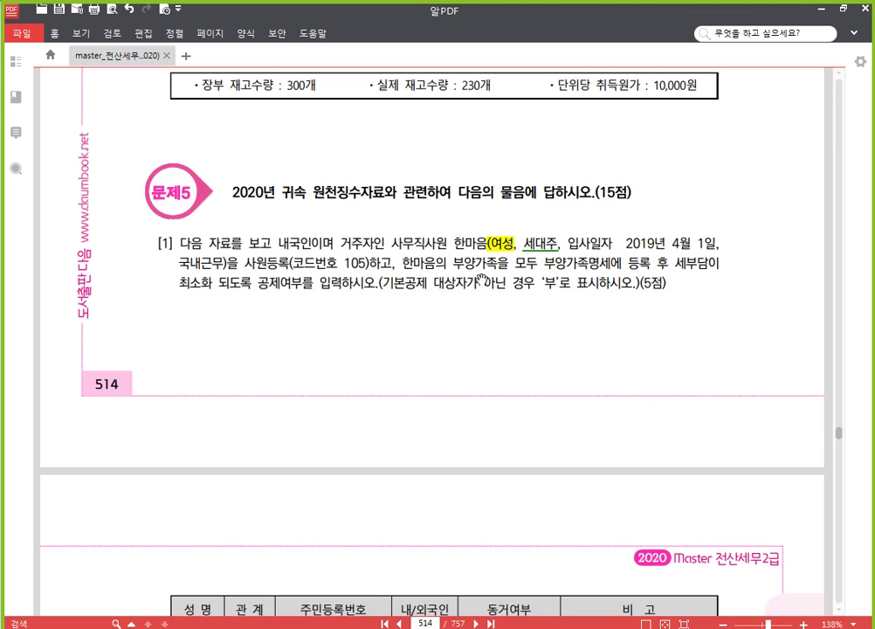
pyautogui.hotkey('alt', 'Tab')
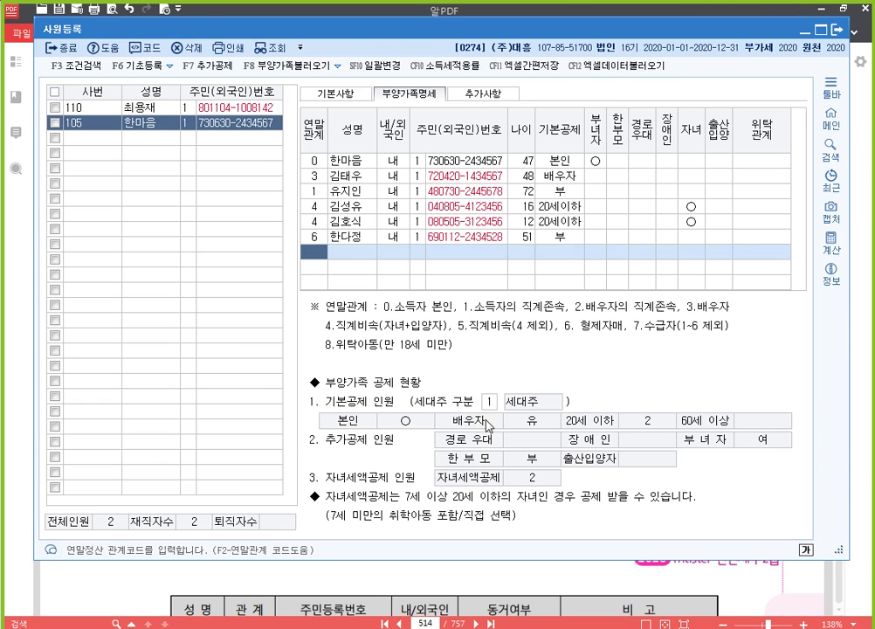
pyautogui.click(489, 401)
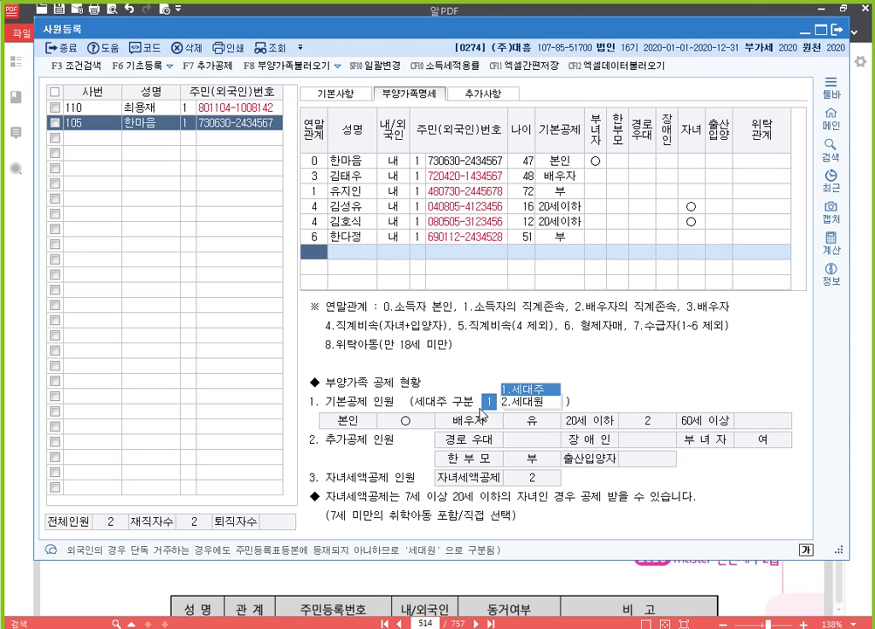